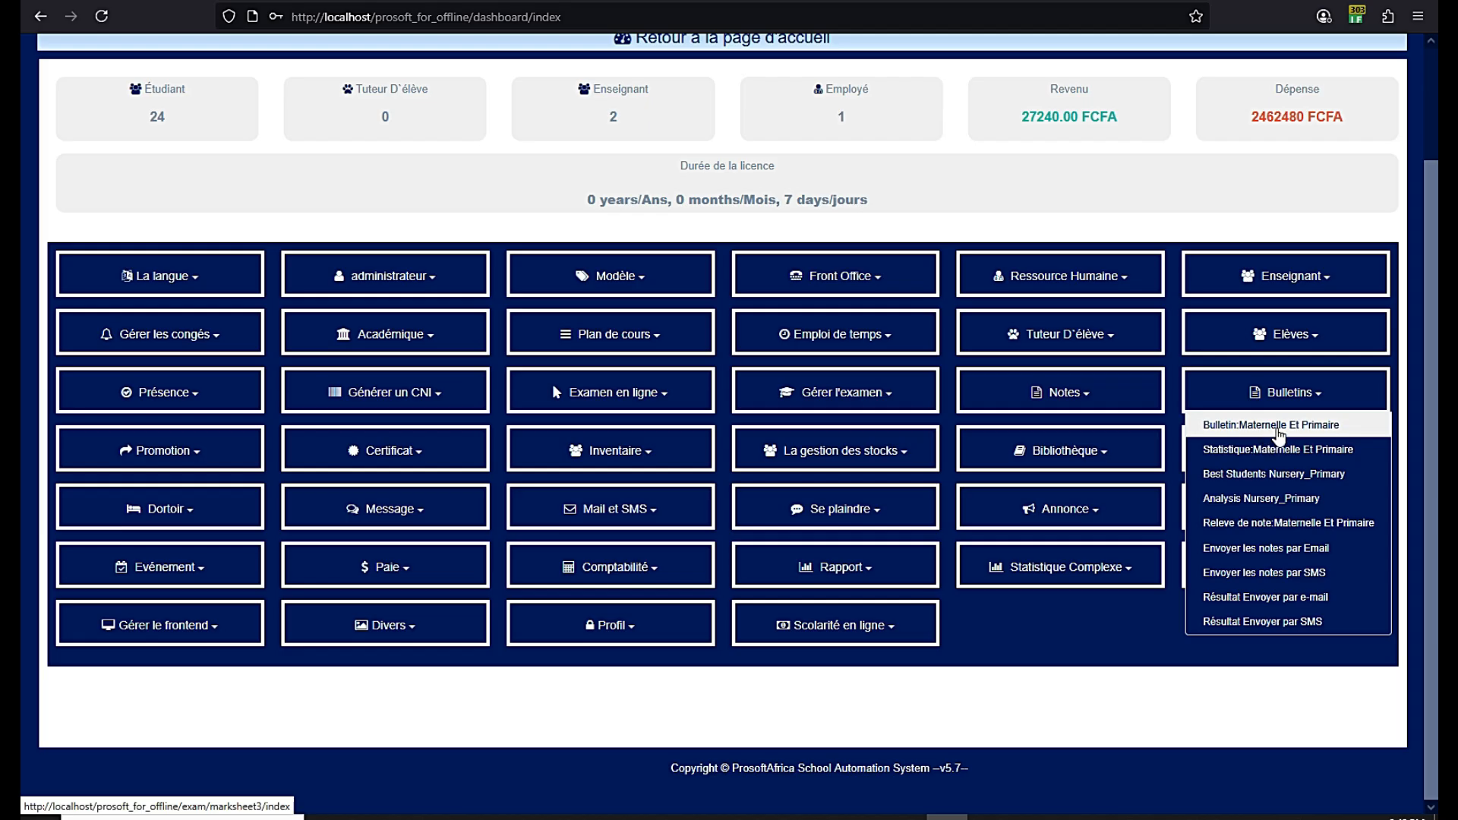
# Open the Bulletin: Maternelle Et Primaire page and highlight the evaluation and term report headings
pyautogui.click(1272, 426)
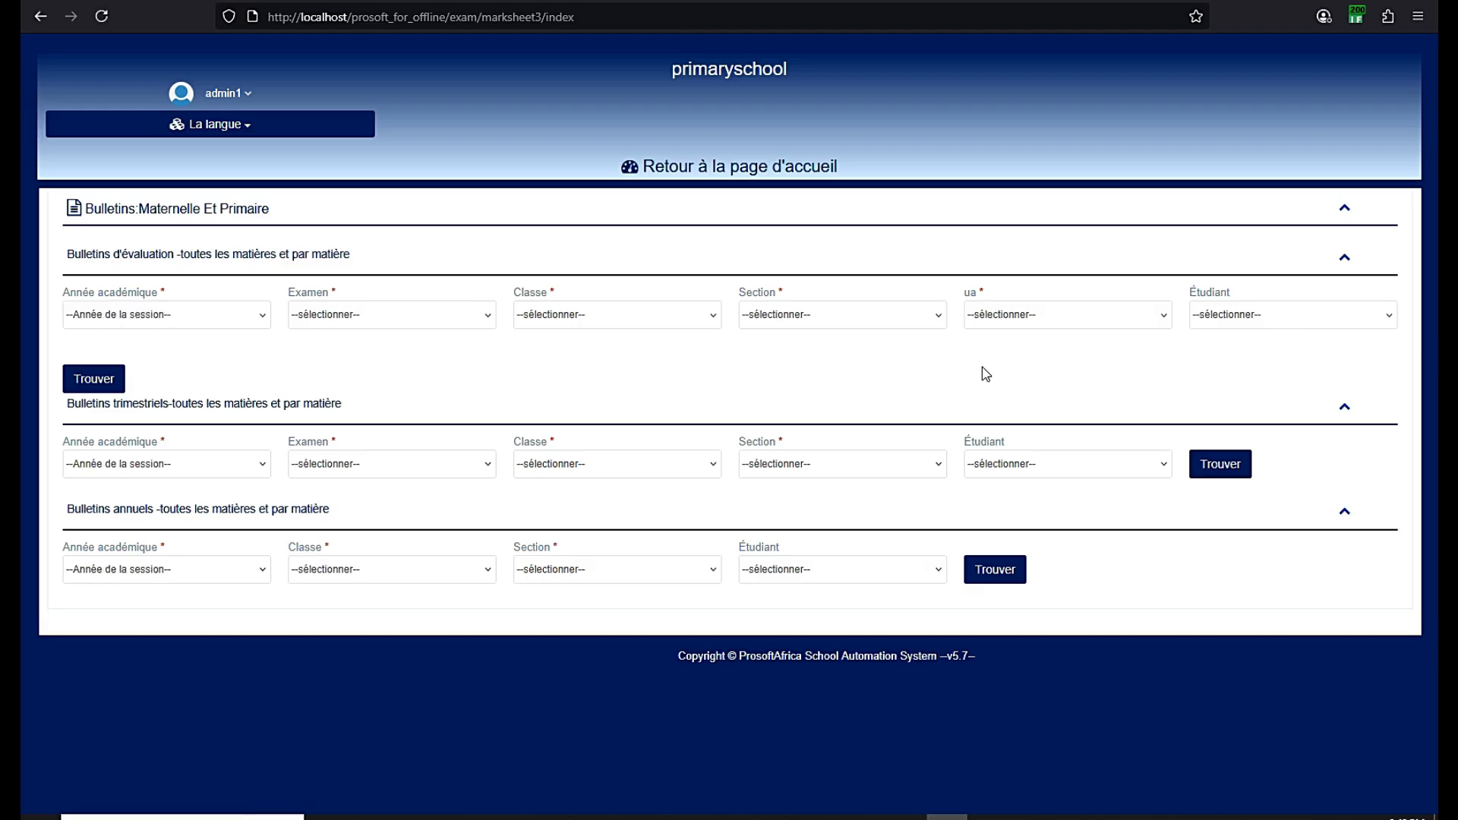
pyautogui.moveTo(351, 255); pyautogui.dragTo(67, 261)
pyautogui.click(67, 261)
pyautogui.moveTo(341, 403); pyautogui.dragTo(80, 404)
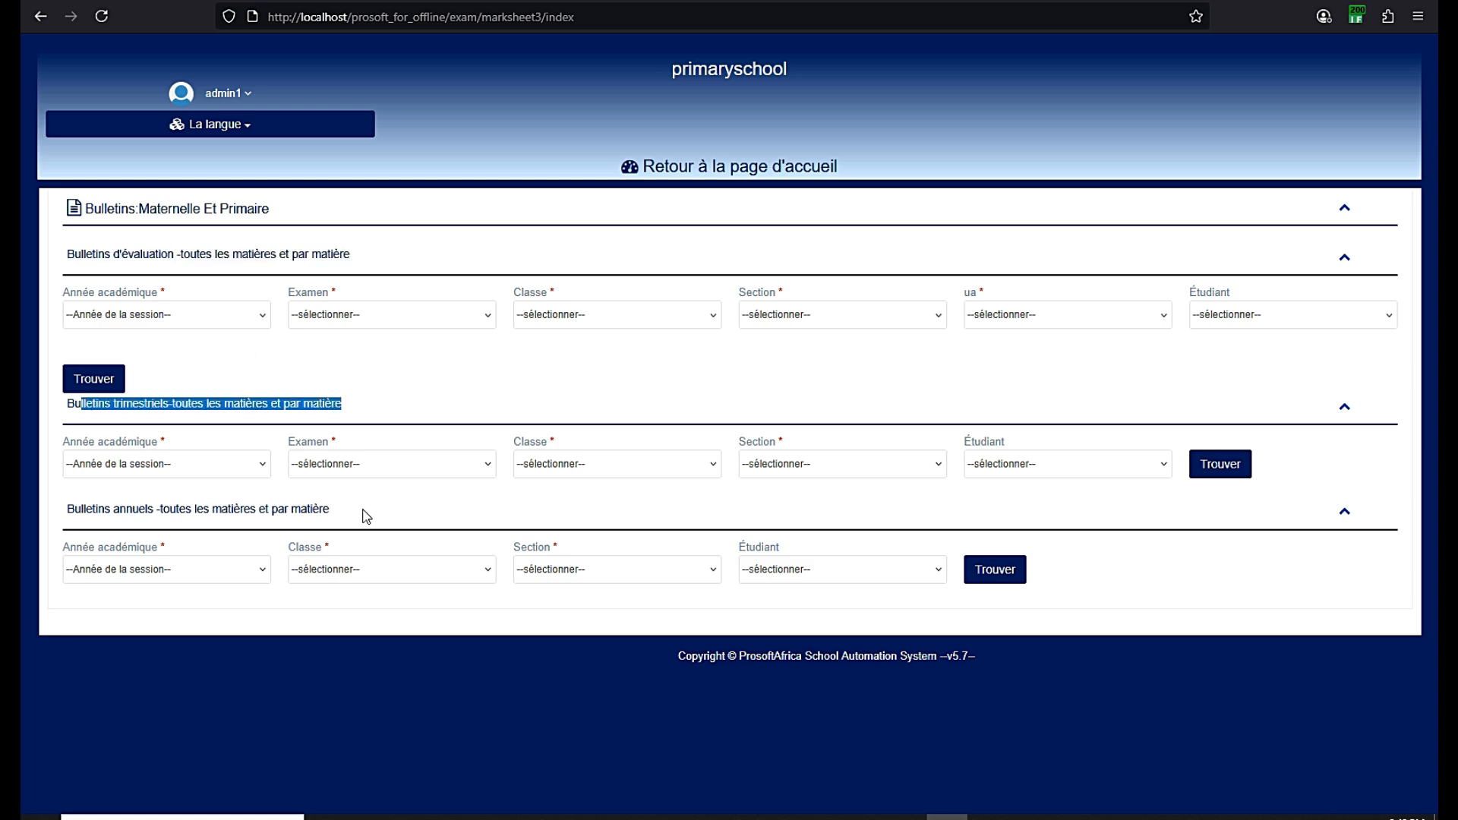
pyautogui.click(906, 817)
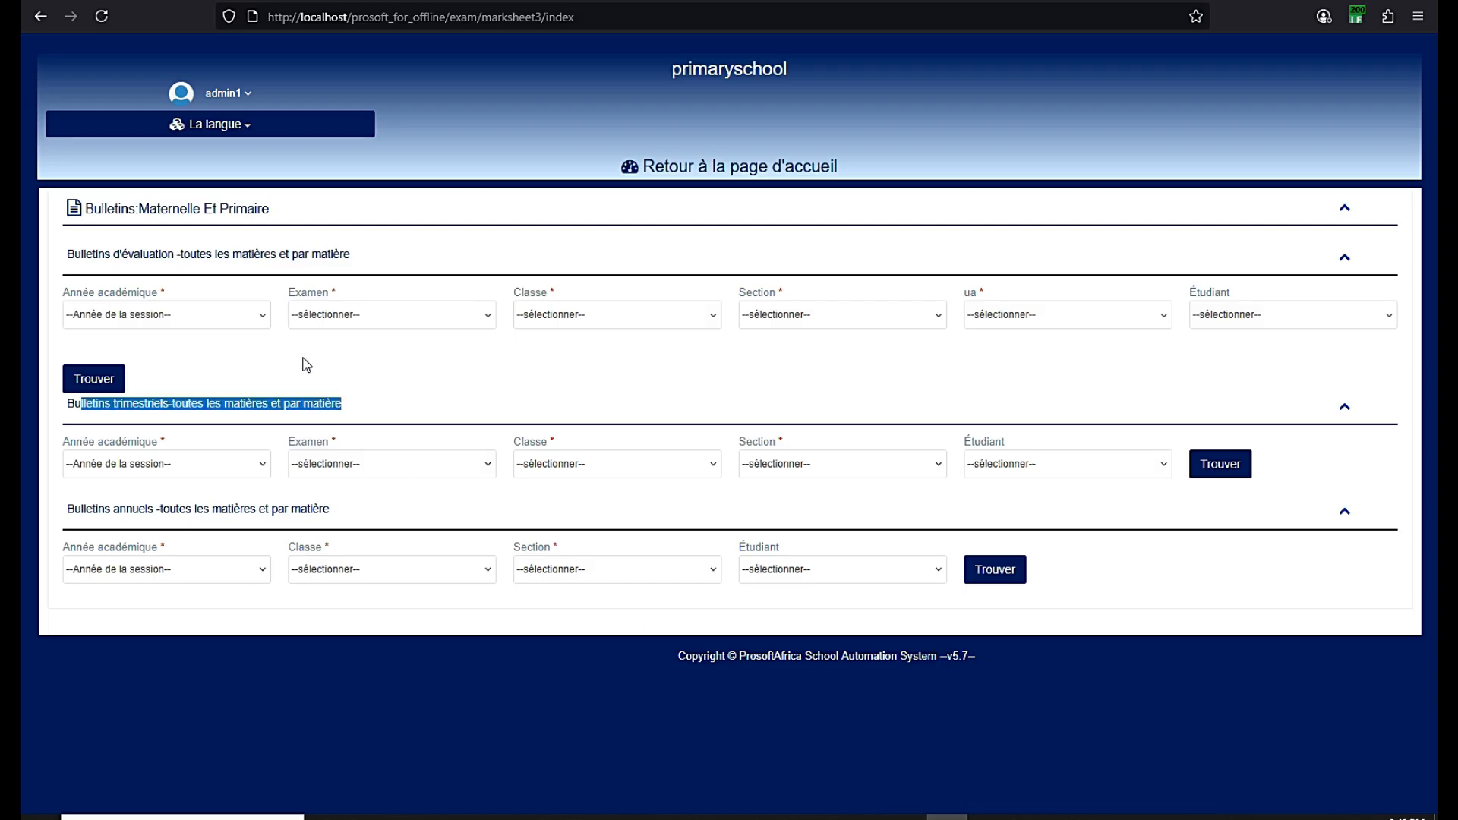
pyautogui.click(301, 356)
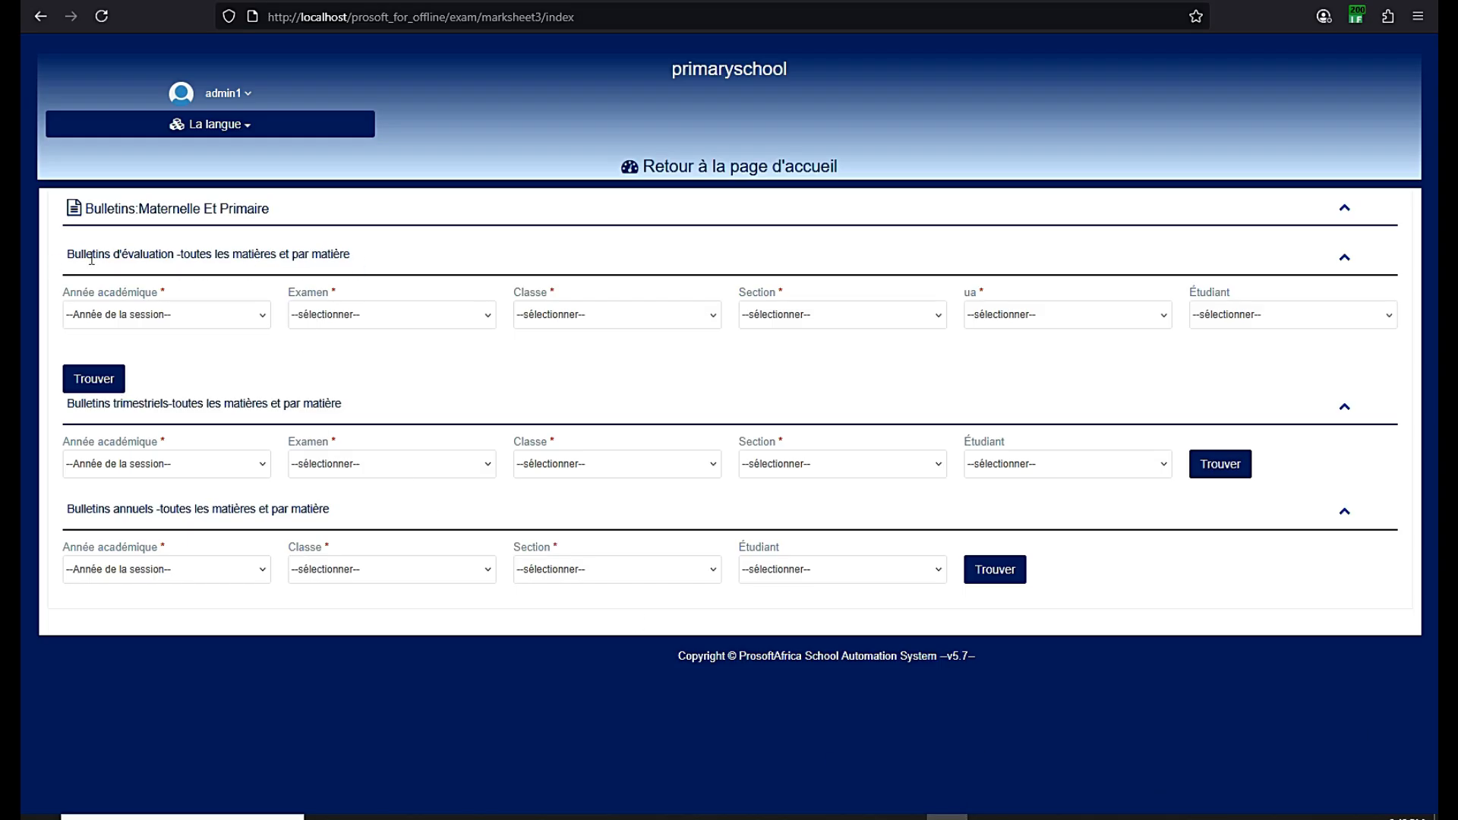
# Highlight the term report heading again and browse the UA evaluation units without picking one
pyautogui.moveTo(364, 414); pyautogui.dragTo(72, 401)
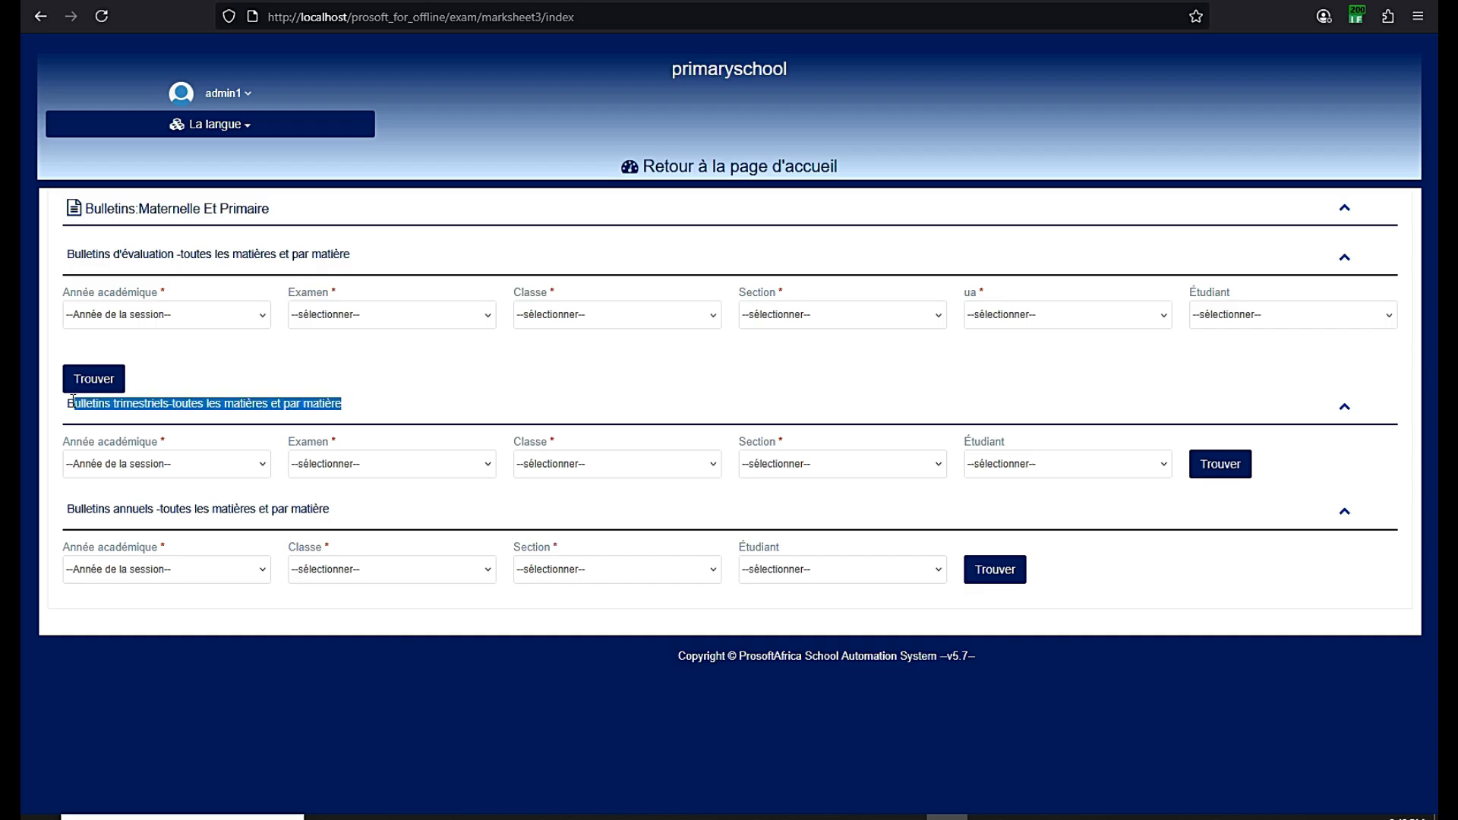
pyautogui.click(67, 401)
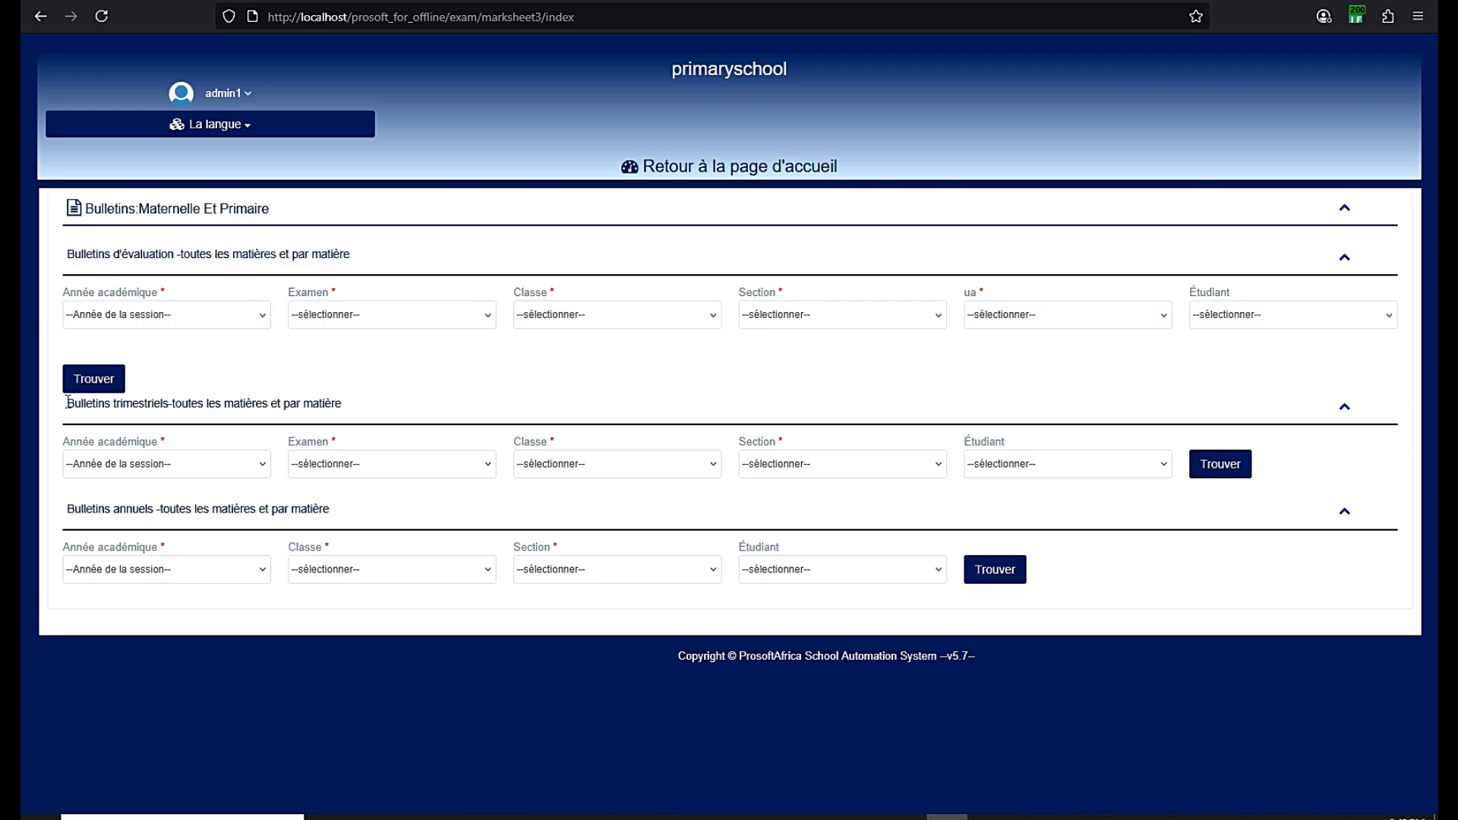
pyautogui.click(905, 817)
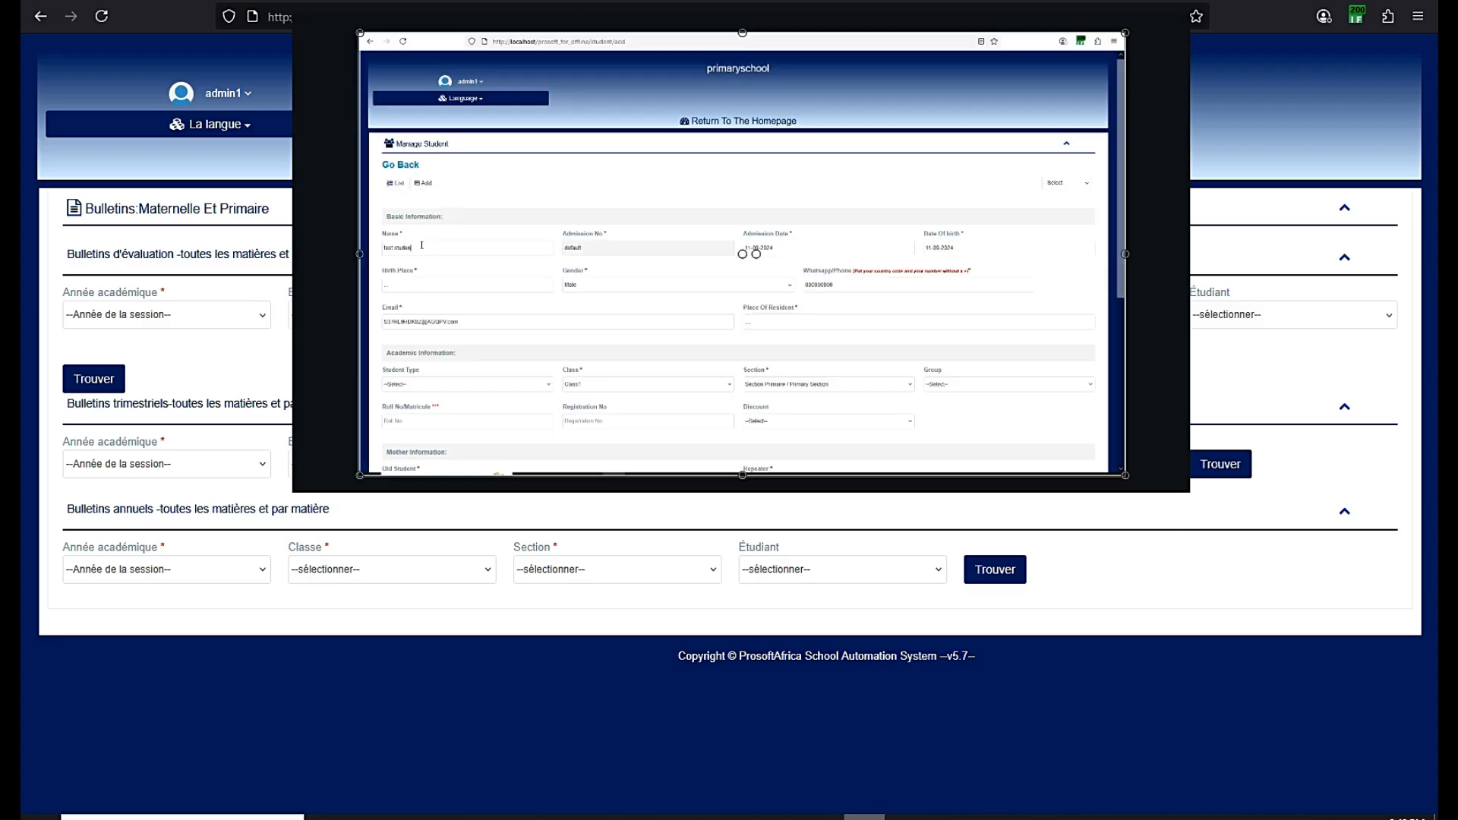
pyautogui.click(905, 817)
pyautogui.click(864, 817)
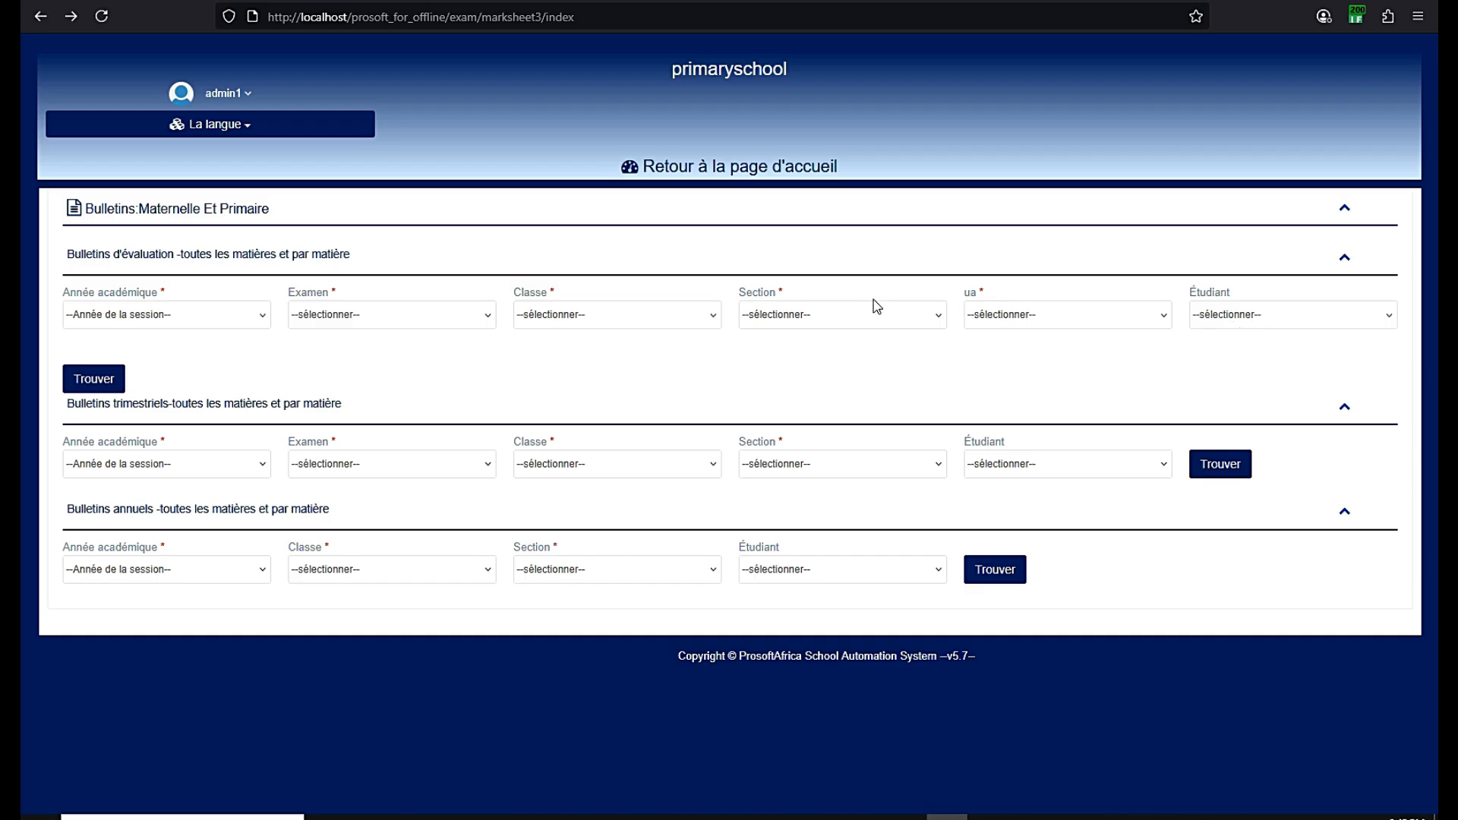
pyautogui.click(983, 316)
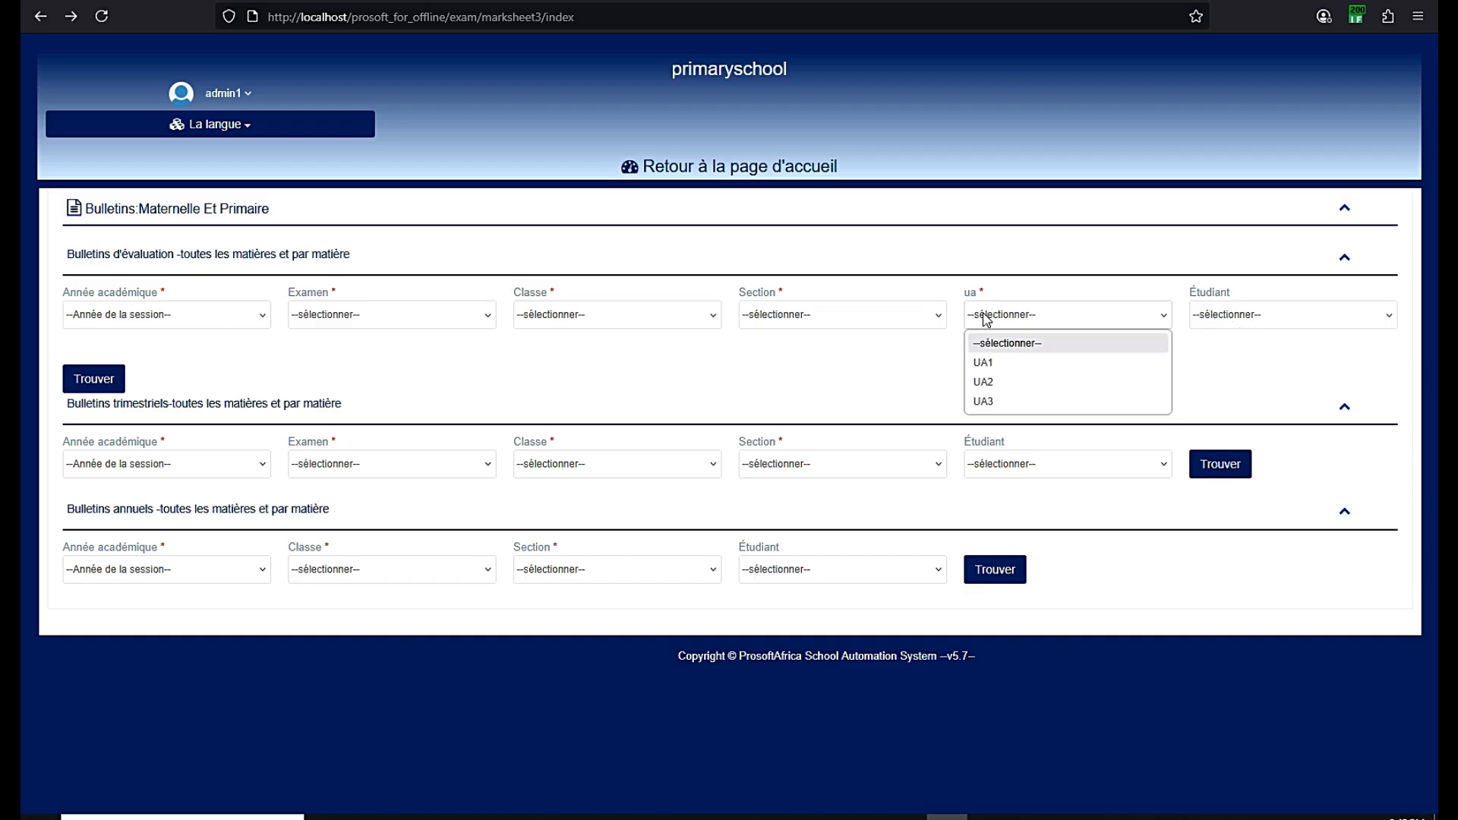
pyautogui.click(670, 358)
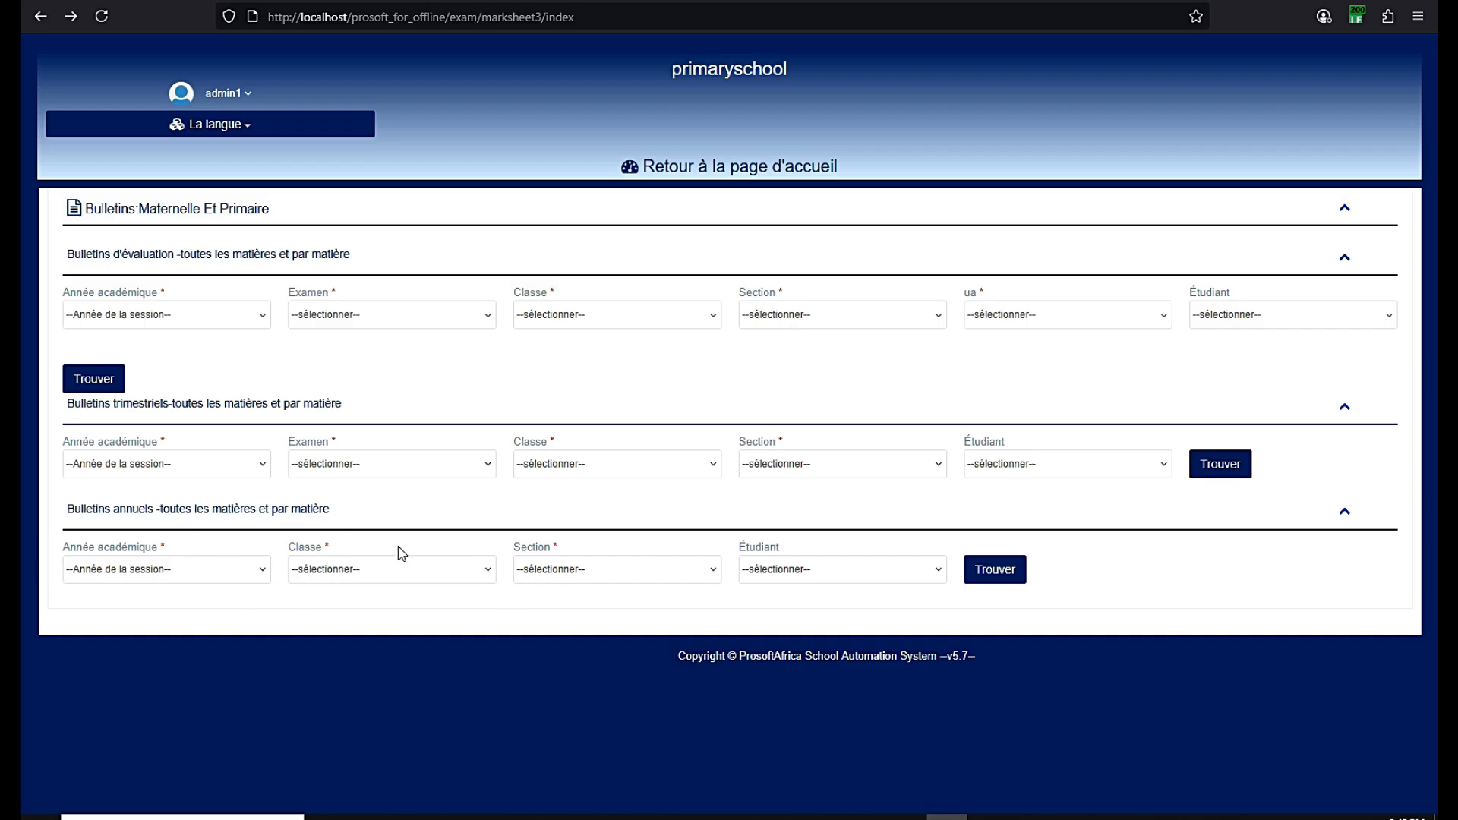
# Select September 2023 - August 2024, PREMIER TRIMESTRE, Class1 and Section Primaire for term reports
pyautogui.click(105, 465)
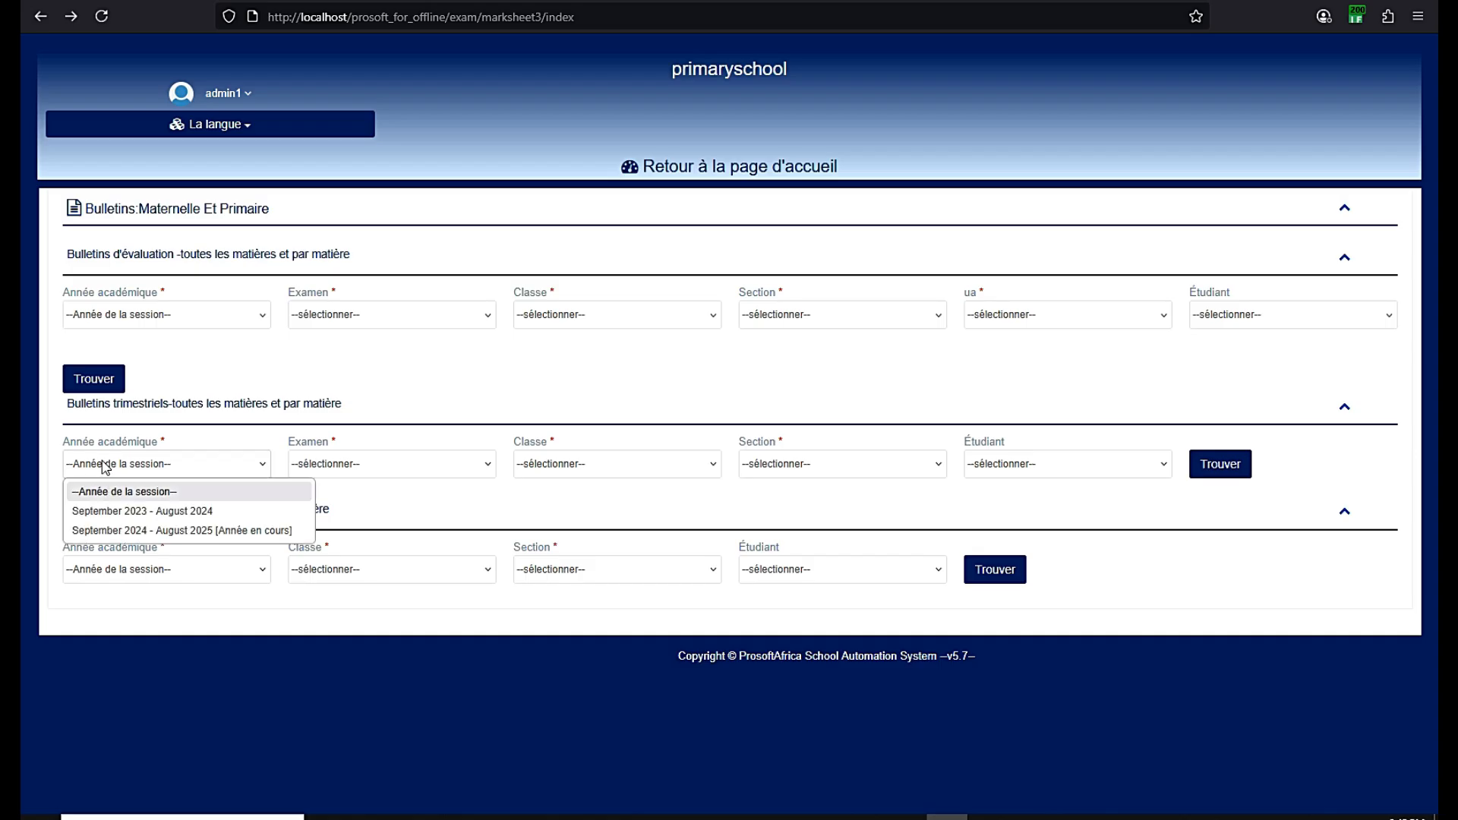
pyautogui.click(107, 511)
pyautogui.click(357, 464)
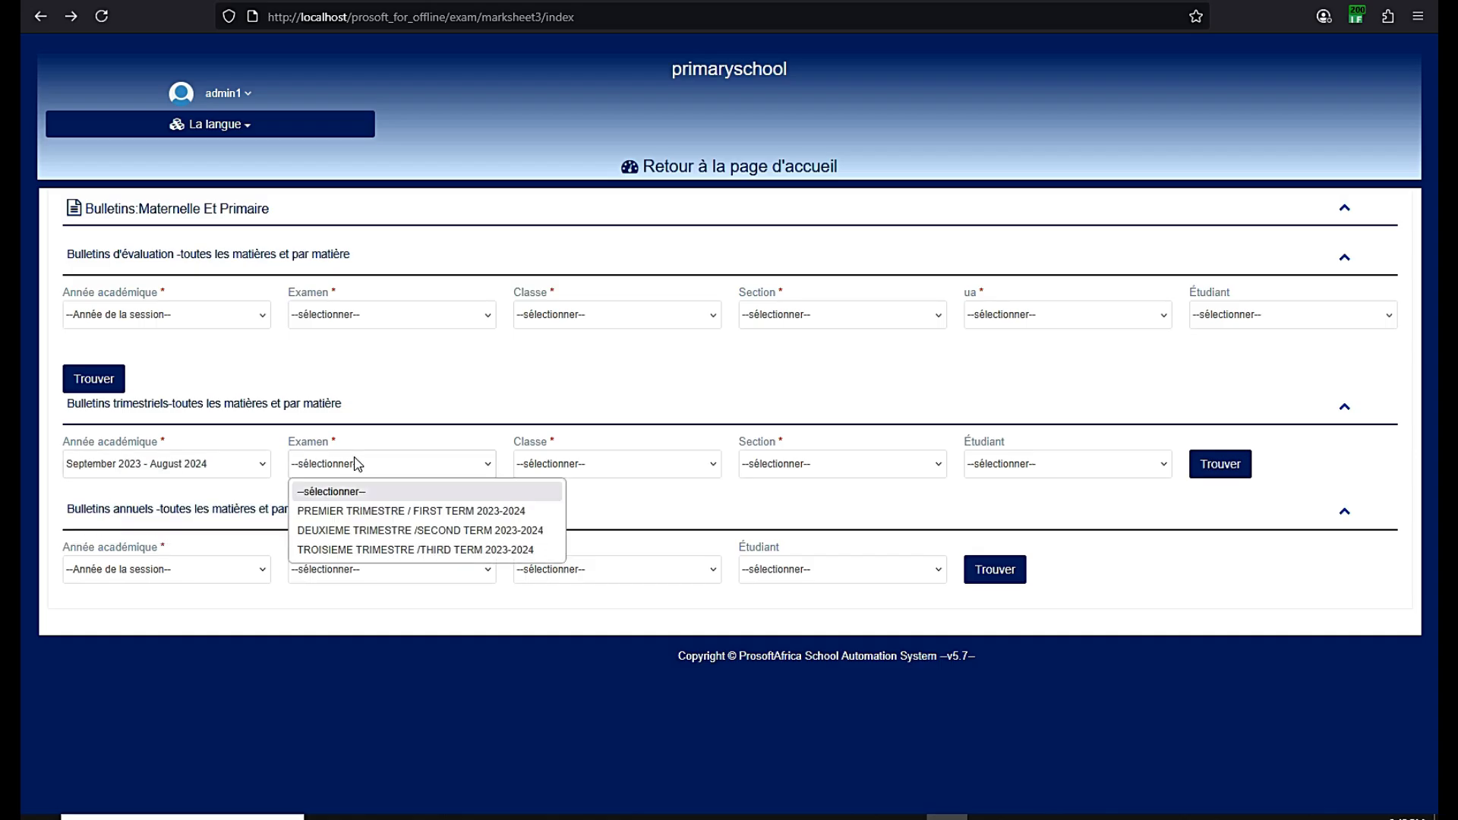
pyautogui.click(352, 512)
pyautogui.click(603, 464)
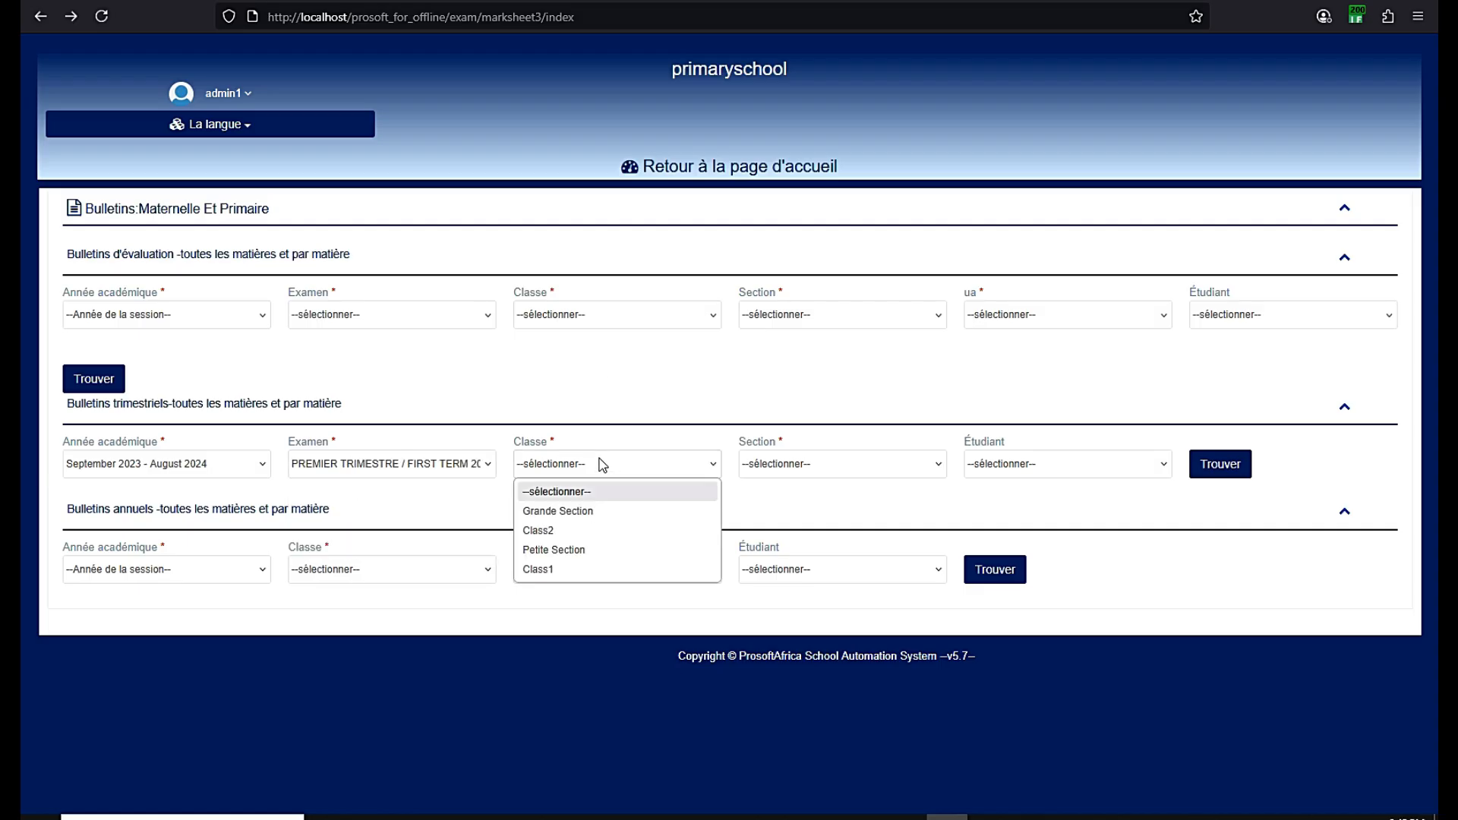
pyautogui.click(554, 571)
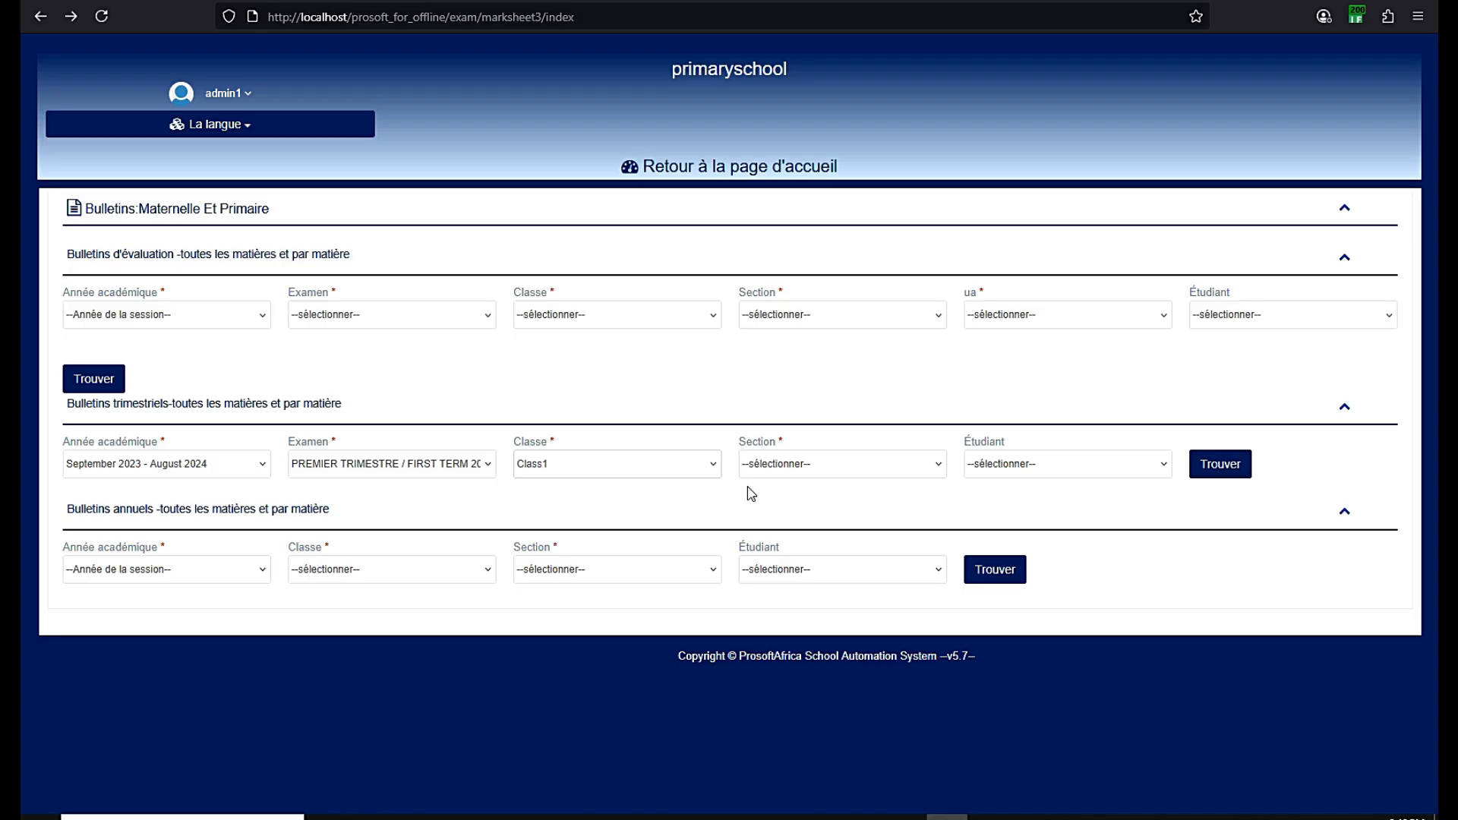
pyautogui.click(778, 477)
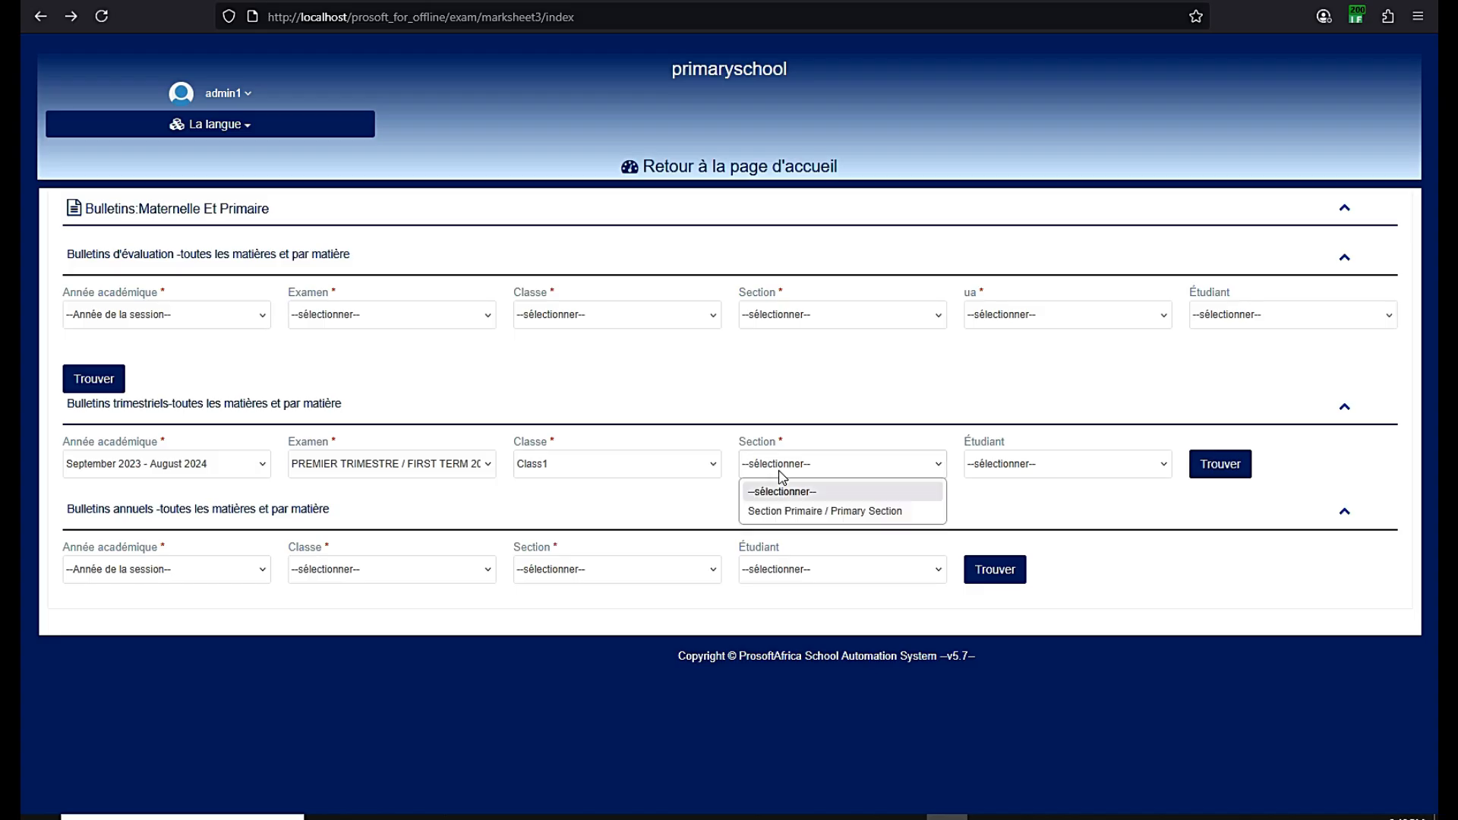
pyautogui.click(781, 509)
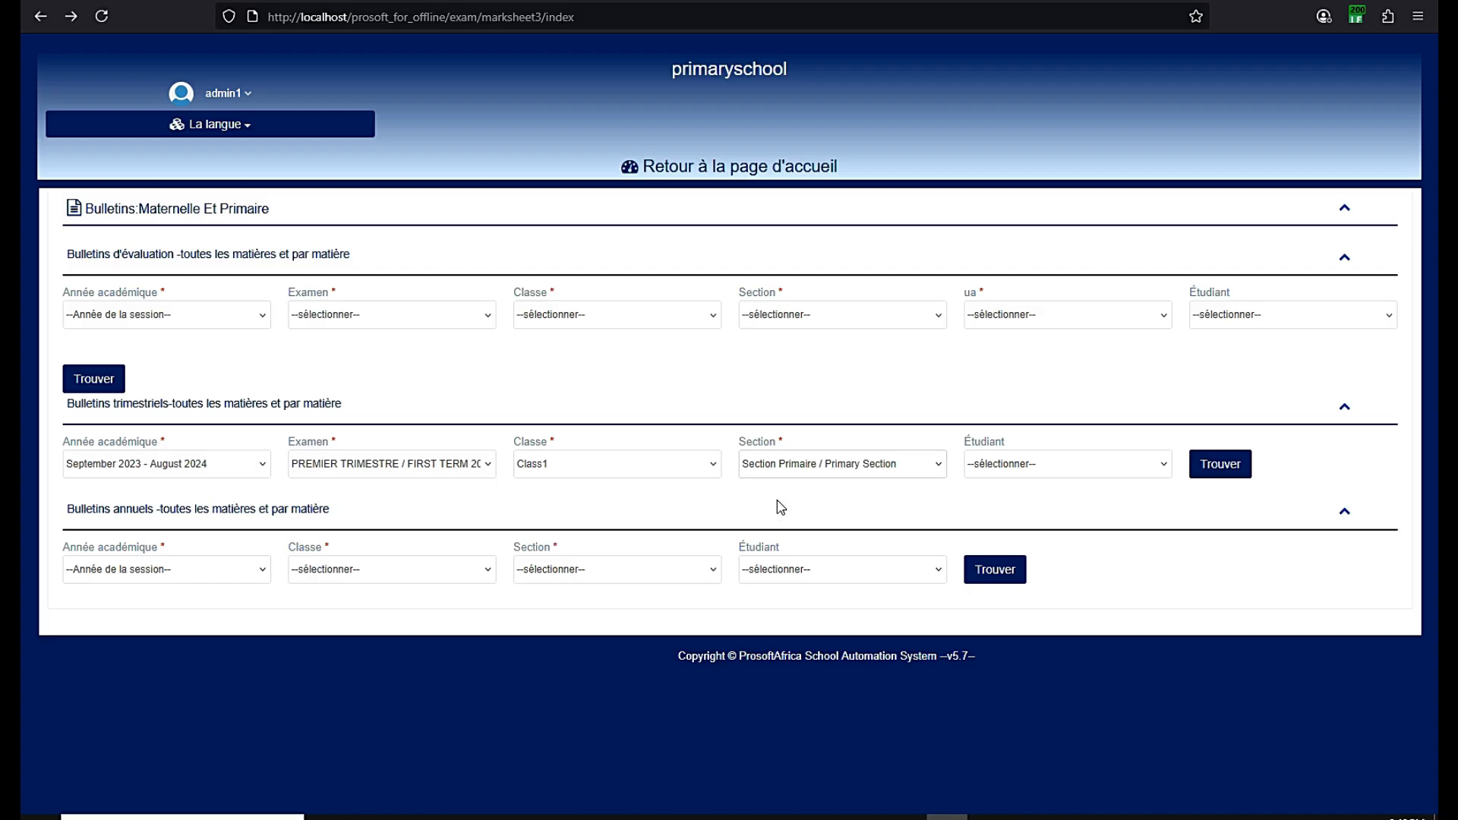
# Leave the student field unset so every Class1 student is included
pyautogui.click(1058, 469)
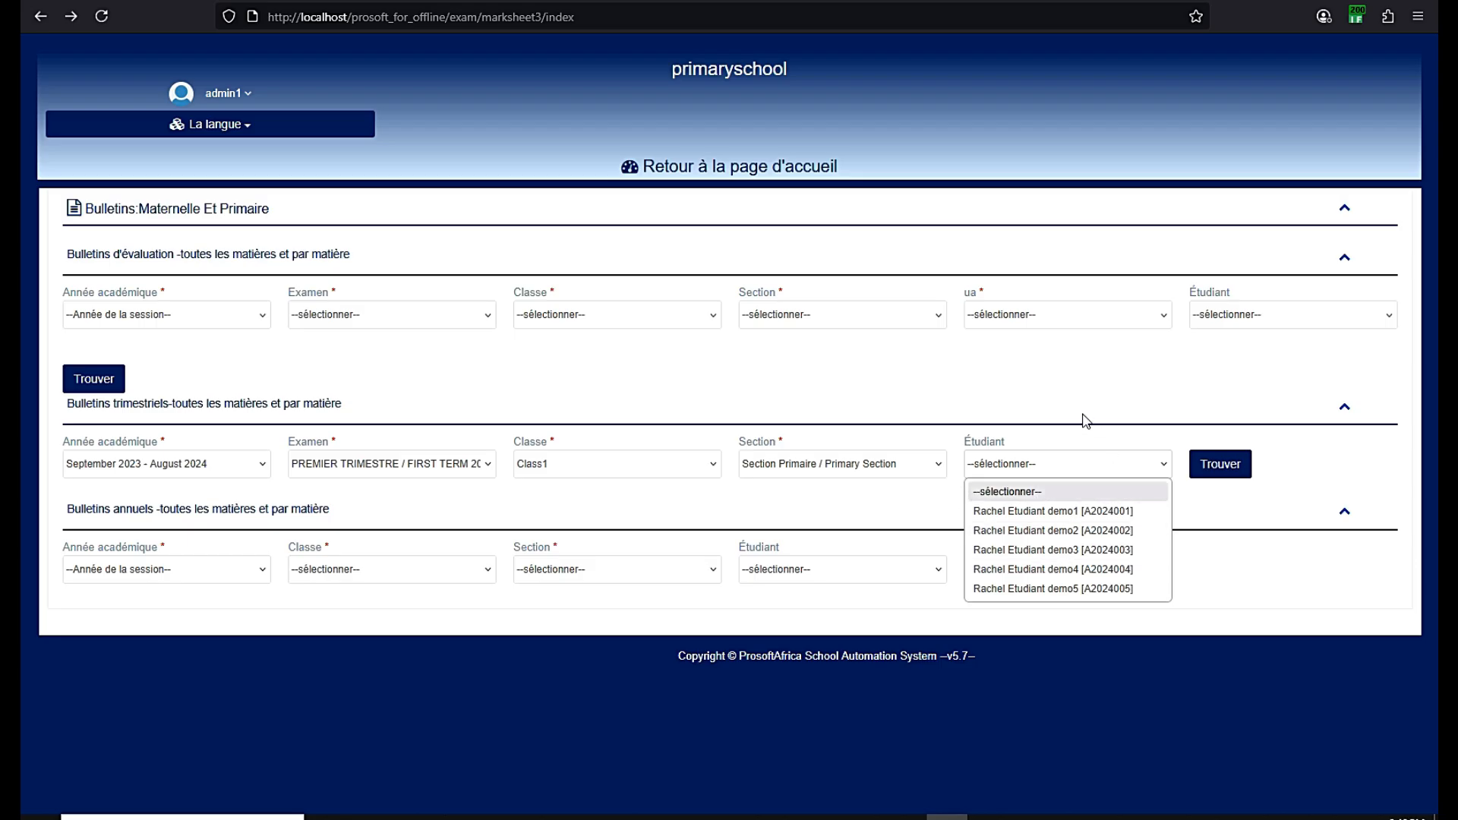
pyautogui.click(1041, 437)
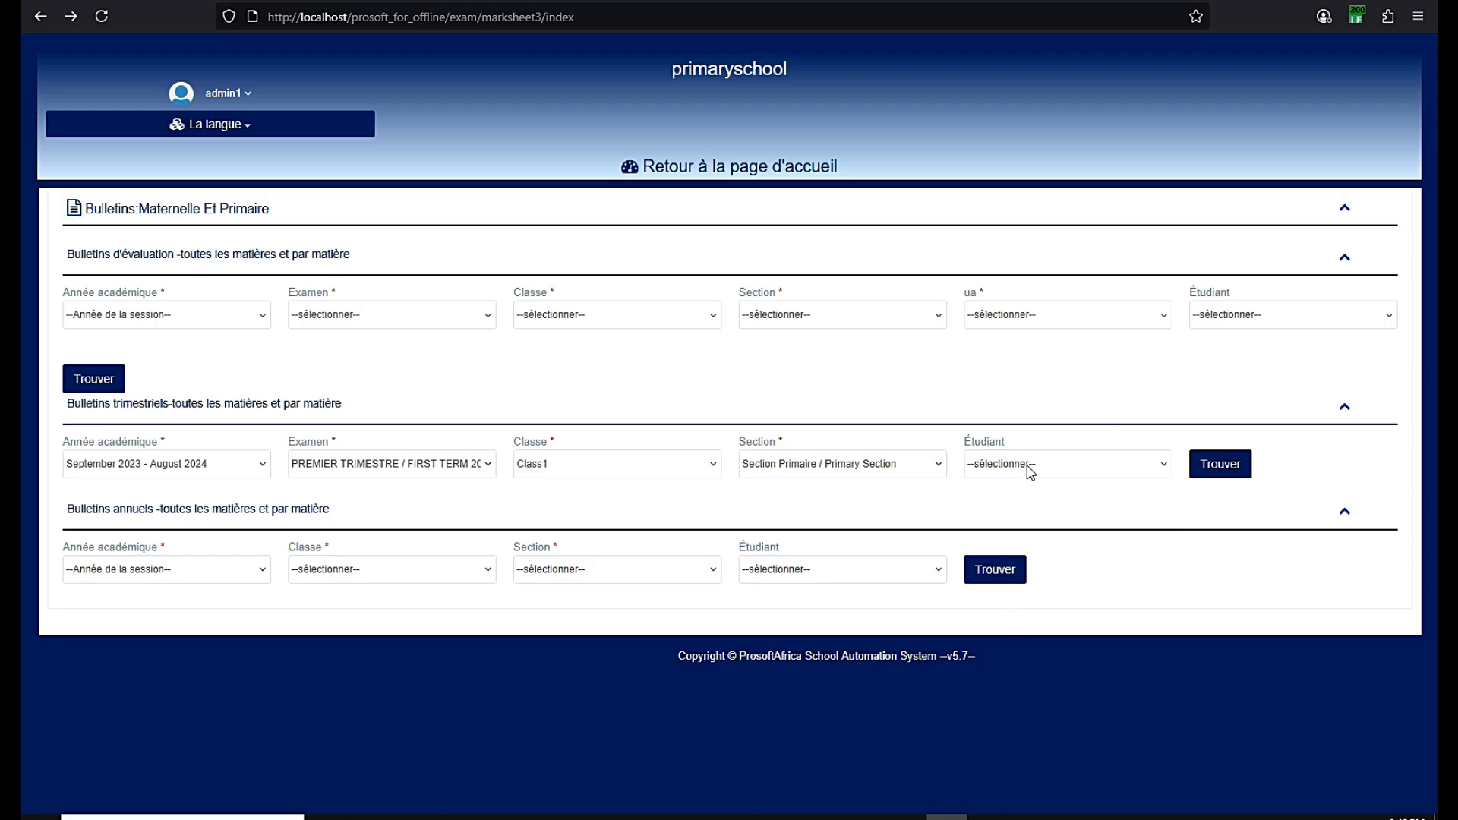
pyautogui.doubleClick(781, 445)
pyautogui.moveTo(1006, 442); pyautogui.dragTo(974, 440)
pyautogui.click(1020, 442)
# Generate the first-term Class1 report cards and scroll through all five students' reports
pyautogui.click(1208, 470)
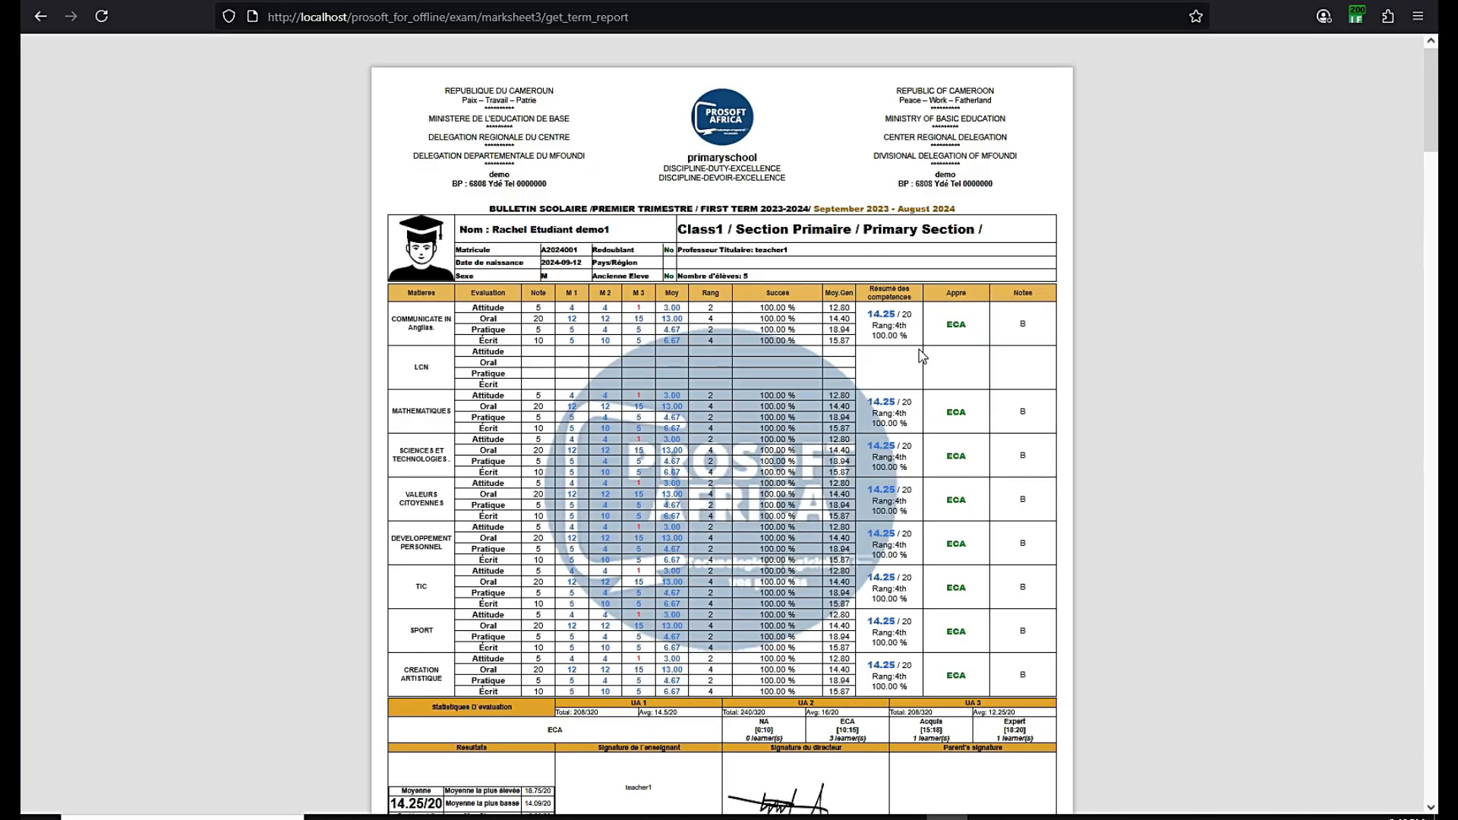
pyautogui.scroll(-20, 715, 294)
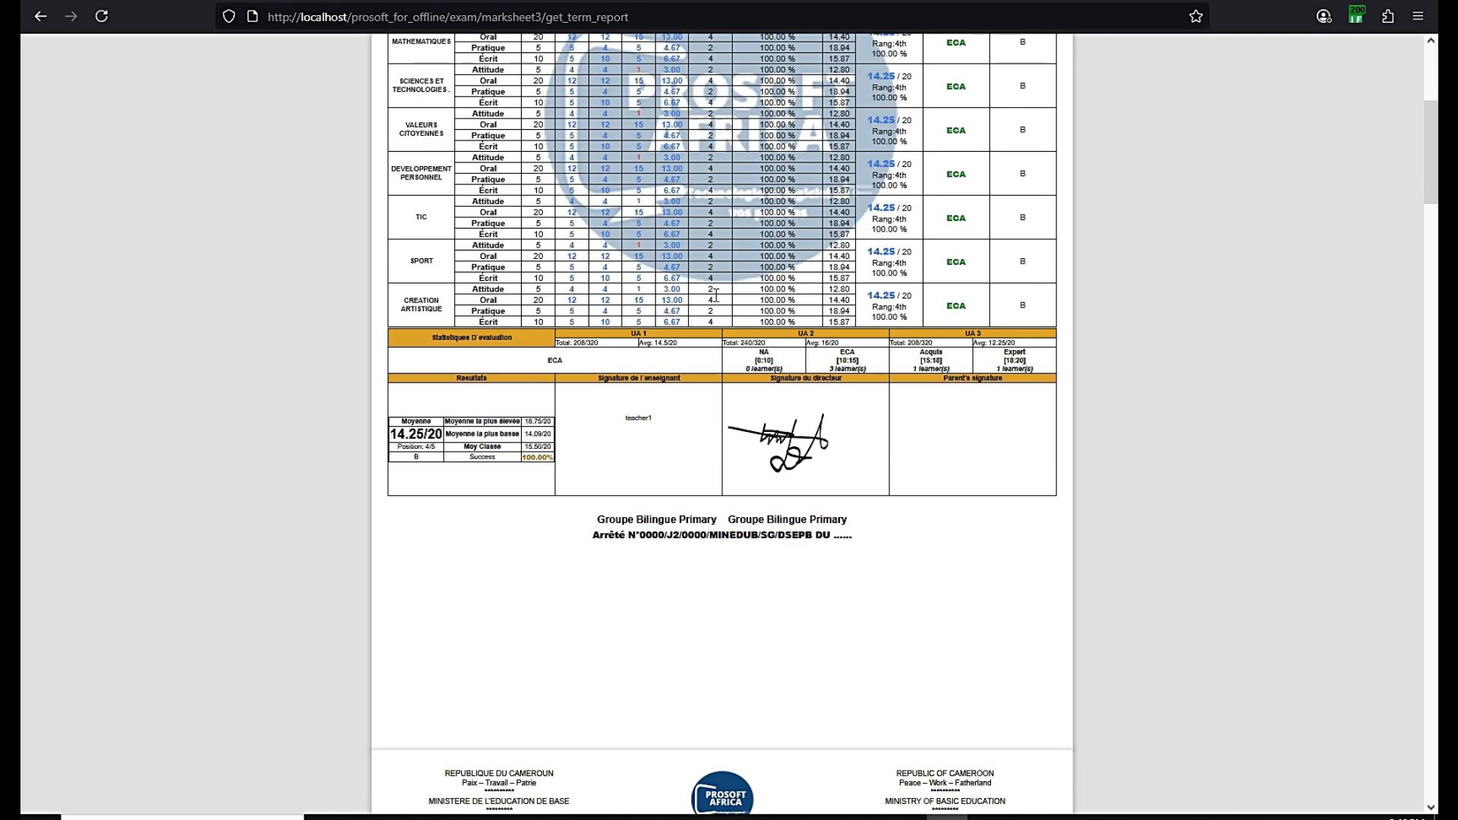
pyautogui.scroll(-15, 715, 300)
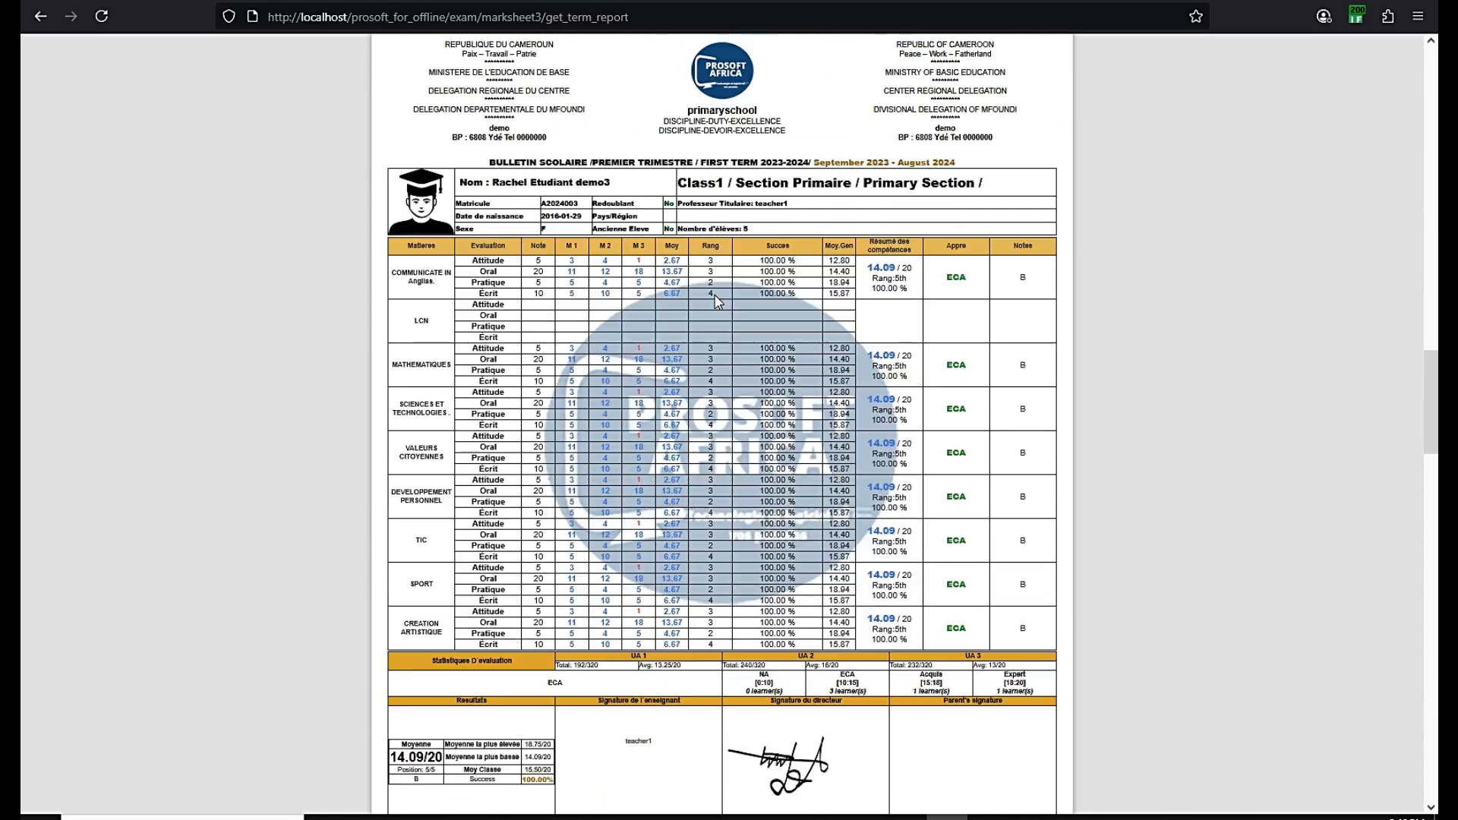
pyautogui.scroll(-10, 718, 301)
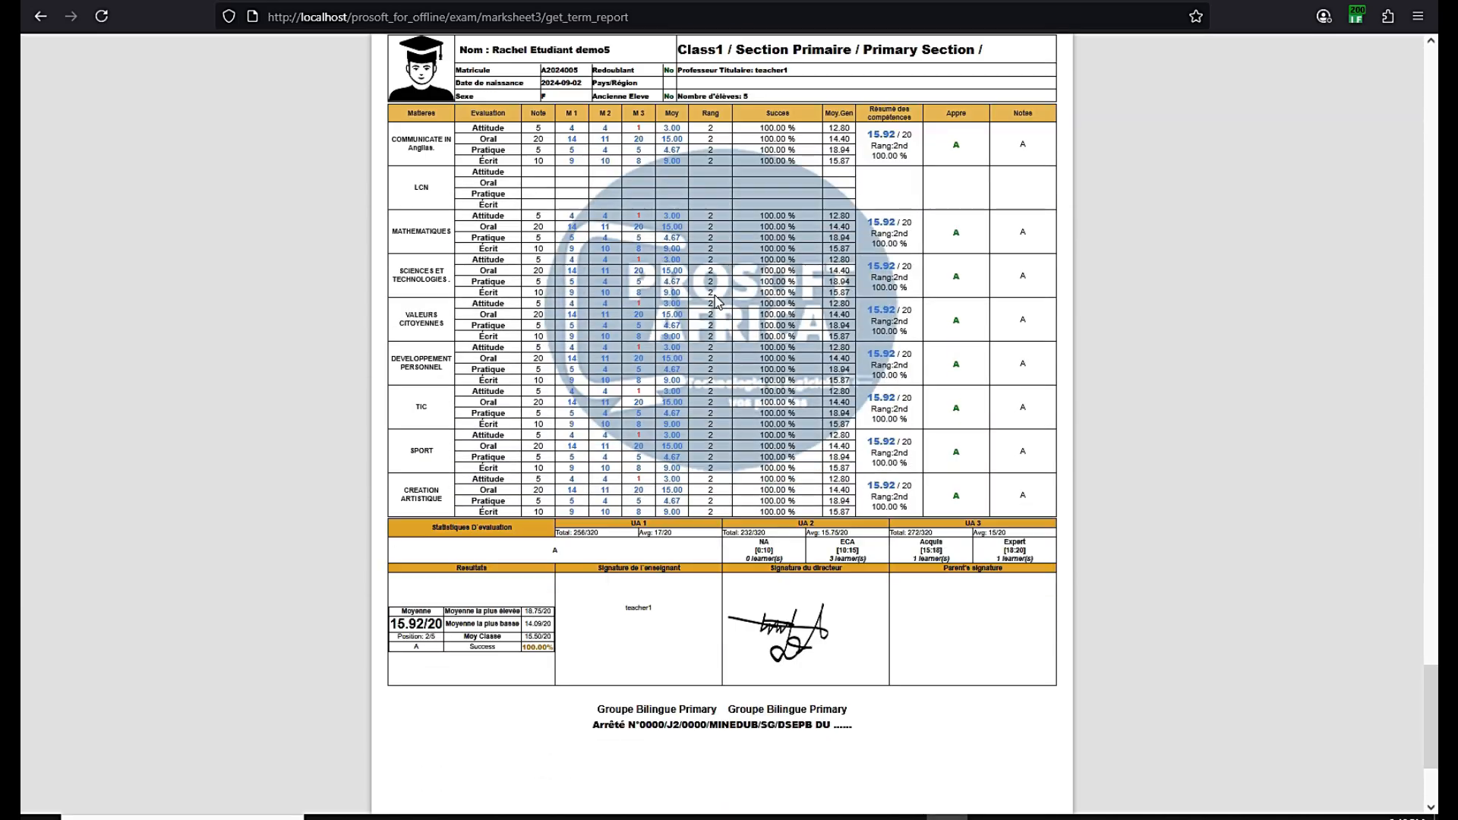
pyautogui.scroll(10, 719, 301)
pyautogui.scroll(20, 718, 302)
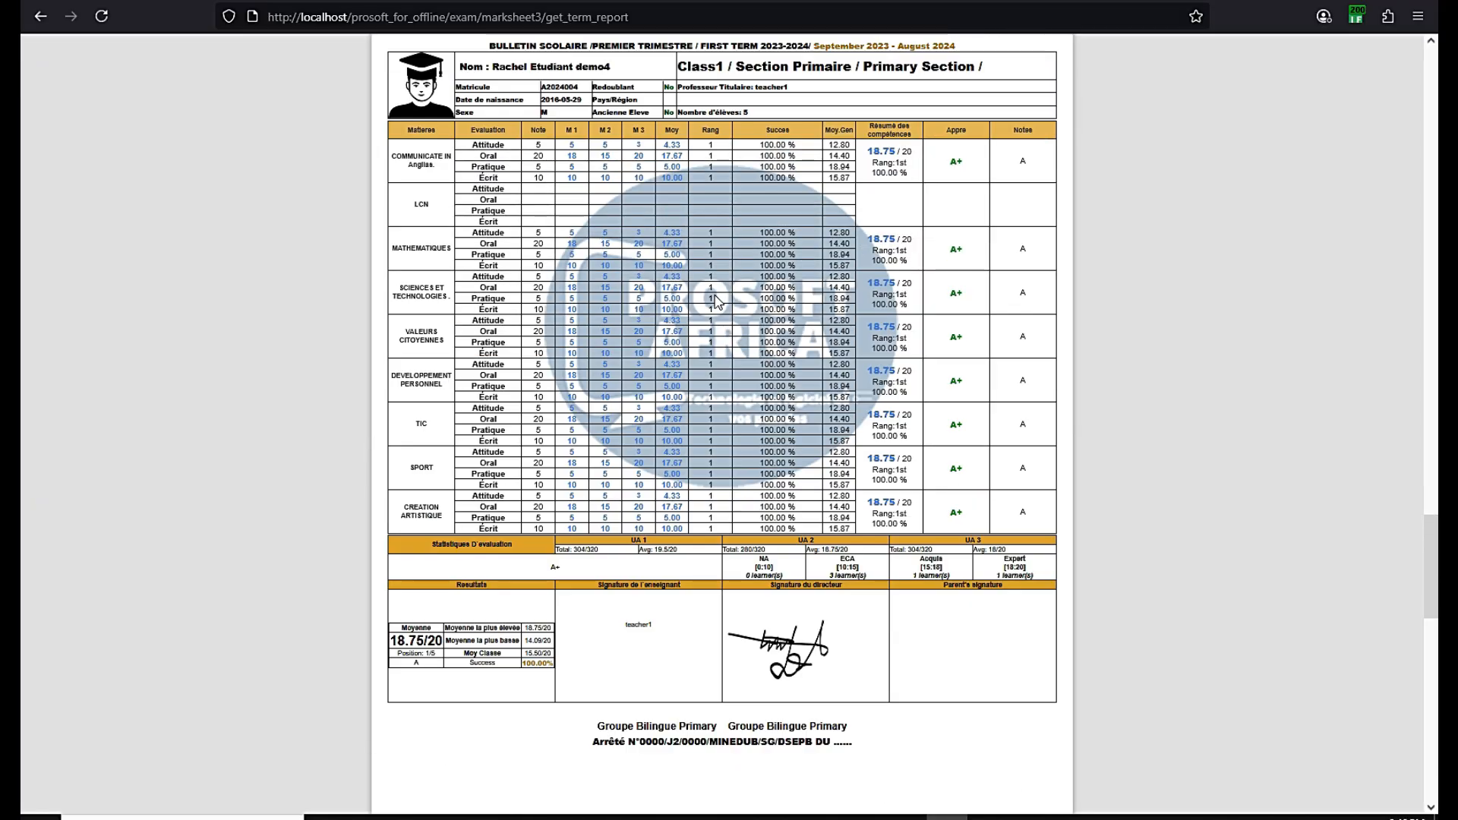
pyautogui.scroll(20, 715, 300)
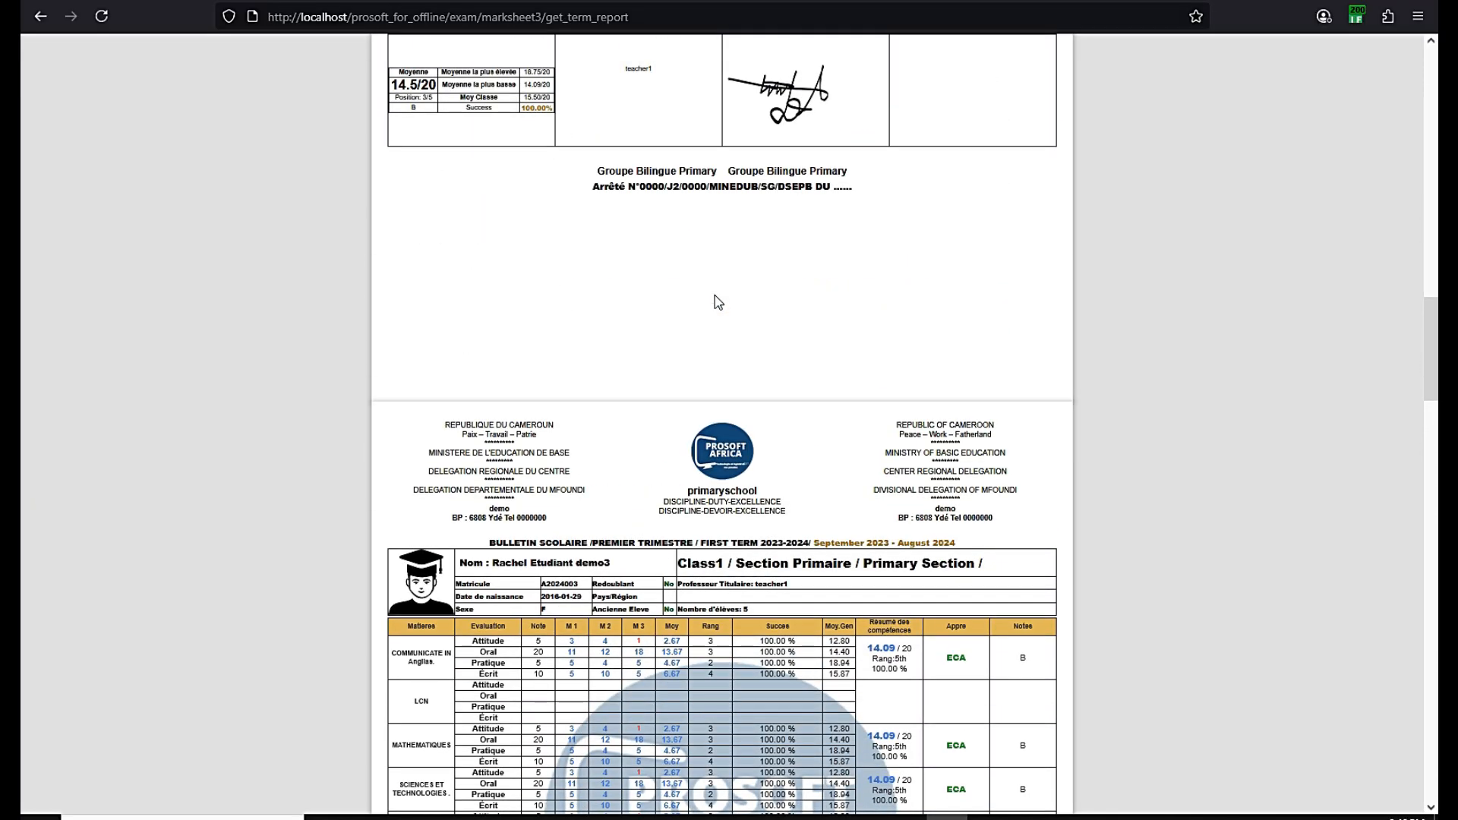
pyautogui.scroll(3, 718, 302)
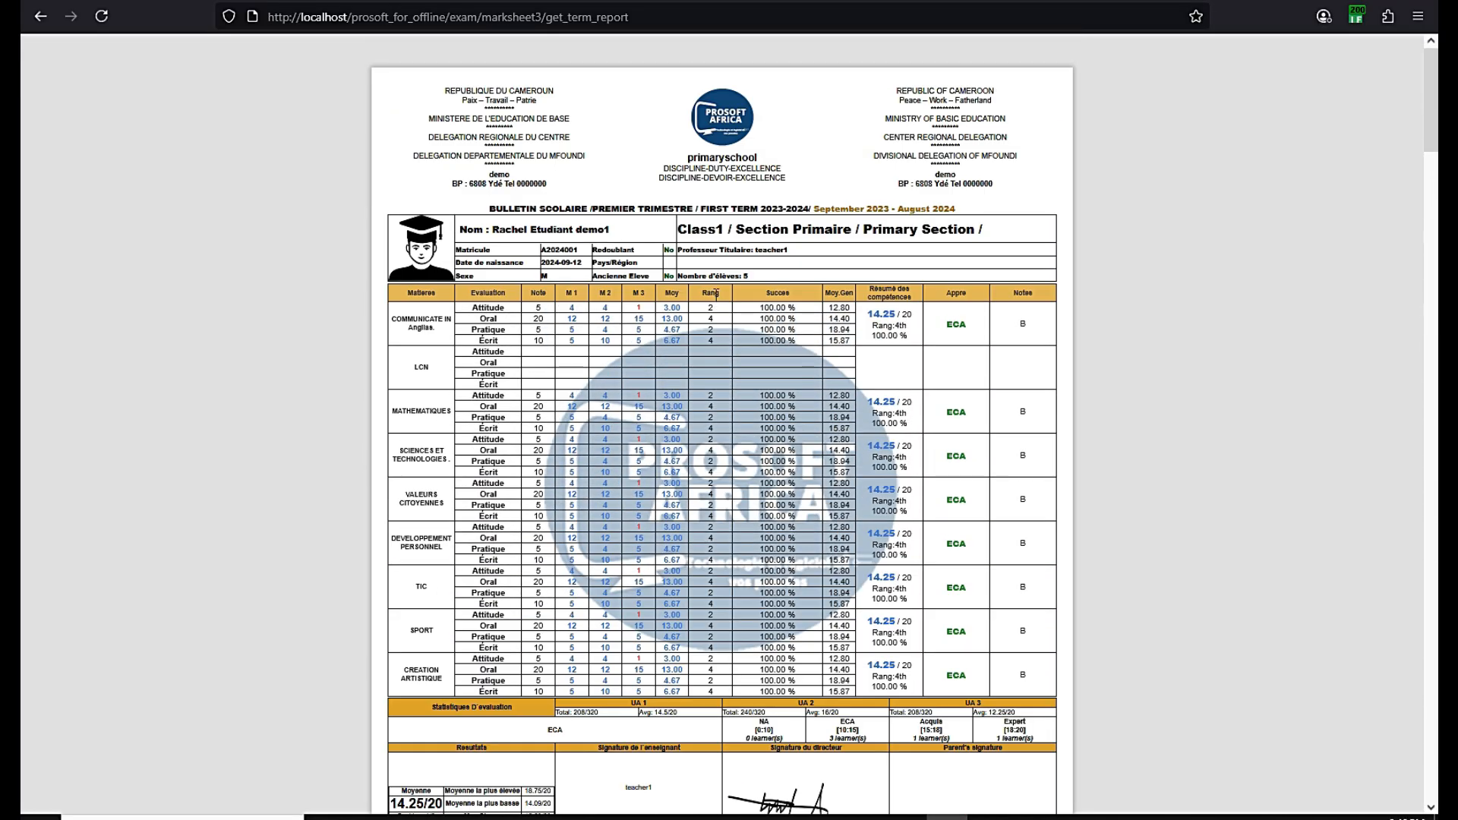
pyautogui.scroll(-10, 716, 294)
pyautogui.scroll(11, 716, 294)
pyautogui.scroll(-2, 716, 295)
pyautogui.scroll(2, 716, 294)
pyautogui.scroll(-2, 716, 300)
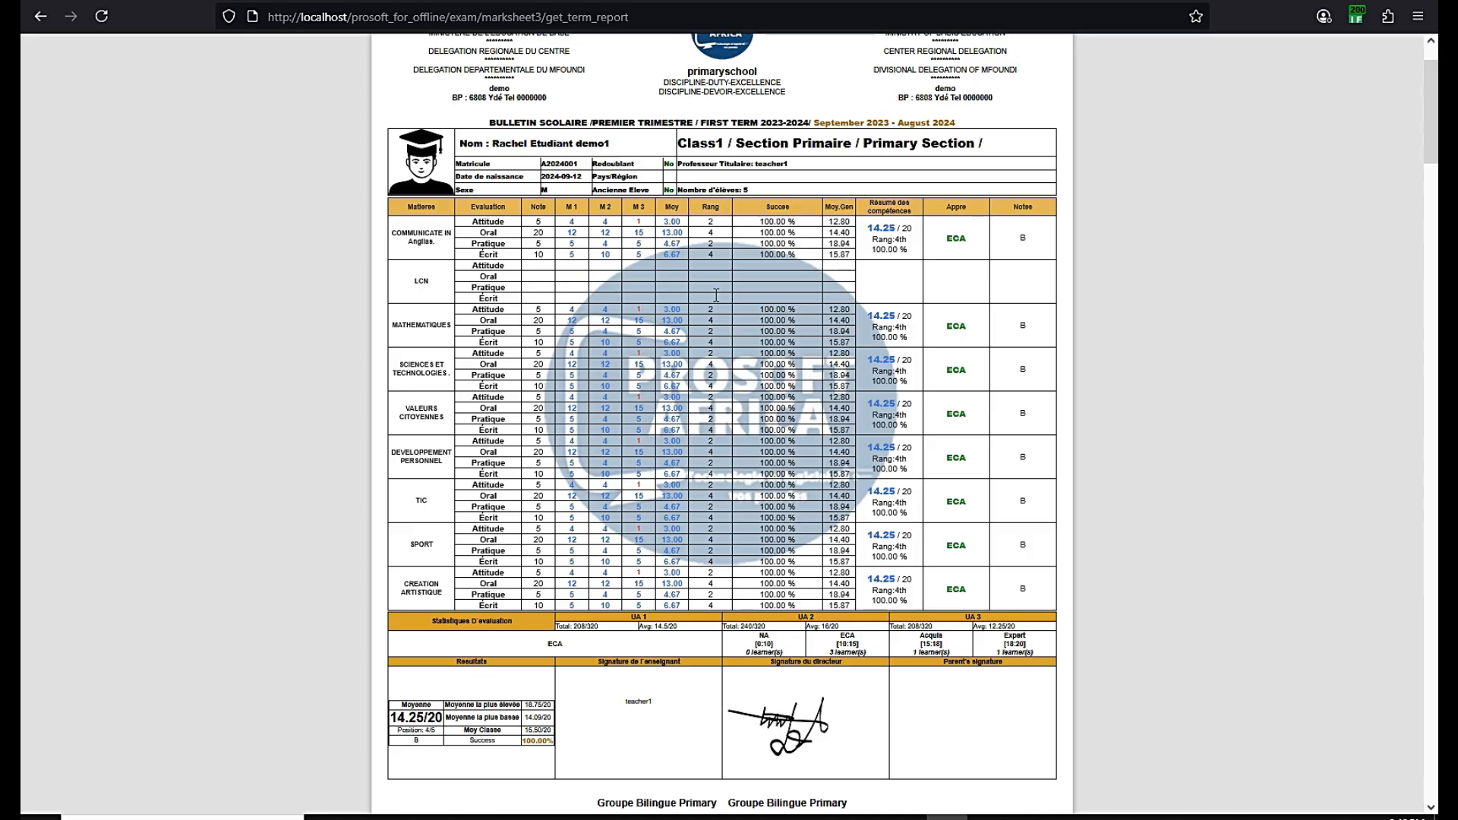
pyautogui.scroll(-2, 716, 300)
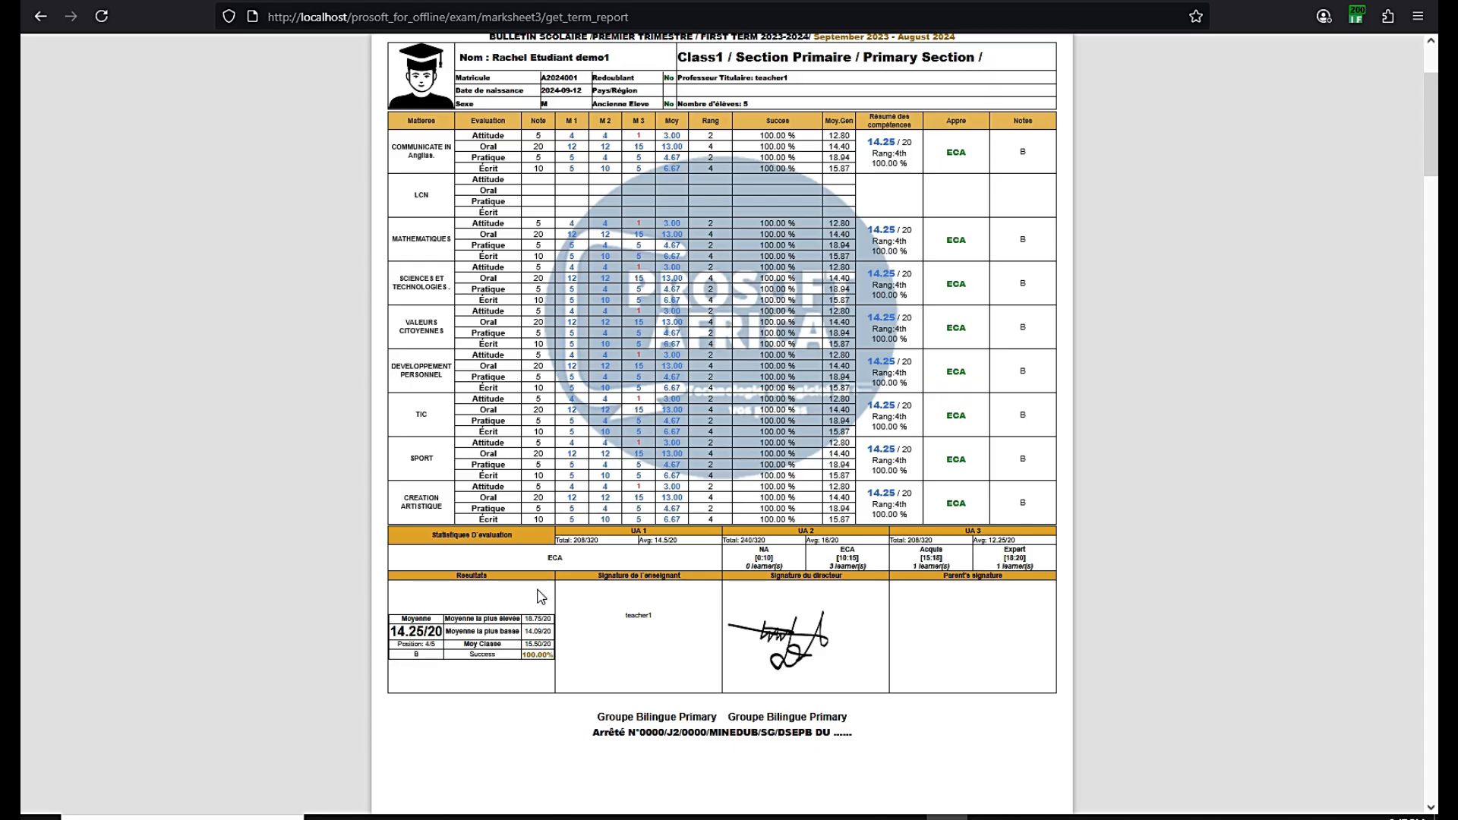
pyautogui.scroll(4, 565, 646)
pyautogui.scroll(-4, 564, 644)
pyautogui.scroll(3, 728, 647)
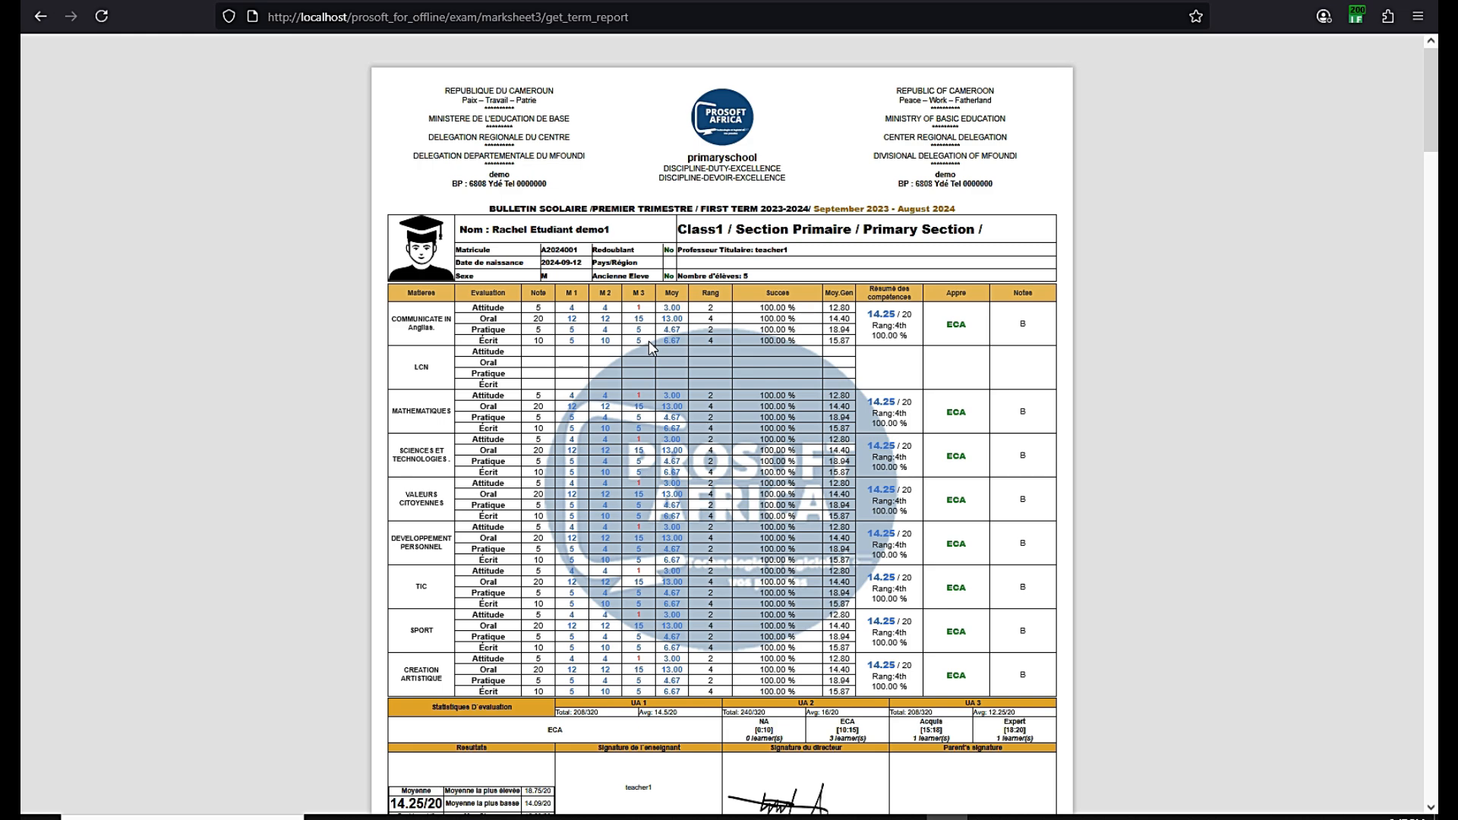
pyautogui.scroll(-2, 644, 347)
pyautogui.scroll(2, 643, 347)
pyautogui.scroll(-6, 669, 175)
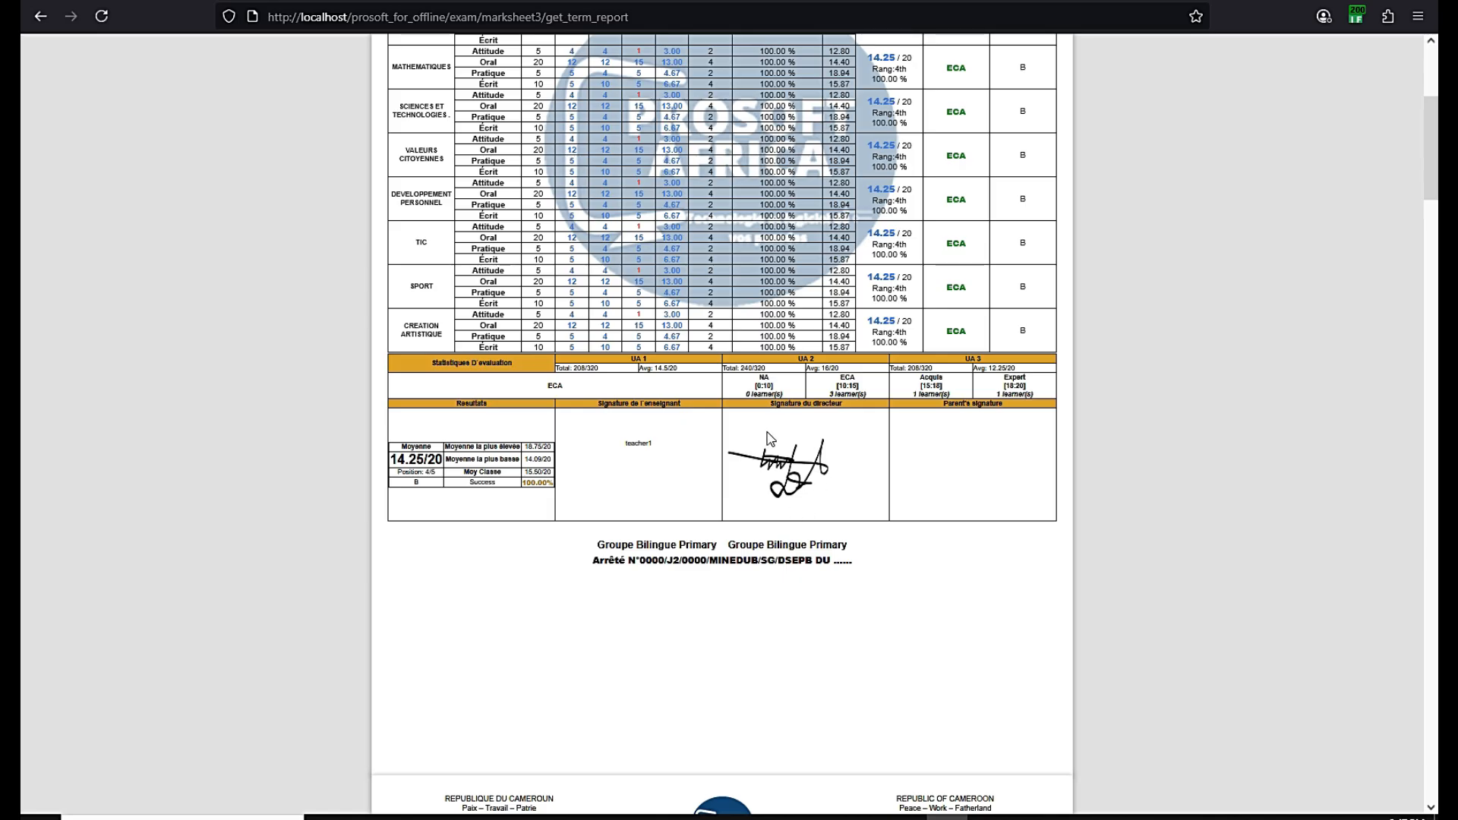
pyautogui.scroll(-15, 775, 486)
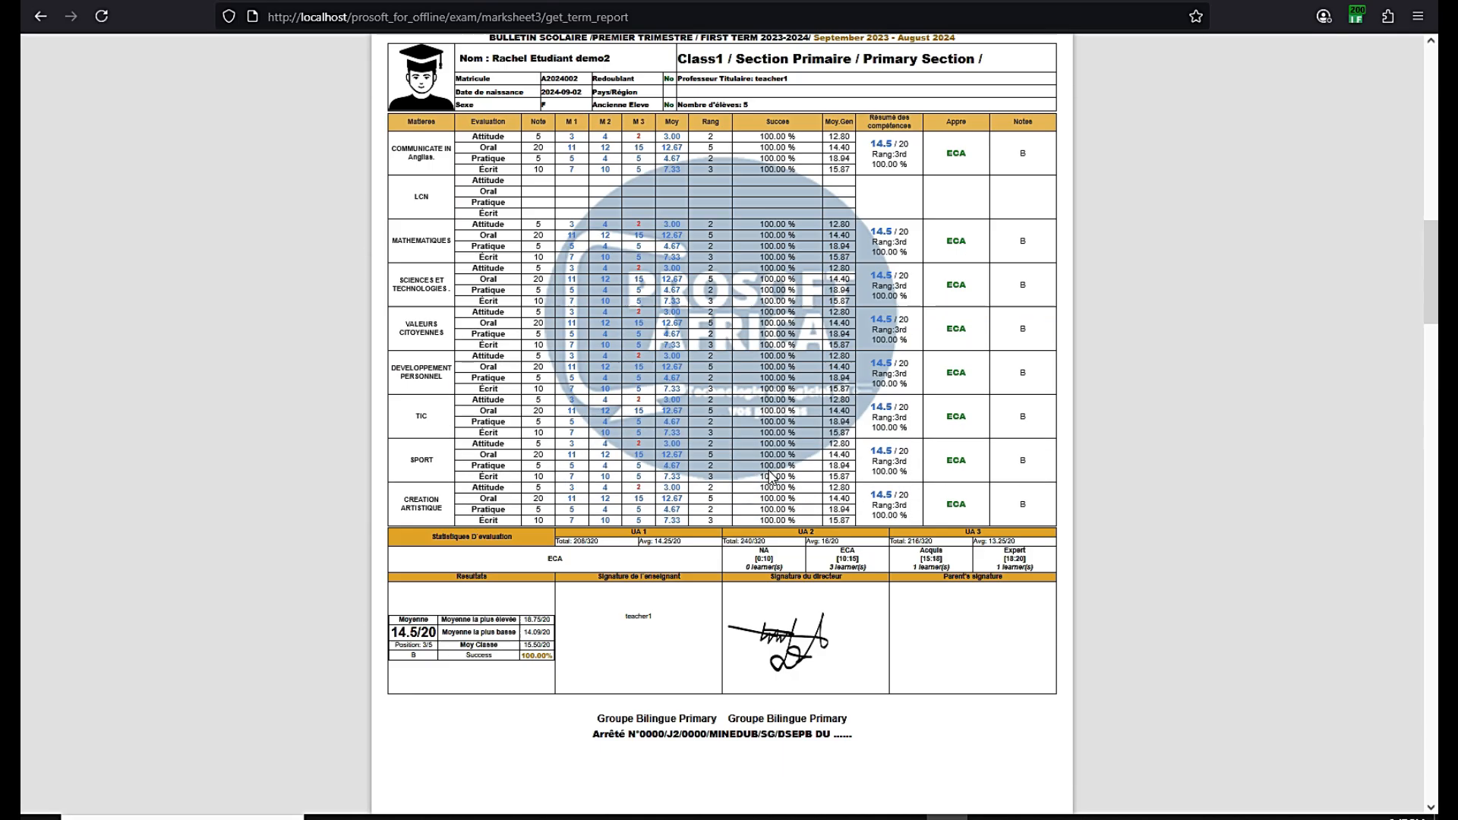
pyautogui.moveTo(1436, 330); pyautogui.dragTo(1435, 786)
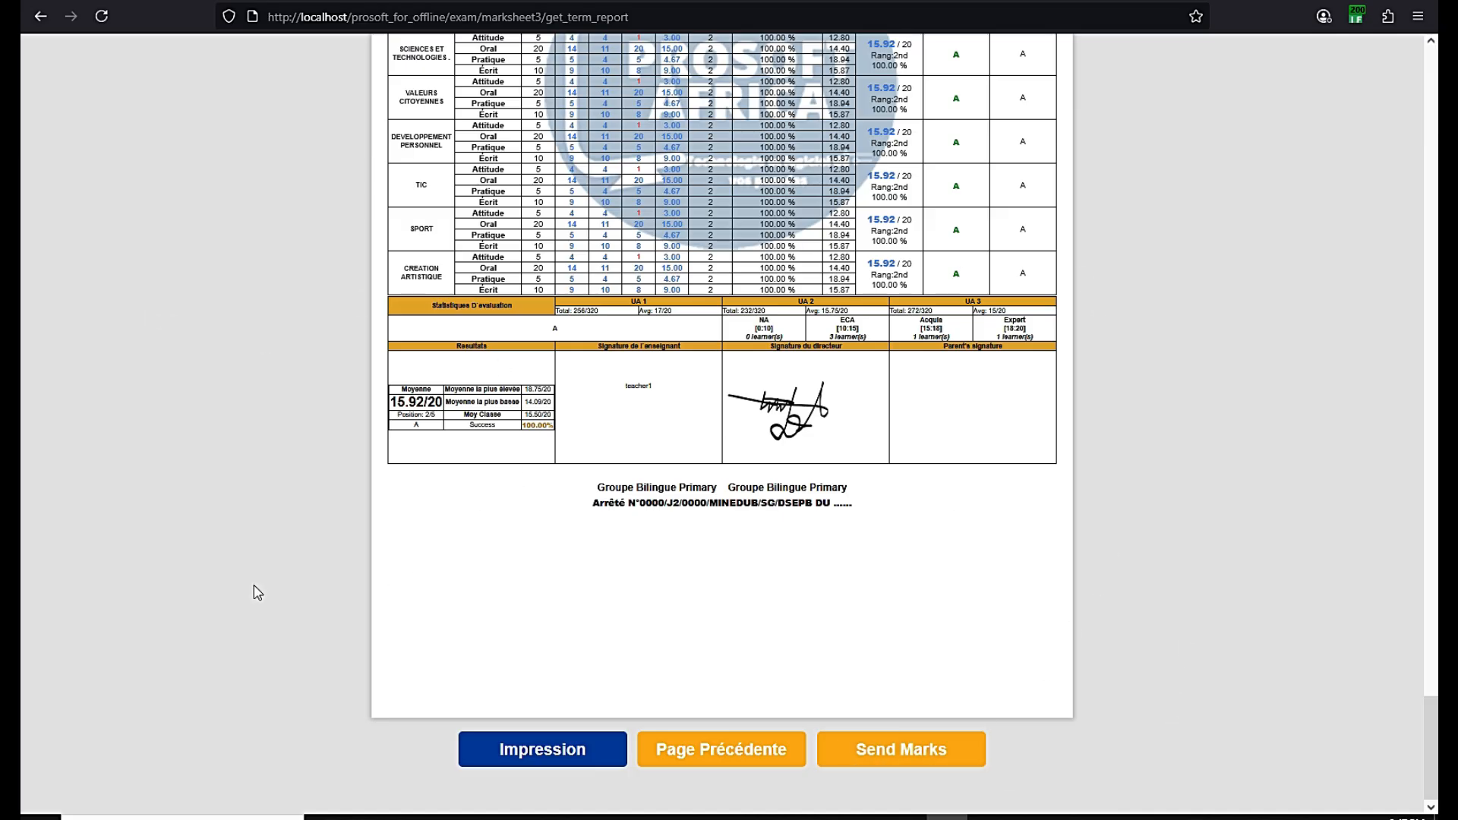
# Go back through the criteria page to the dashboard home and open the Notes dropdown
pyautogui.click(720, 754)
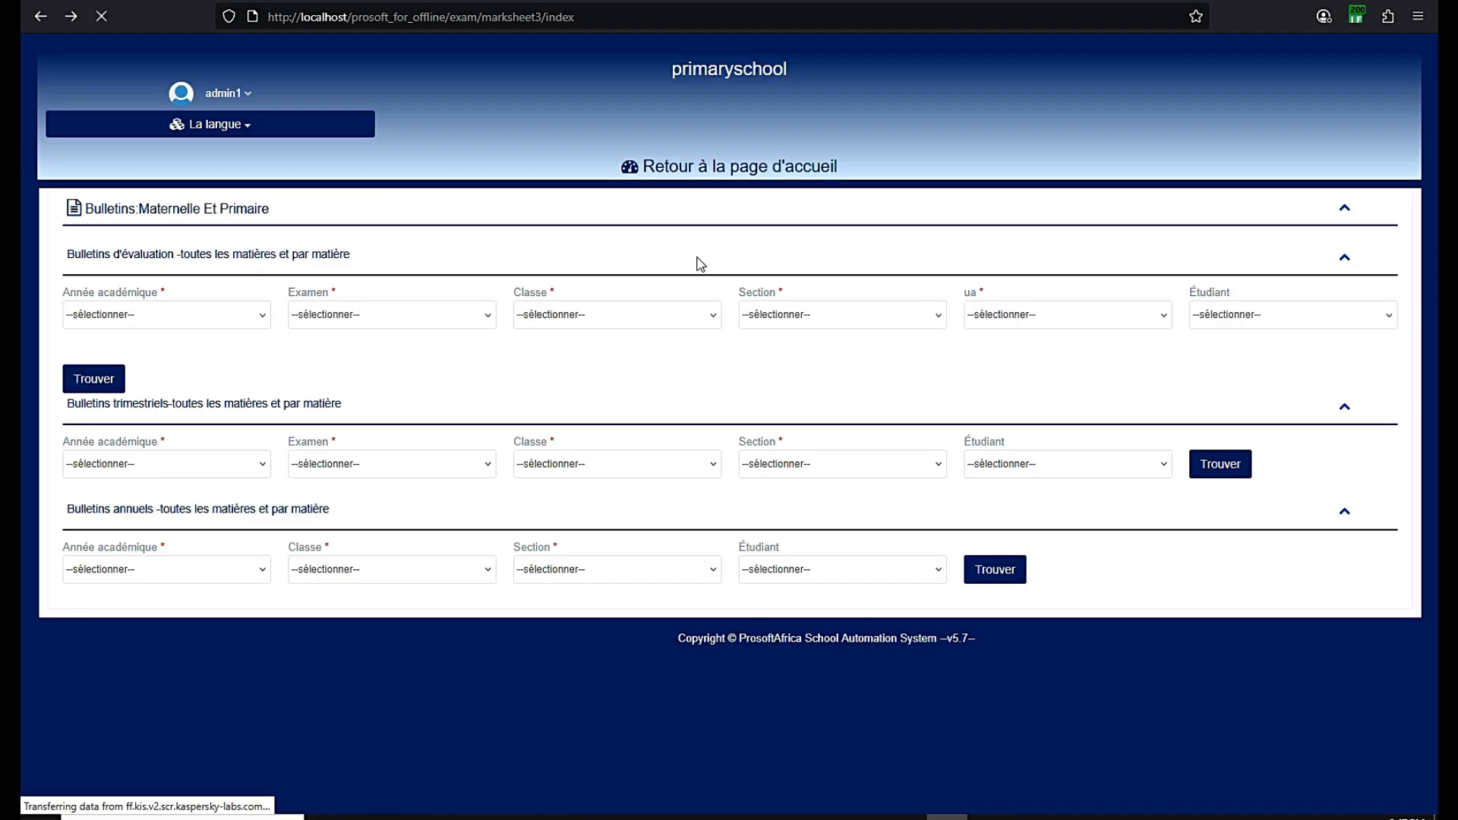
pyautogui.click(736, 174)
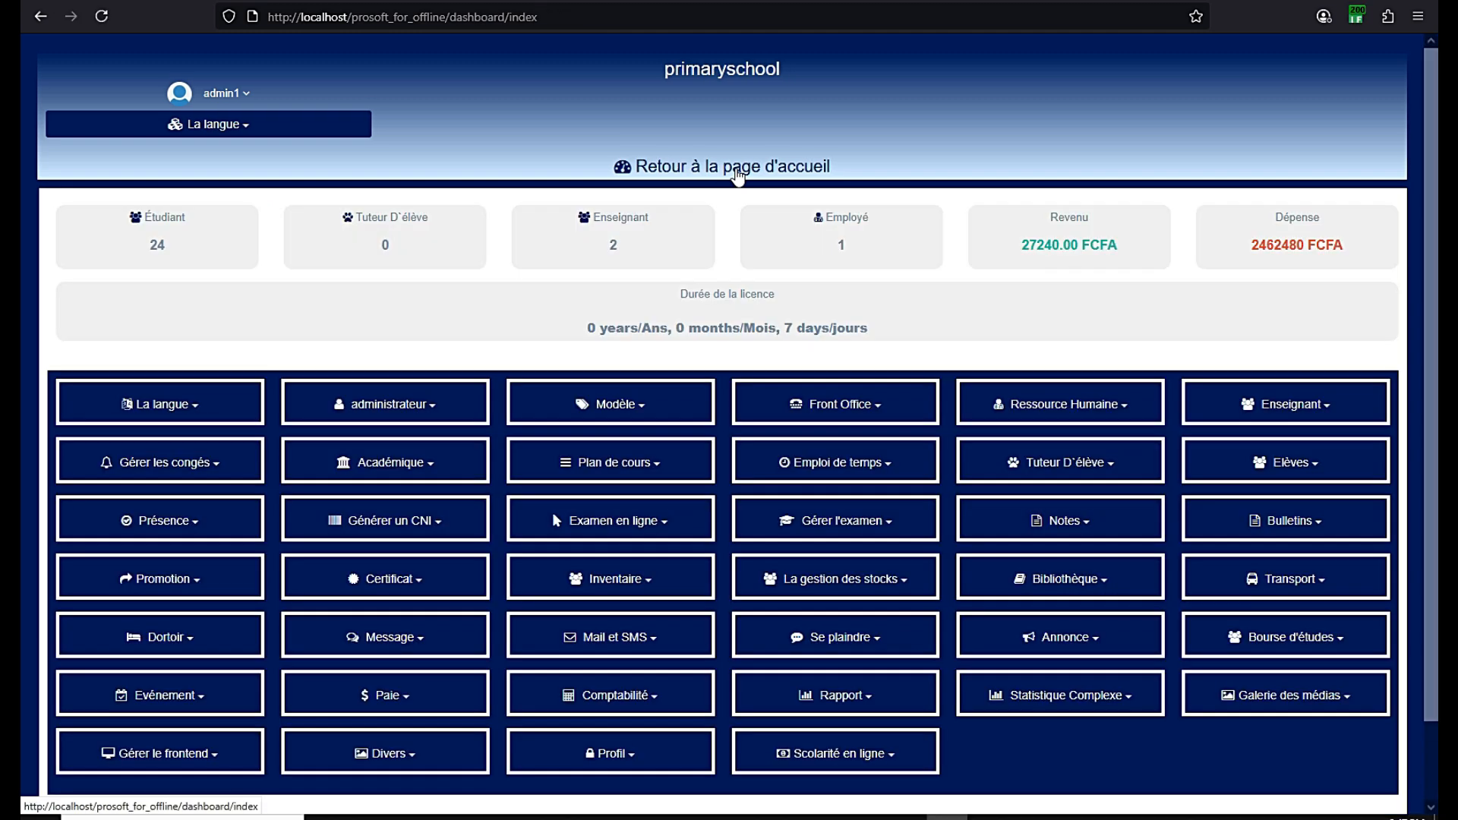
pyautogui.scroll(-2, 737, 175)
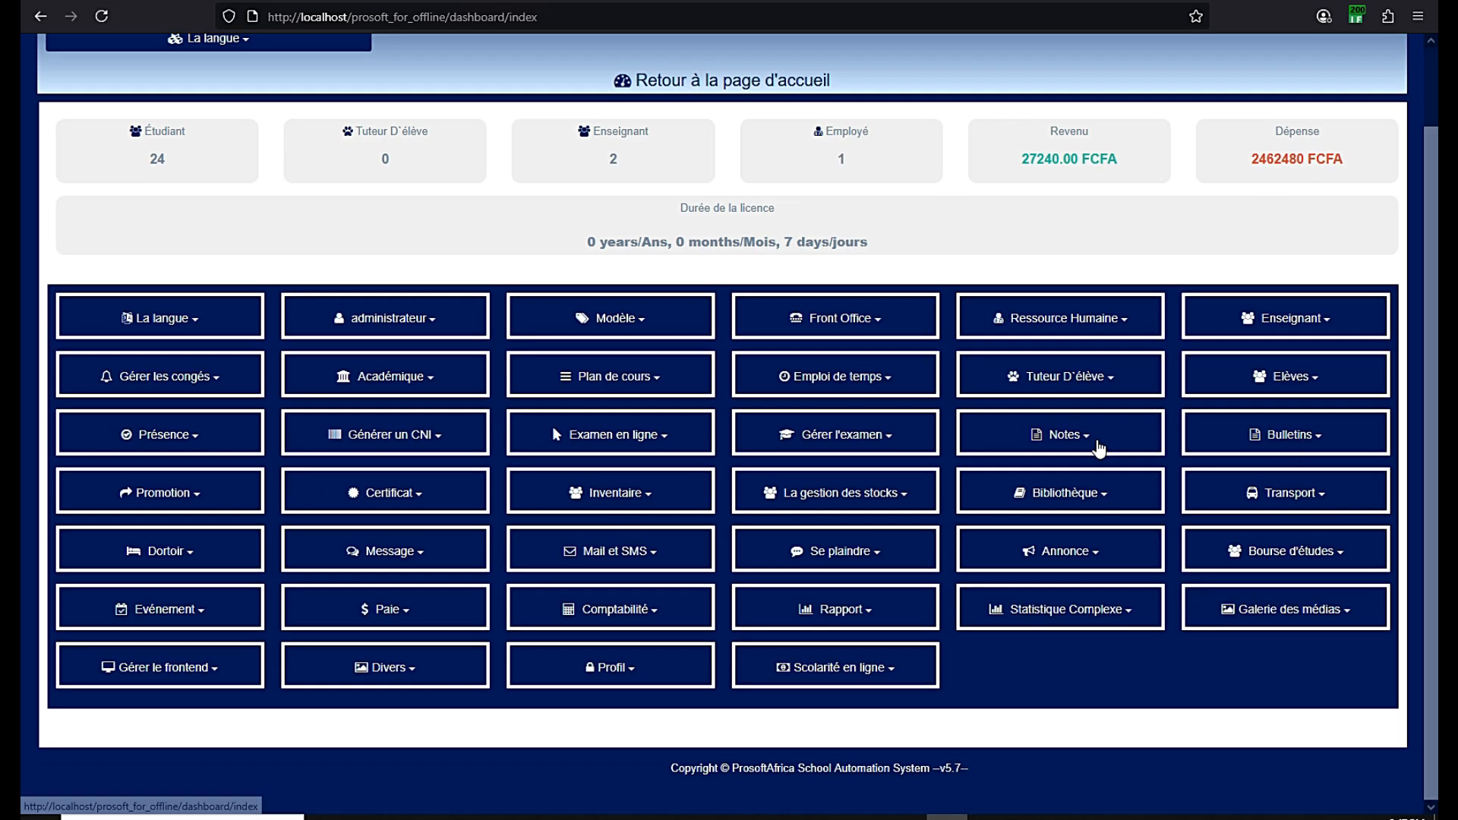
pyautogui.click(1087, 437)
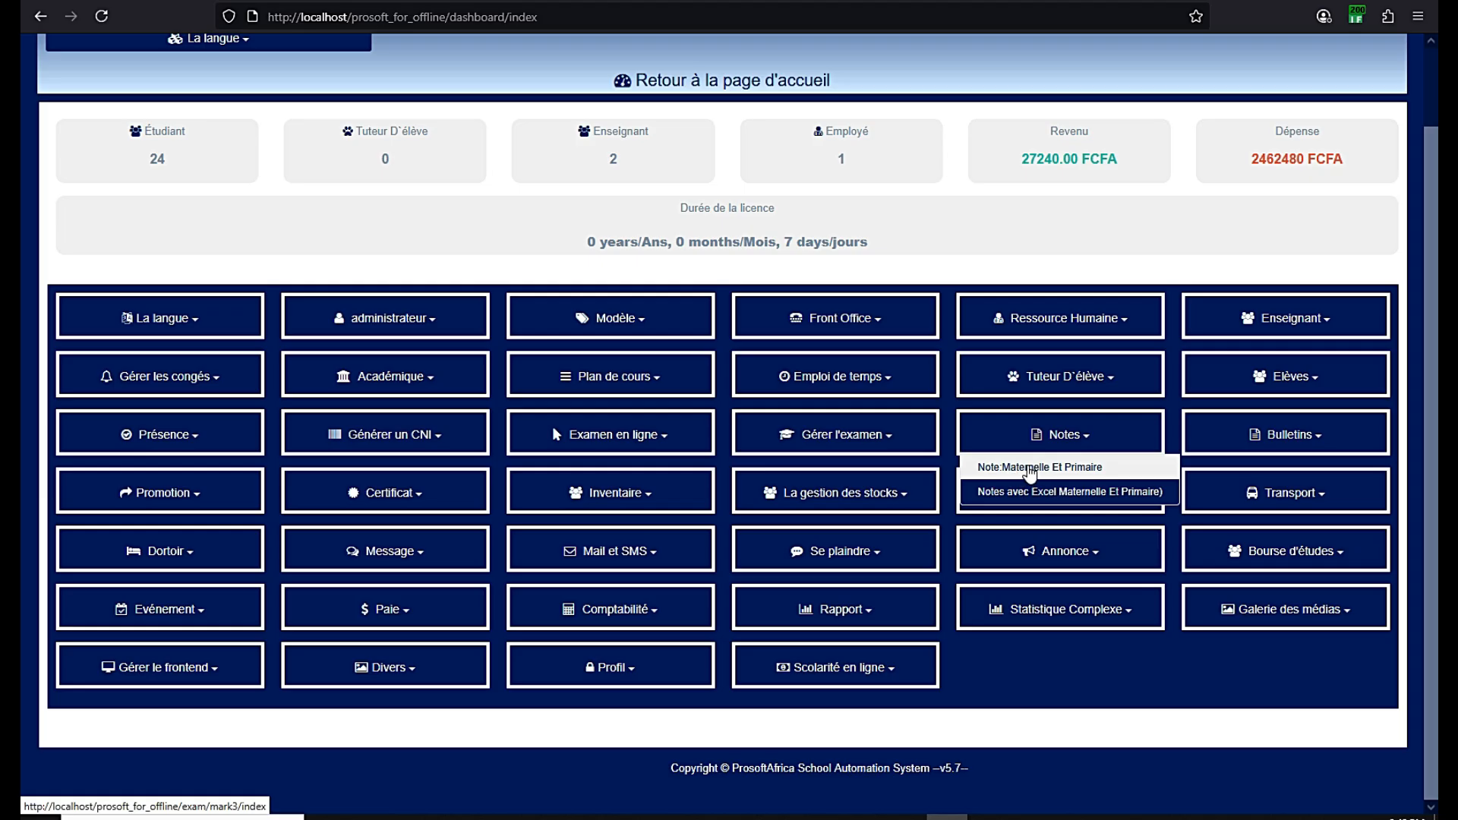
# Load Note: Maternelle Et Primaire marks for 2023-2024 first term, Class1, Primaire, COMMUNICATE IN ENGLISH
pyautogui.click(1036, 471)
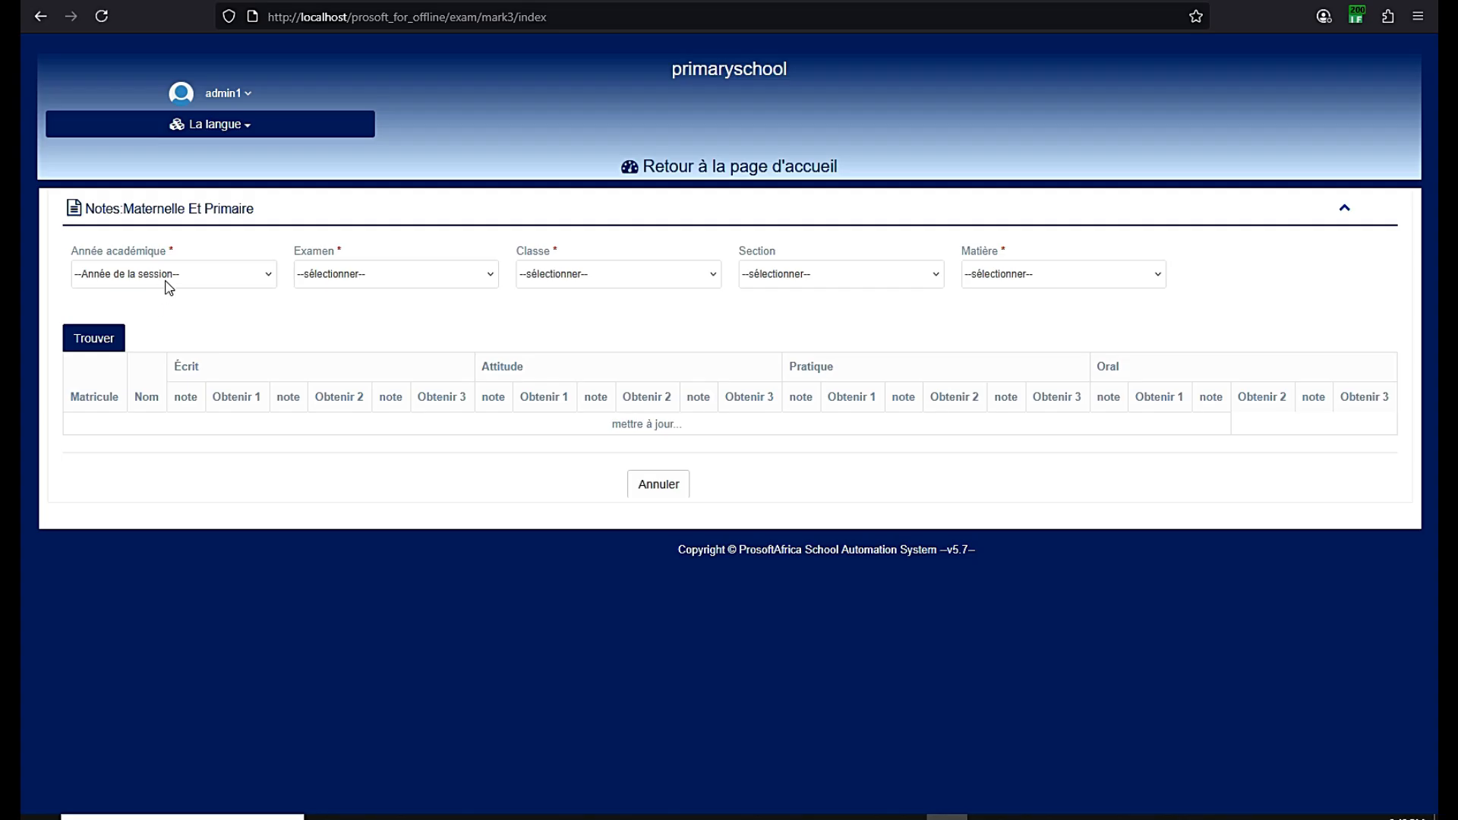
pyautogui.click(169, 285)
pyautogui.click(164, 319)
pyautogui.click(365, 287)
pyautogui.click(363, 321)
pyautogui.click(561, 279)
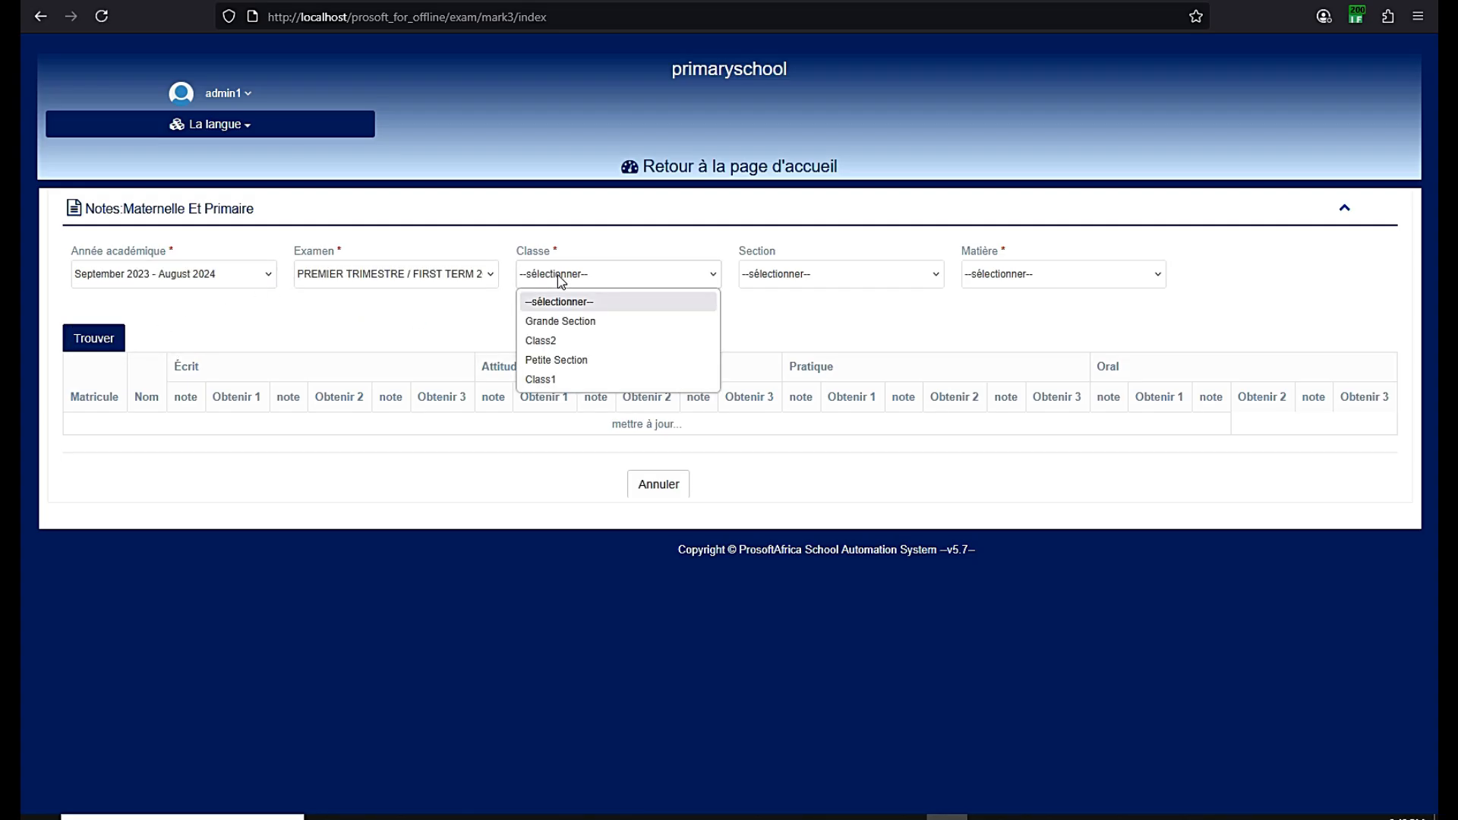
pyautogui.click(549, 378)
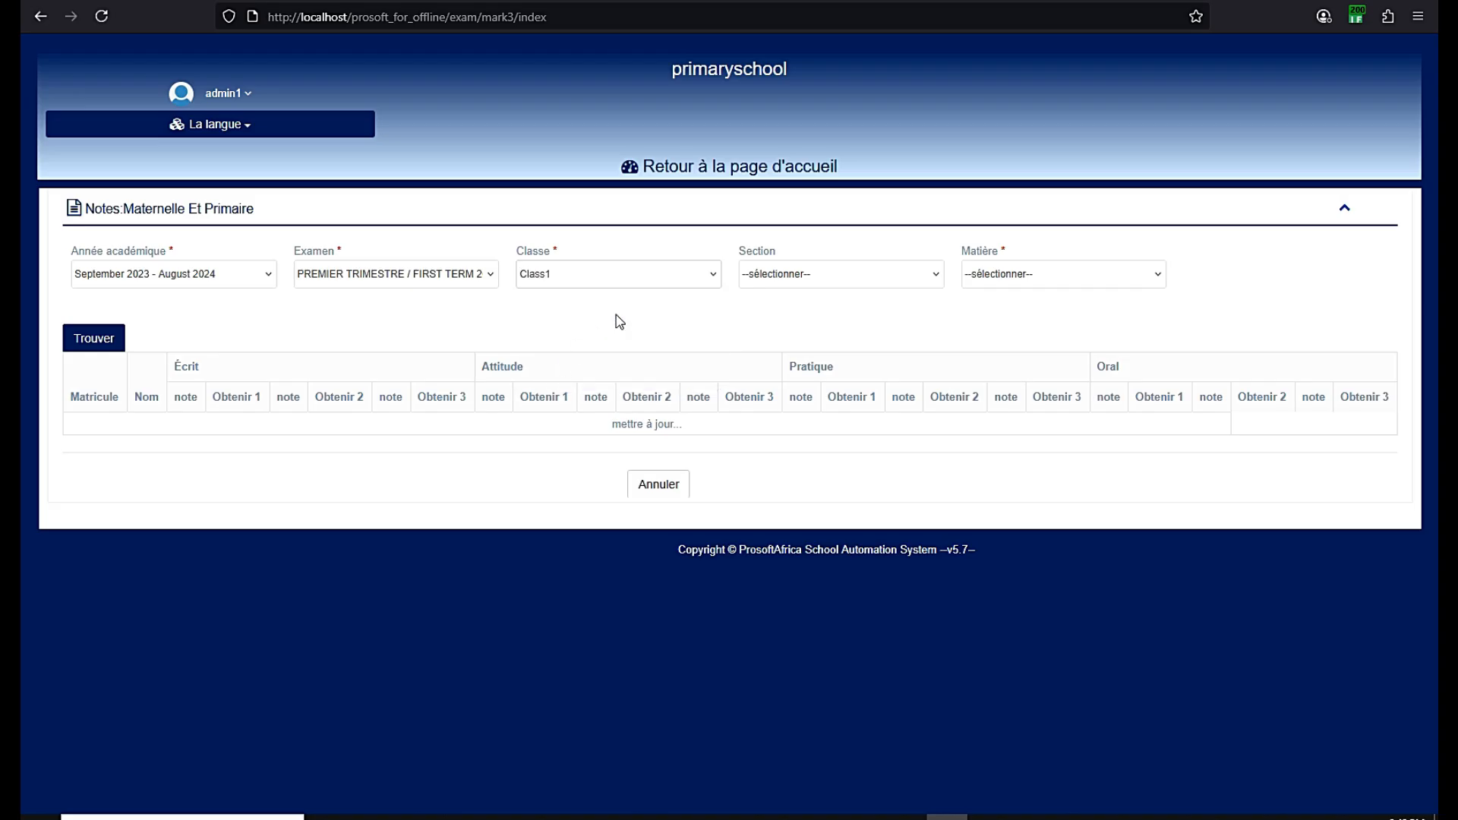
pyautogui.click(784, 273)
pyautogui.click(774, 316)
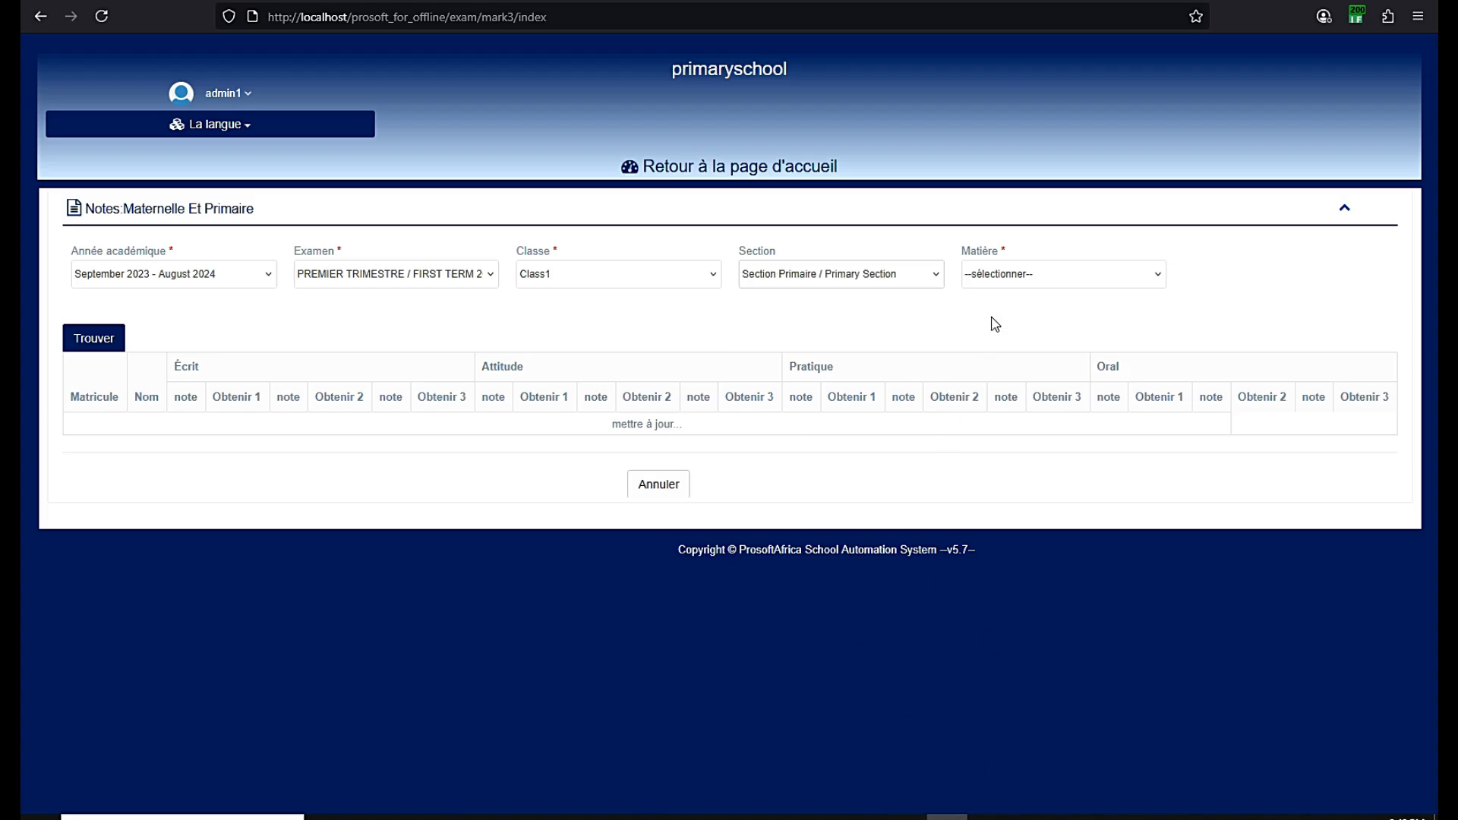
pyautogui.click(997, 279)
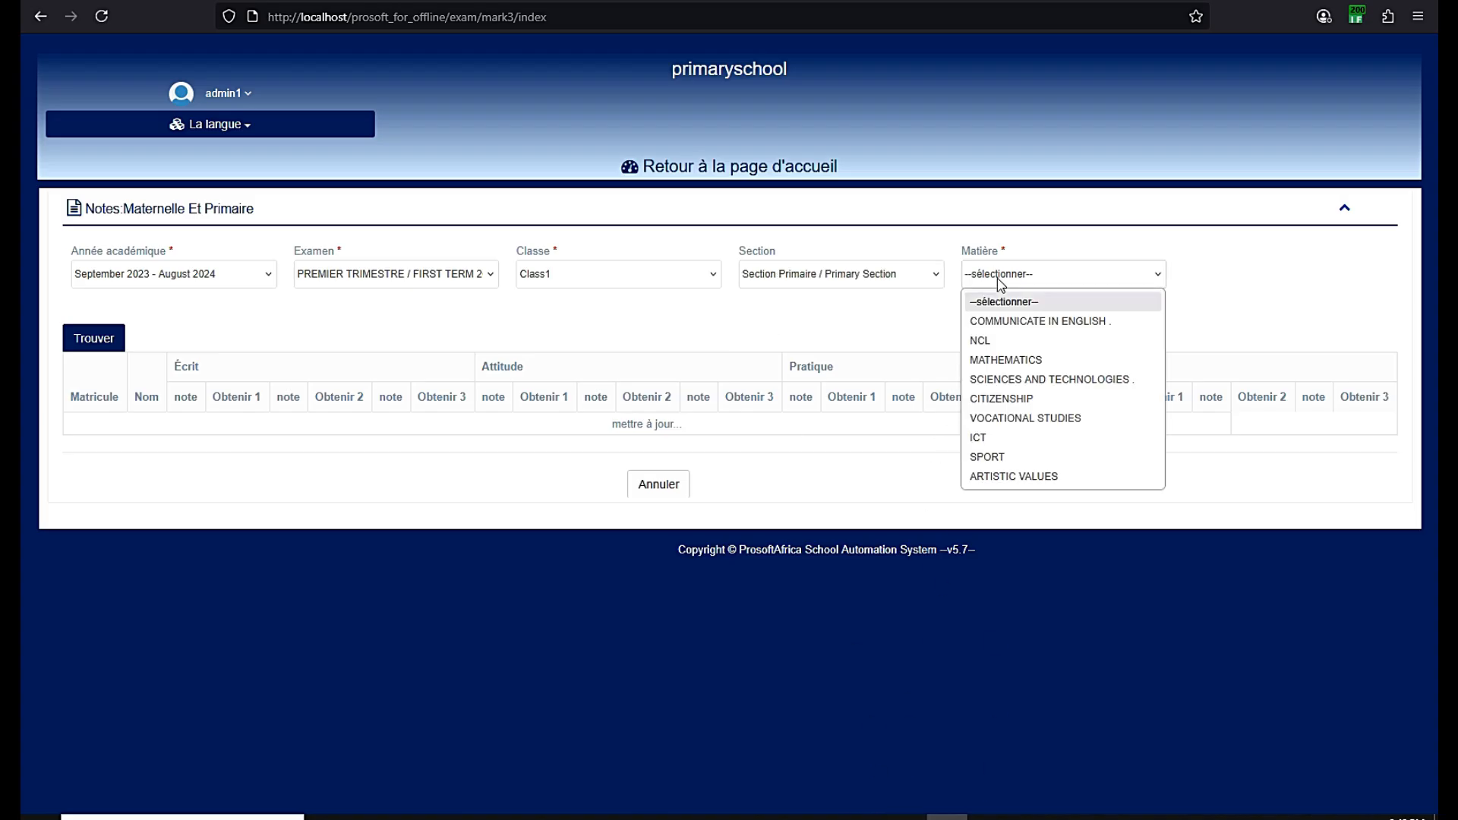
pyautogui.click(1025, 326)
pyautogui.click(100, 337)
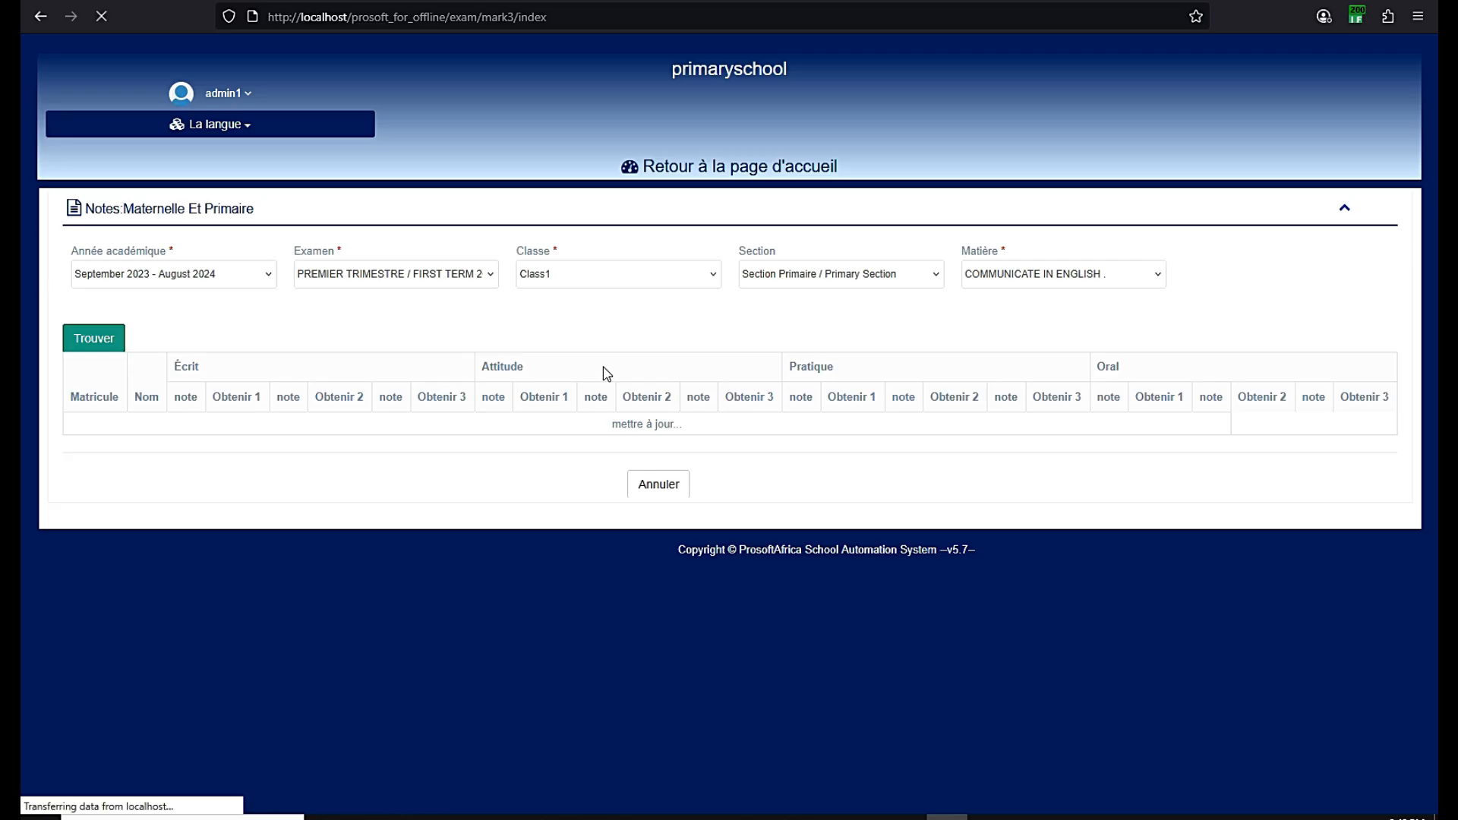
pyautogui.scroll(-3, 607, 374)
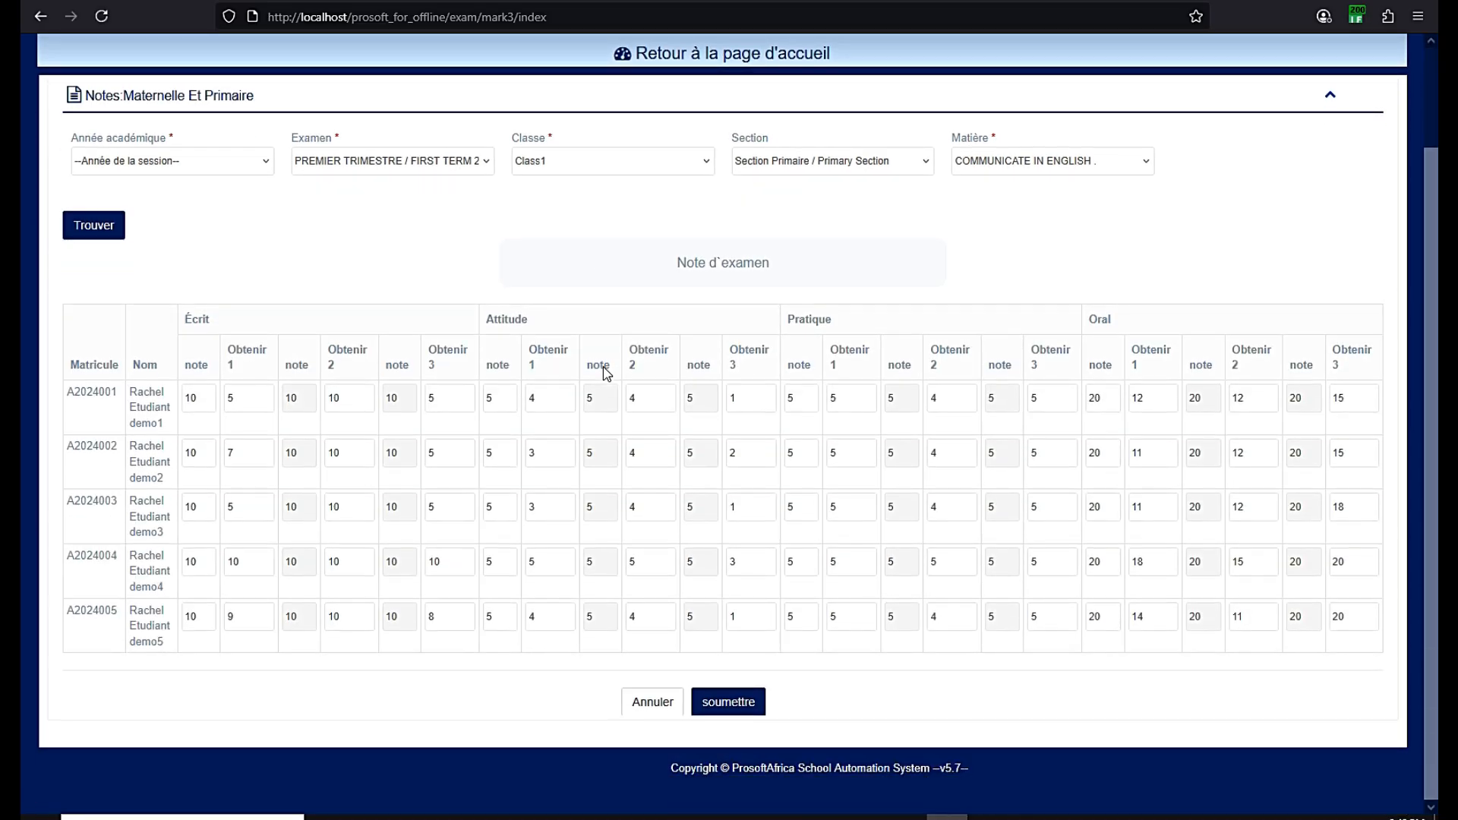
pyautogui.scroll(2, 607, 372)
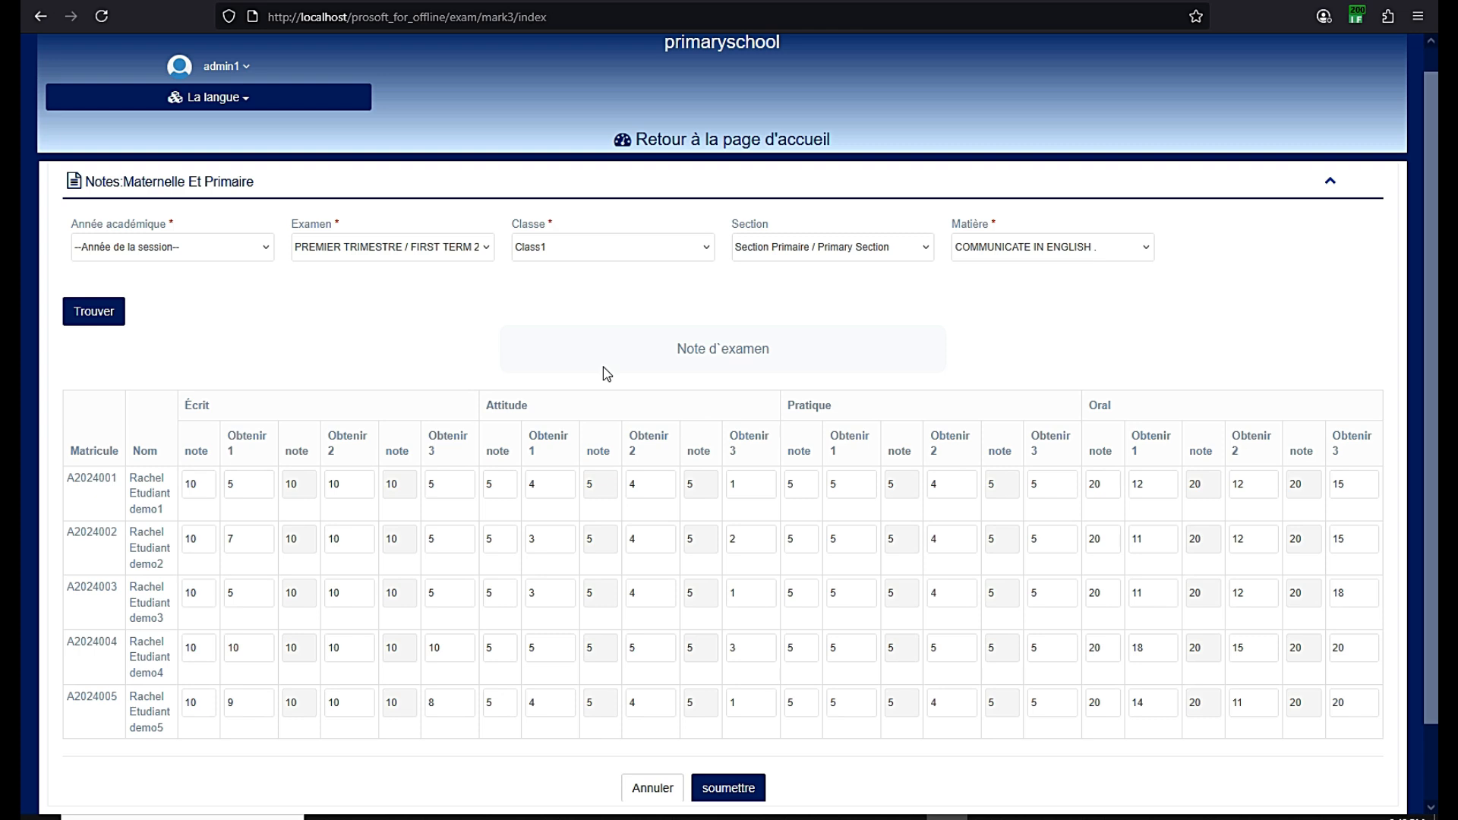
pyautogui.scroll(-2, 606, 373)
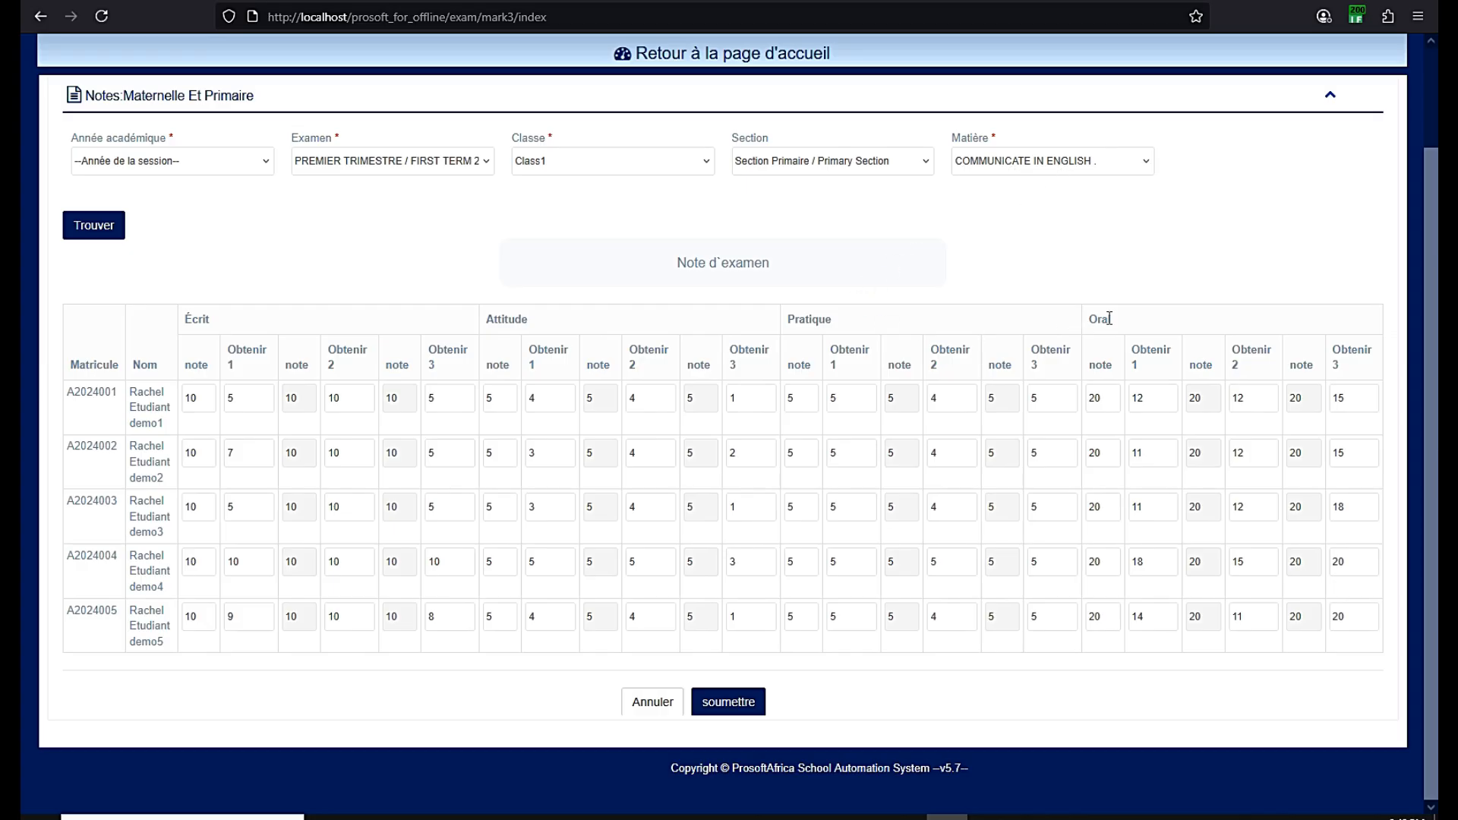
pyautogui.doubleClick(212, 326)
pyautogui.click(826, 318)
pyautogui.click(326, 163)
pyautogui.click(326, 165)
pyautogui.click(325, 166)
pyautogui.click(325, 166)
pyautogui.doubleClick(199, 319)
pyautogui.click(530, 398)
pyautogui.click(642, 398)
pyautogui.click(735, 396)
pyautogui.moveTo(530, 321); pyautogui.dragTo(486, 323)
pyautogui.doubleClick(205, 318)
pyautogui.doubleClick(199, 398)
pyautogui.press('Tab')
pyautogui.doubleClick(292, 399)
pyautogui.doubleClick(329, 400)
pyautogui.click(403, 398)
pyautogui.doubleClick(482, 395)
pyautogui.click(533, 400)
pyautogui.doubleClick(592, 396)
pyautogui.doubleClick(630, 402)
pyautogui.click(693, 401)
pyautogui.click(863, 398)
pyautogui.click(852, 453)
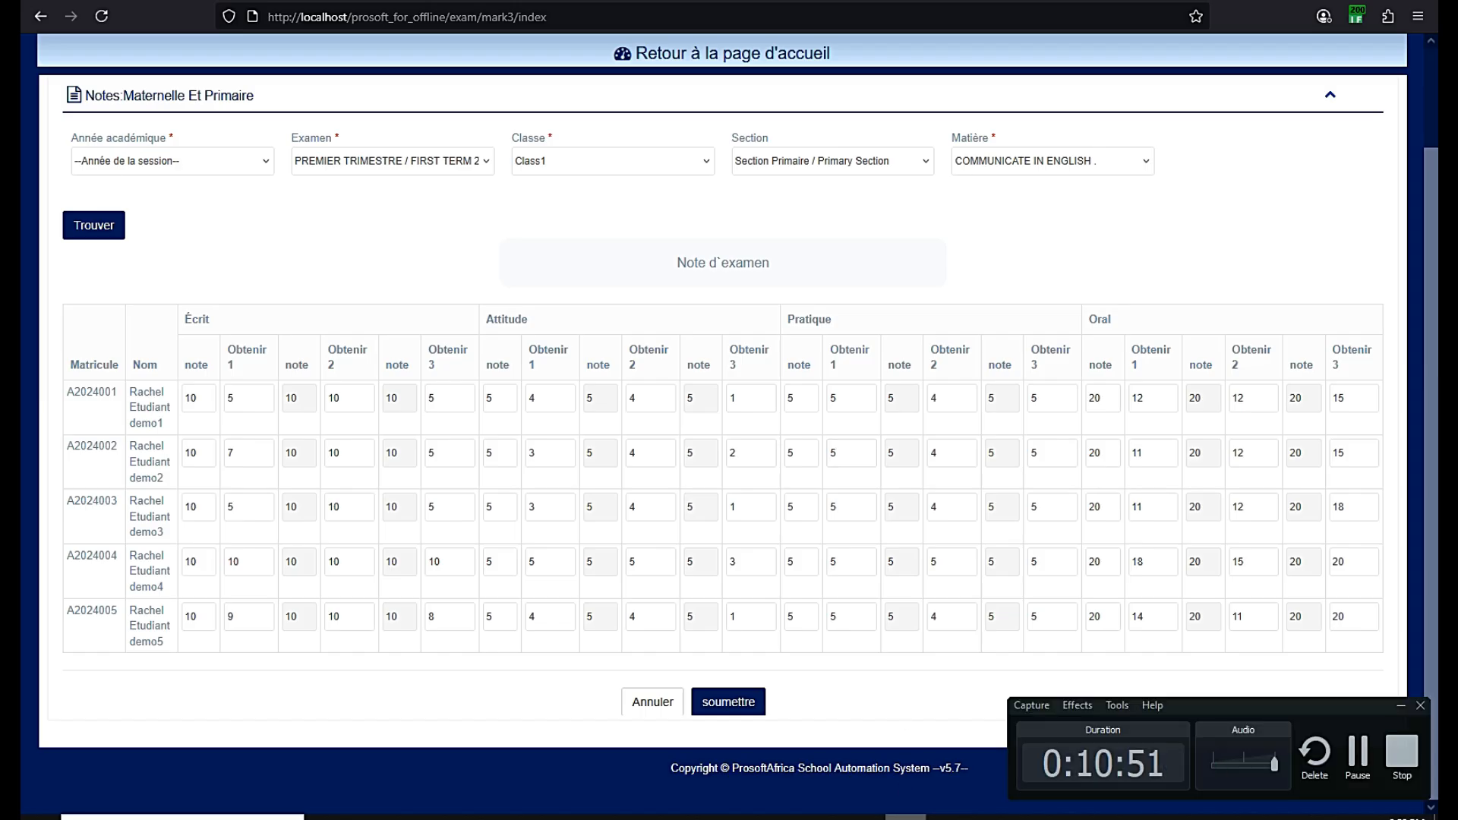
pyautogui.scroll(2, 759, 266)
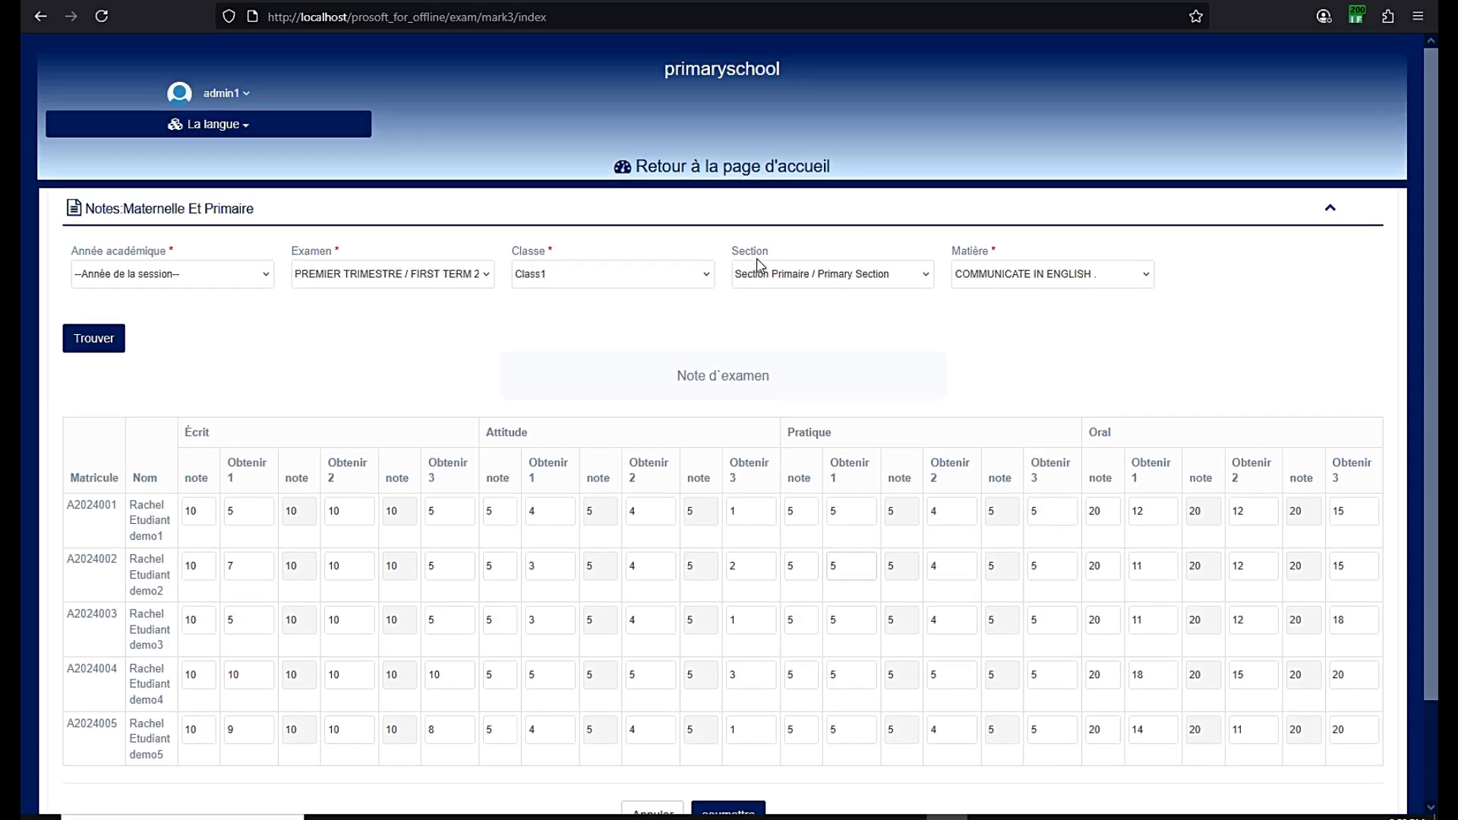
# Return to the dashboard home, check the Bulletins menu, and open the Elèves dropdown
pyautogui.click(759, 169)
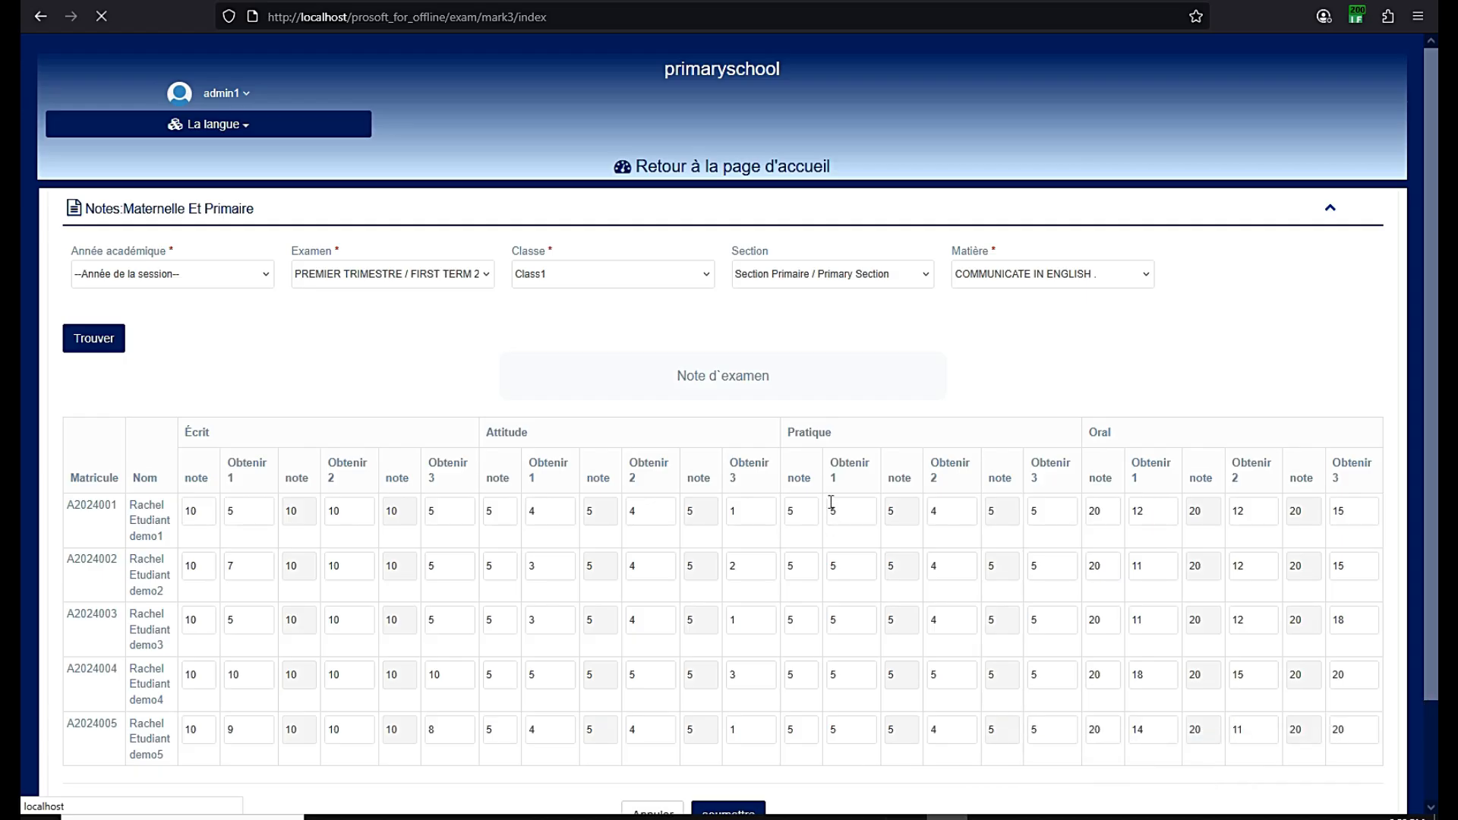
pyautogui.scroll(-1, 839, 441)
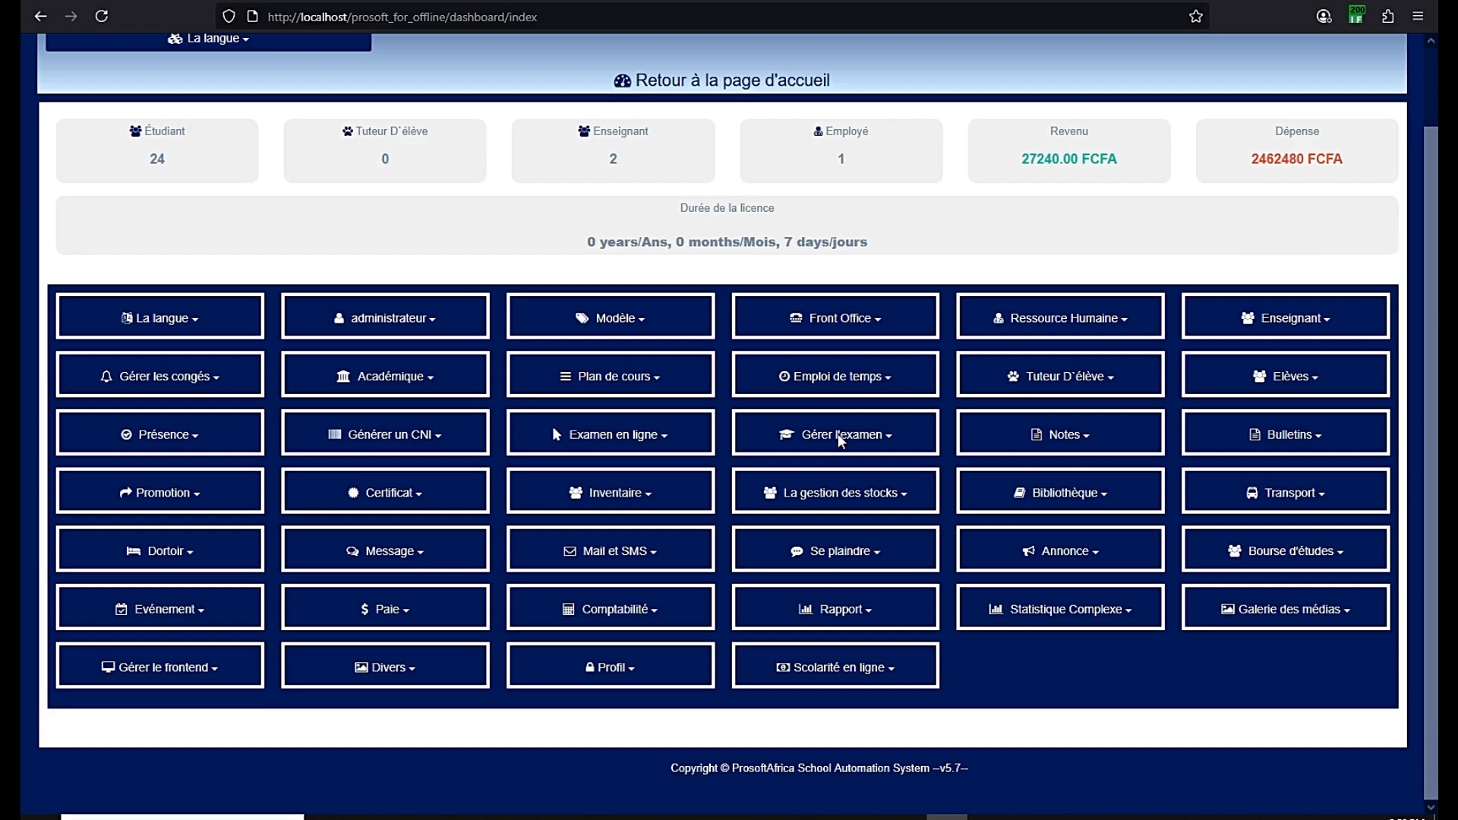
pyautogui.click(1272, 448)
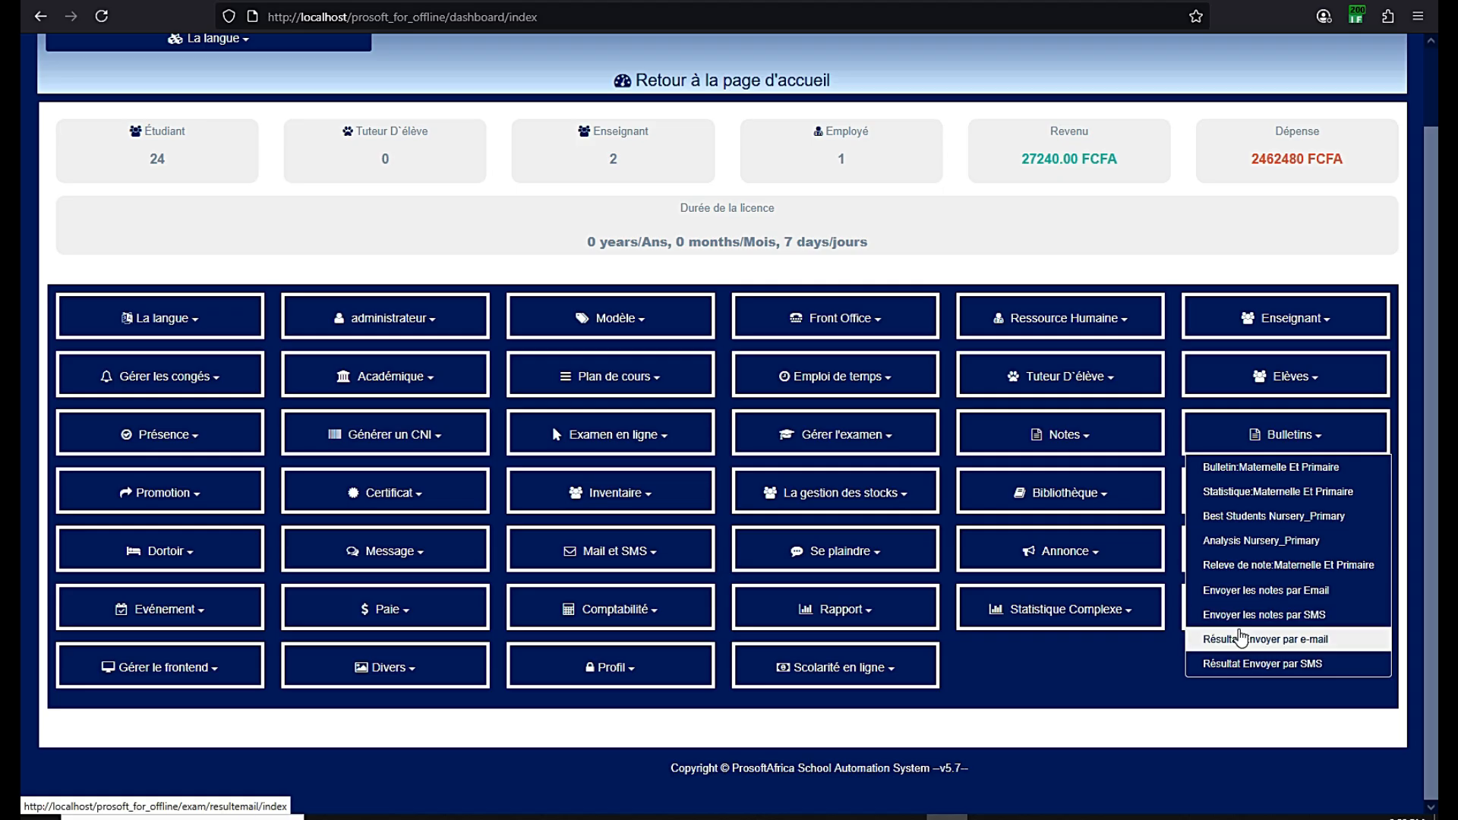
pyautogui.click(725, 414)
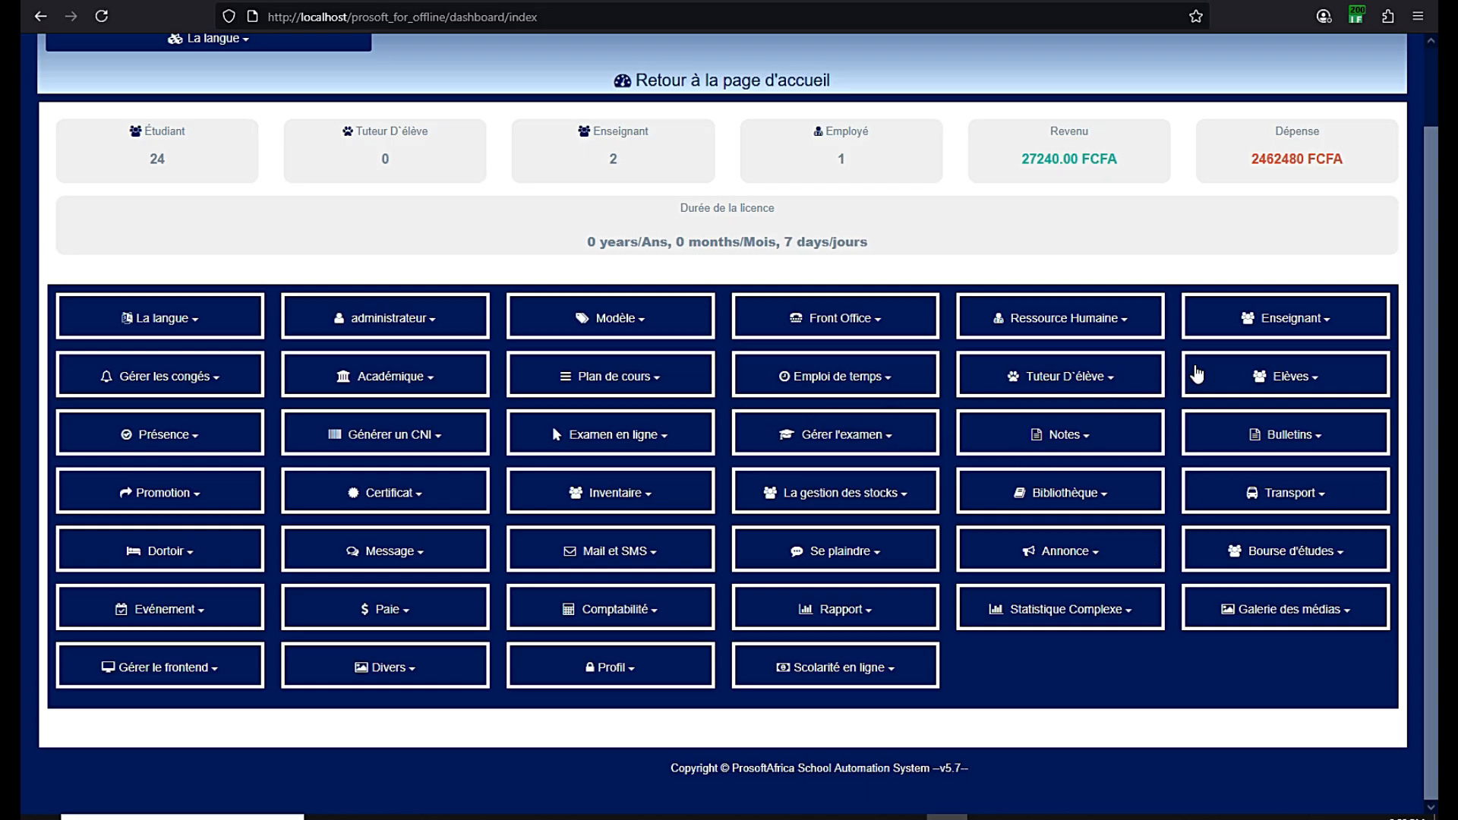
pyautogui.click(1298, 376)
pyautogui.click(1298, 376)
pyautogui.click(1301, 444)
pyautogui.click(1301, 444)
pyautogui.scroll(2, 1088, 448)
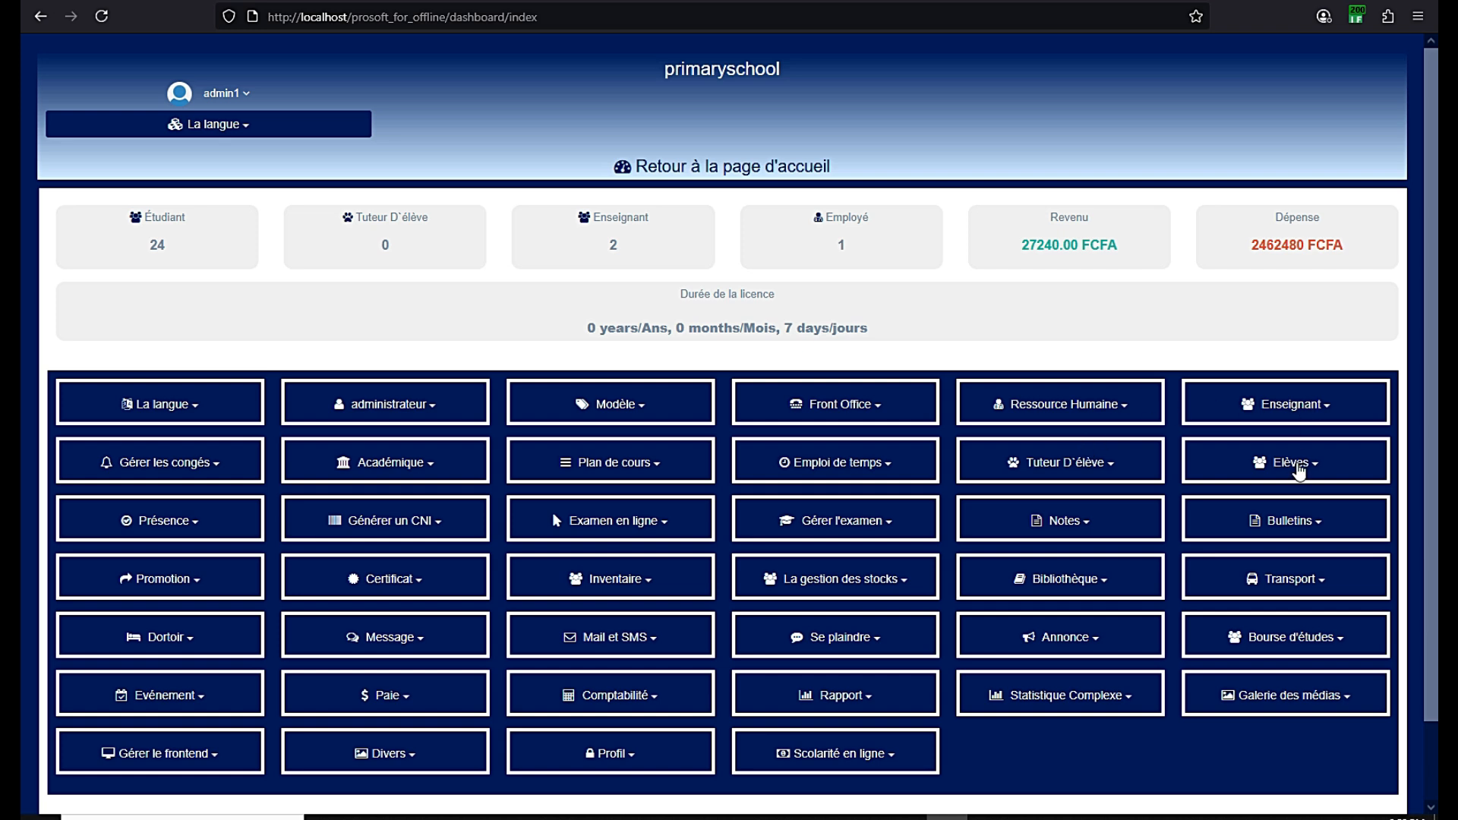
pyautogui.click(1298, 471)
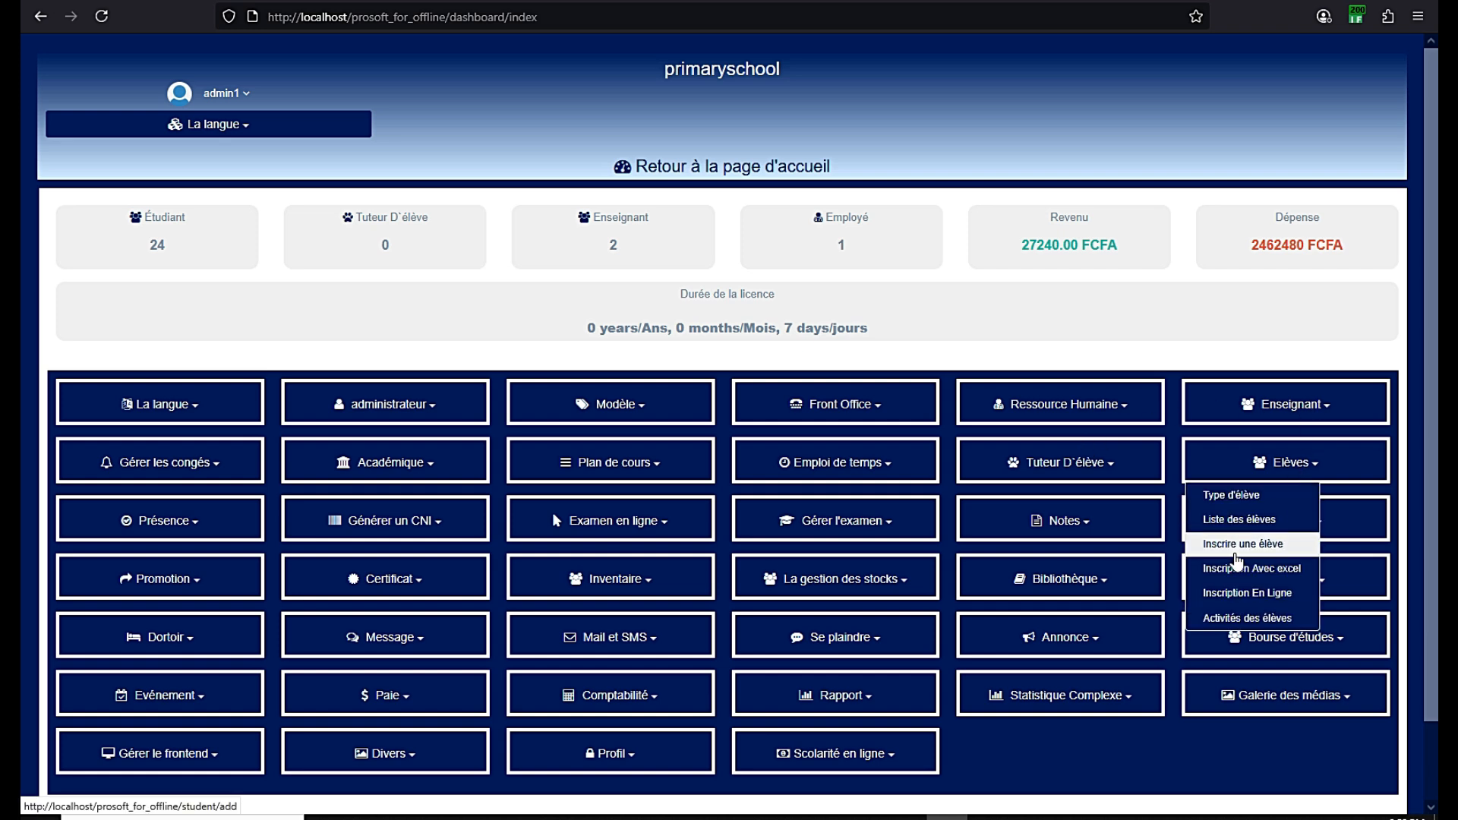
# Open the 'Inscrire une élève' form and enter the student's name in the Nom field
pyautogui.click(1232, 551)
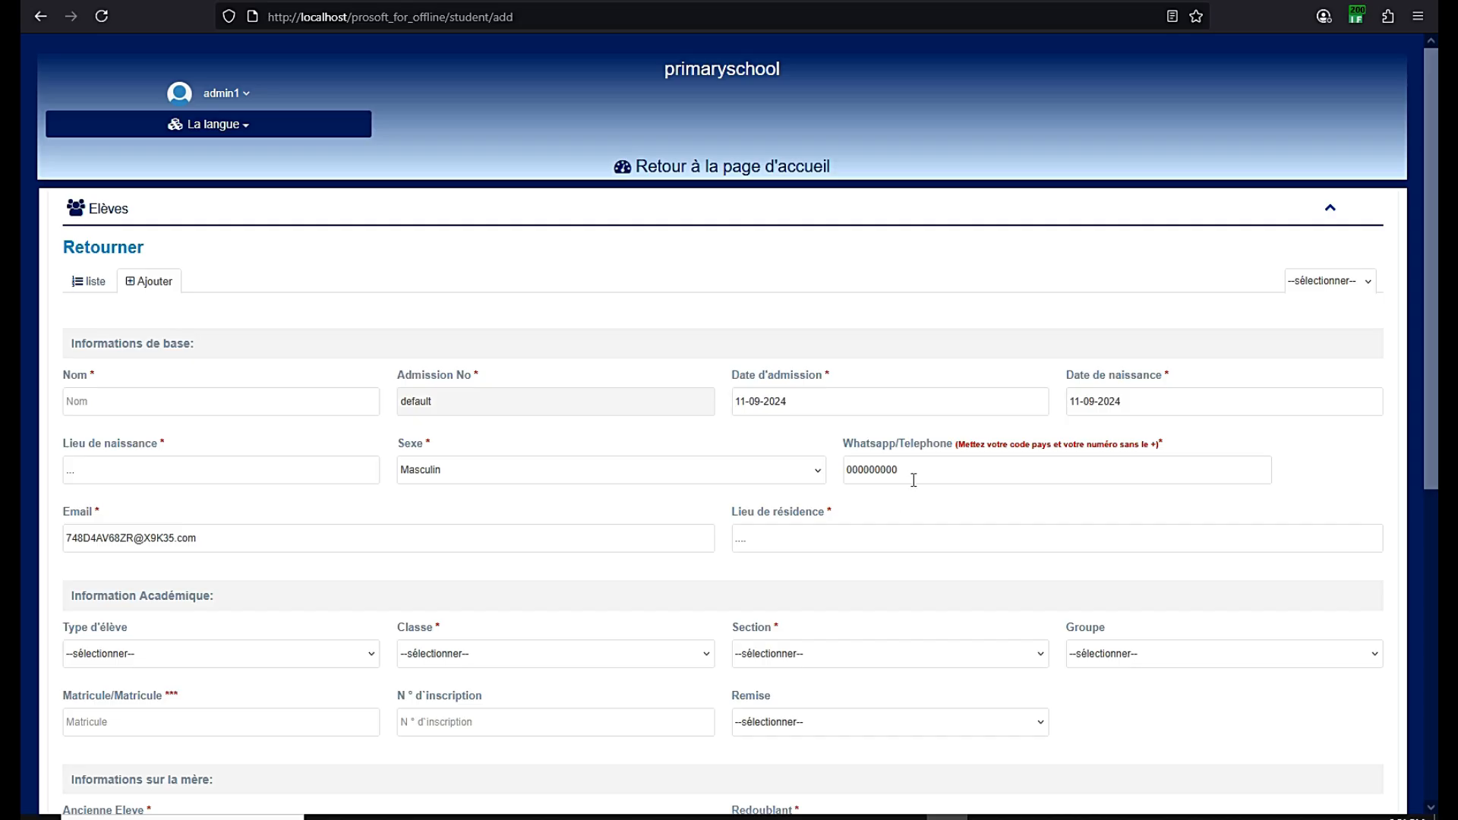
pyautogui.scroll(-1, 877, 455)
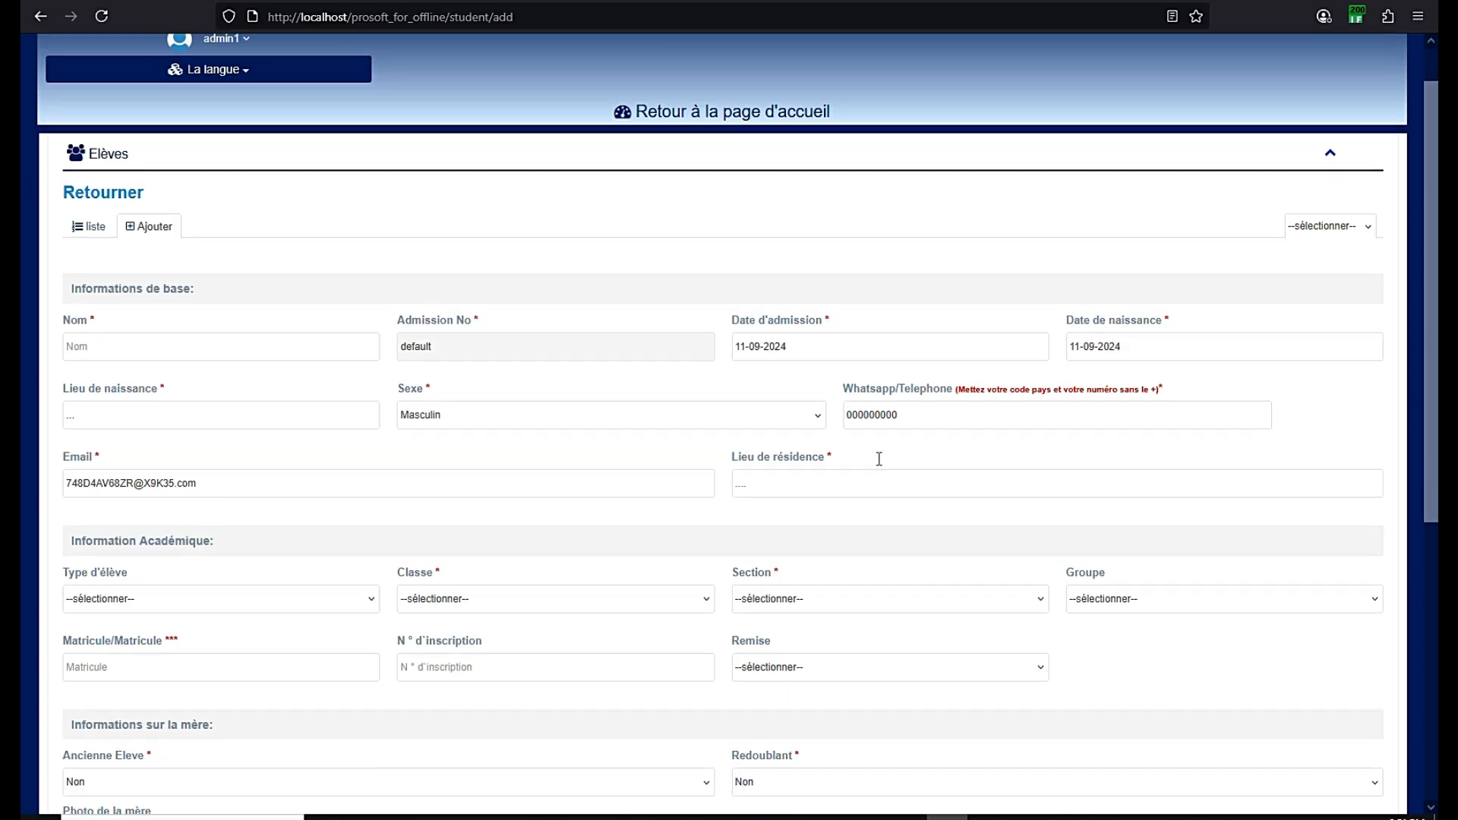
pyautogui.click(100, 319)
pyautogui.write('christine')
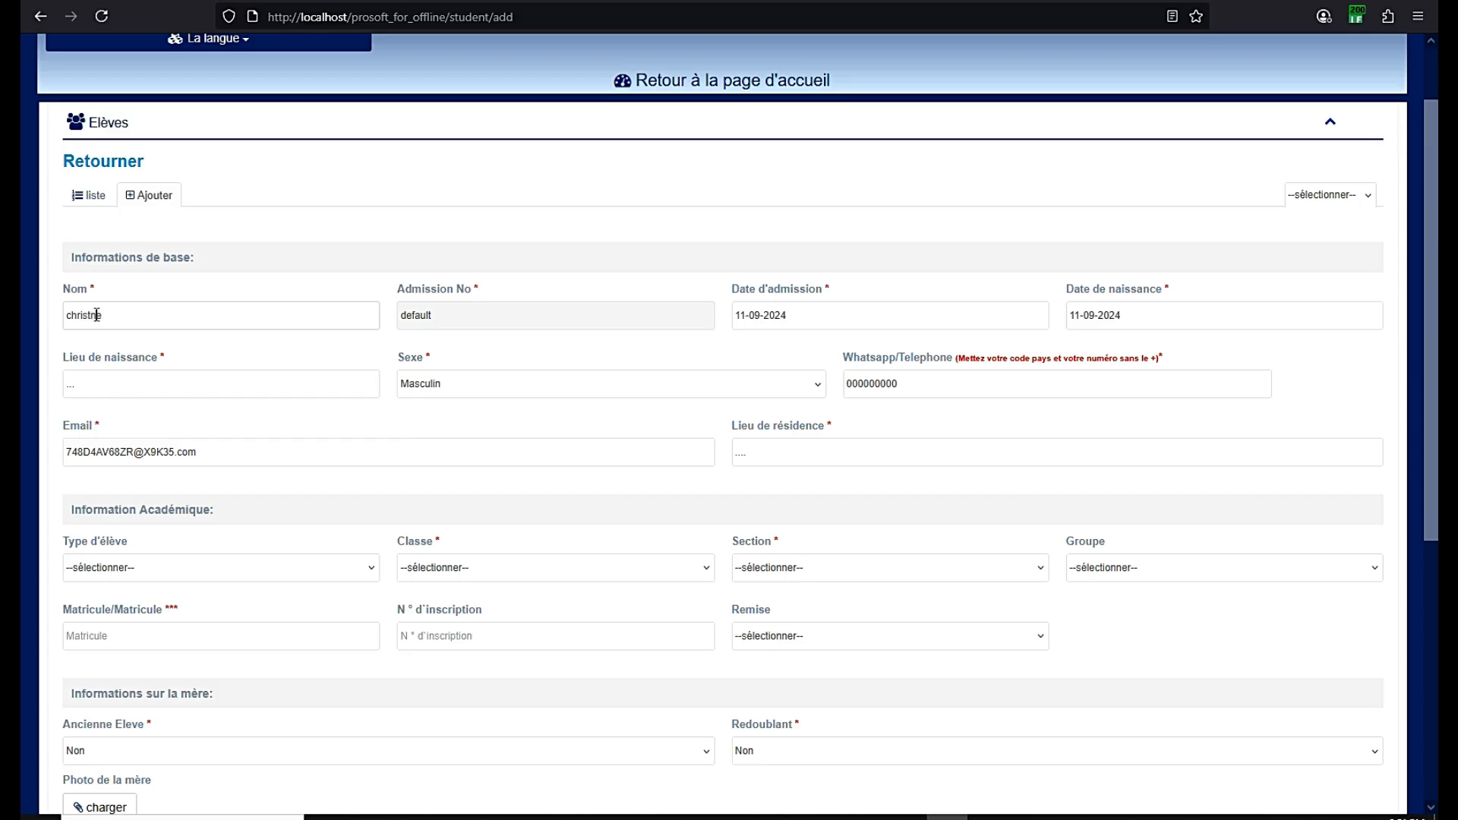
pyautogui.doubleClick(94, 314)
pyautogui.moveTo(303, 308); pyautogui.dragTo(69, 294)
pyautogui.click(92, 381)
pyautogui.moveTo(803, 313); pyautogui.dragTo(716, 311)
pyautogui.click(997, 278)
pyautogui.moveTo(112, 315); pyautogui.dragTo(64, 316)
# Place the student in Class1, Section Primaire, and enter matricule A2
pyautogui.scroll(-2, 146, 369)
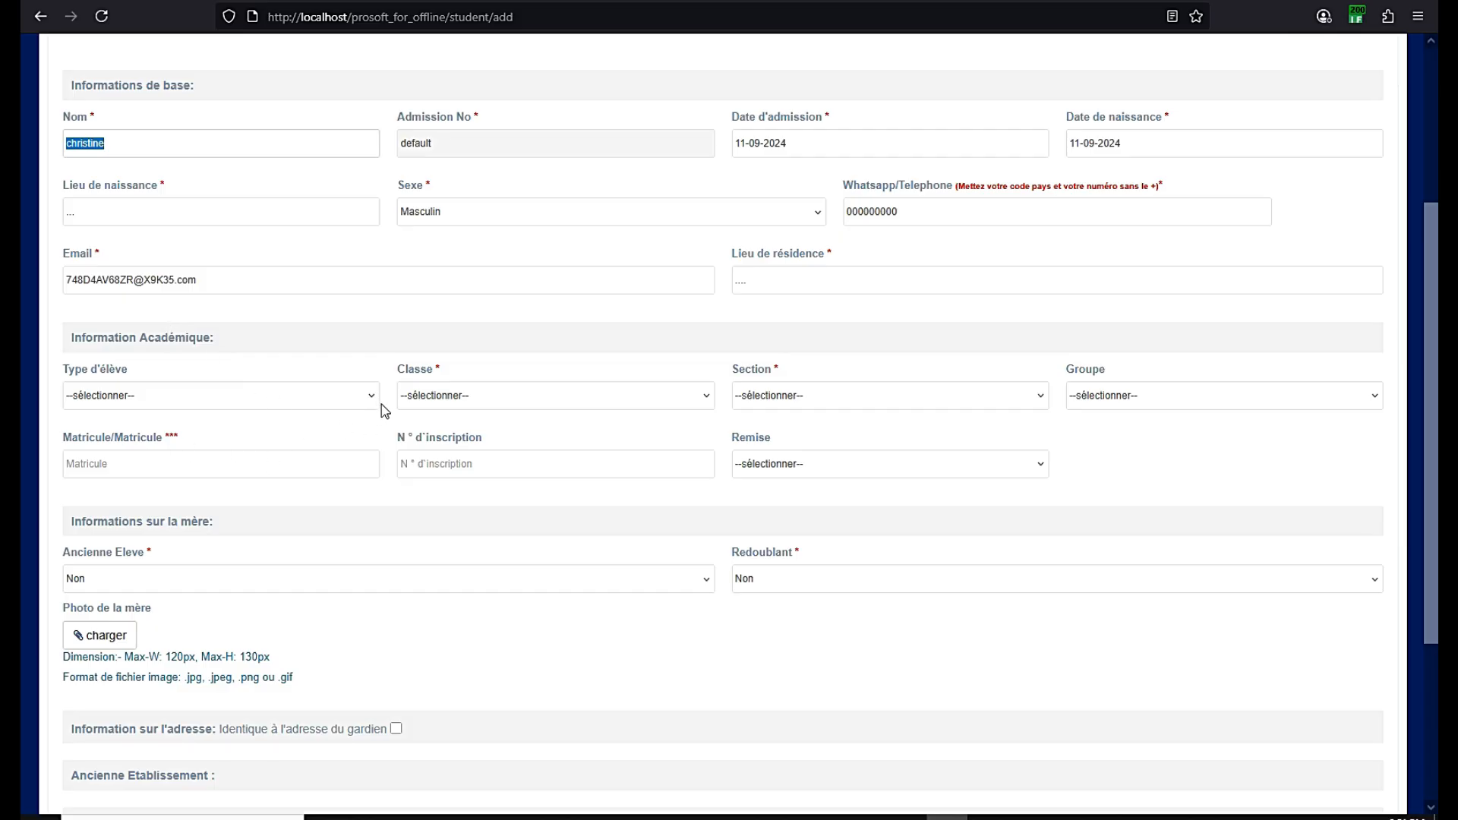
pyautogui.click(422, 395)
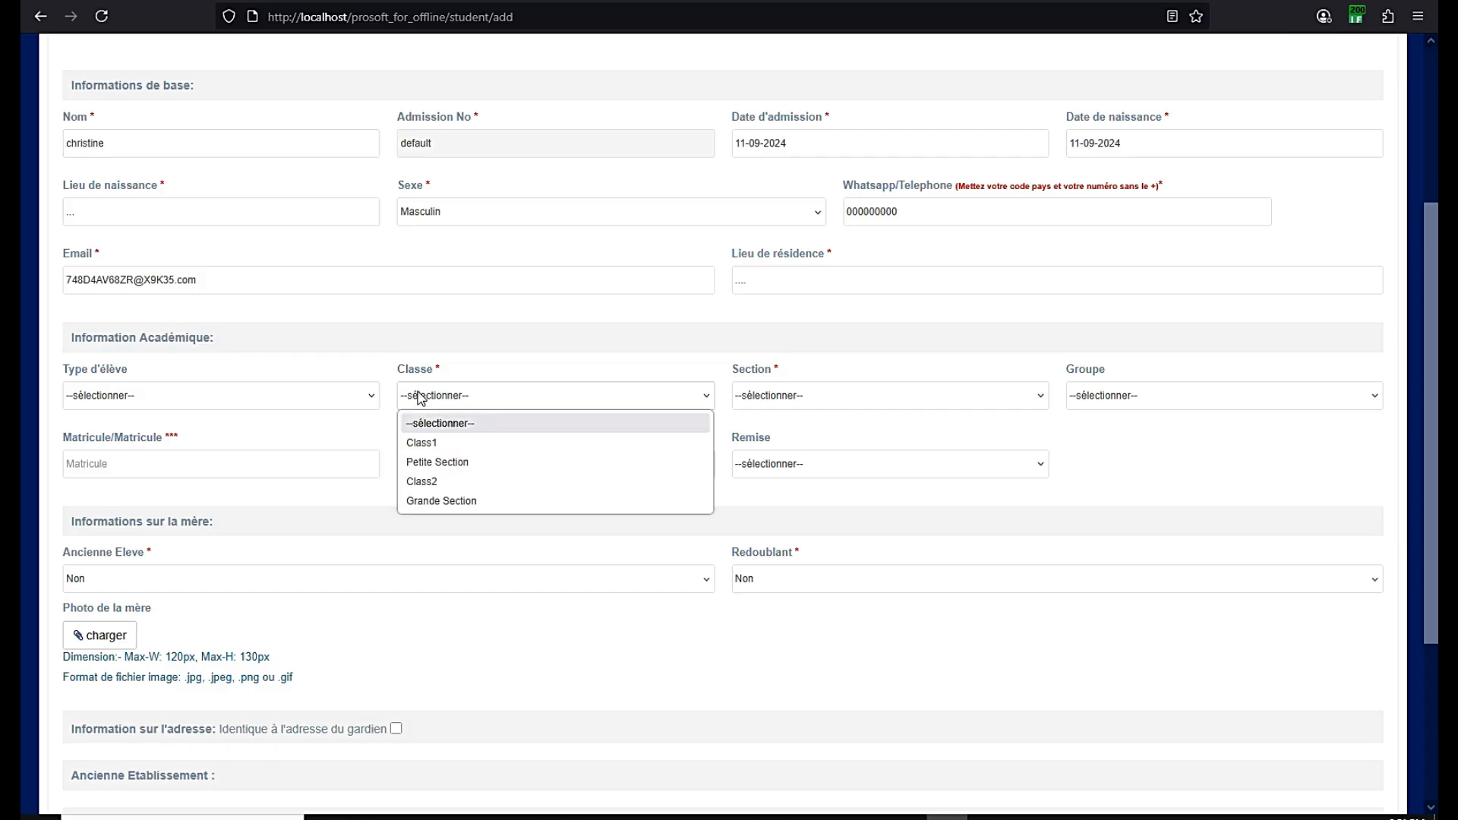
pyautogui.click(425, 445)
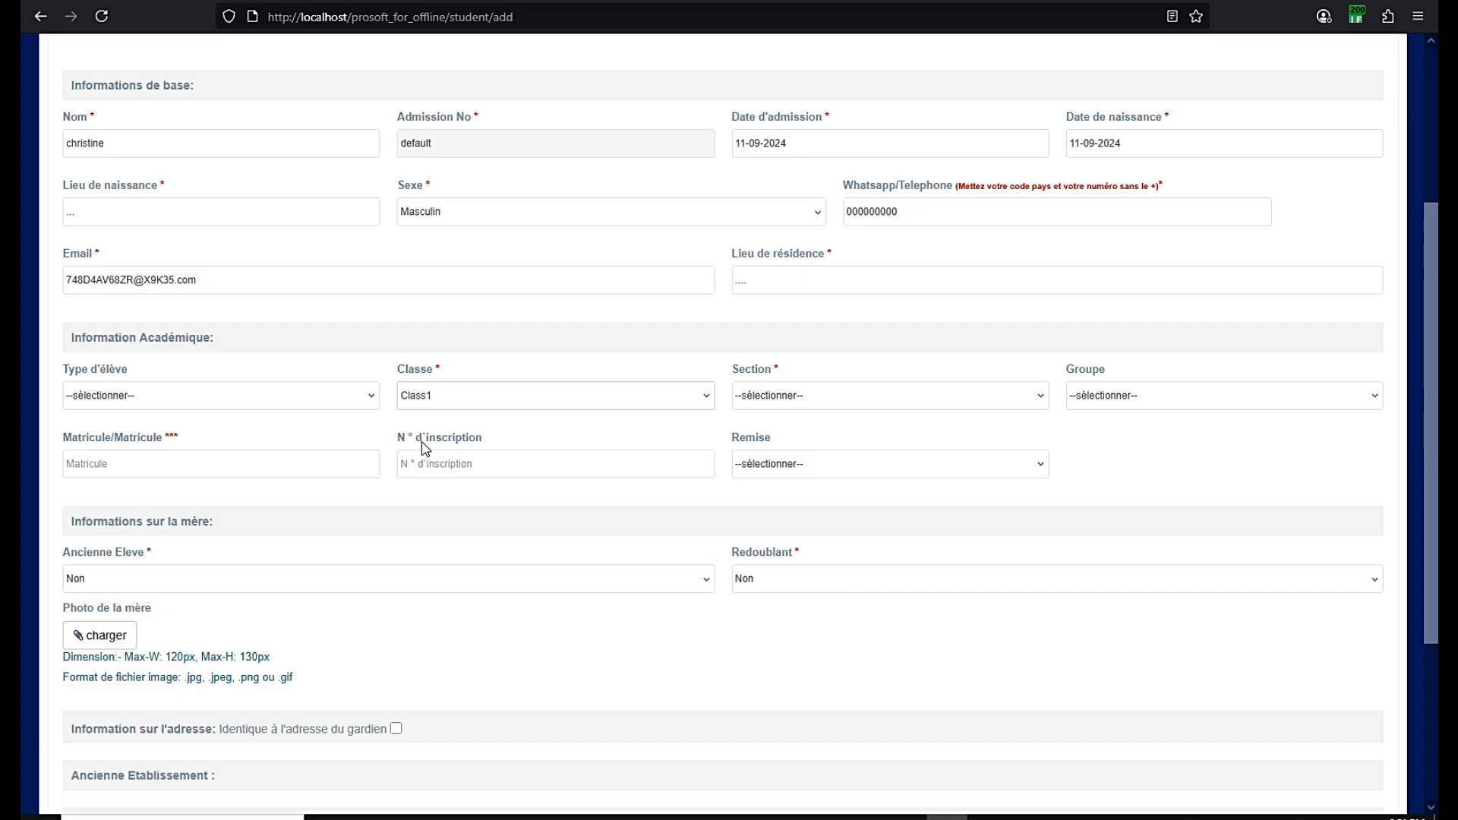
pyautogui.click(754, 398)
pyautogui.click(763, 443)
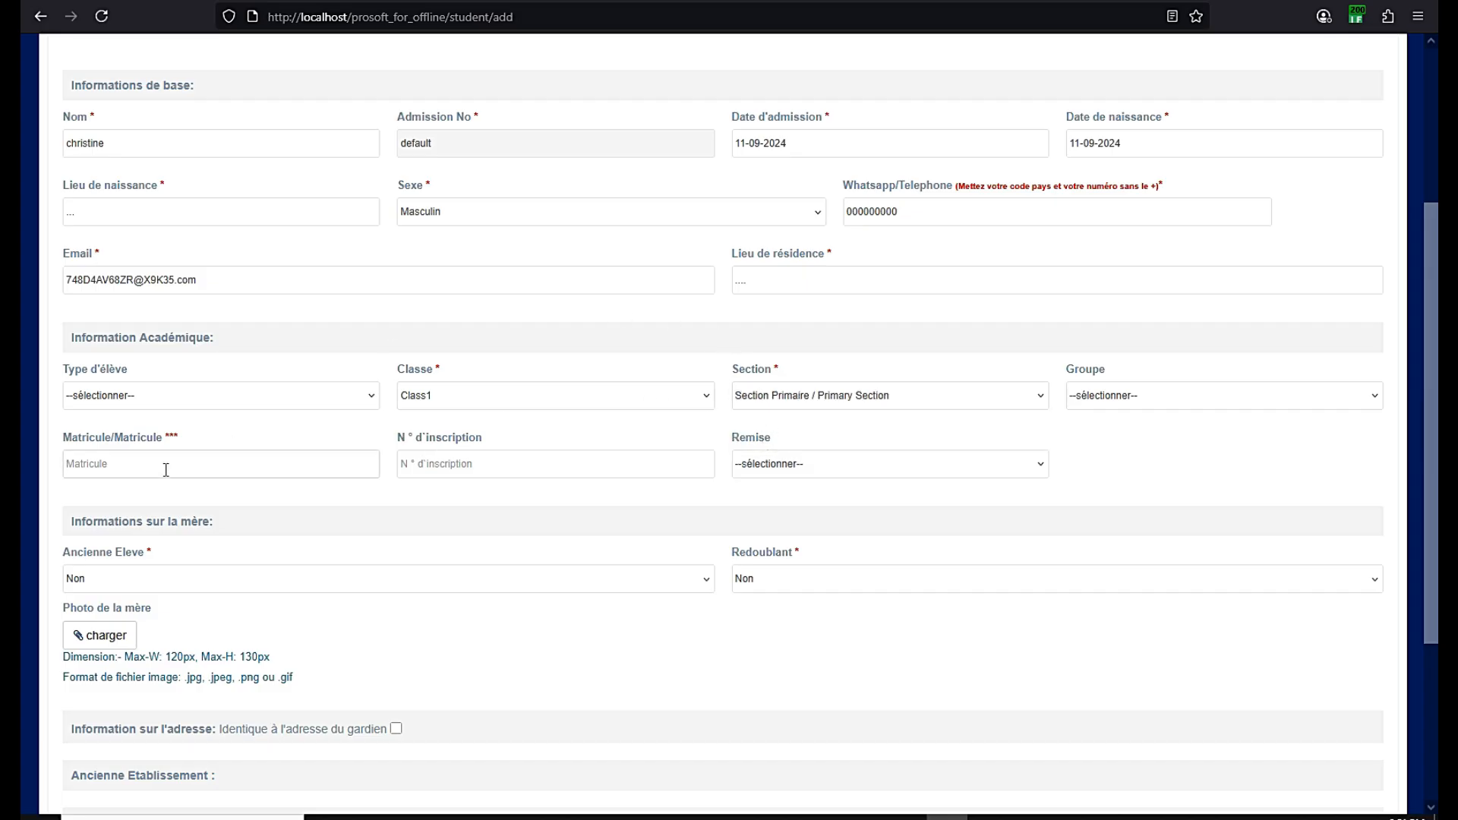
pyautogui.write('A20254')
# Scroll through the completed add-student form to review all fields
pyautogui.scroll(3, 234, 455)
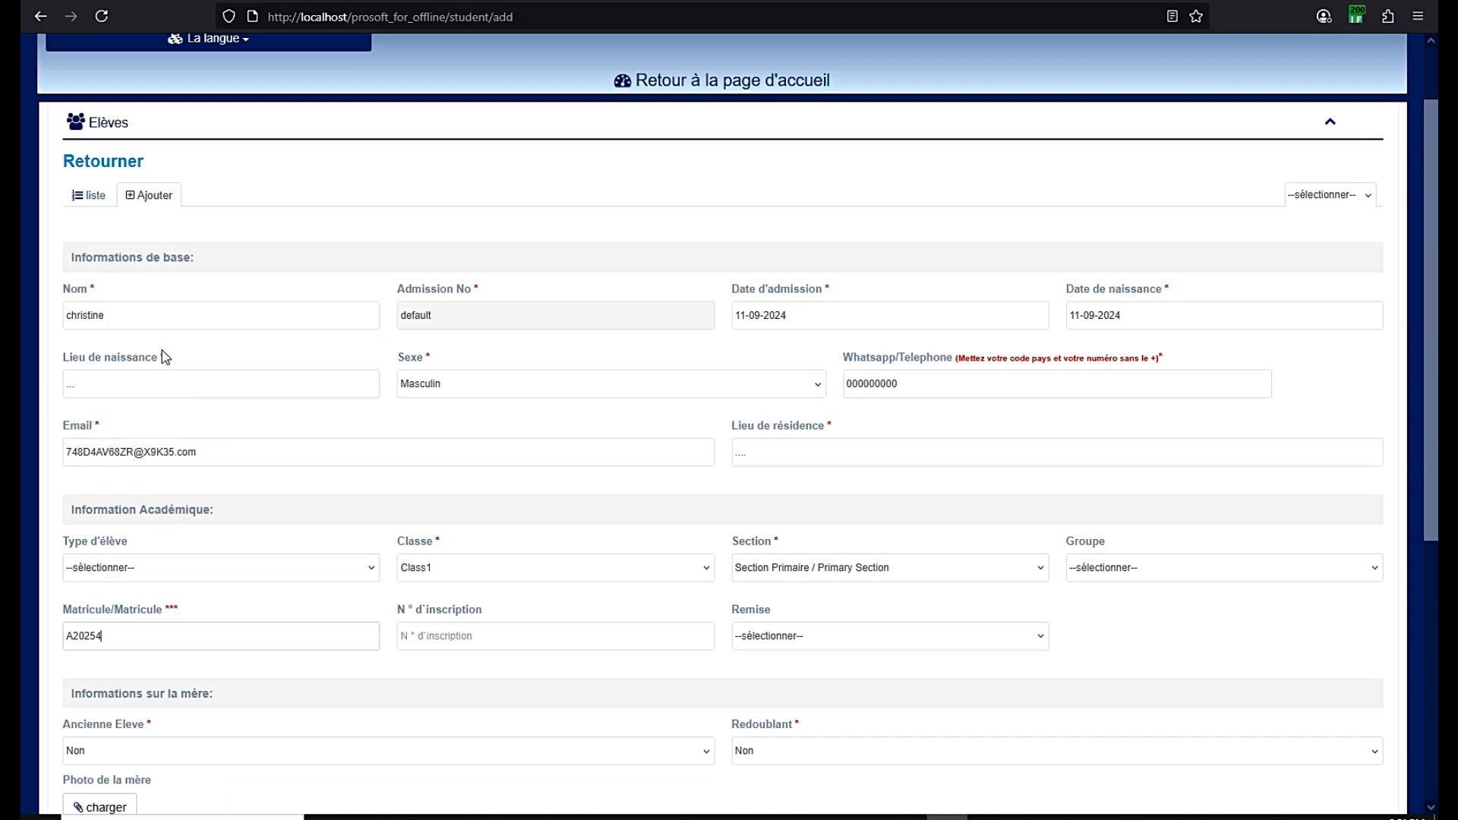
pyautogui.scroll(-2, 358, 439)
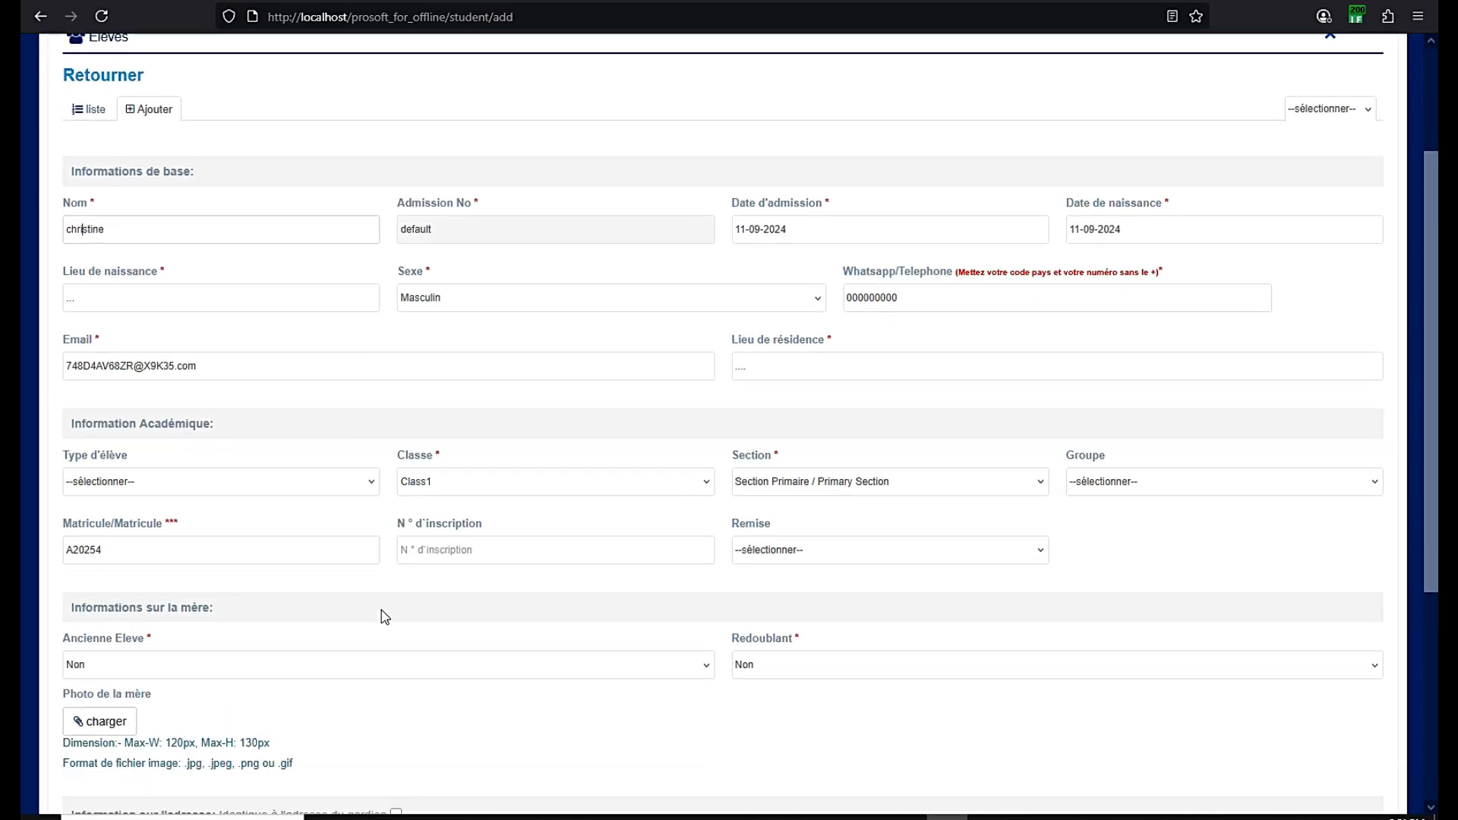
pyautogui.scroll(-2, 664, 511)
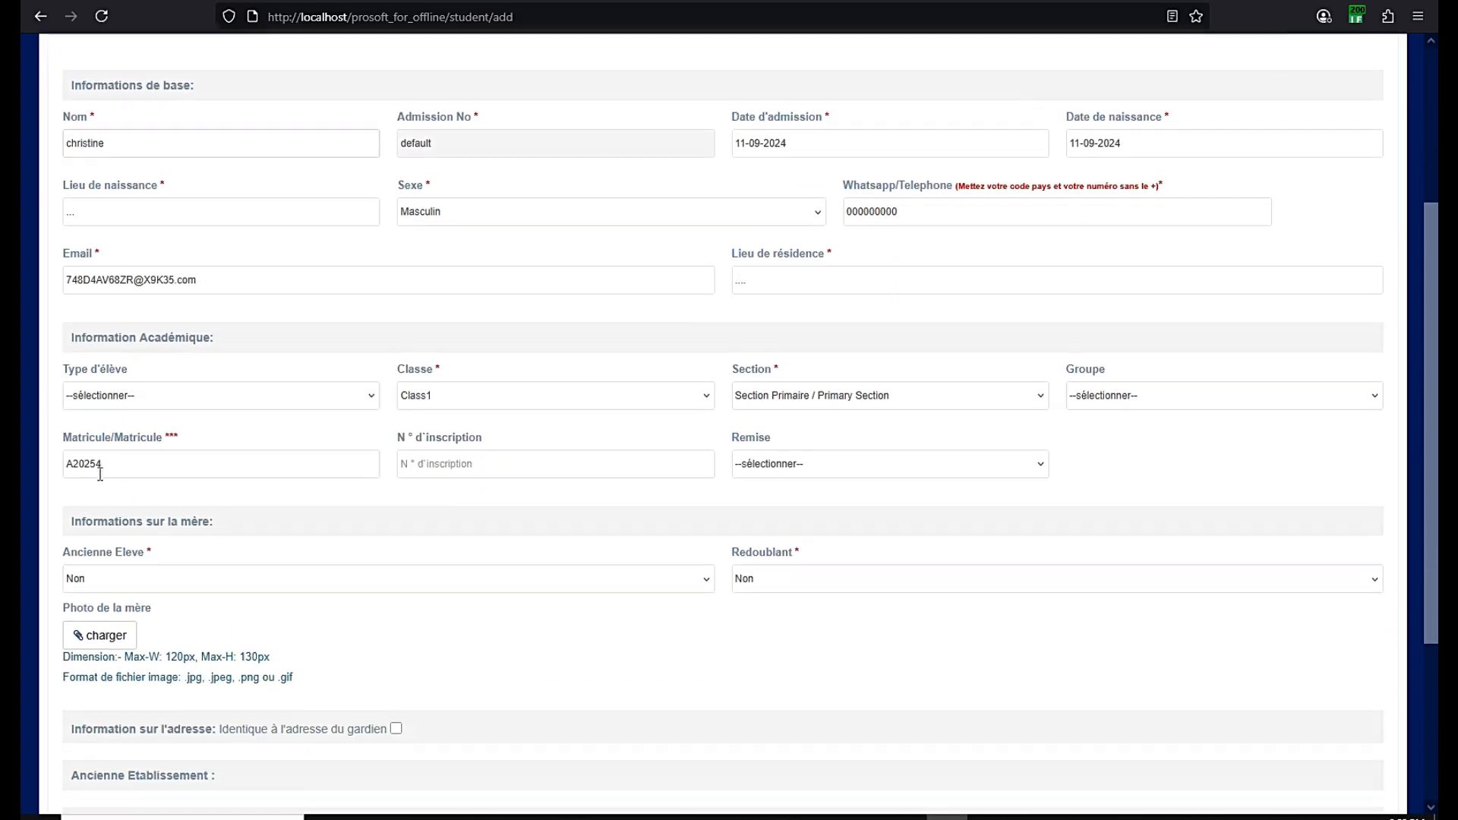
pyautogui.scroll(-3, 108, 463)
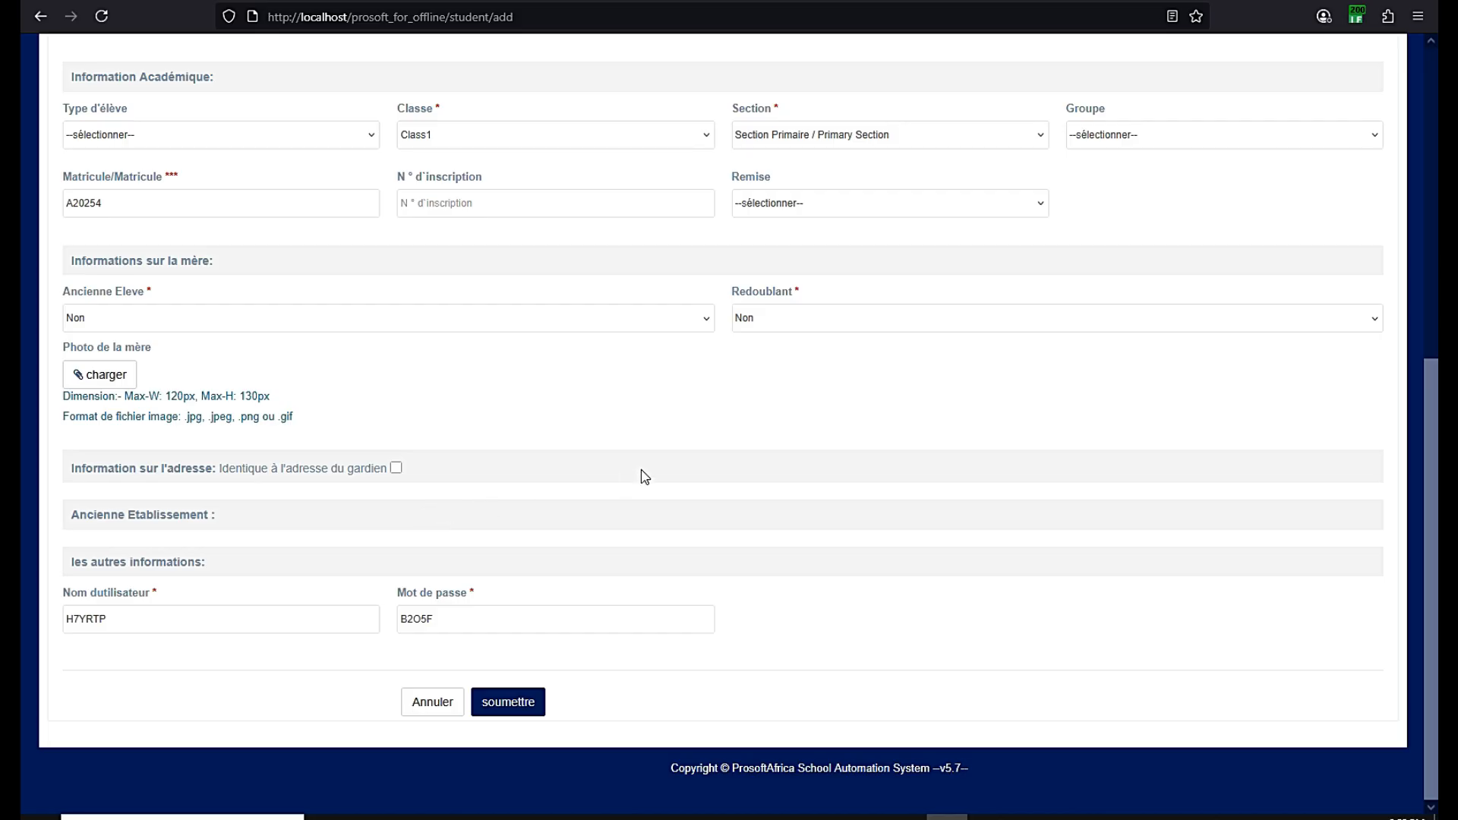
pyautogui.scroll(3, 641, 477)
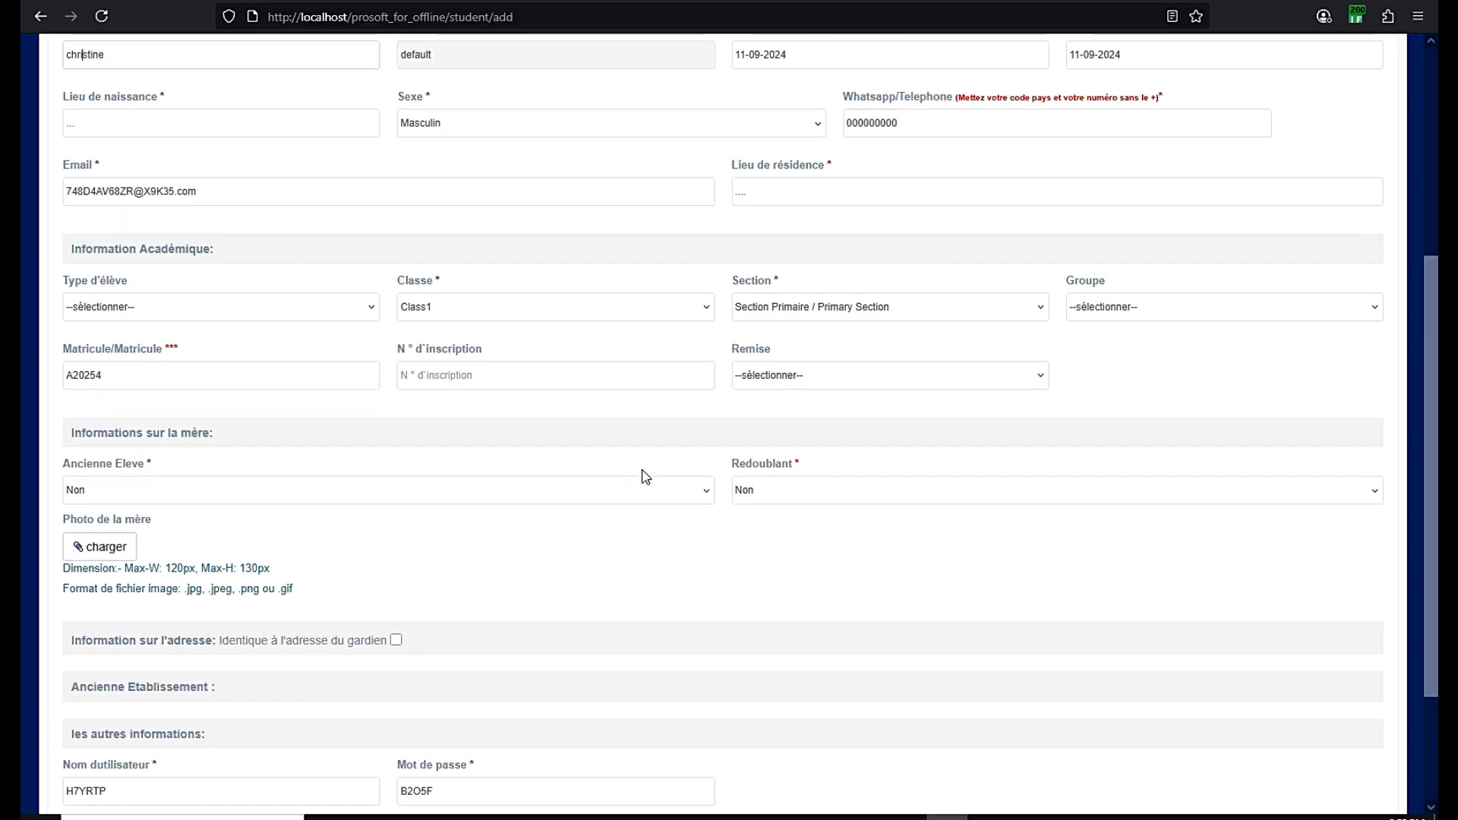
pyautogui.scroll(-3, 641, 477)
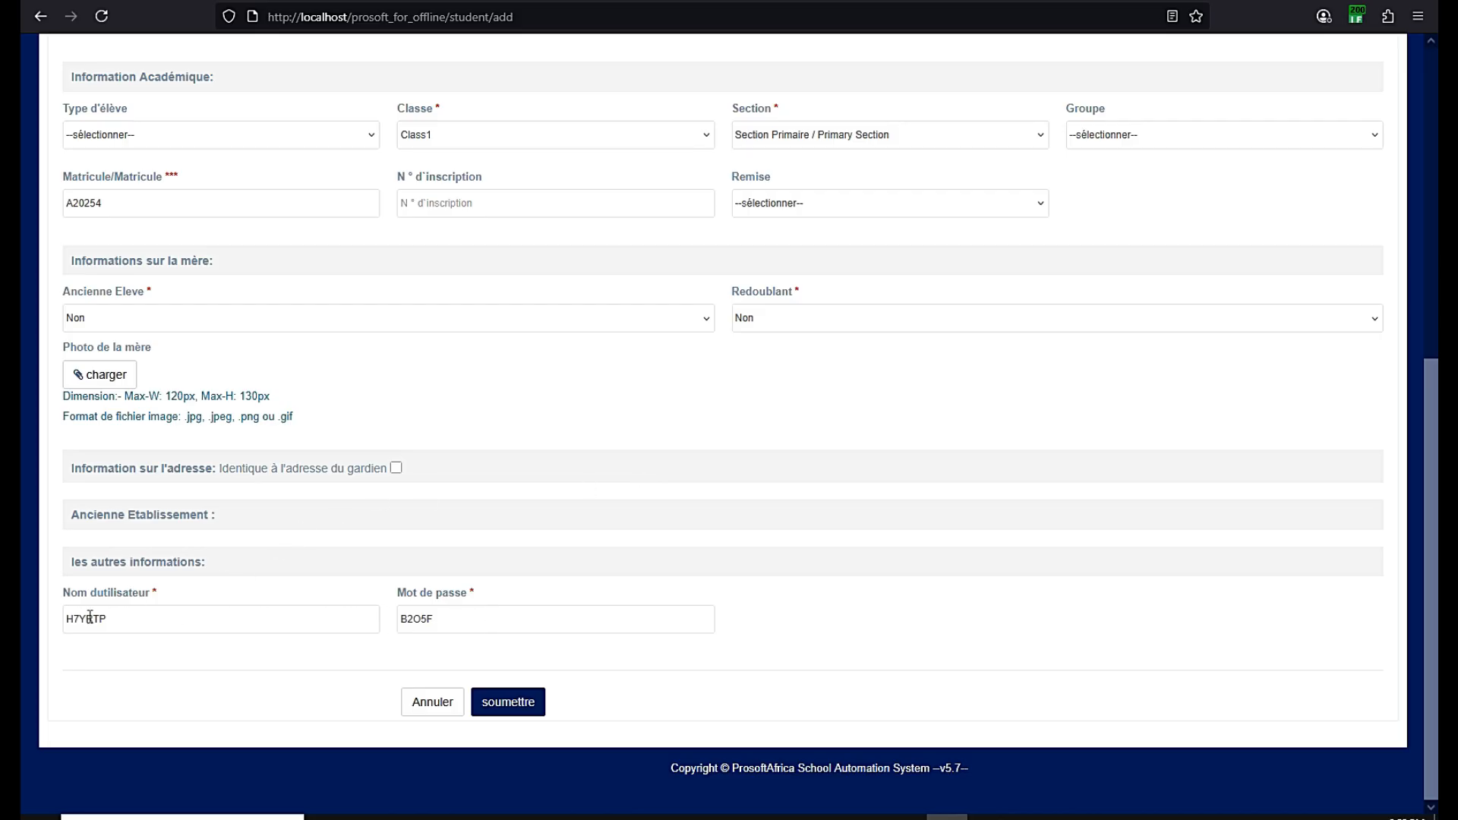
pyautogui.scroll(3, 533, 536)
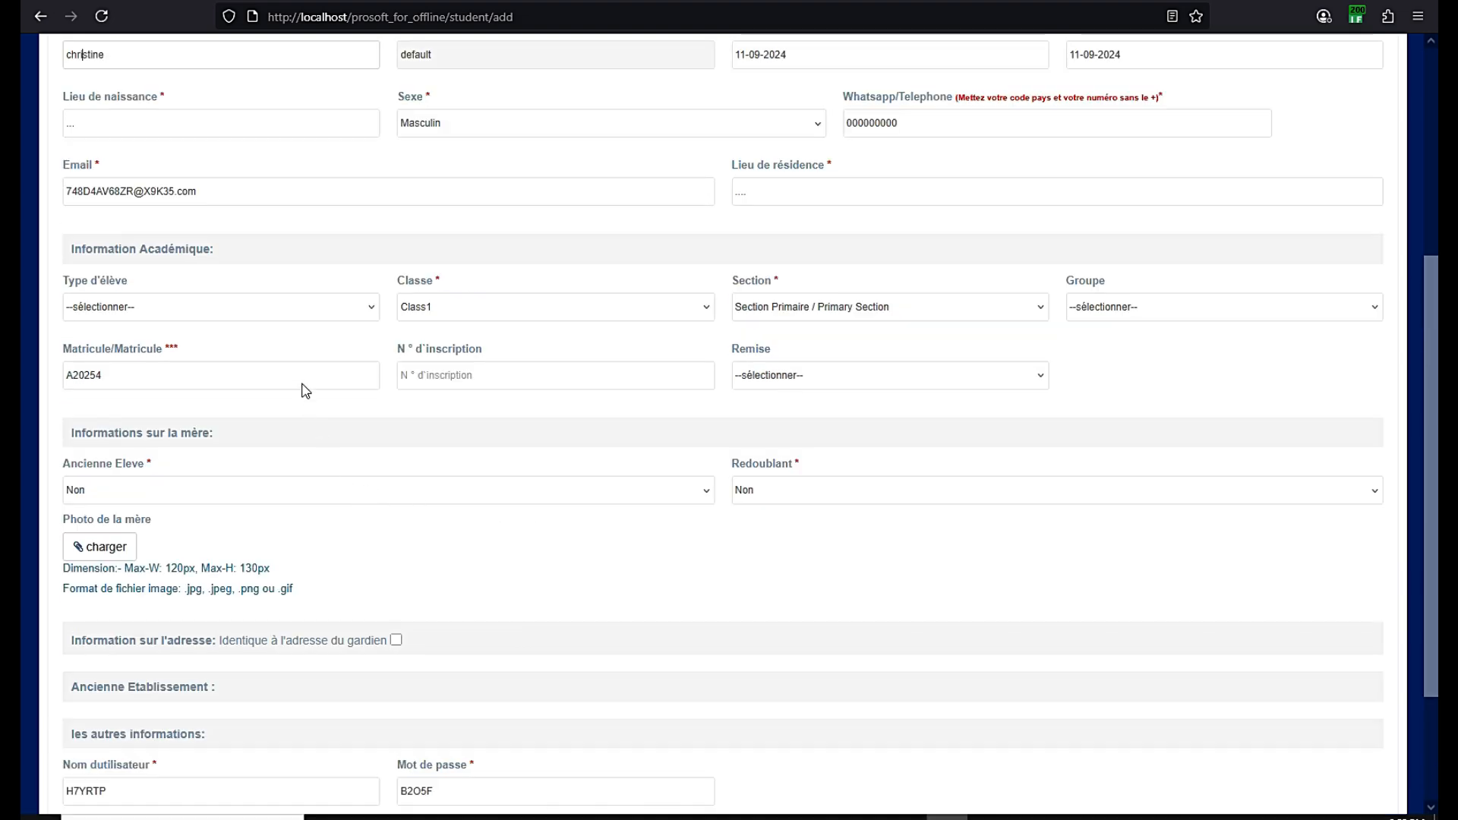
pyautogui.scroll(3, 945, 505)
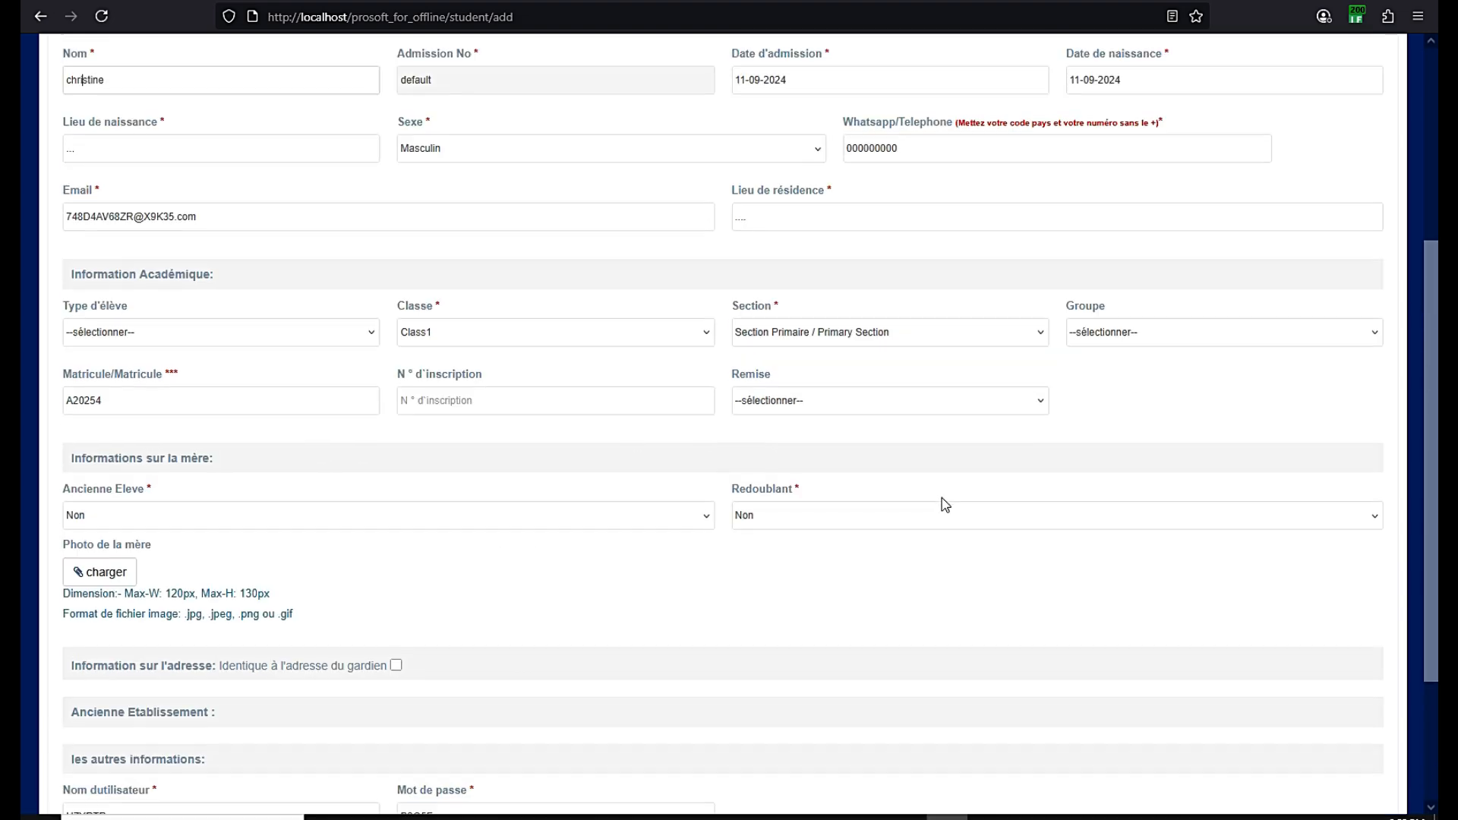
pyautogui.scroll(-6, 946, 505)
pyautogui.scroll(3, 945, 505)
pyautogui.scroll(-3, 945, 504)
# Submit the new student and open their 'vue' details from the Class1 list
pyautogui.click(507, 704)
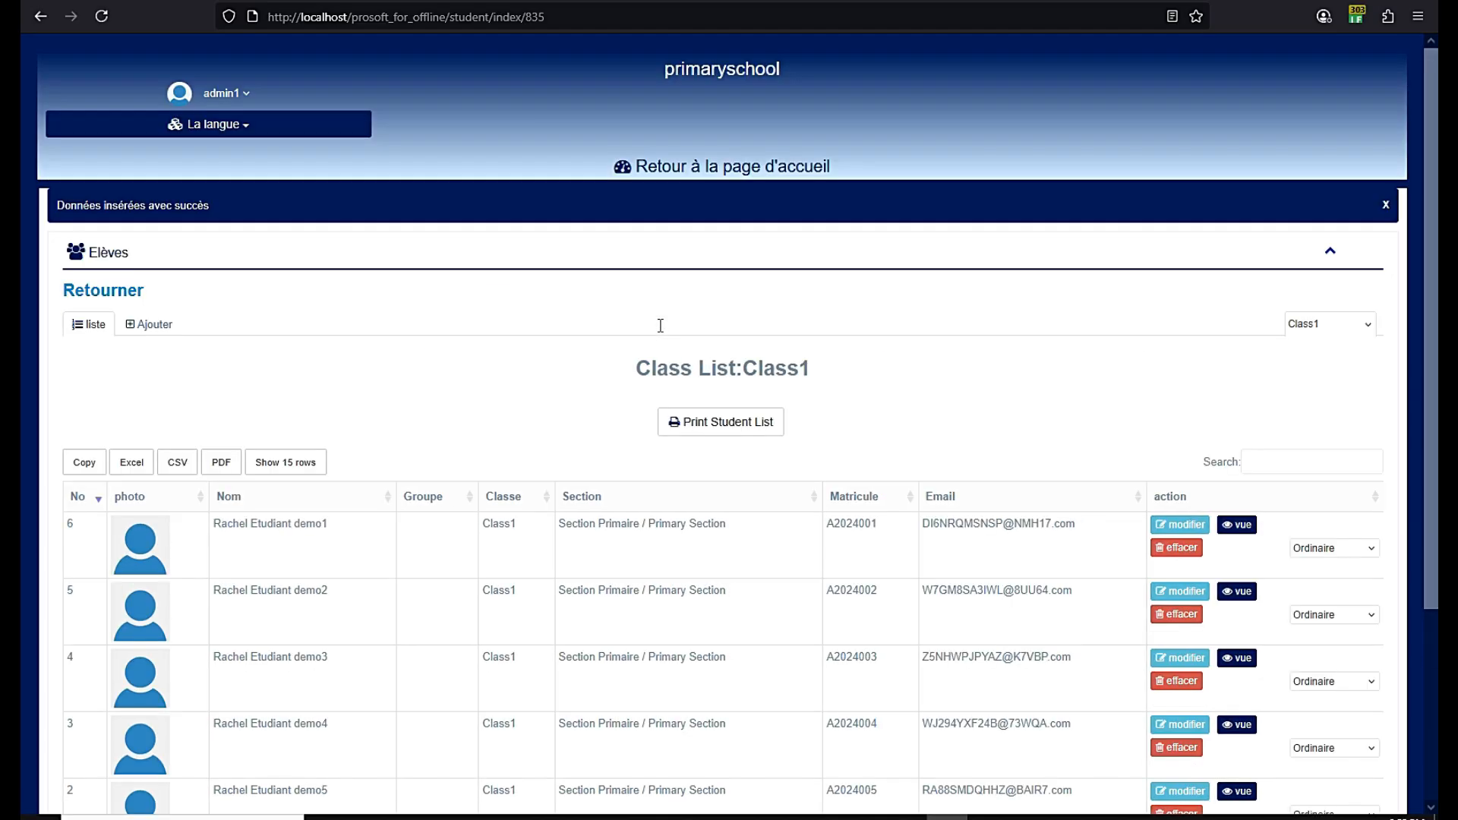
pyautogui.scroll(-5, 764, 273)
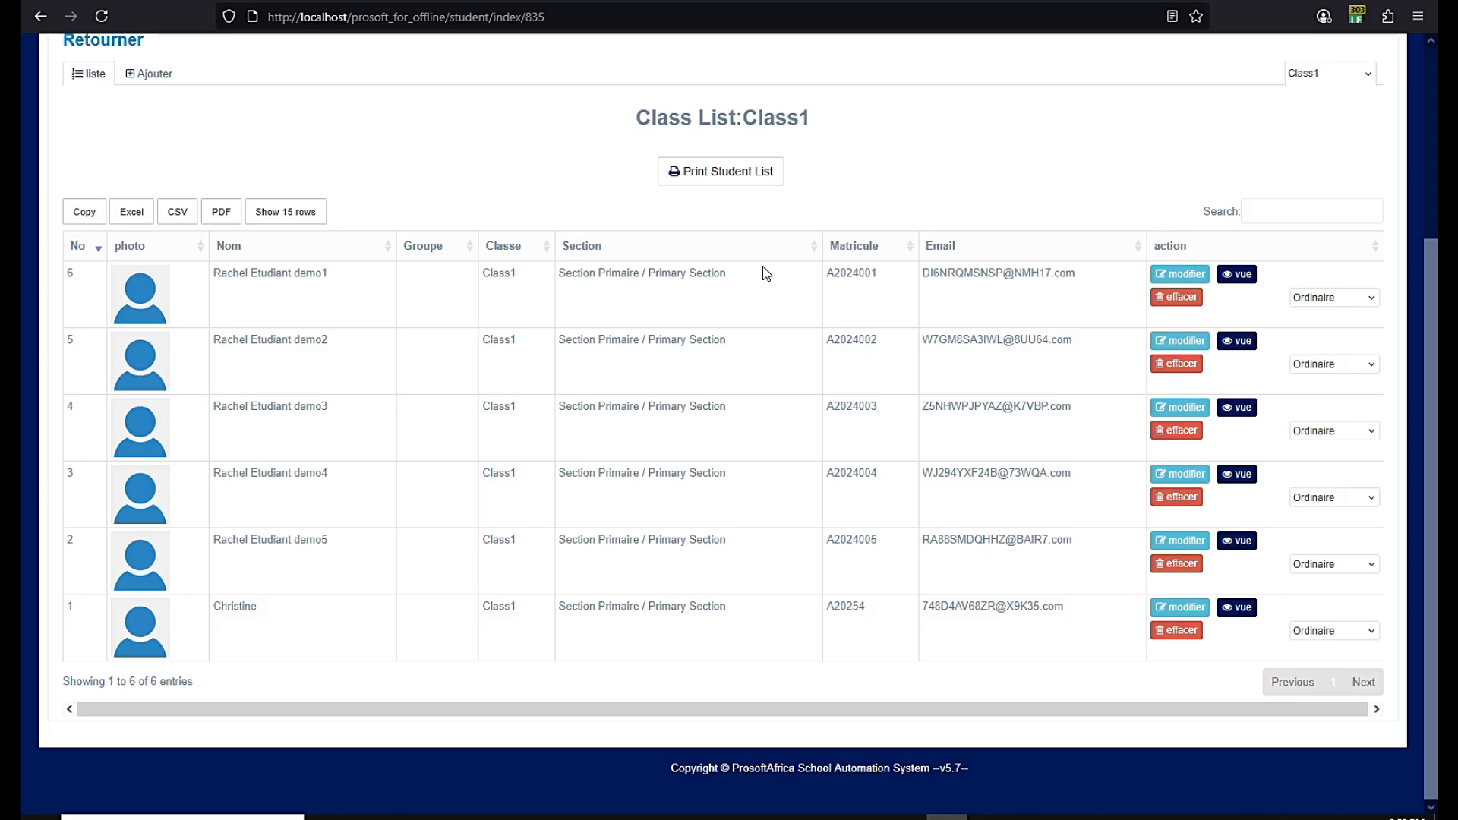
pyautogui.doubleClick(240, 609)
pyautogui.click(1237, 607)
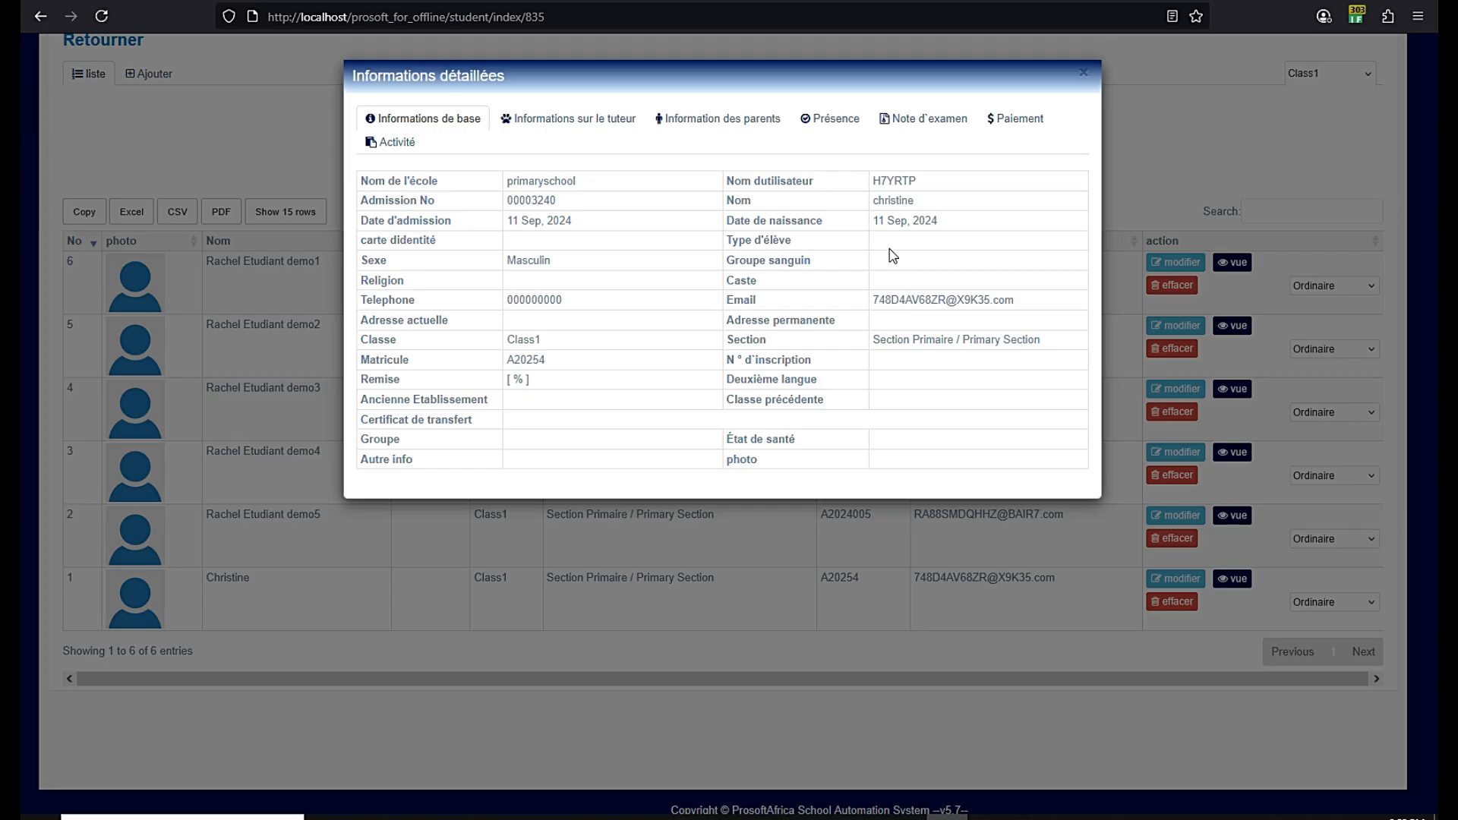
# View the tuteur, parents, Présence, Note d'examen and Paiement tabs, then close the details window
pyautogui.click(569, 123)
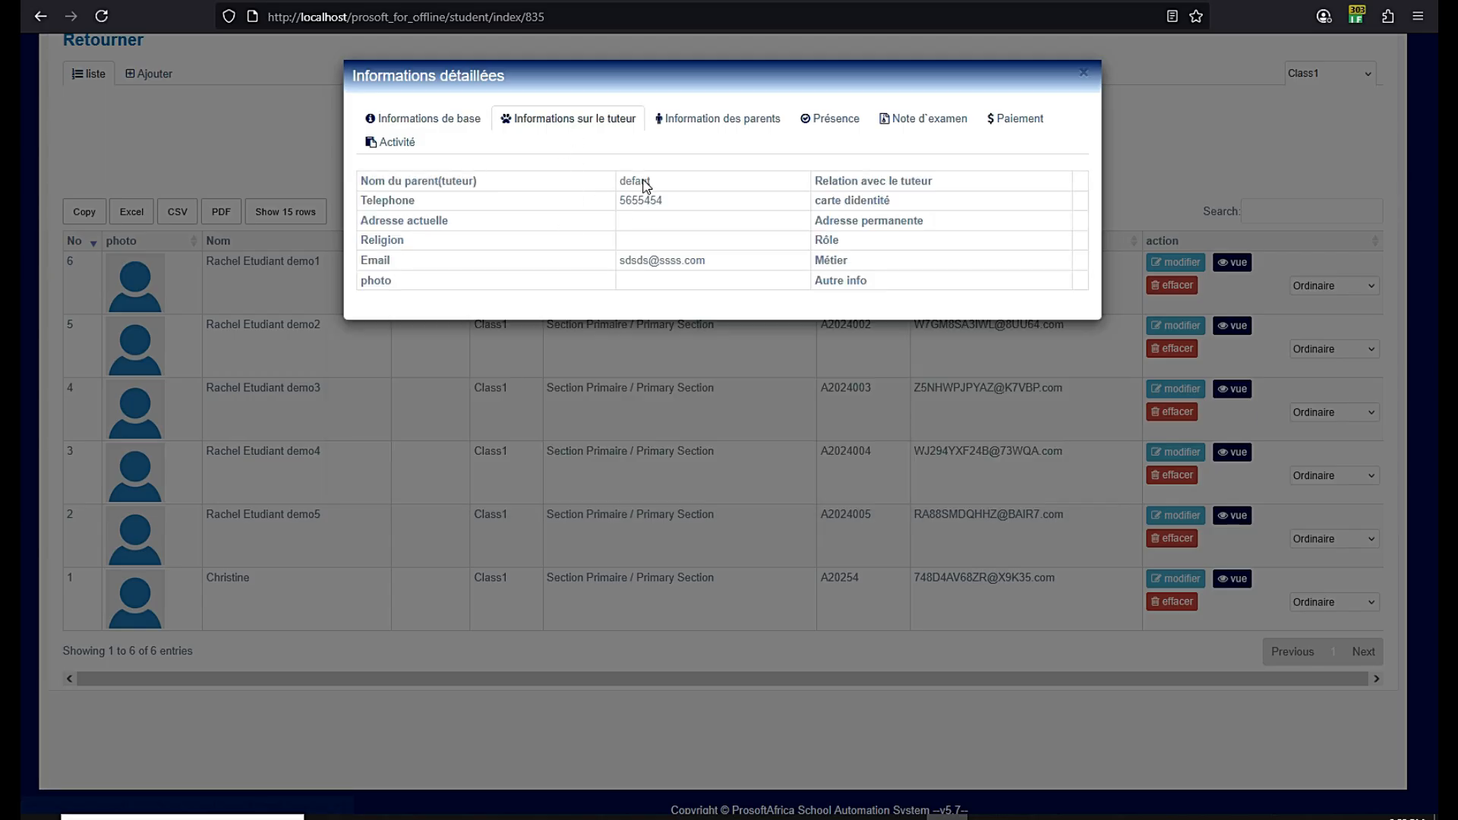
pyautogui.click(698, 122)
pyautogui.click(835, 120)
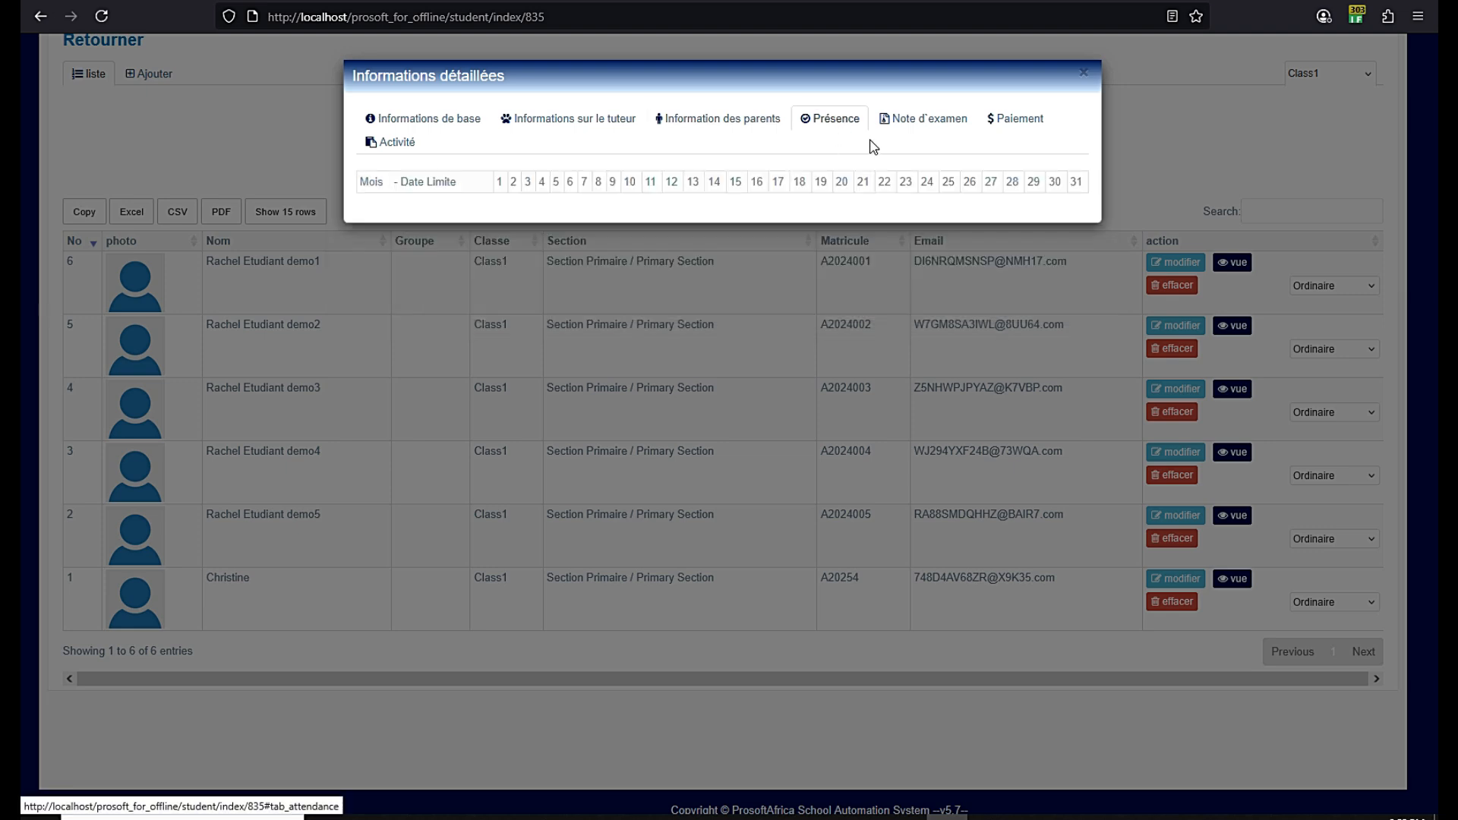
pyautogui.click(915, 119)
pyautogui.click(1017, 119)
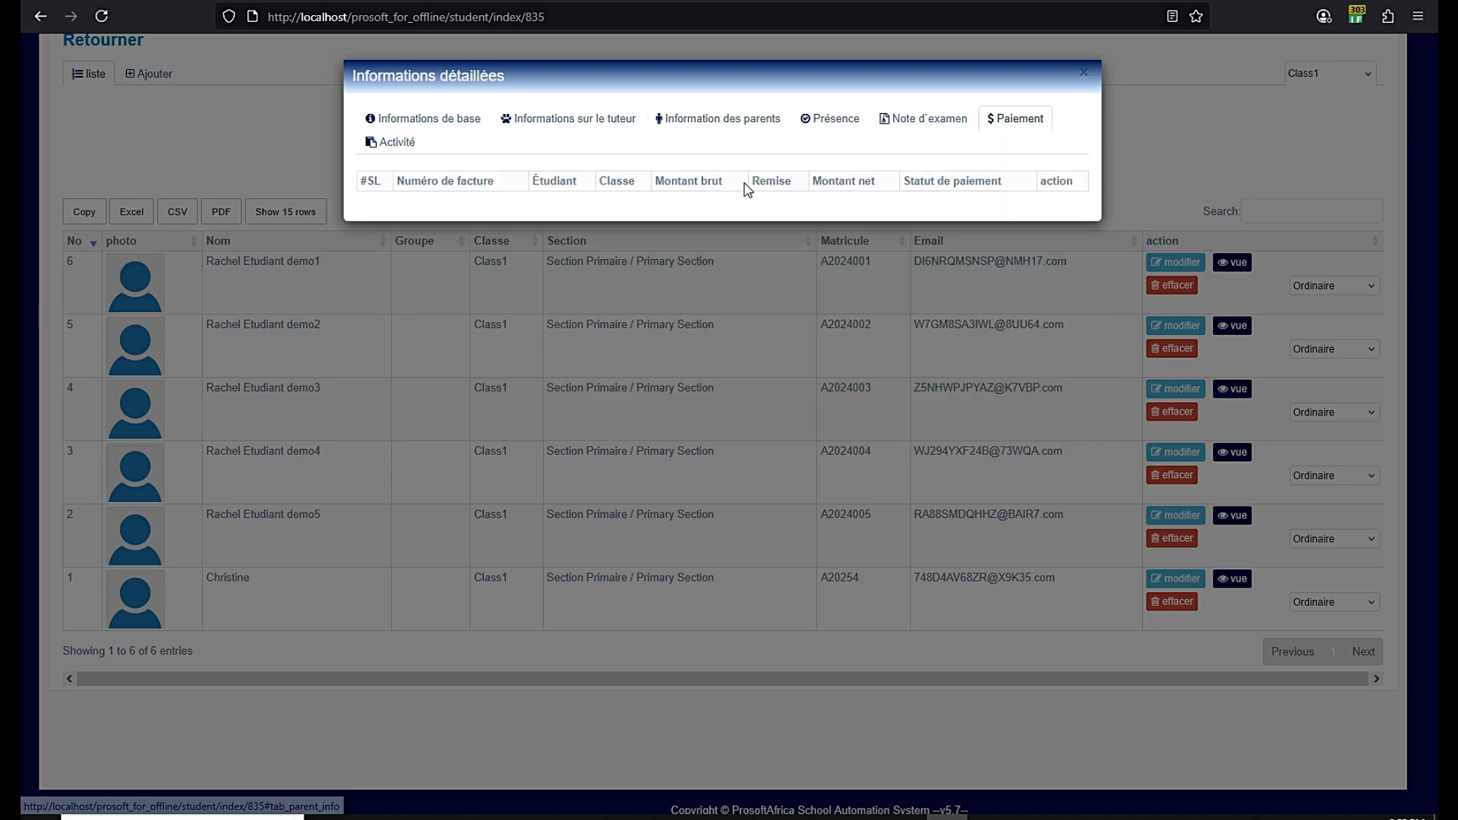
pyautogui.click(1084, 73)
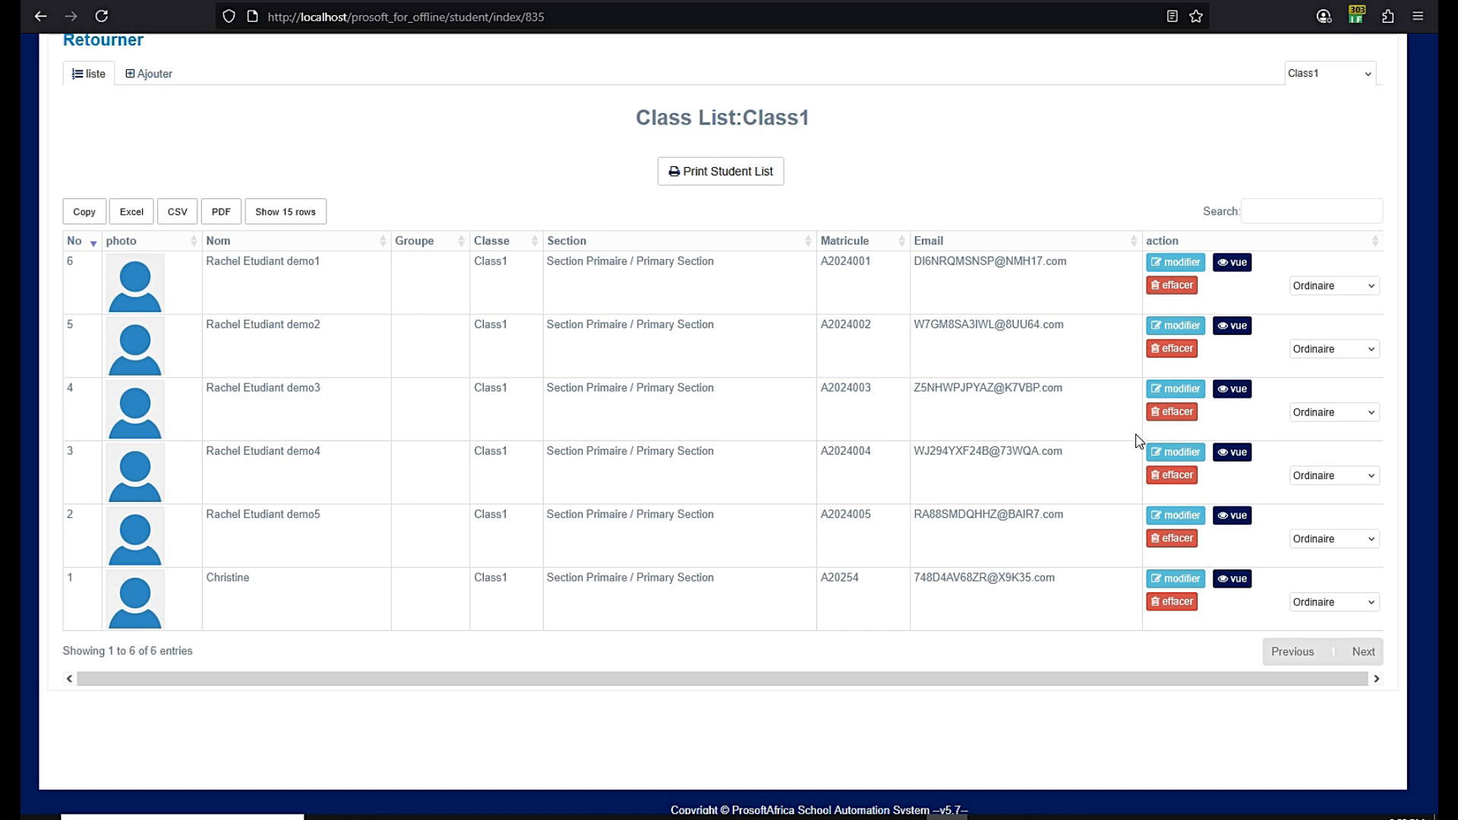
# Leave the student's status unchanged and return via 'Retour à la page d'accueil'
pyautogui.click(1348, 601)
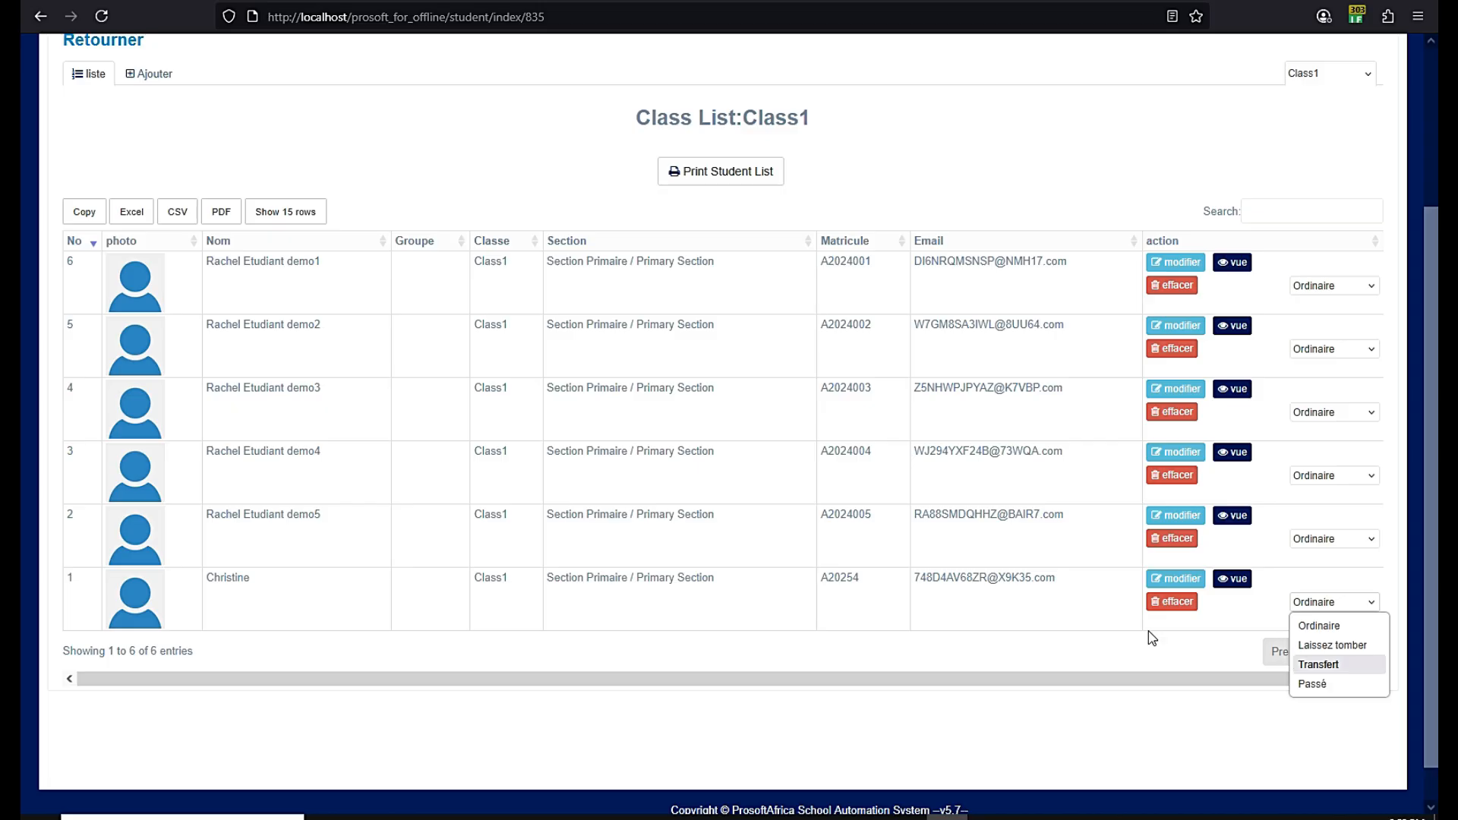
pyautogui.click(744, 630)
pyautogui.scroll(3, 745, 640)
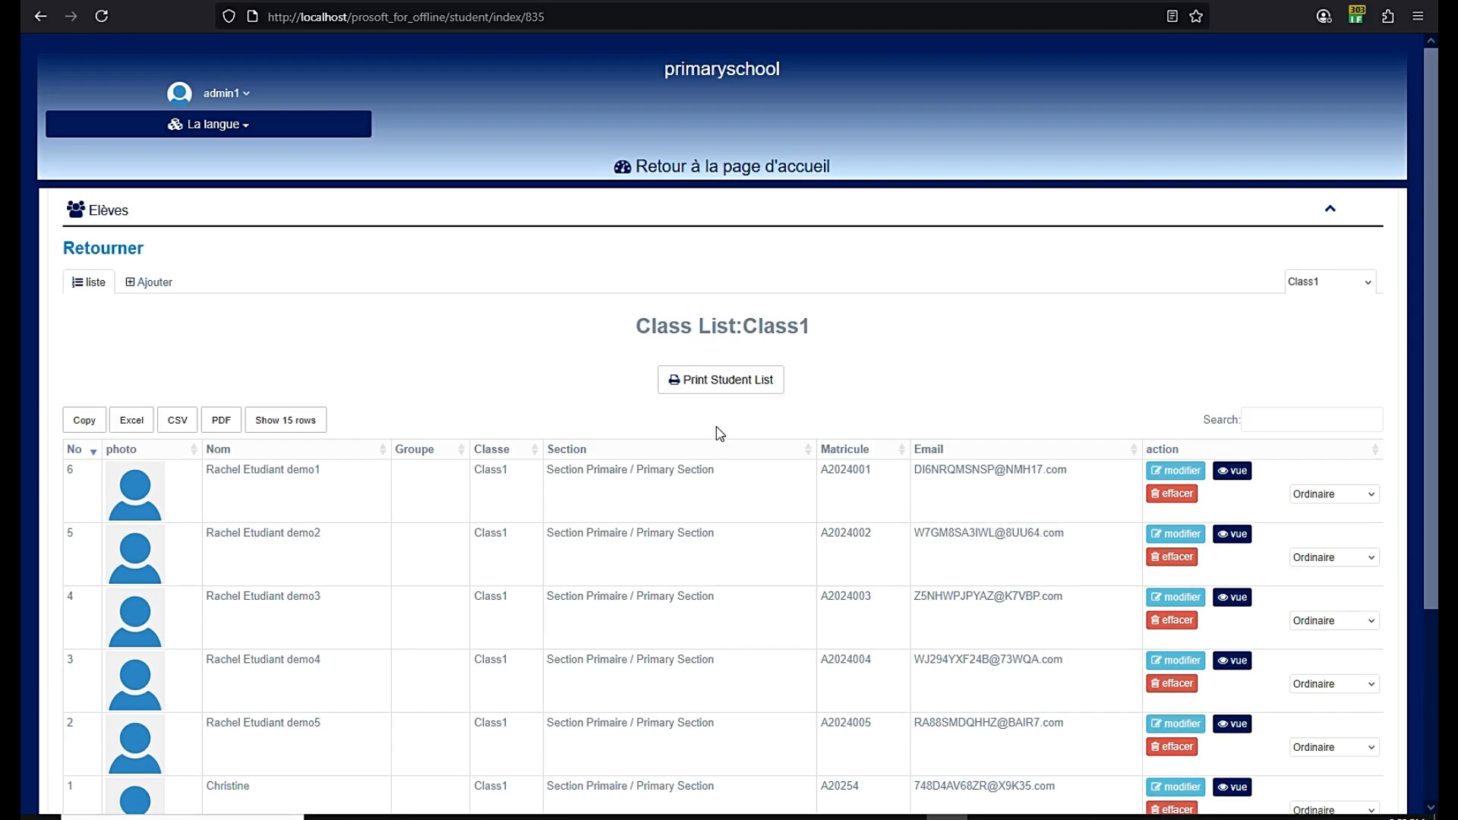
pyautogui.click(719, 175)
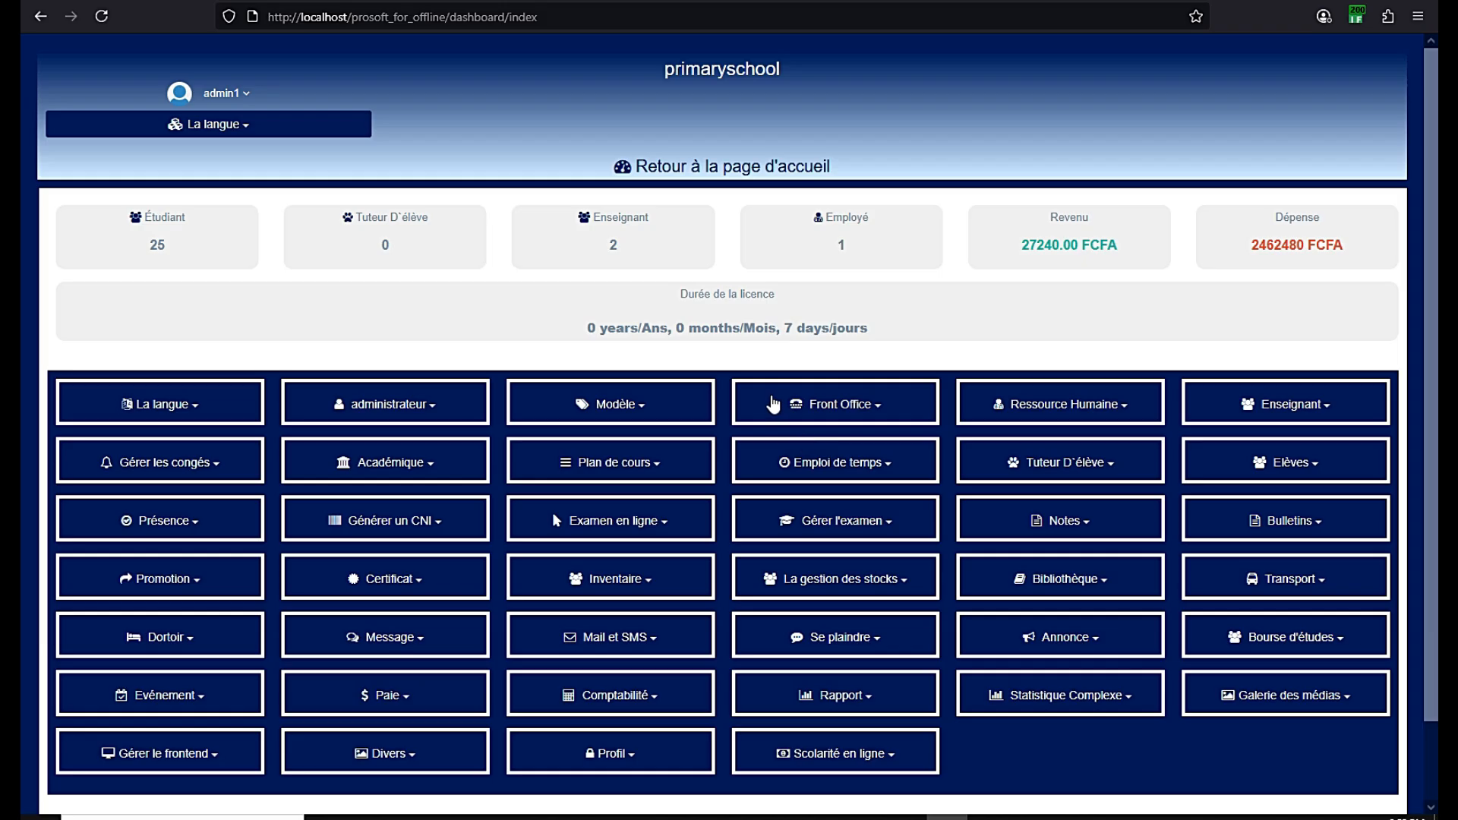
pyautogui.scroll(-3, 773, 405)
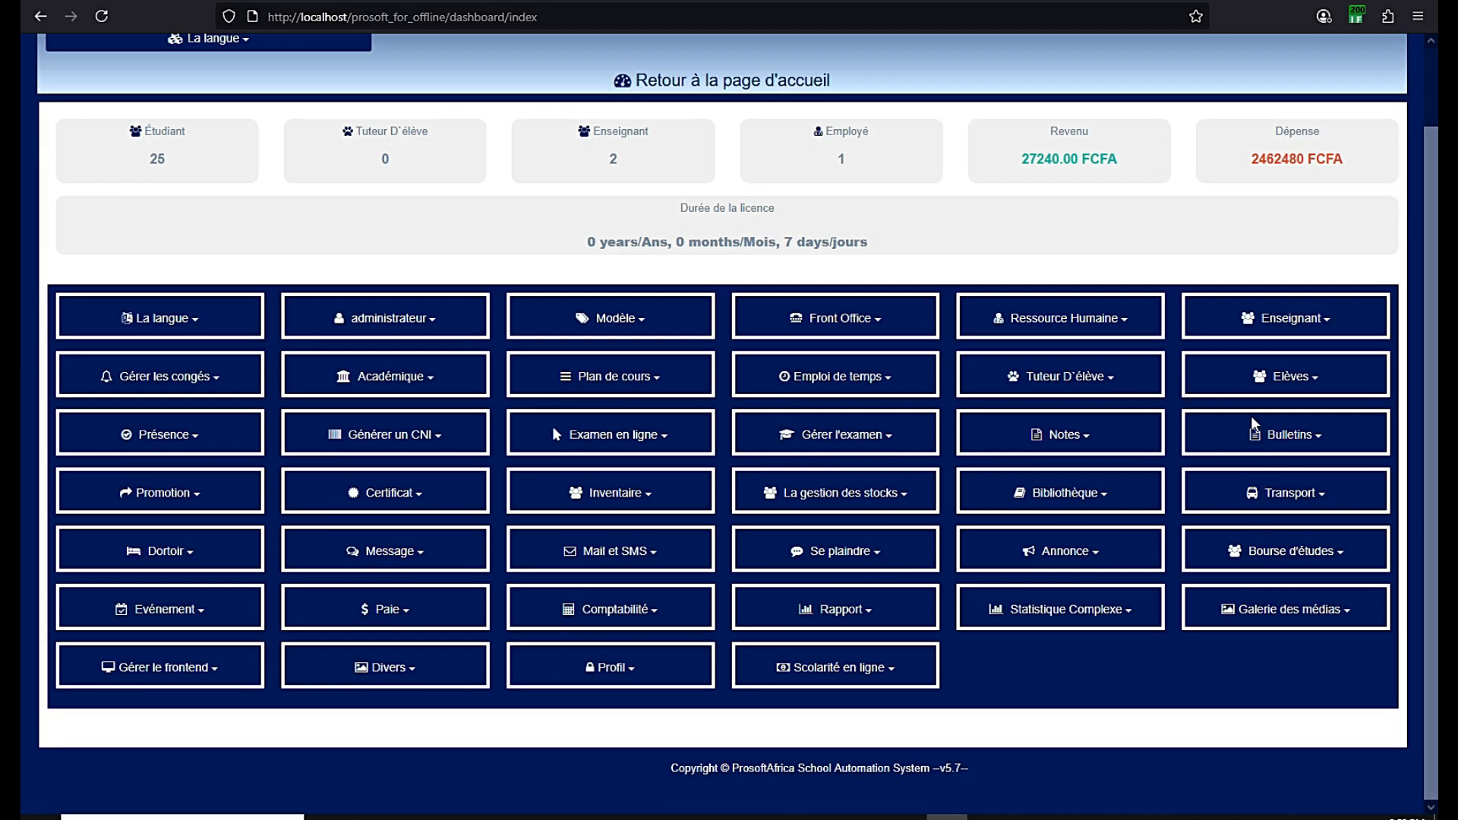
# Go to Enseignant > Enseignants and switch to the Ajouter form
pyautogui.click(1313, 325)
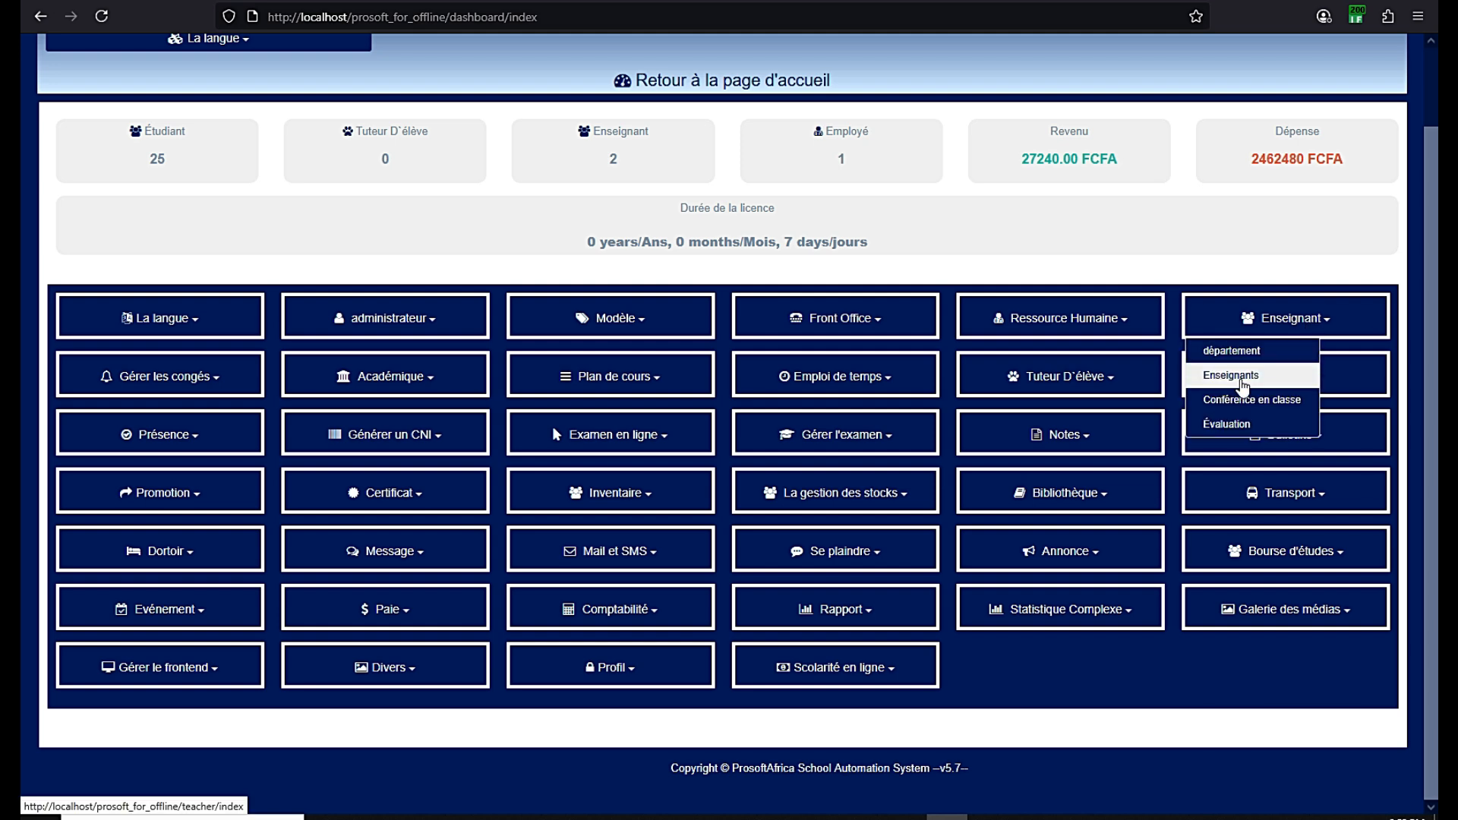
pyautogui.click(1232, 375)
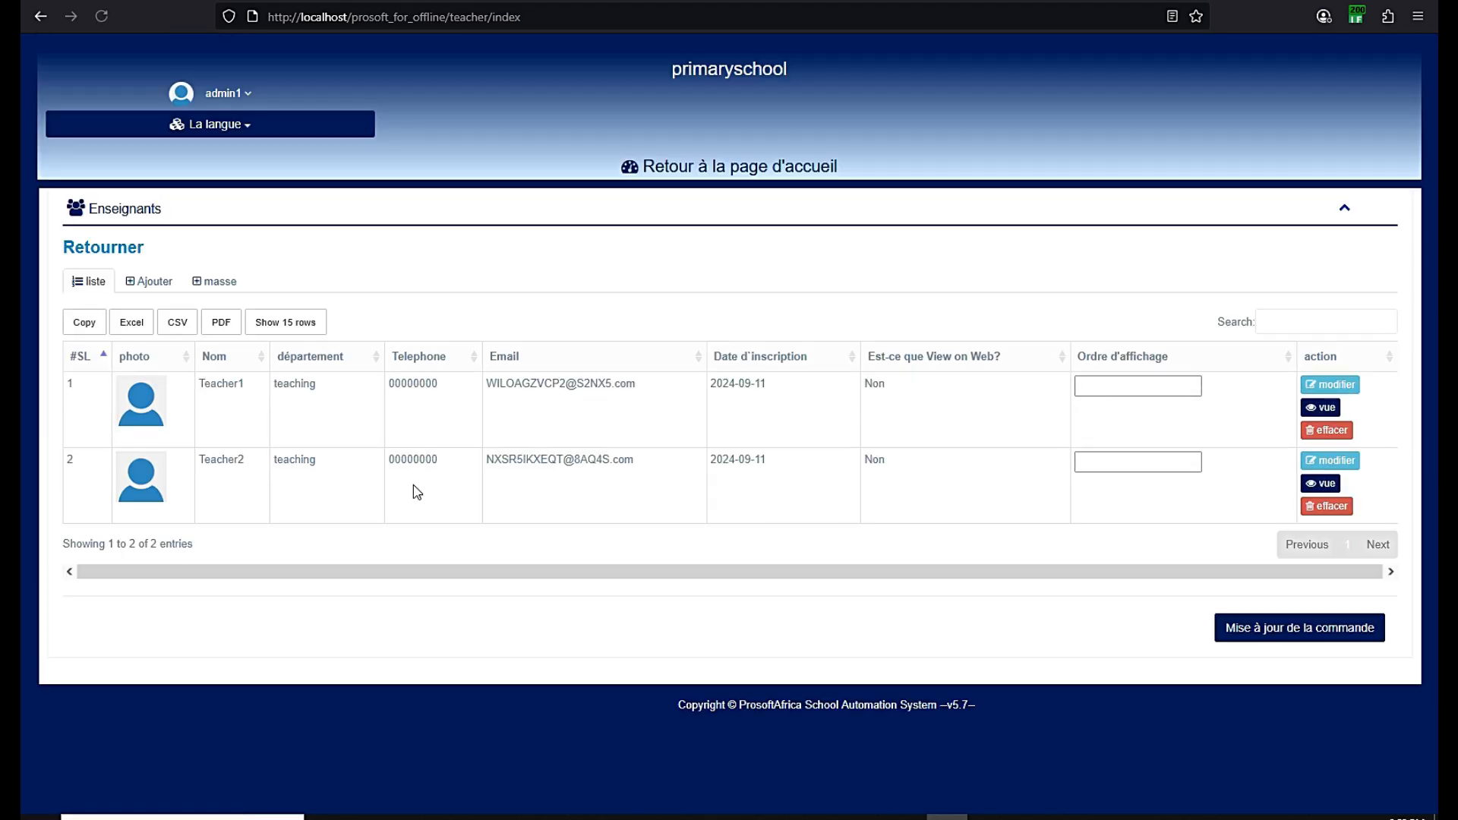
pyautogui.click(154, 284)
# Enter the teacher's name and set the department to teaching
pyautogui.scroll(-1, 136, 303)
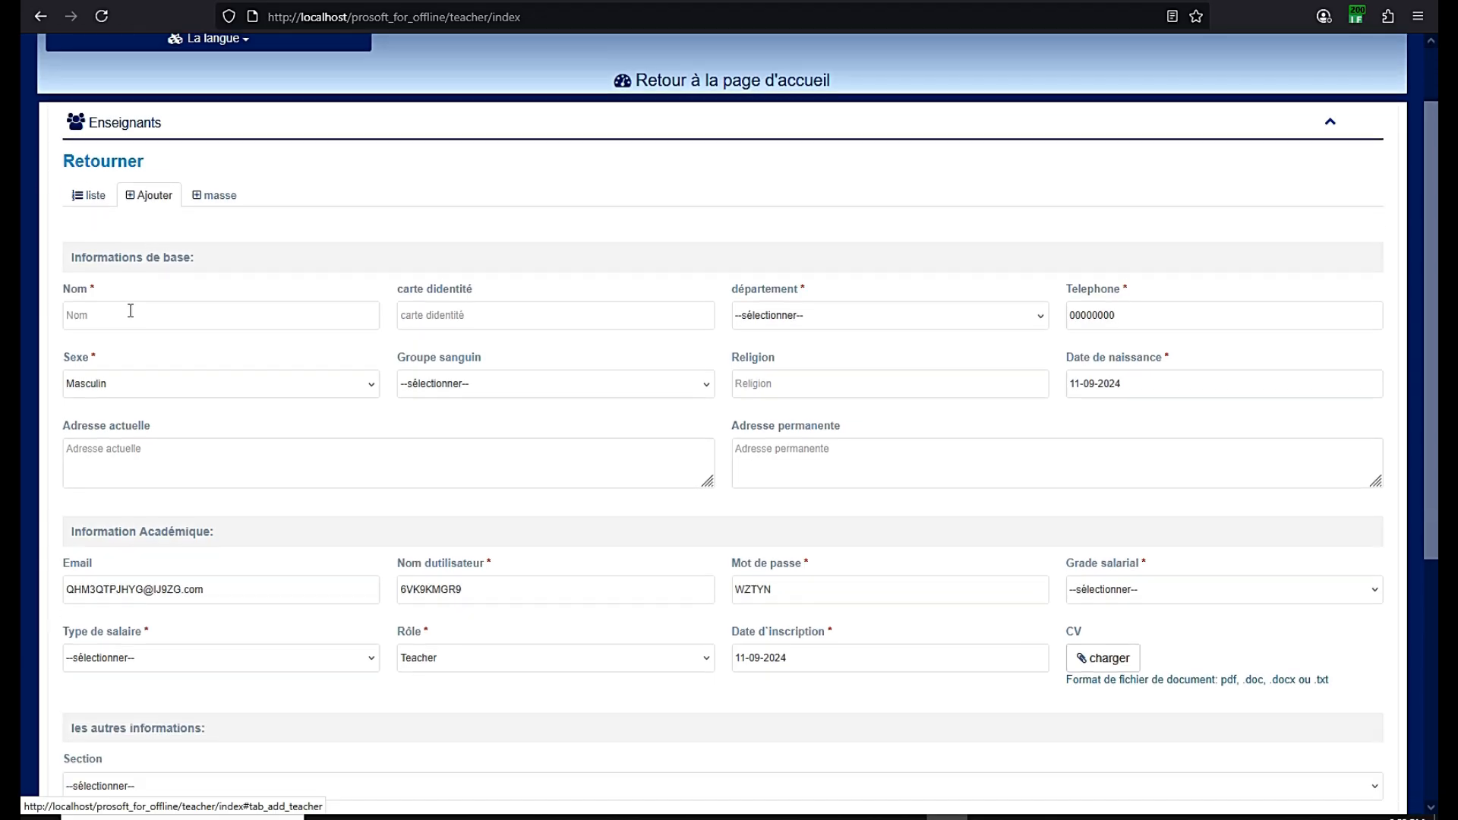
pyautogui.click(131, 311)
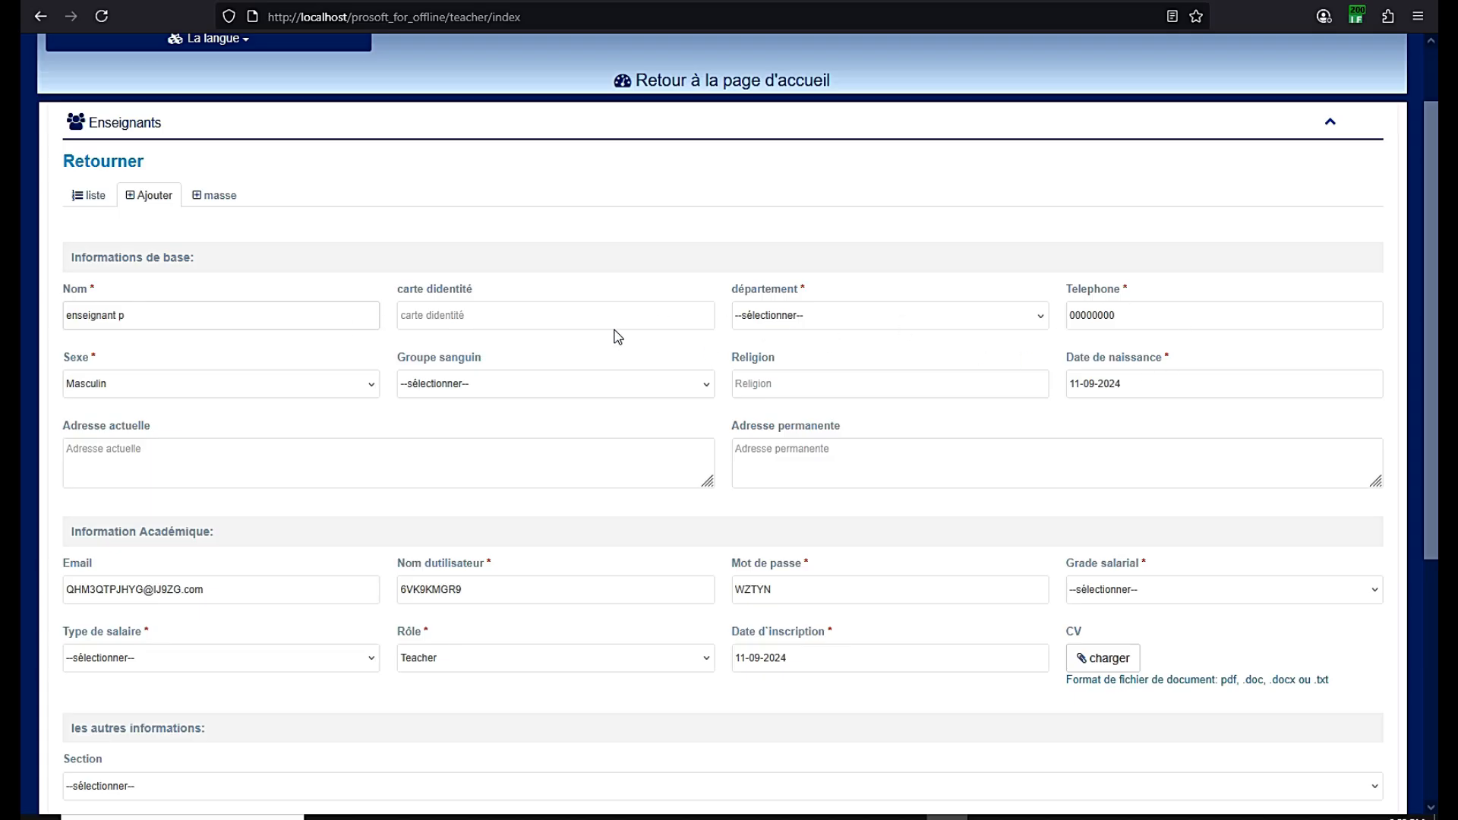
pyautogui.click(765, 321)
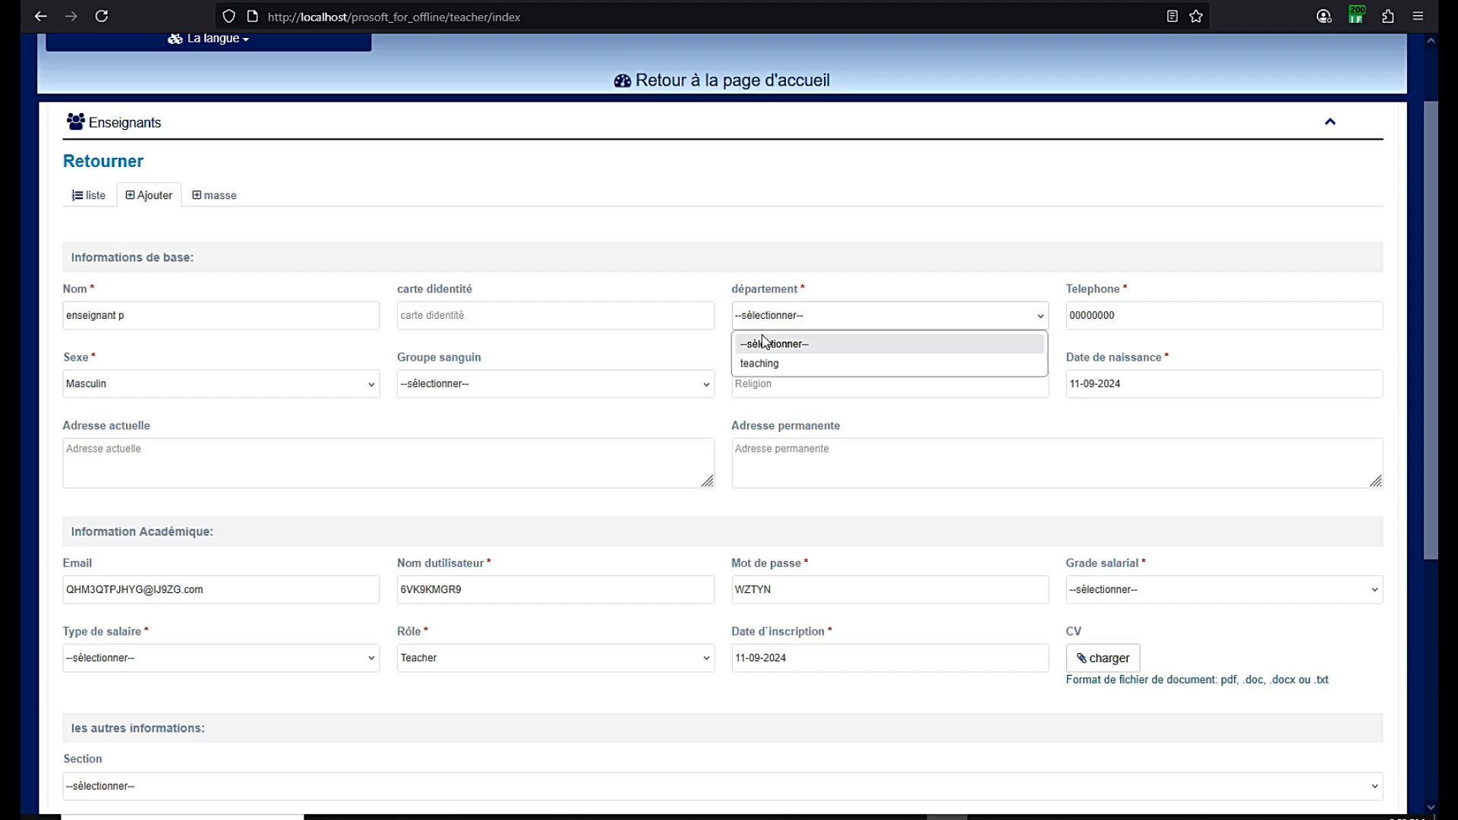
pyautogui.click(760, 363)
pyautogui.moveTo(806, 290); pyautogui.dragTo(799, 291)
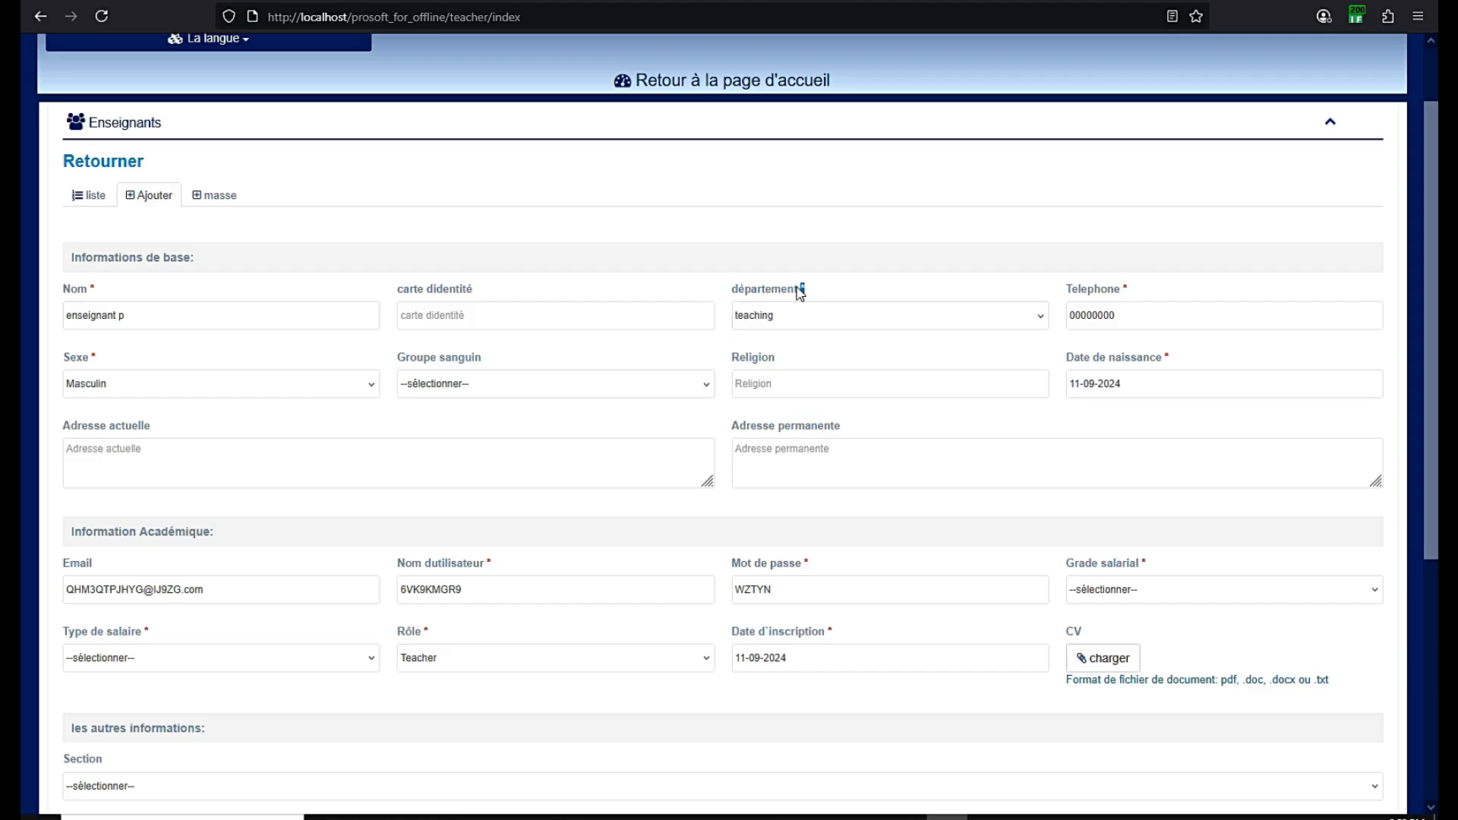
pyautogui.click(763, 308)
pyautogui.click(767, 320)
# Set the salary type to Mensuel and the salary grade to A
pyautogui.scroll(-2, 348, 446)
pyautogui.click(189, 489)
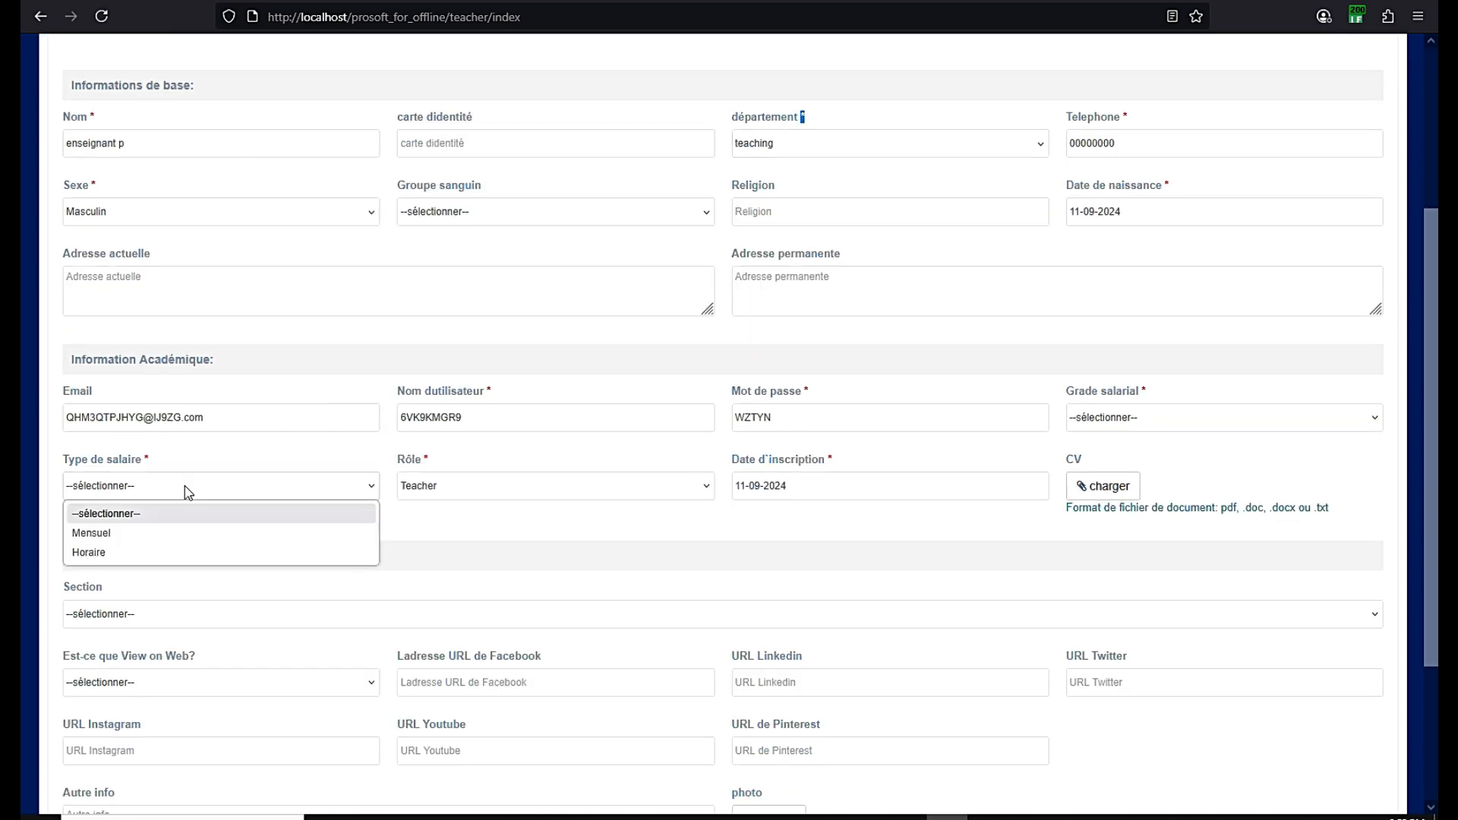
pyautogui.click(117, 536)
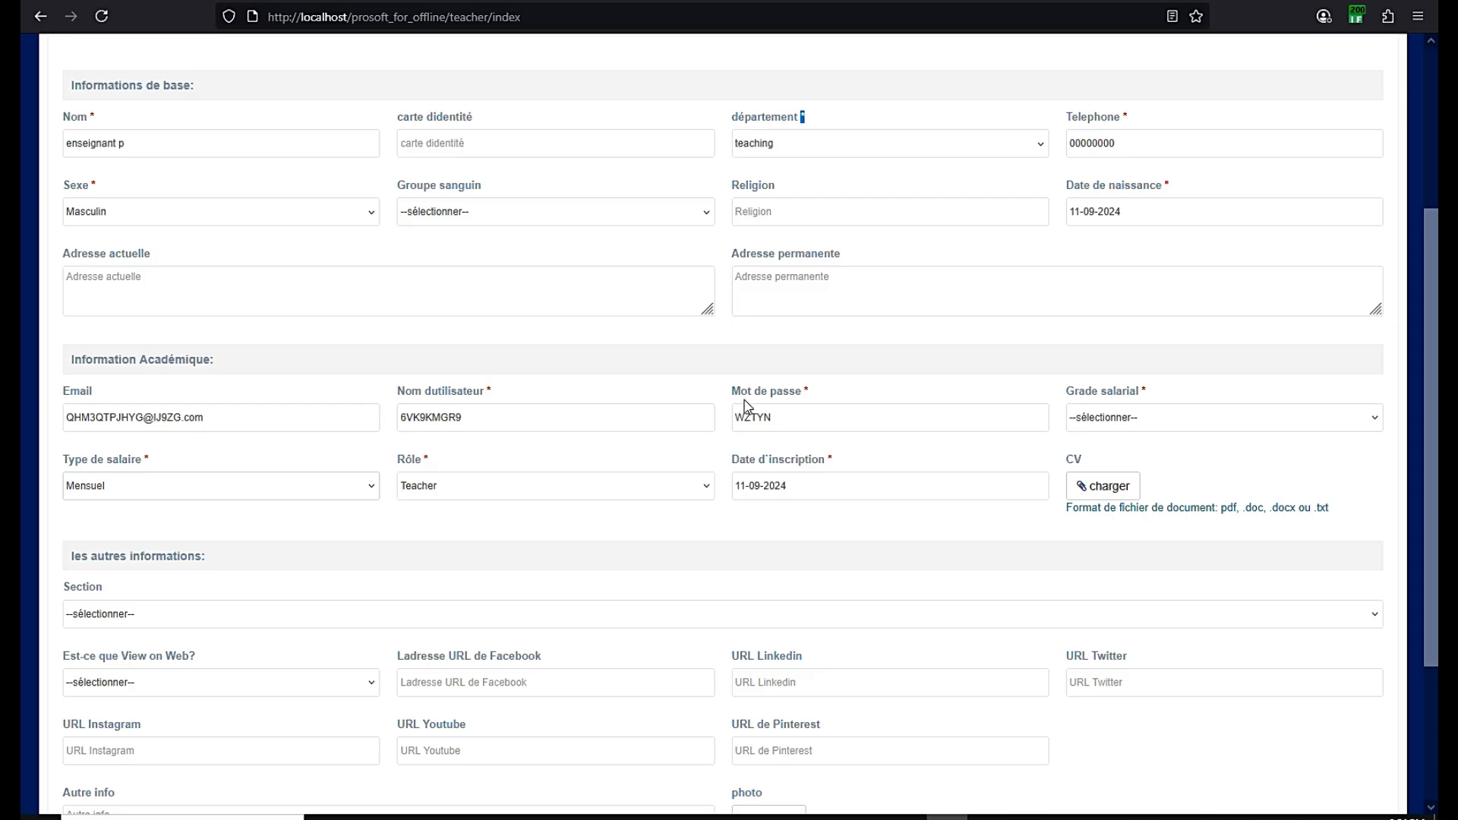
pyautogui.click(1122, 419)
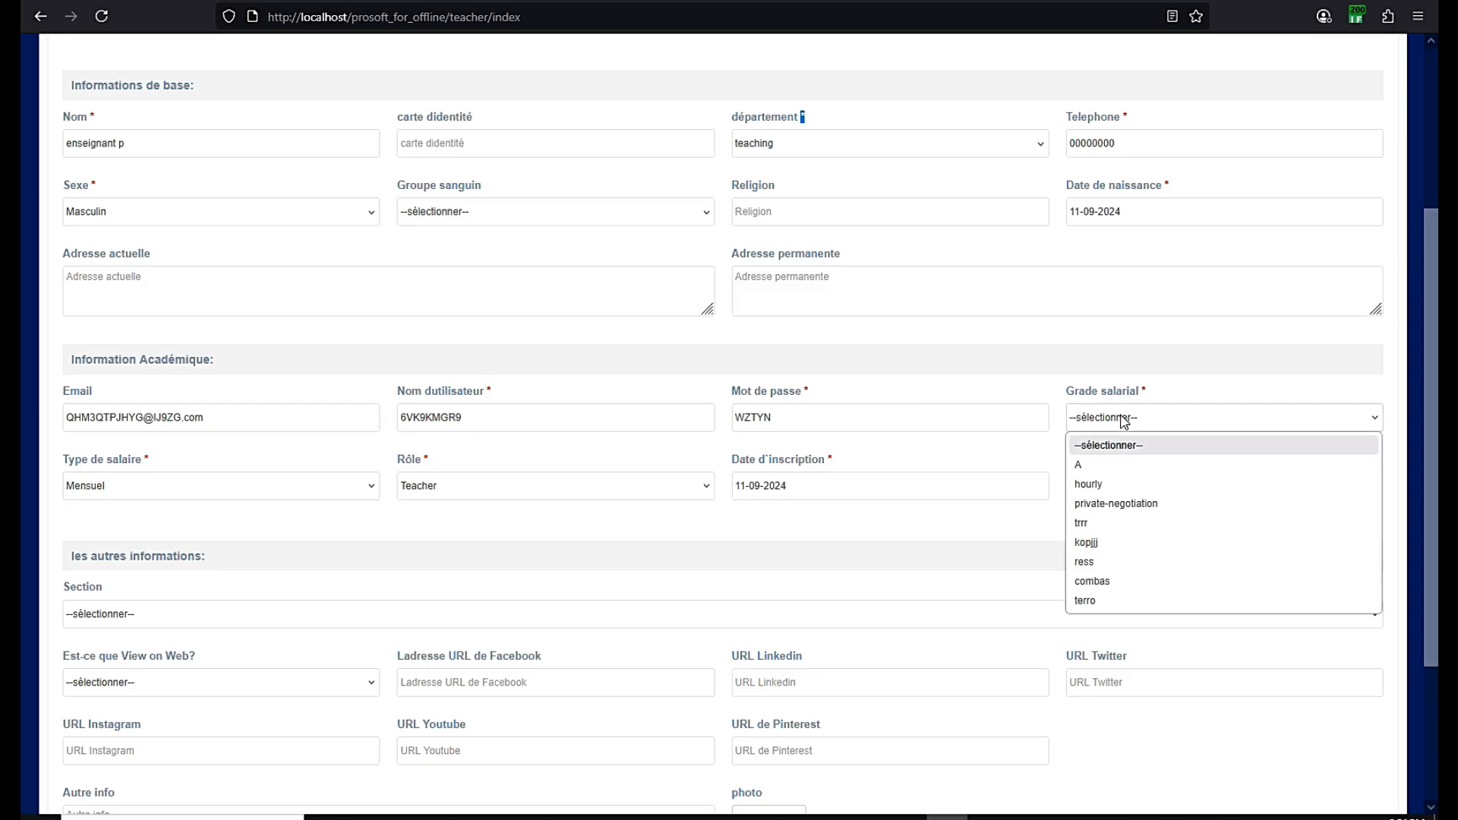
pyautogui.click(1096, 466)
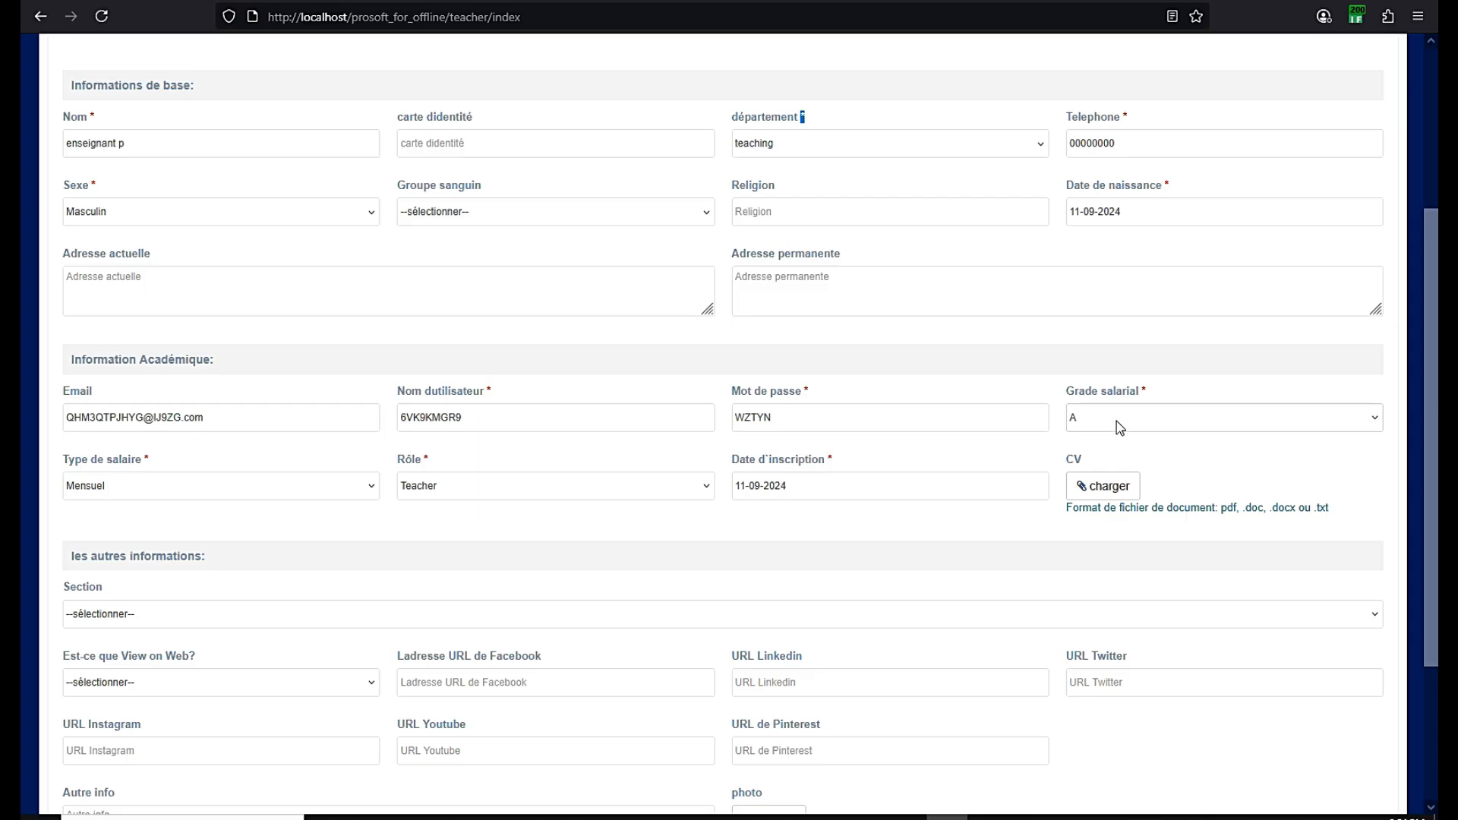
# Check the entered teacher name and submit the new teacher form
pyautogui.scroll(-1, 988, 435)
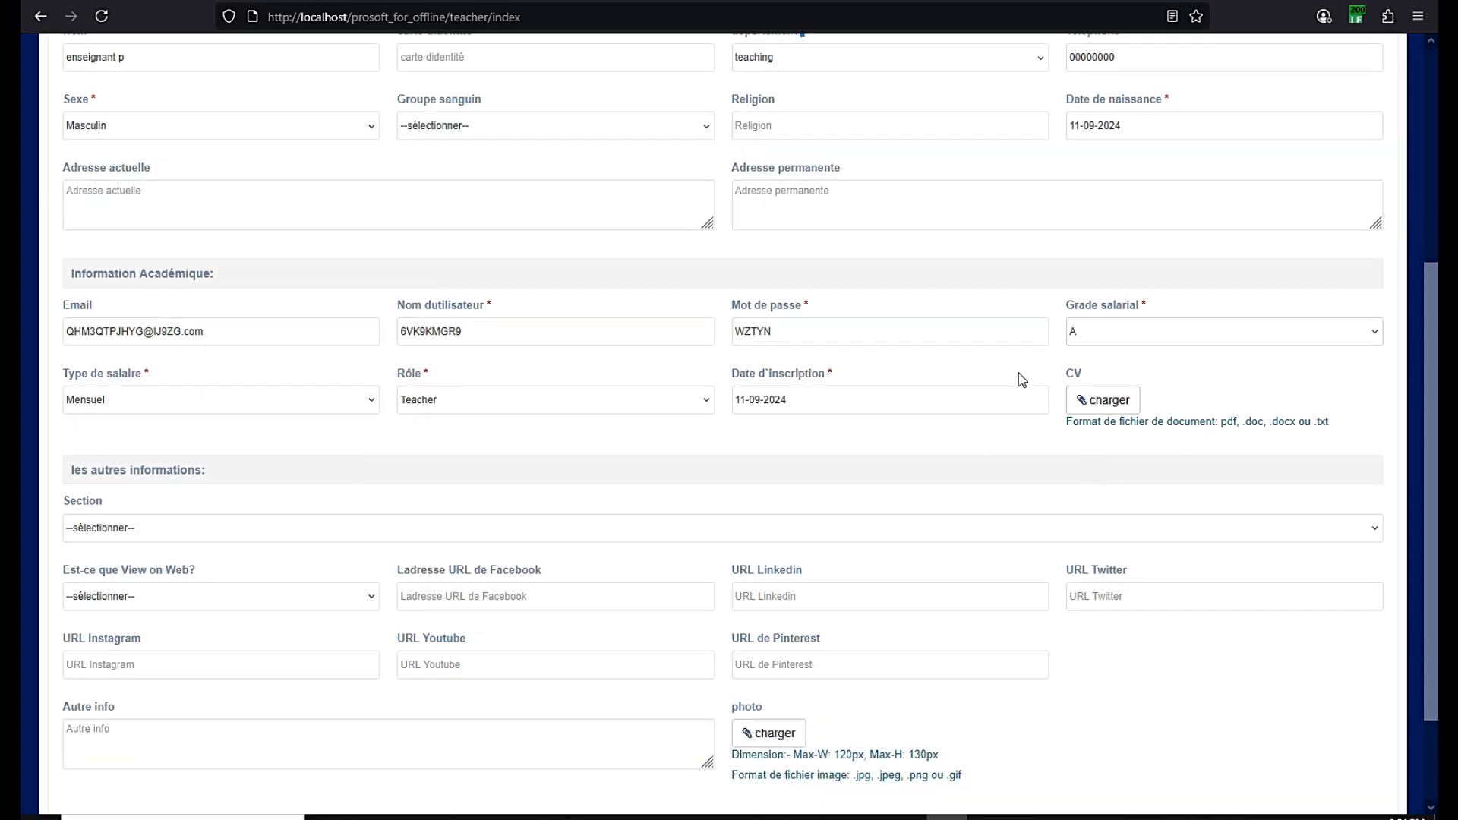
pyautogui.scroll(-2, 203, 416)
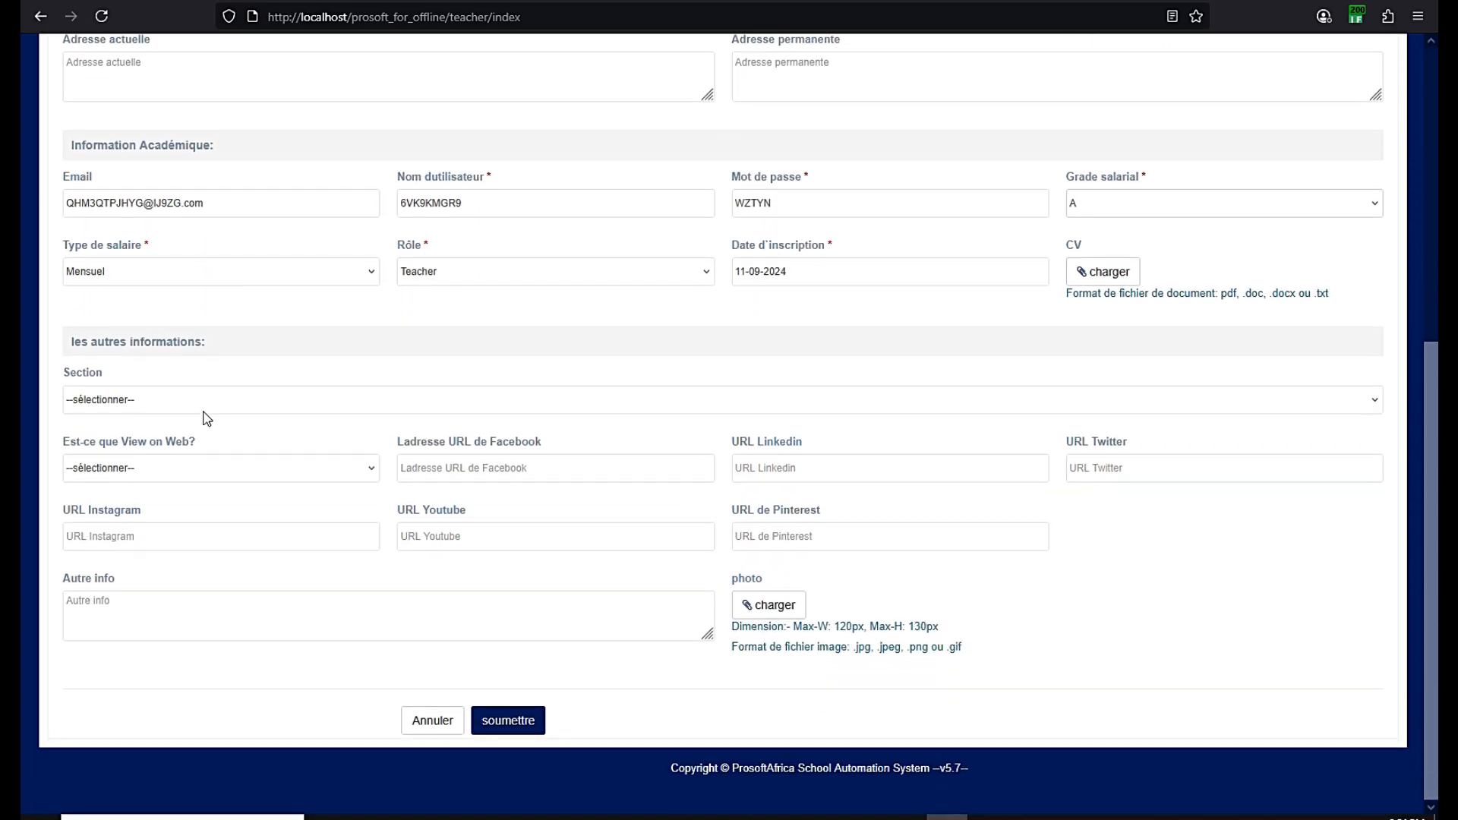
pyautogui.scroll(5, 203, 417)
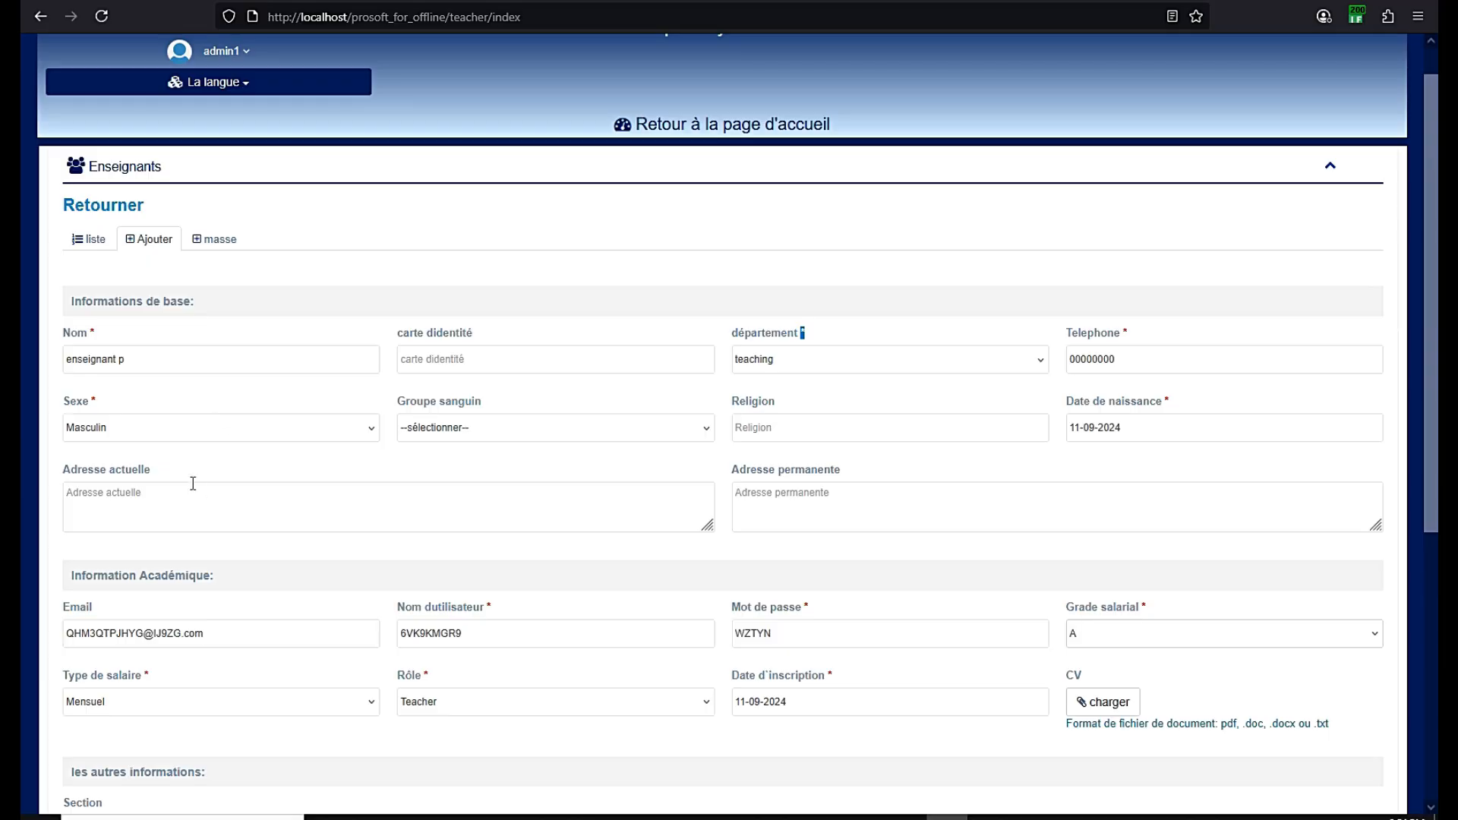
pyautogui.moveTo(135, 362); pyautogui.dragTo(53, 363)
pyautogui.scroll(-2, 775, 368)
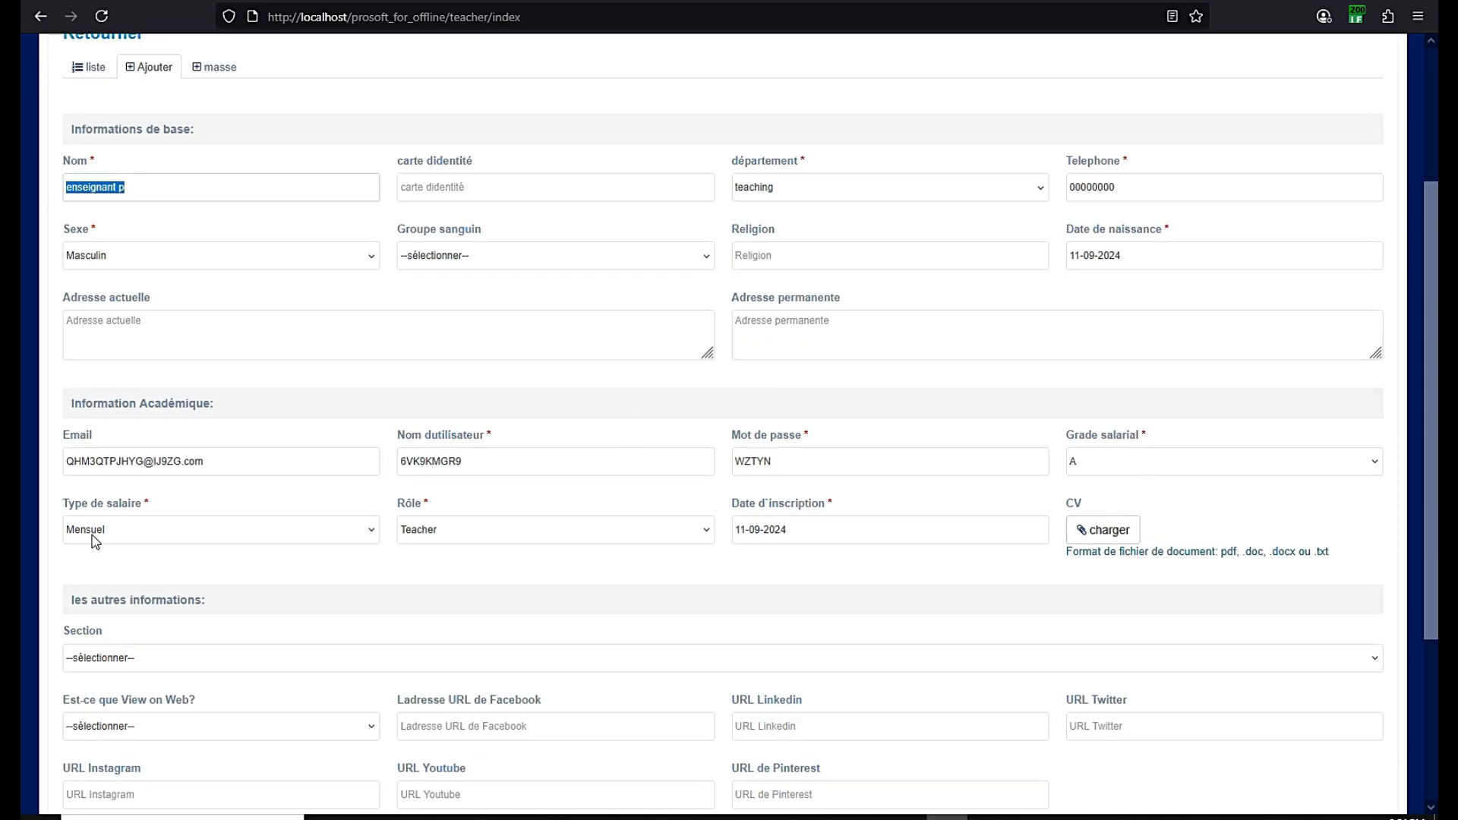
pyautogui.scroll(-3, 211, 495)
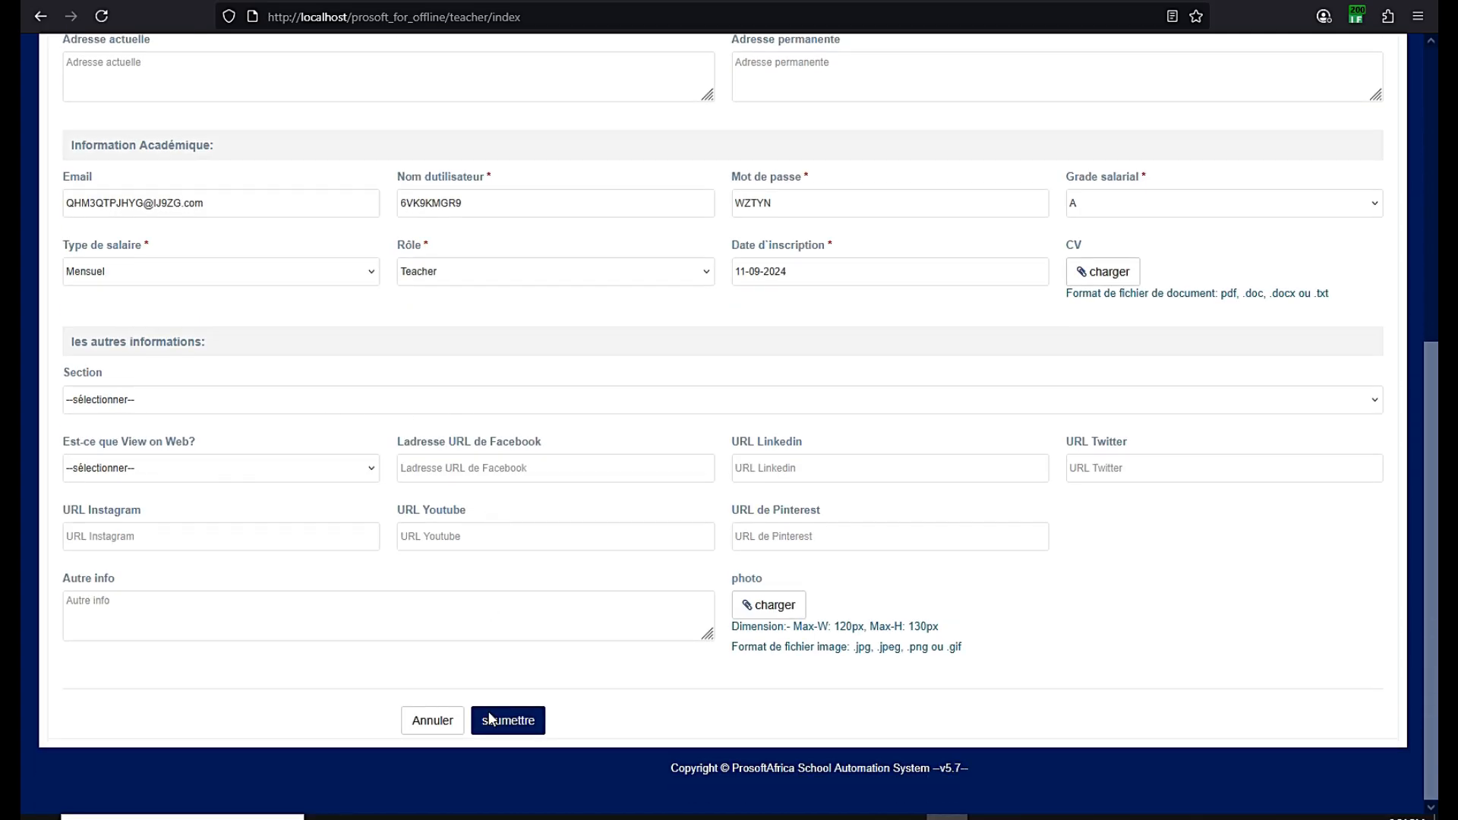
pyautogui.click(492, 725)
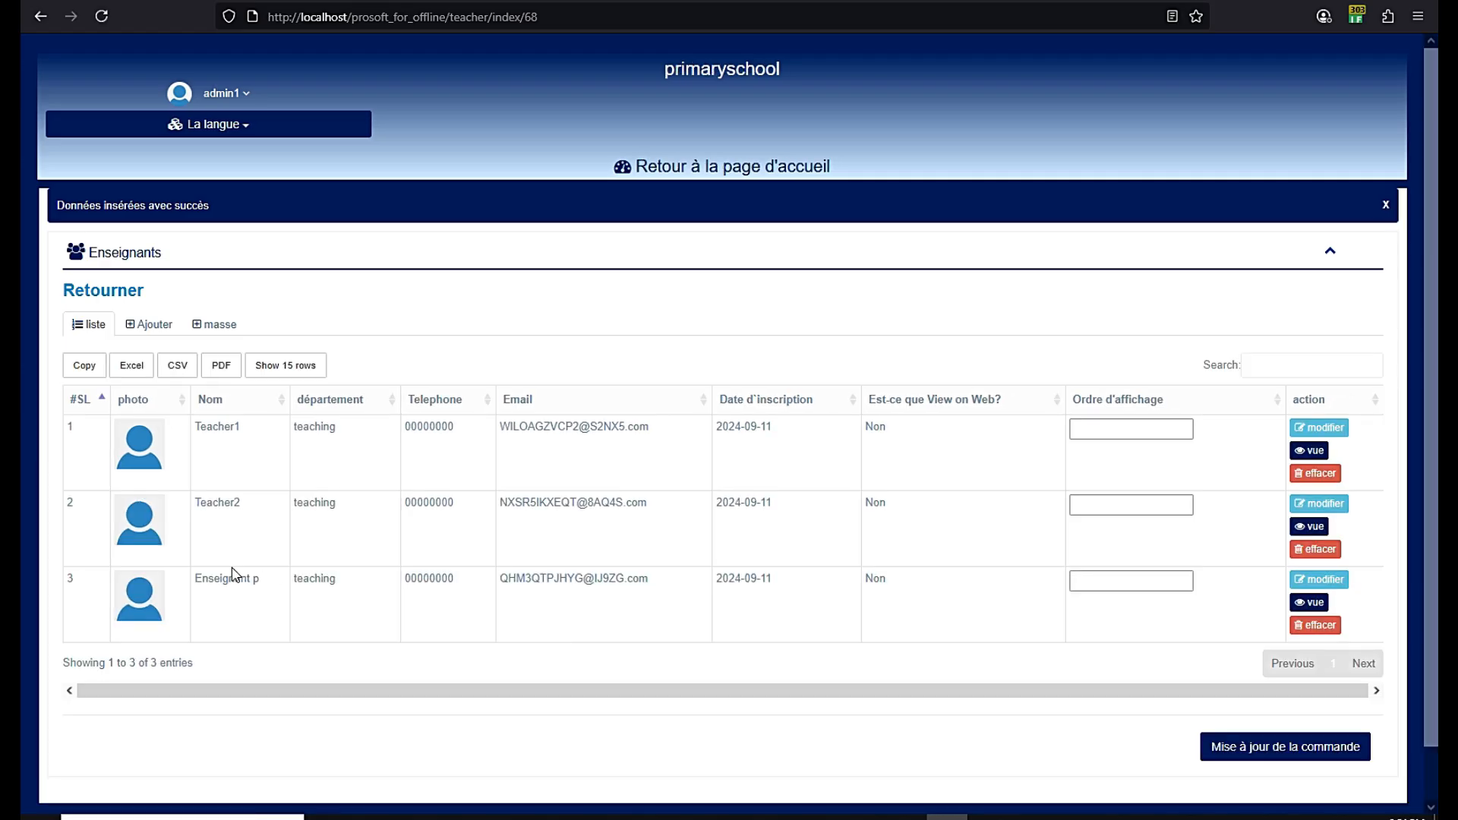
# View the new teacher's details in the list, close them, and go back to the dashboard
pyautogui.tripleClick(232, 583)
pyautogui.click(1295, 604)
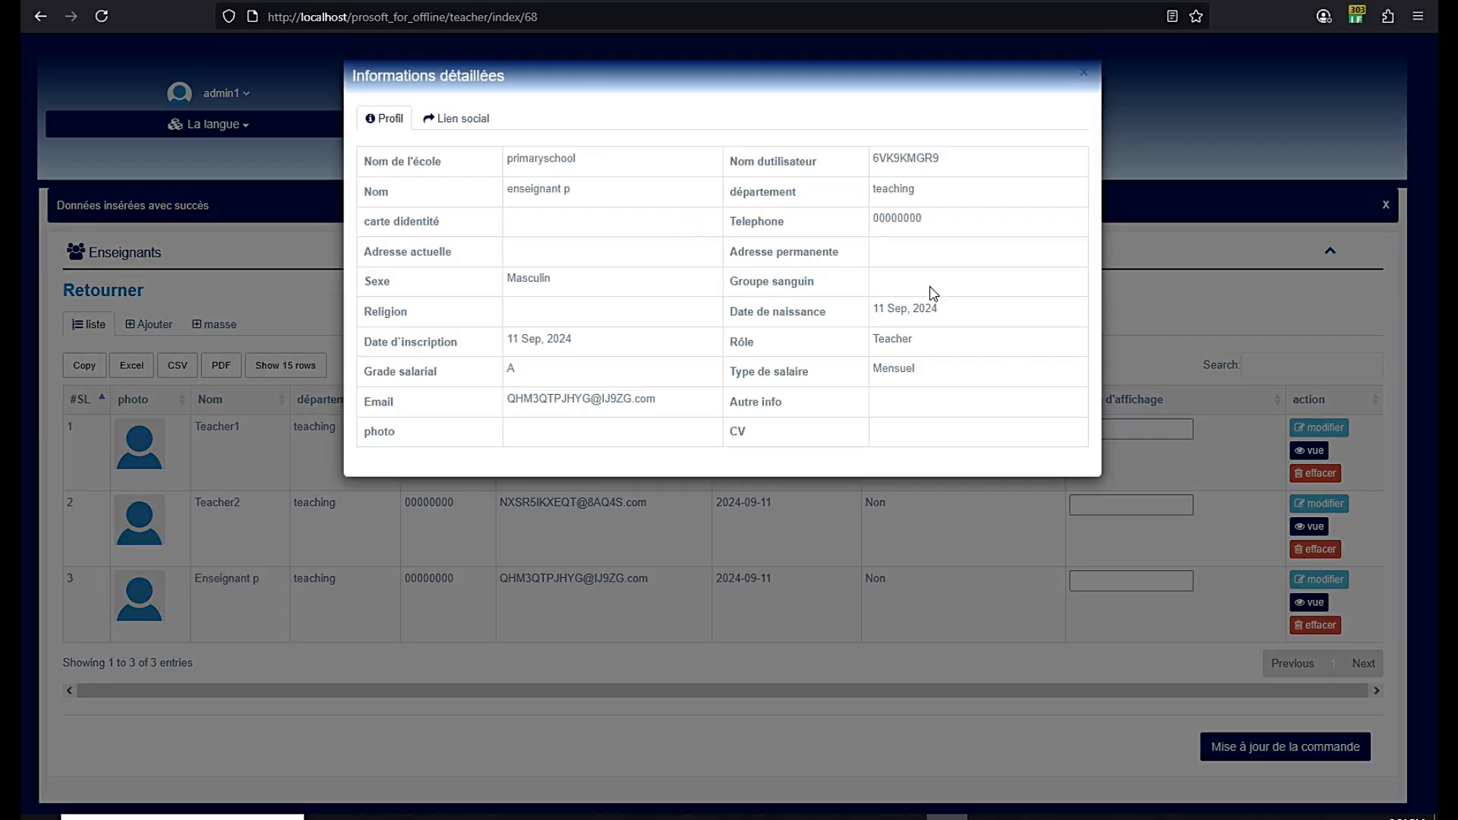
pyautogui.click(1085, 76)
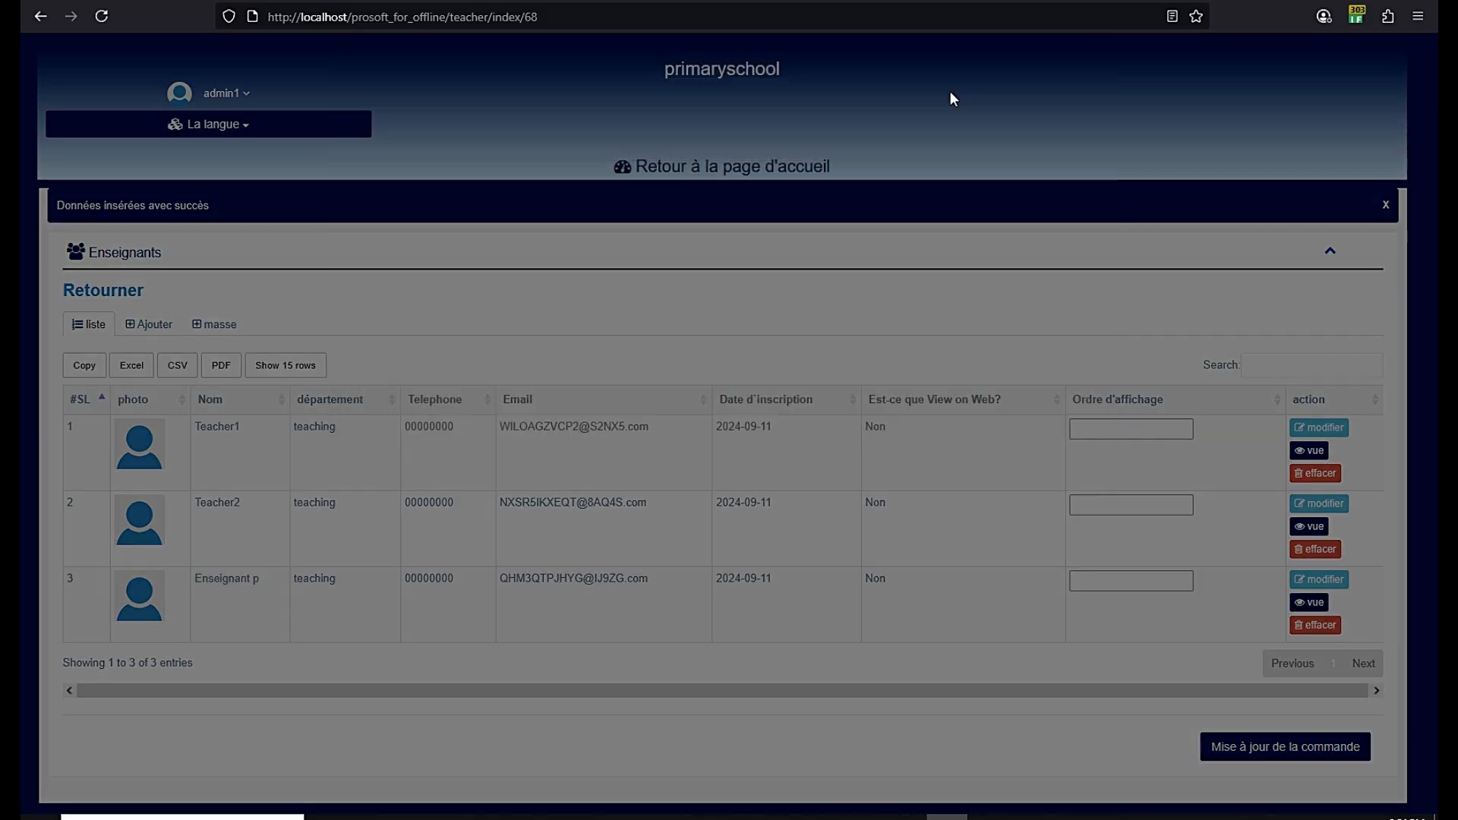
pyautogui.click(779, 171)
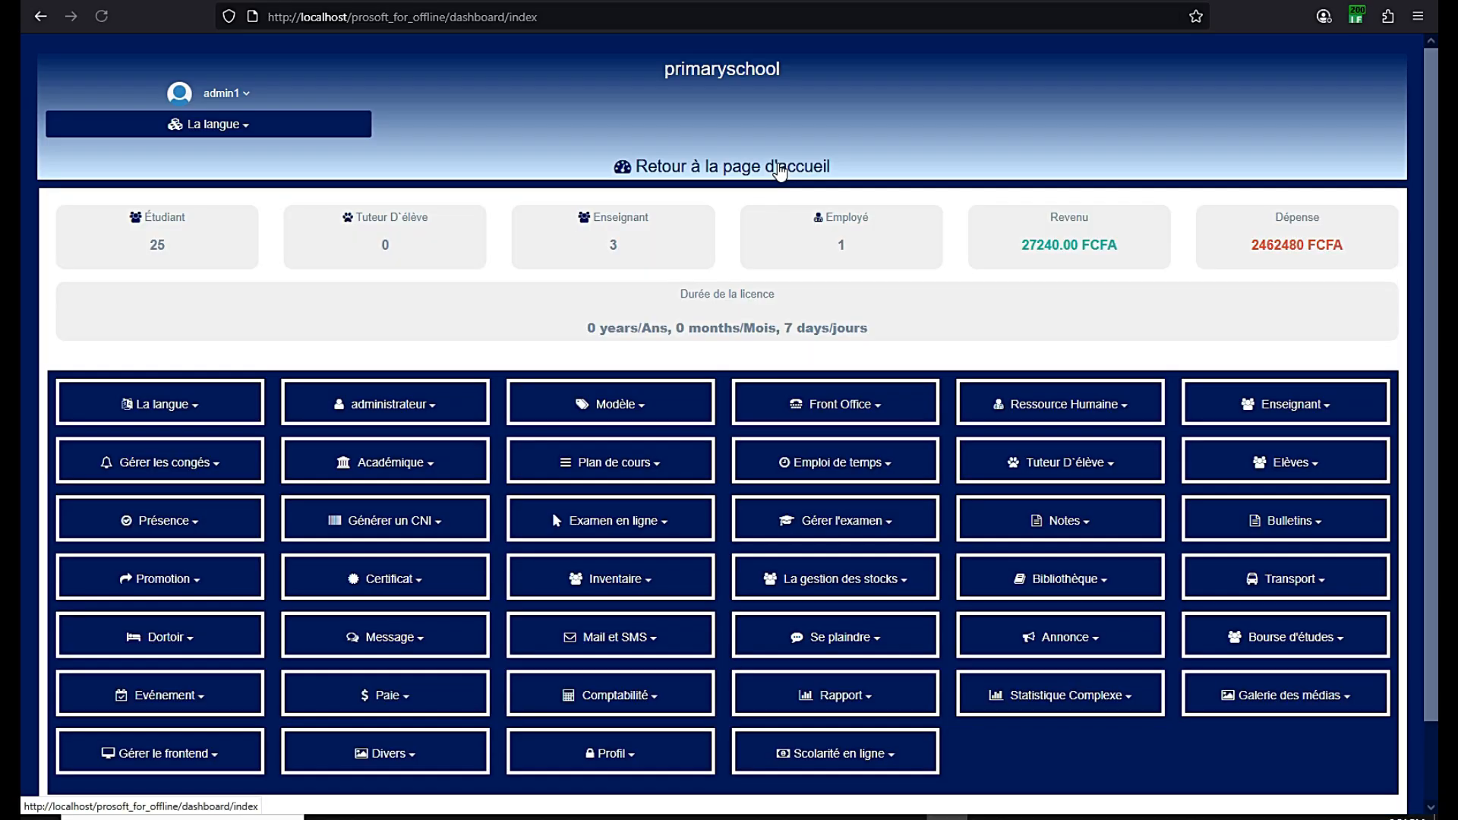
# Scroll the dashboard and reload the page to bring up the announcement popup
pyautogui.scroll(-2, 659, 333)
pyautogui.scroll(2, 660, 333)
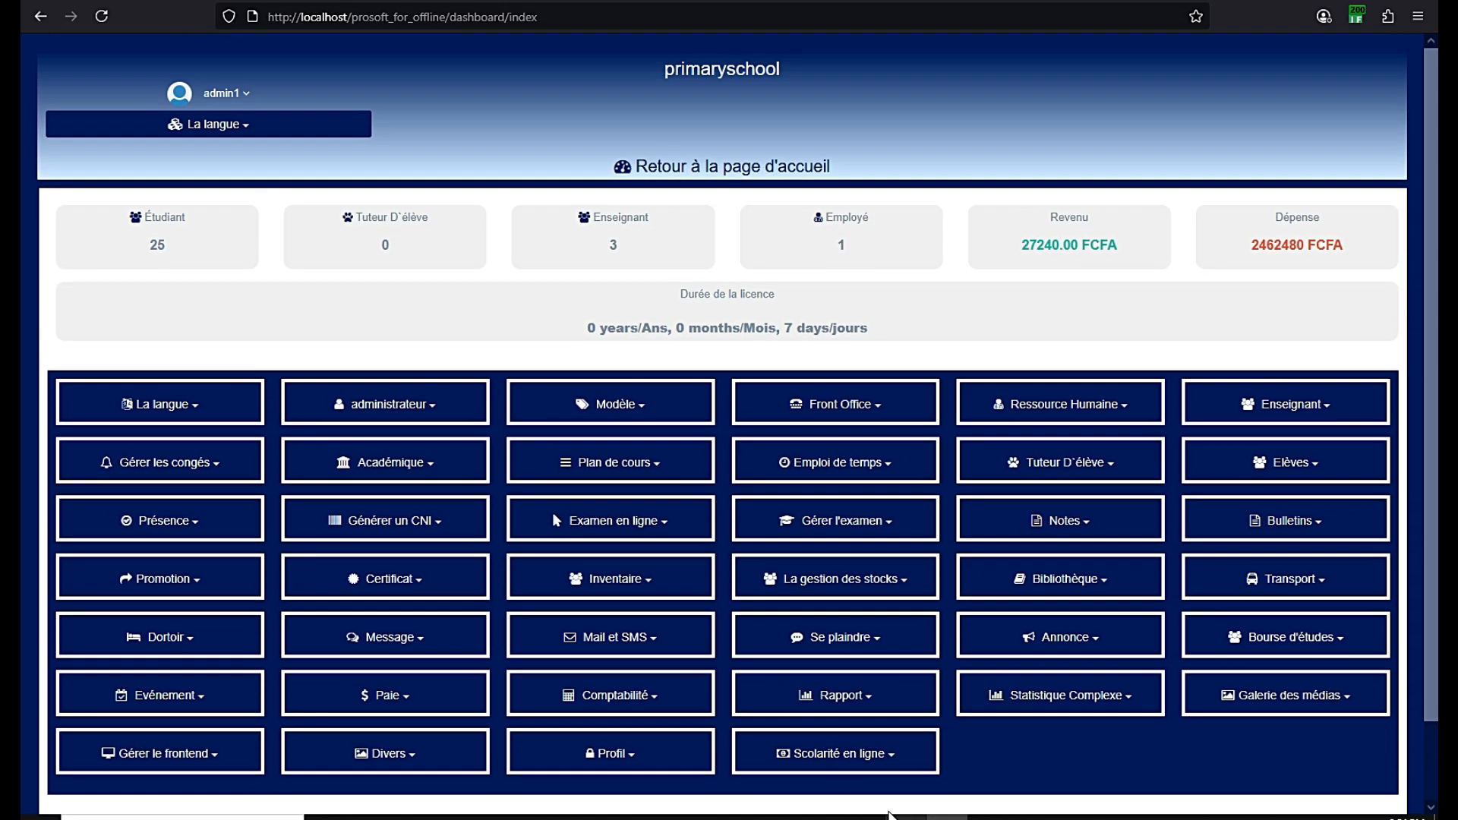
pyautogui.click(896, 818)
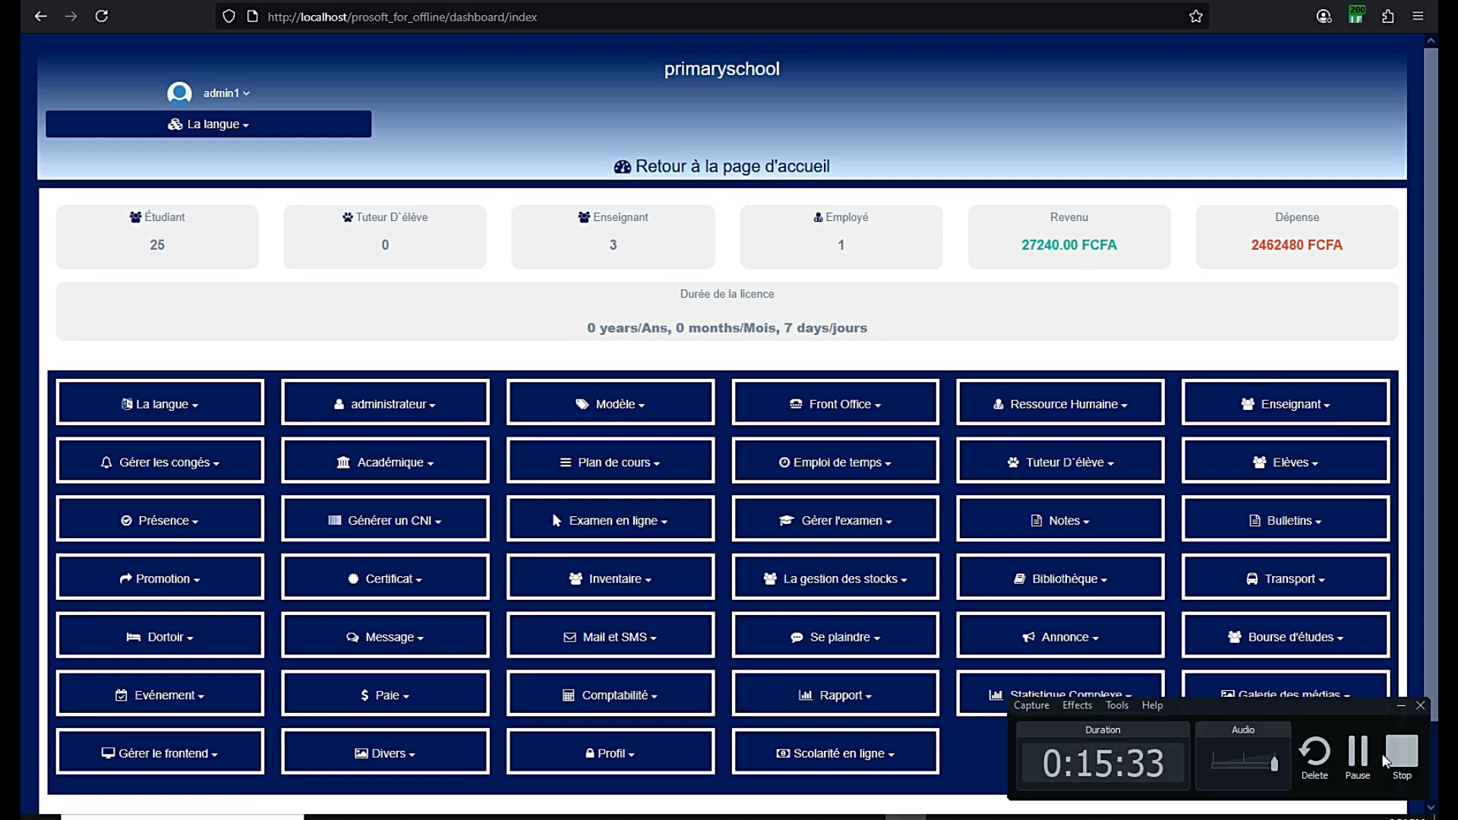
pyautogui.scroll(-1, 193, 384)
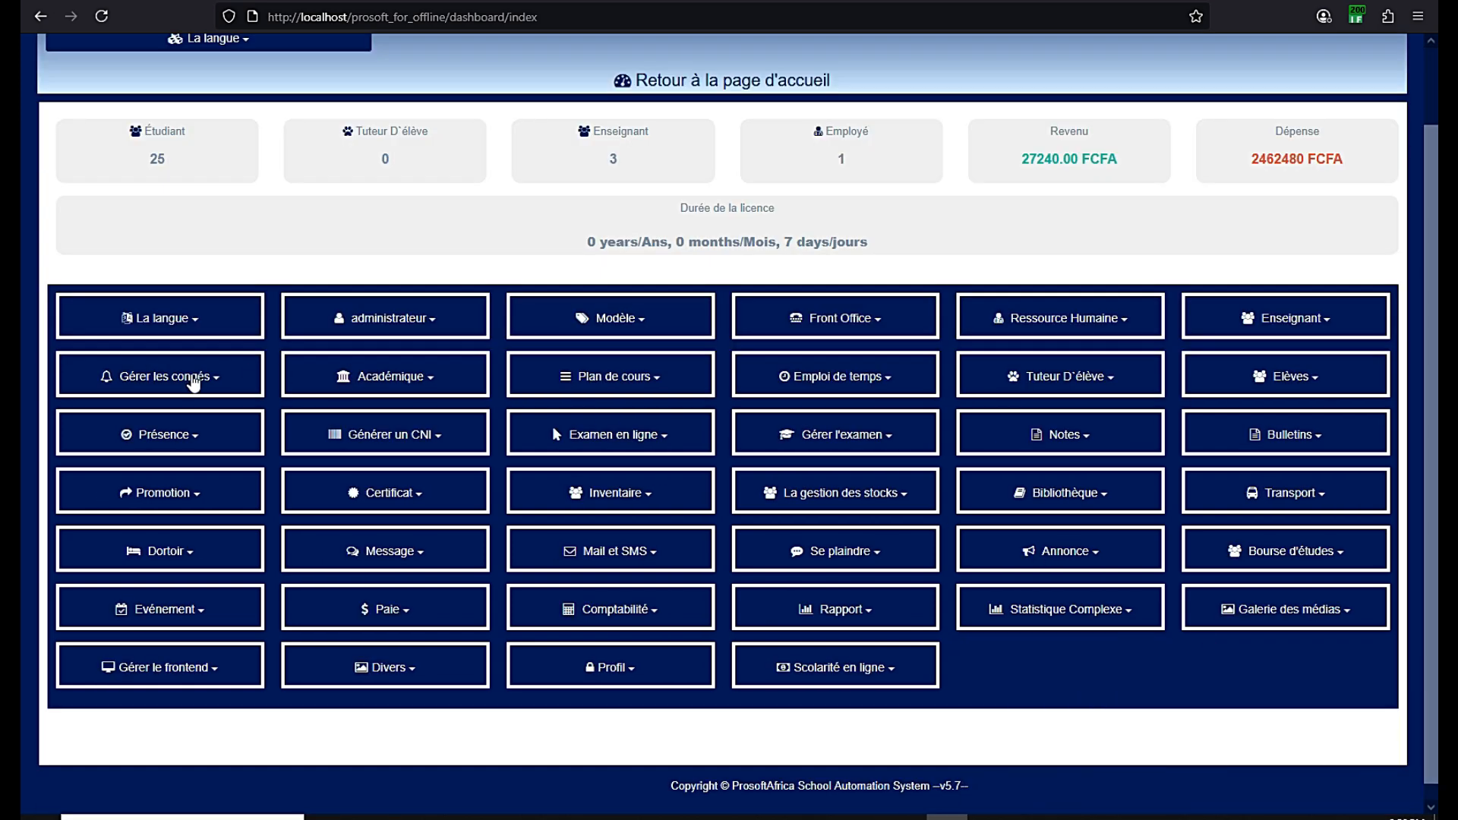
pyautogui.click(101, 16)
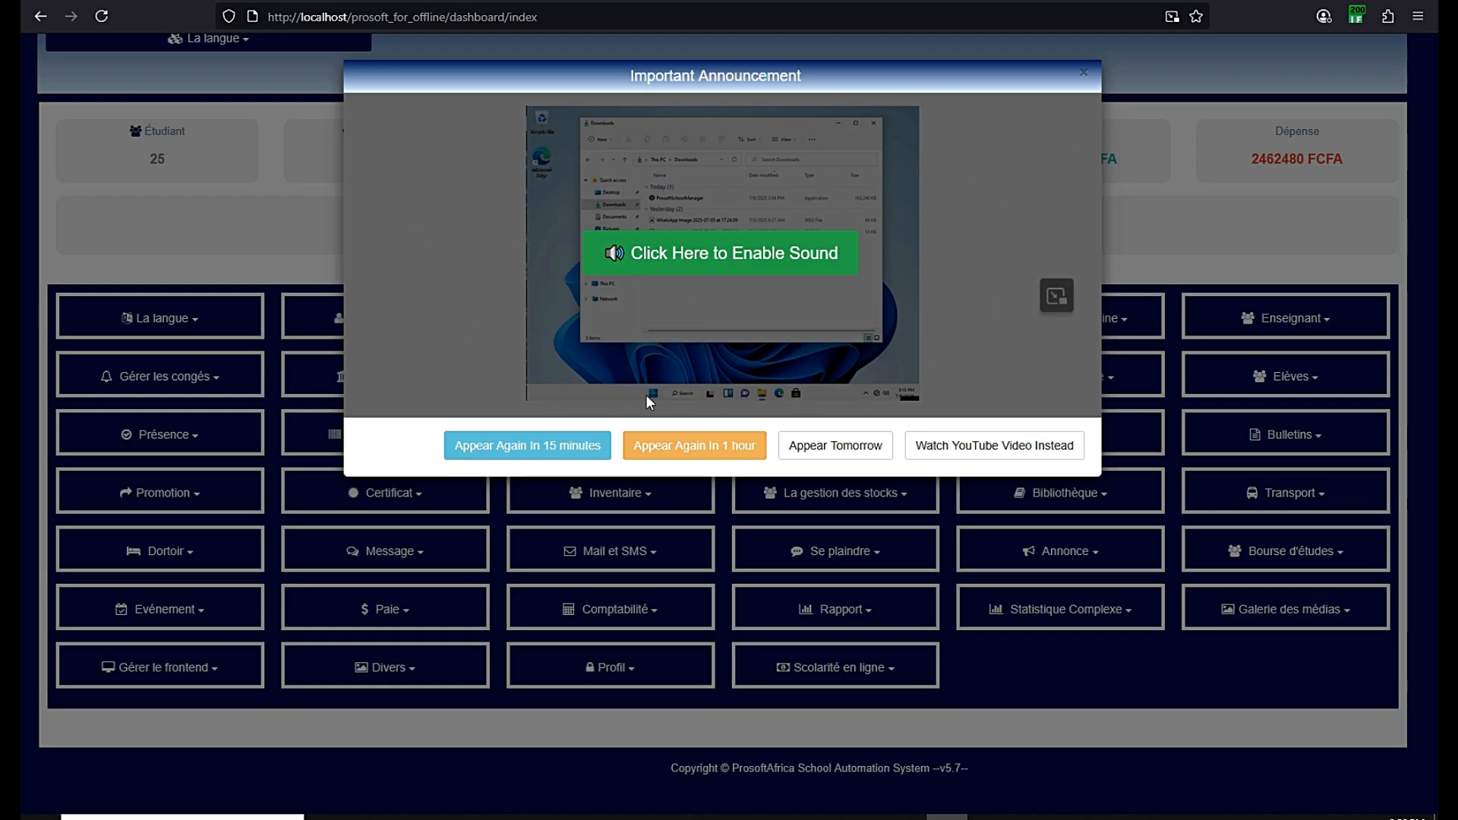
# Enable sound, pause the announcement video, then choose 'Appear Tomorrow'
pyautogui.click(678, 262)
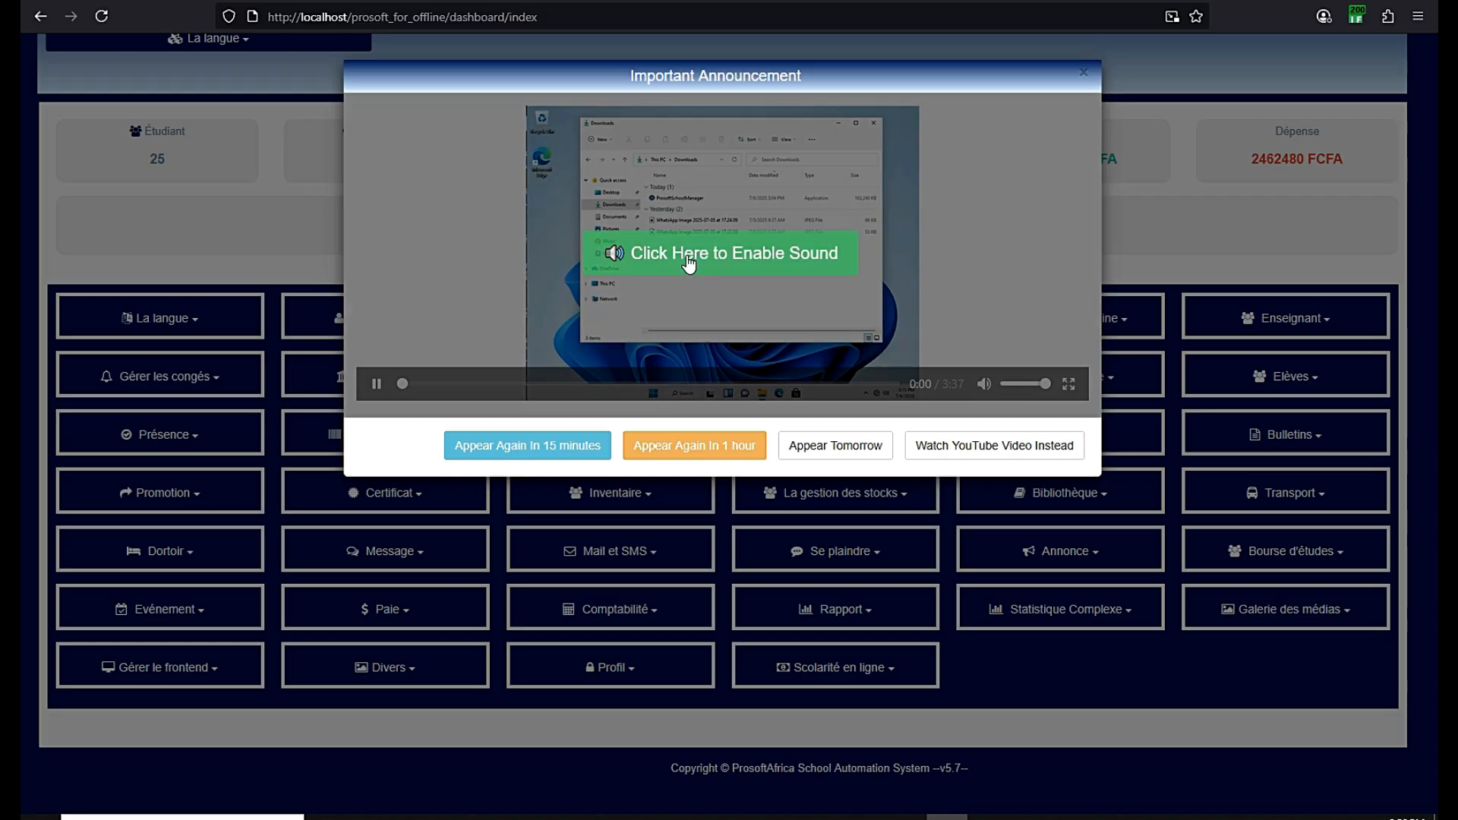
pyautogui.click(376, 383)
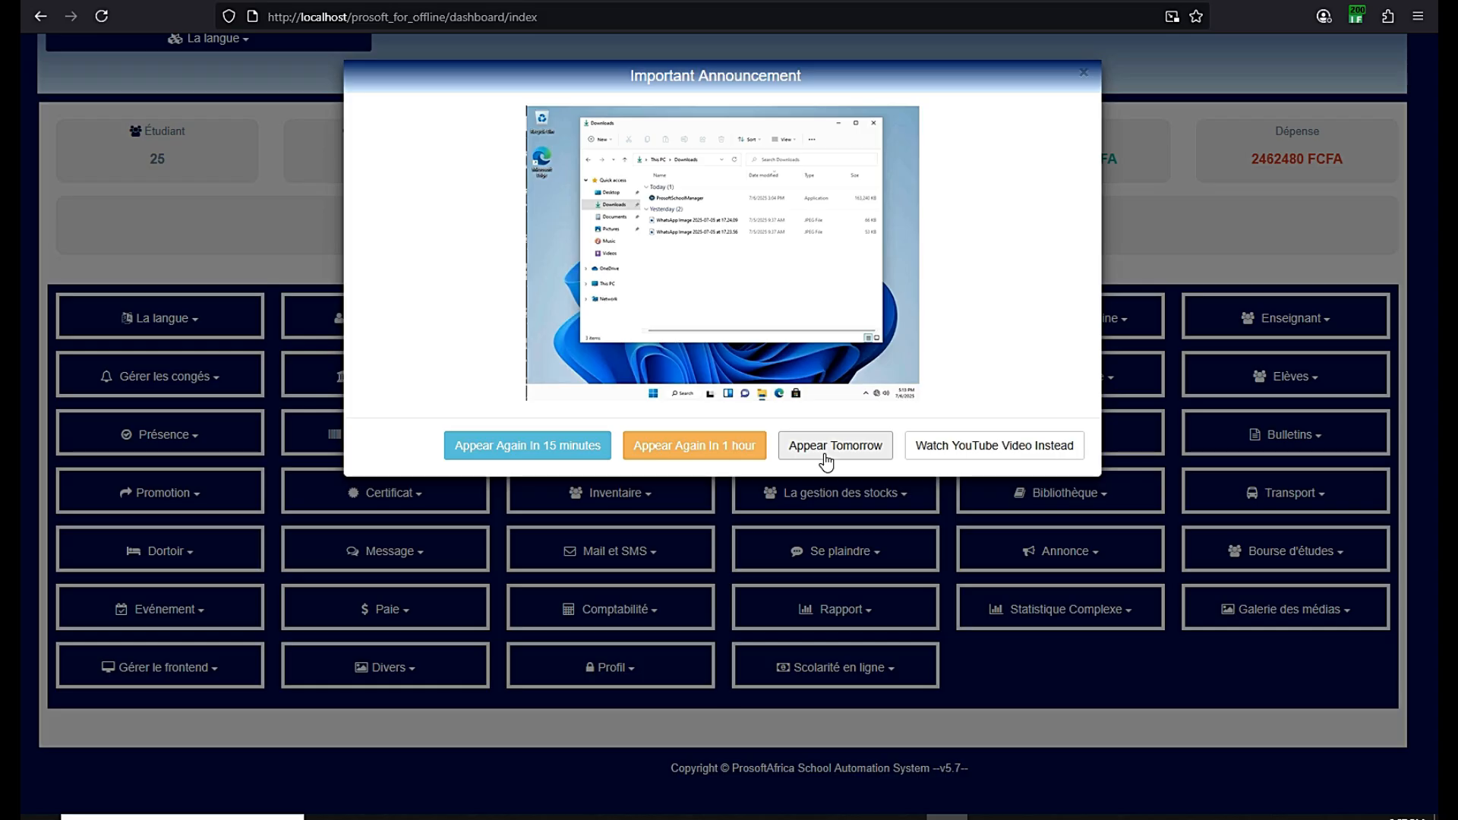
pyautogui.click(1083, 75)
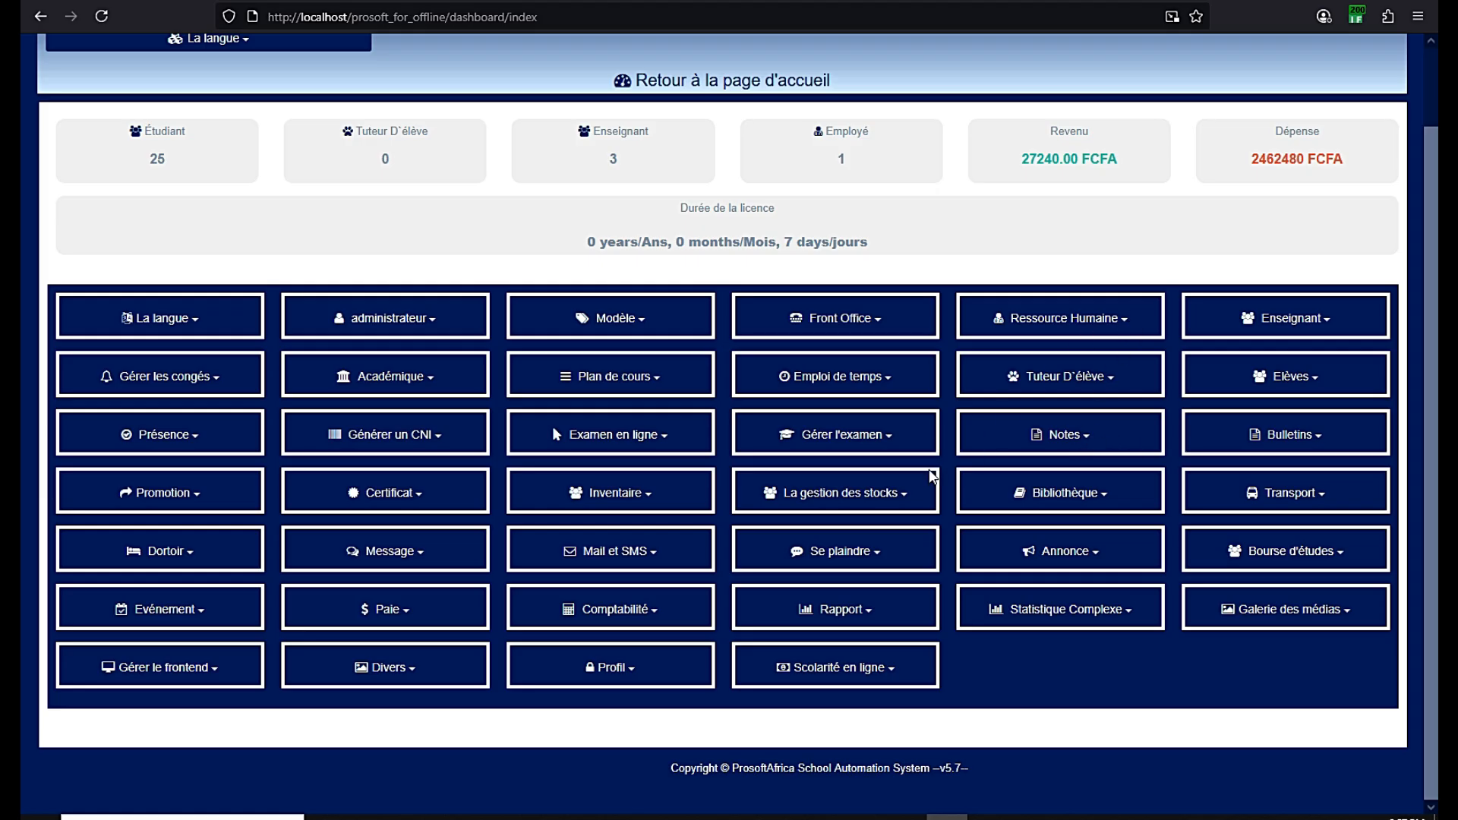
# Sign out of the primaryschool account from the account menu at the top
pyautogui.scroll(2, 942, 475)
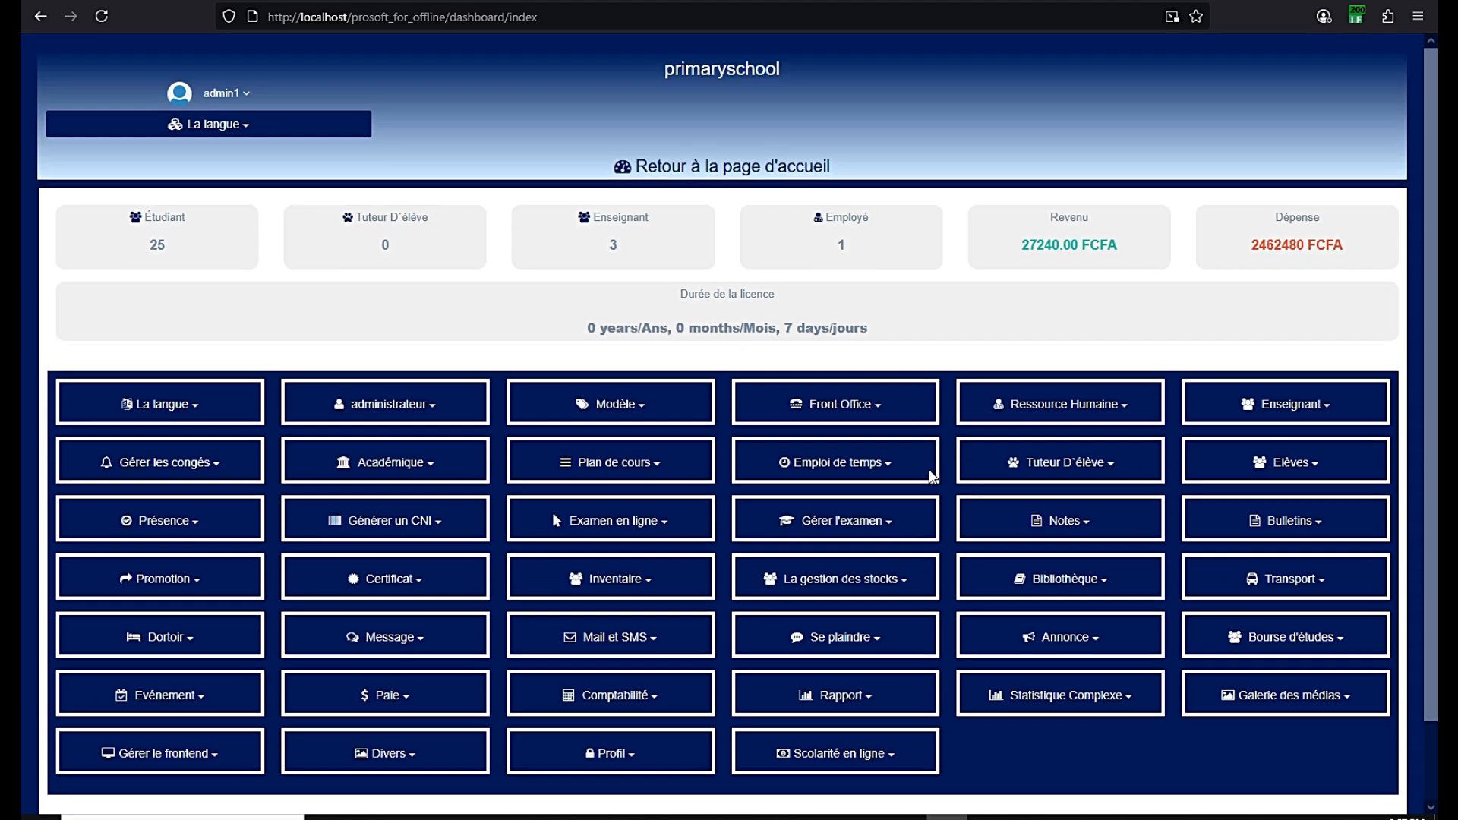
pyautogui.scroll(-2, 934, 477)
pyautogui.scroll(2, 932, 477)
pyautogui.scroll(-2, 933, 477)
pyautogui.scroll(2, 932, 477)
pyautogui.moveTo(782, 73); pyautogui.dragTo(660, 70)
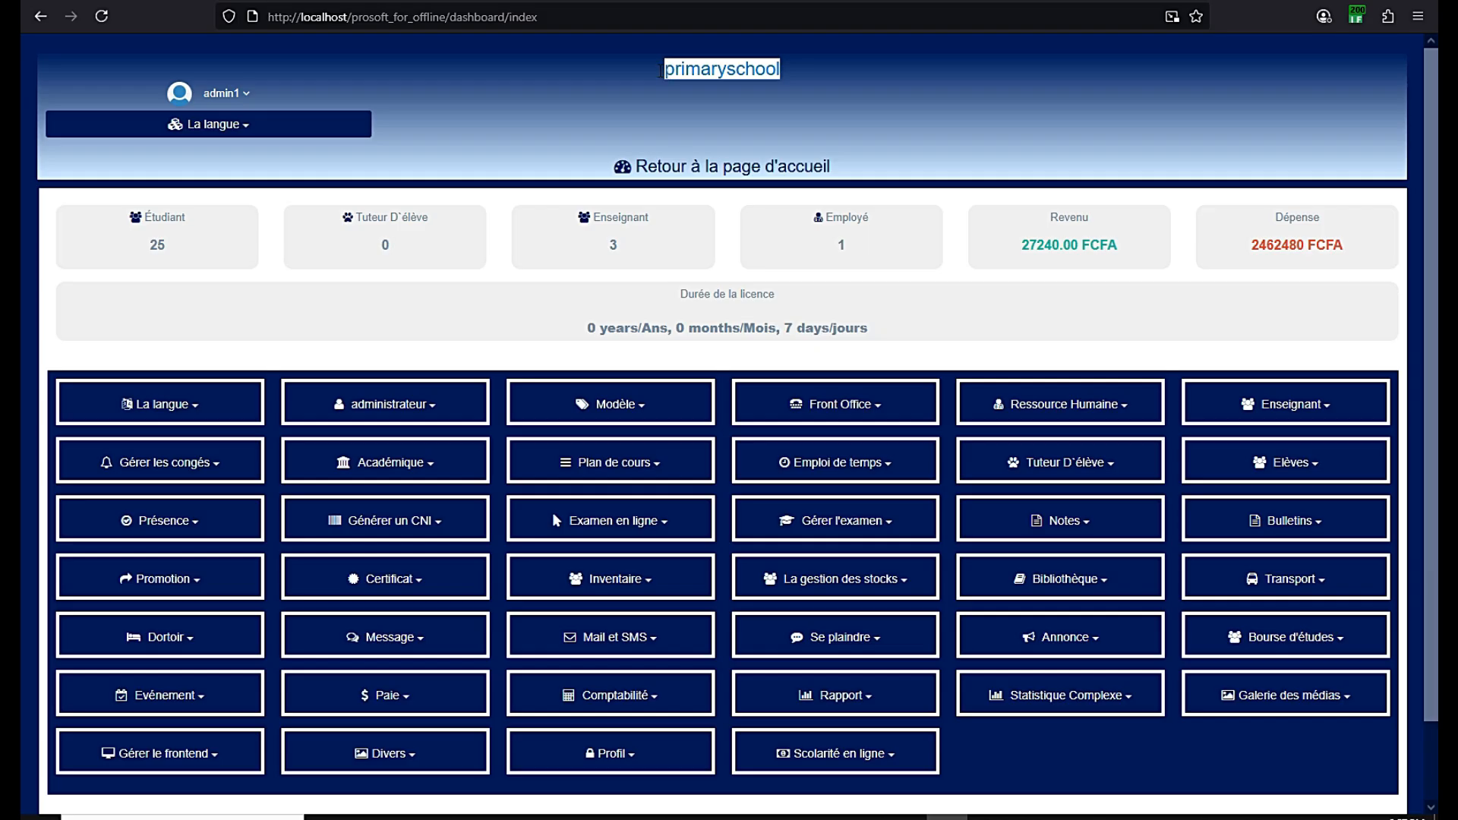
pyautogui.click(244, 124)
pyautogui.click(234, 215)
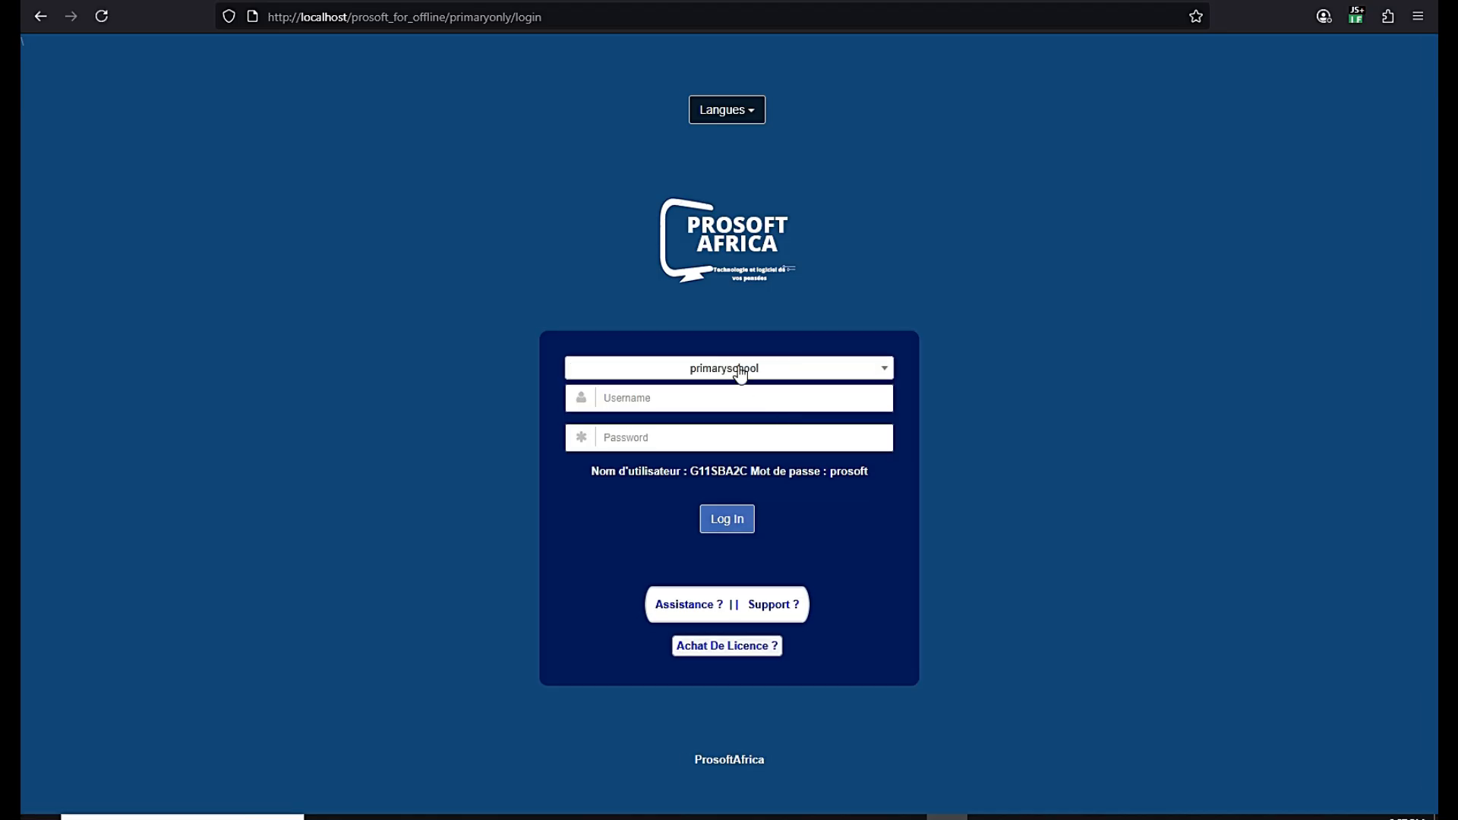
# Choose secondarytype2 as the school and go to 'Achat De Licence ?'
pyautogui.click(740, 372)
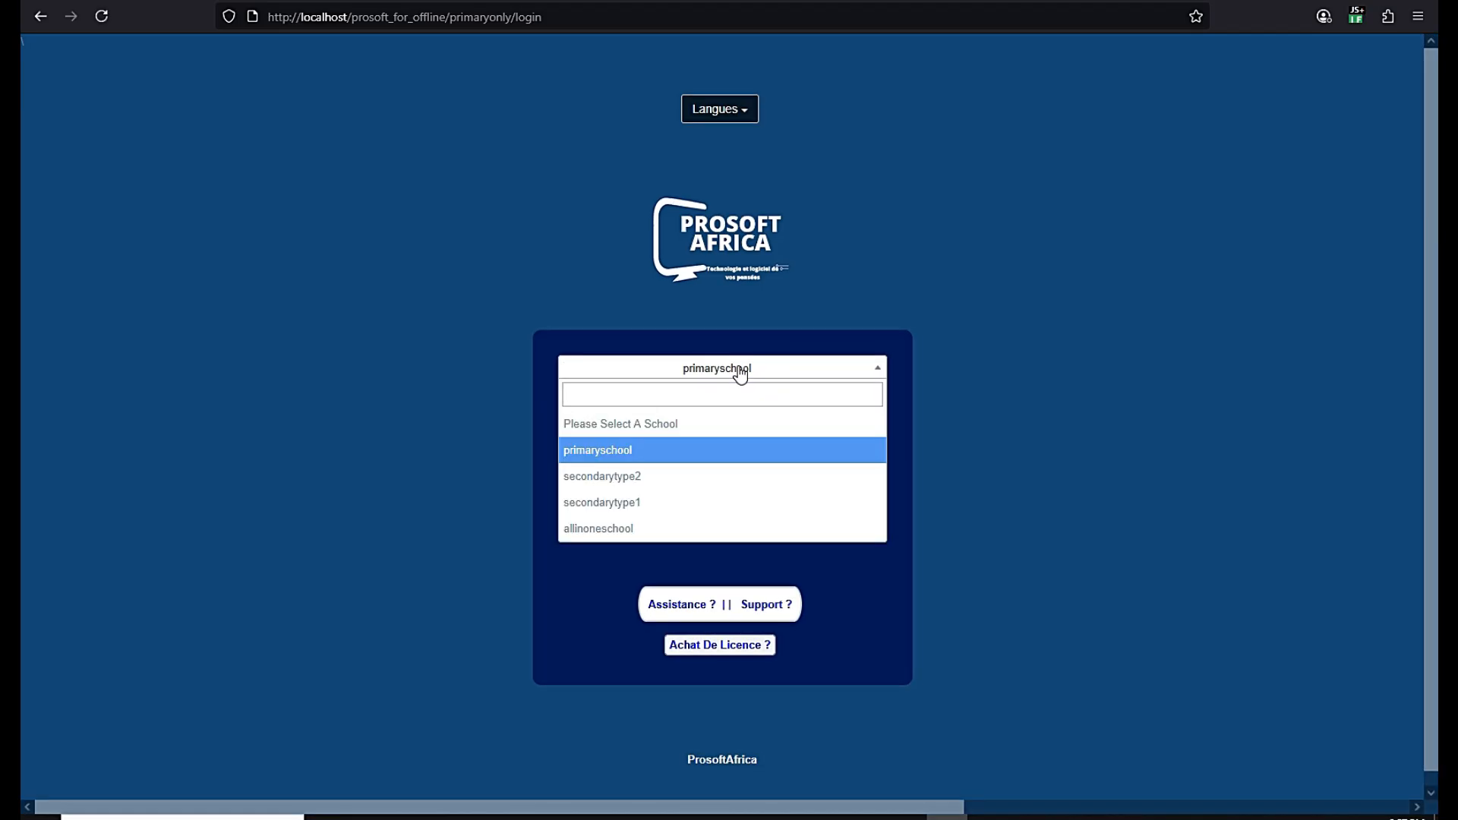
pyautogui.click(644, 479)
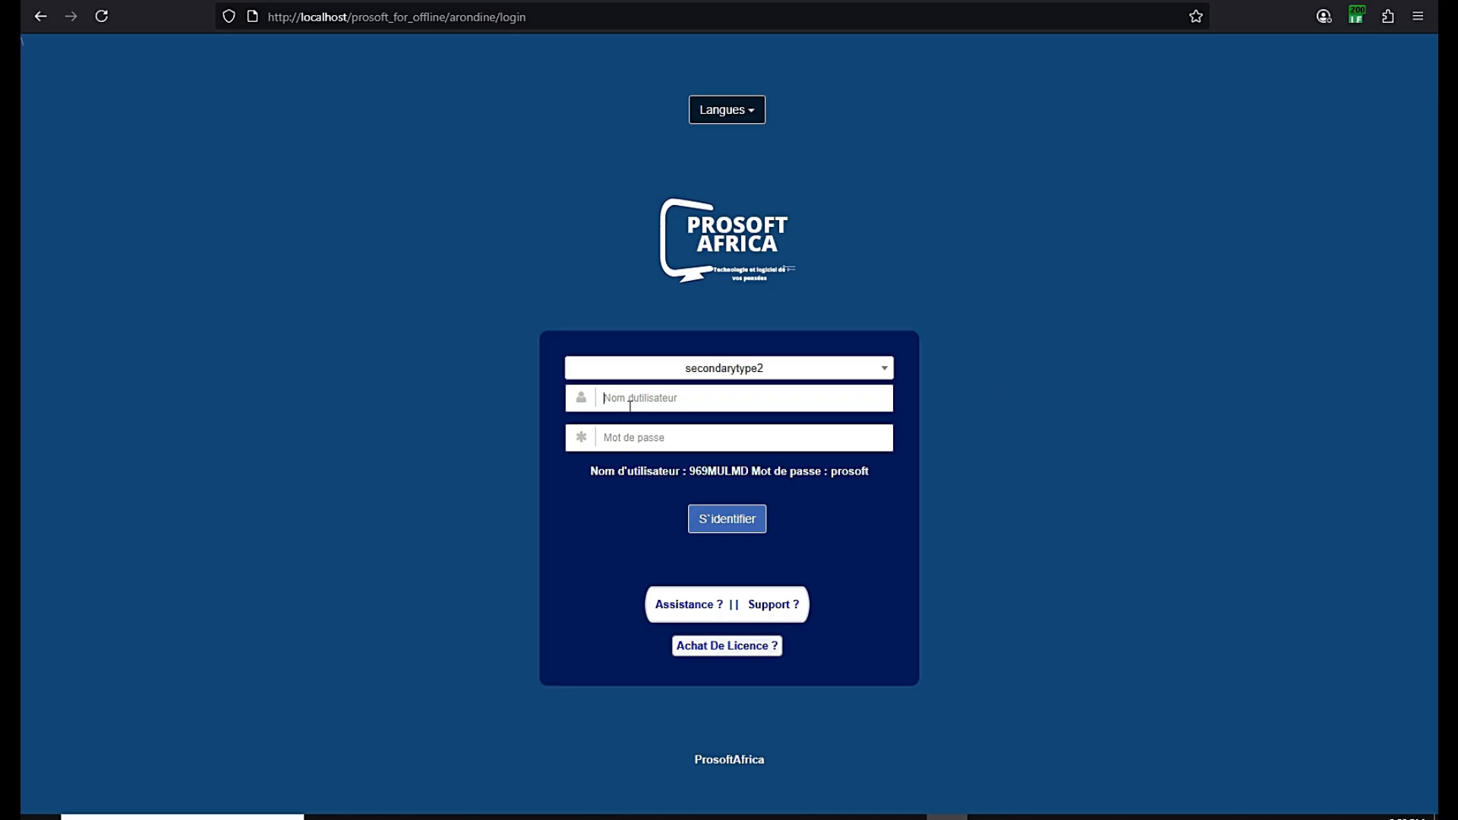
pyautogui.click(717, 646)
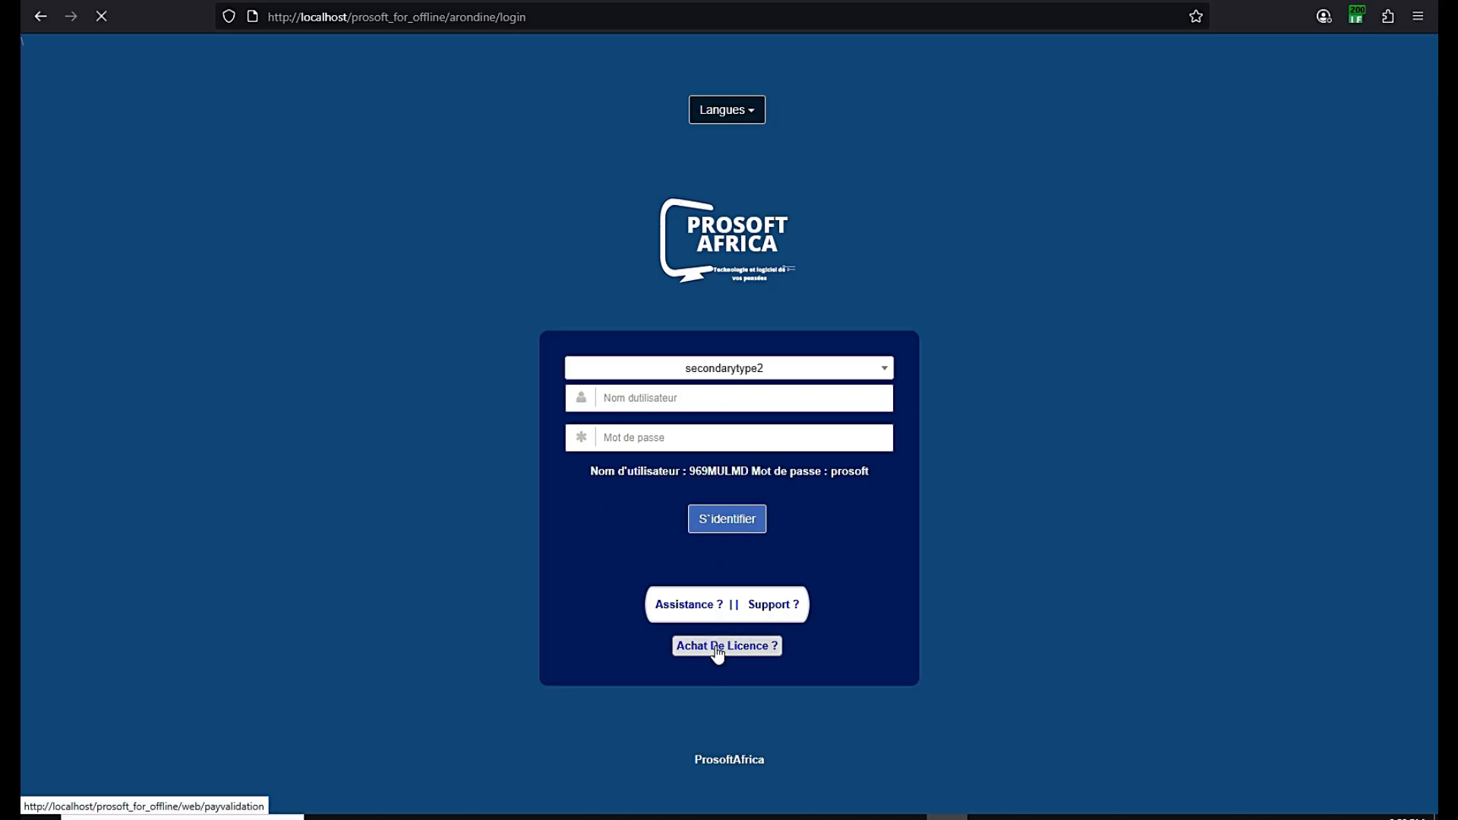
# Enter the transaction number and e-mail on the payvalidation page and submit them
pyautogui.click(913, 817)
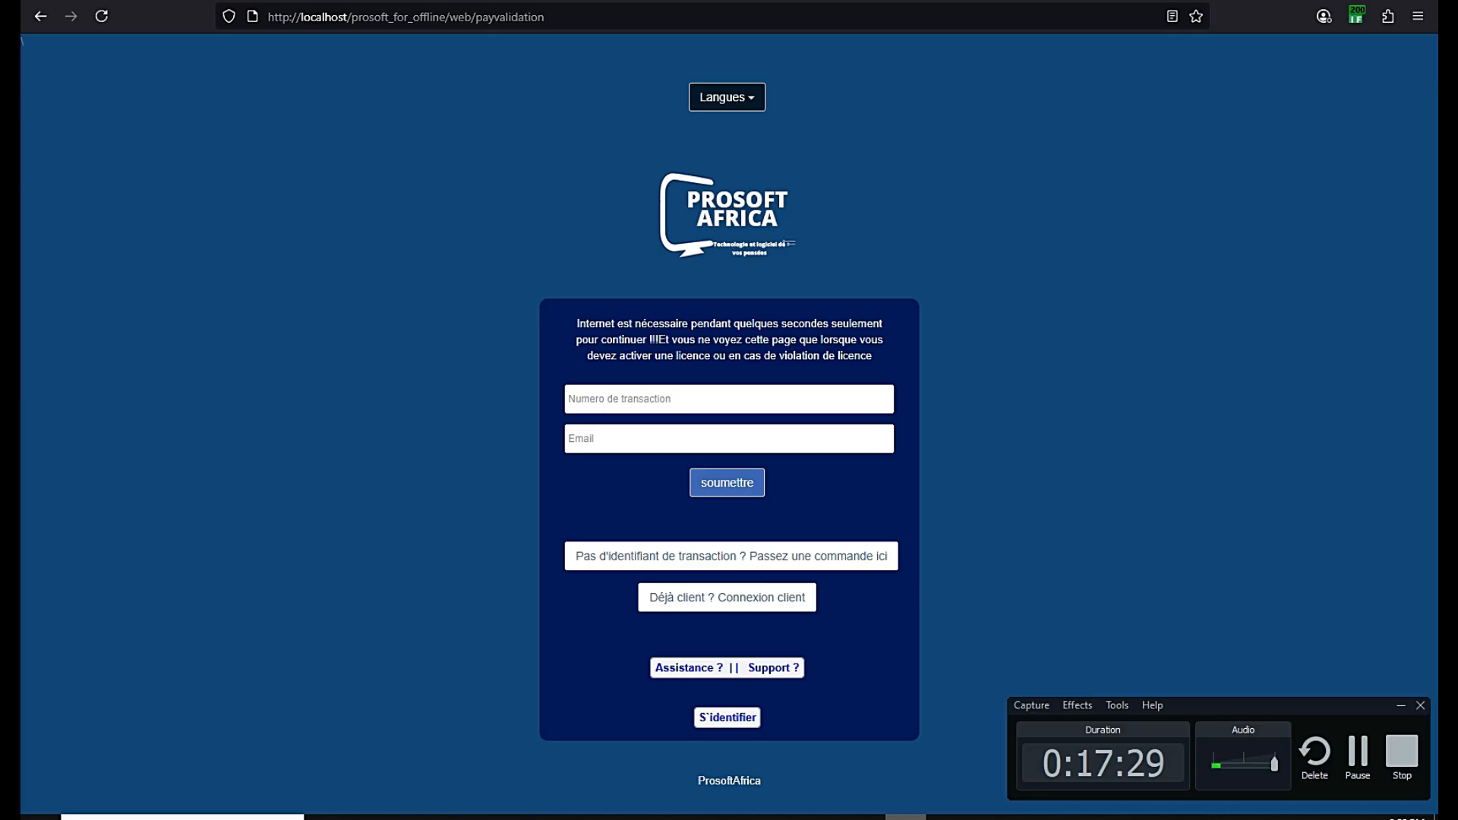
pyautogui.click(906, 818)
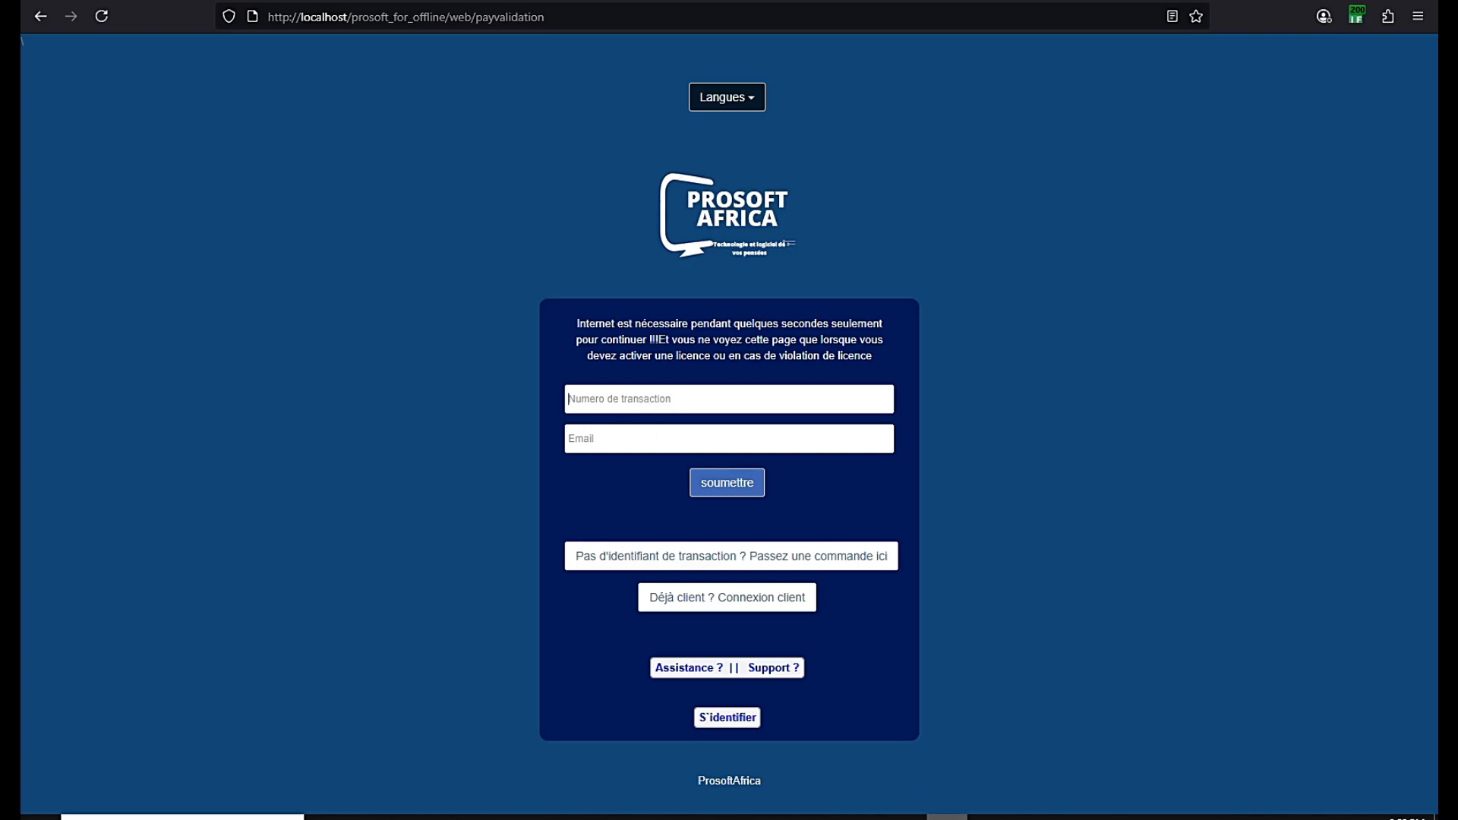
pyautogui.click(906, 816)
pyautogui.click(1357, 769)
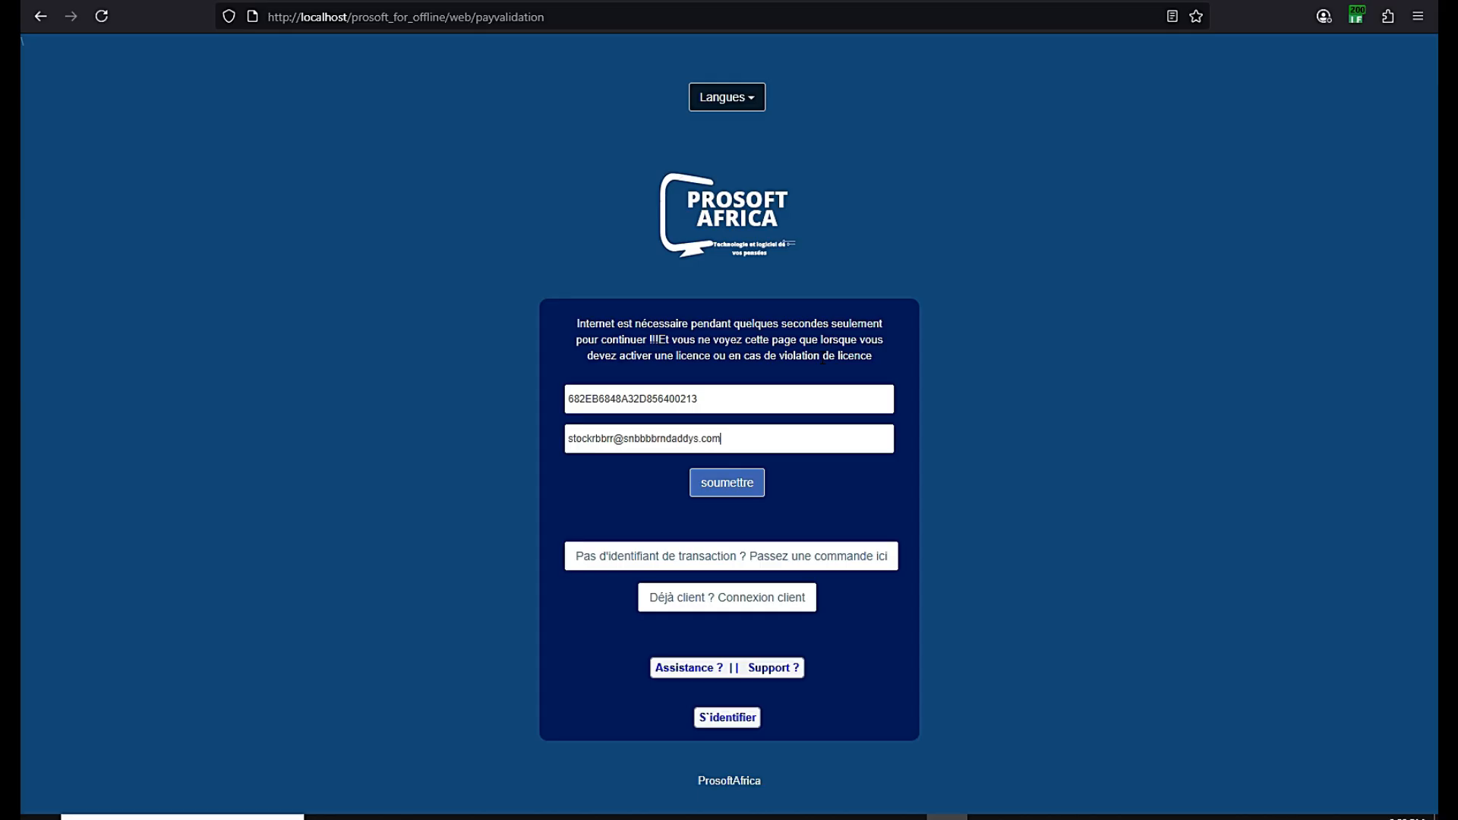
pyautogui.click(727, 487)
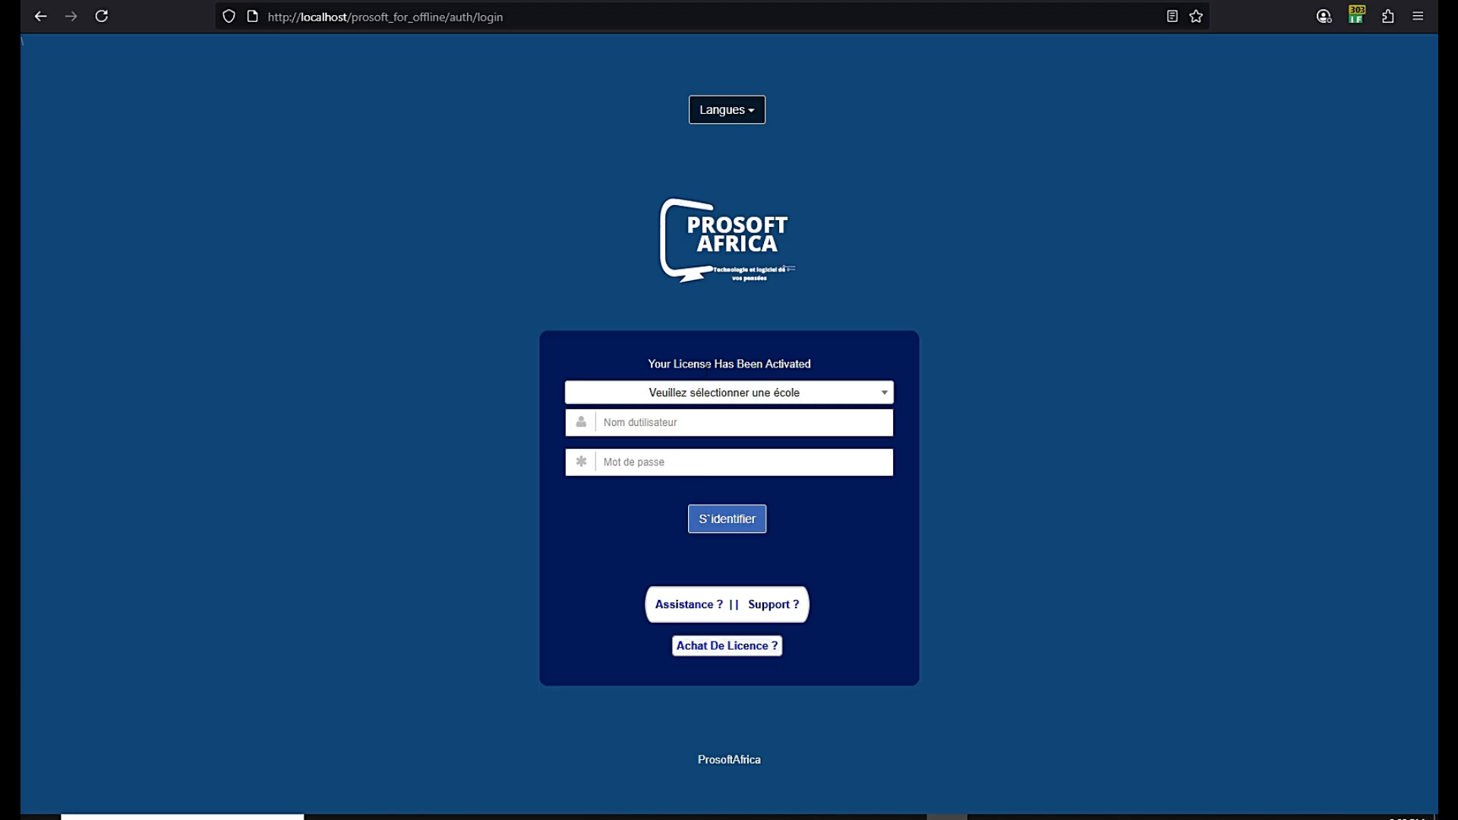
# Choose oppp as the school on the login page
pyautogui.click(710, 394)
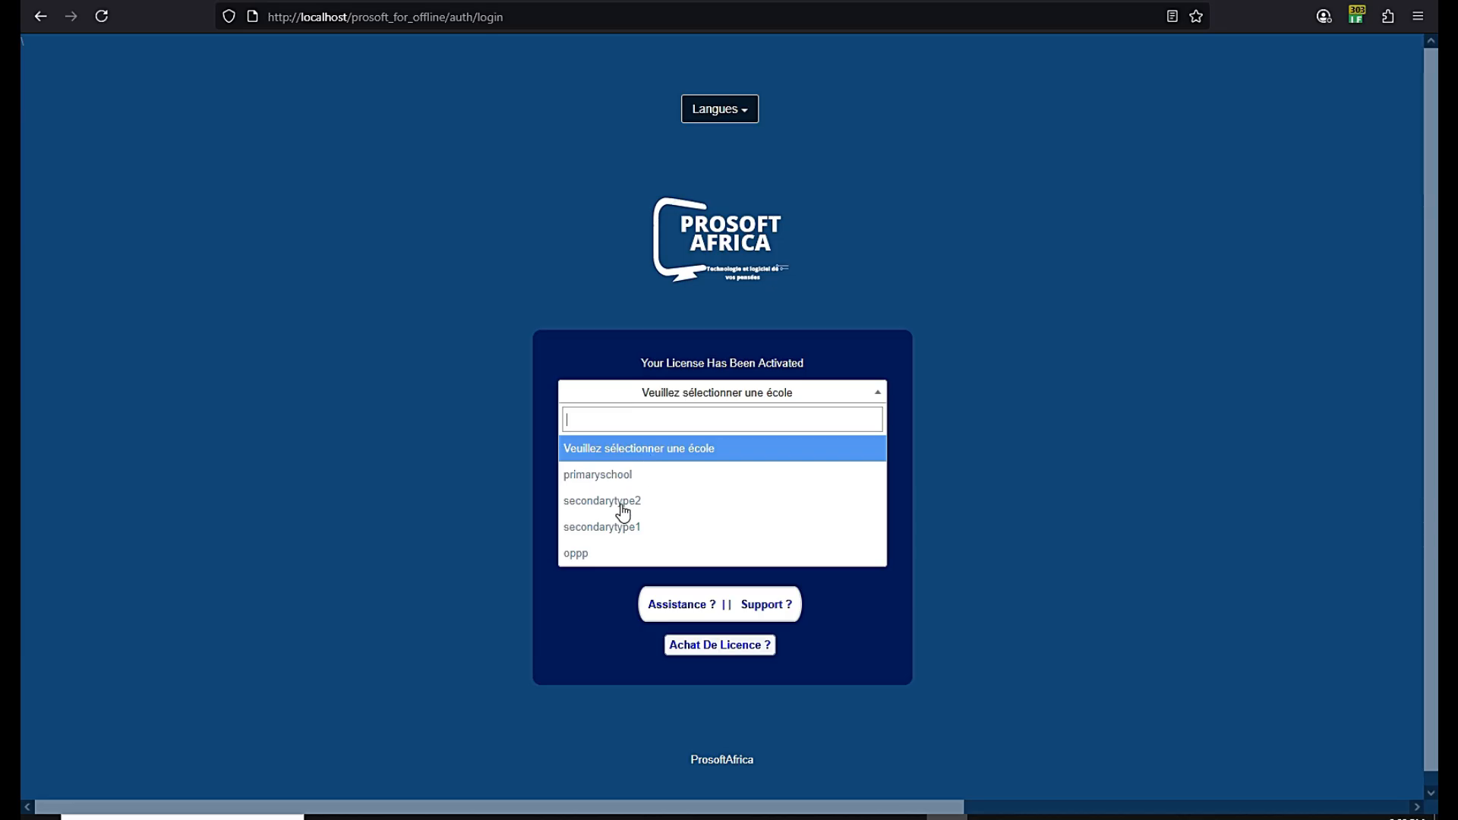
pyautogui.click(594, 563)
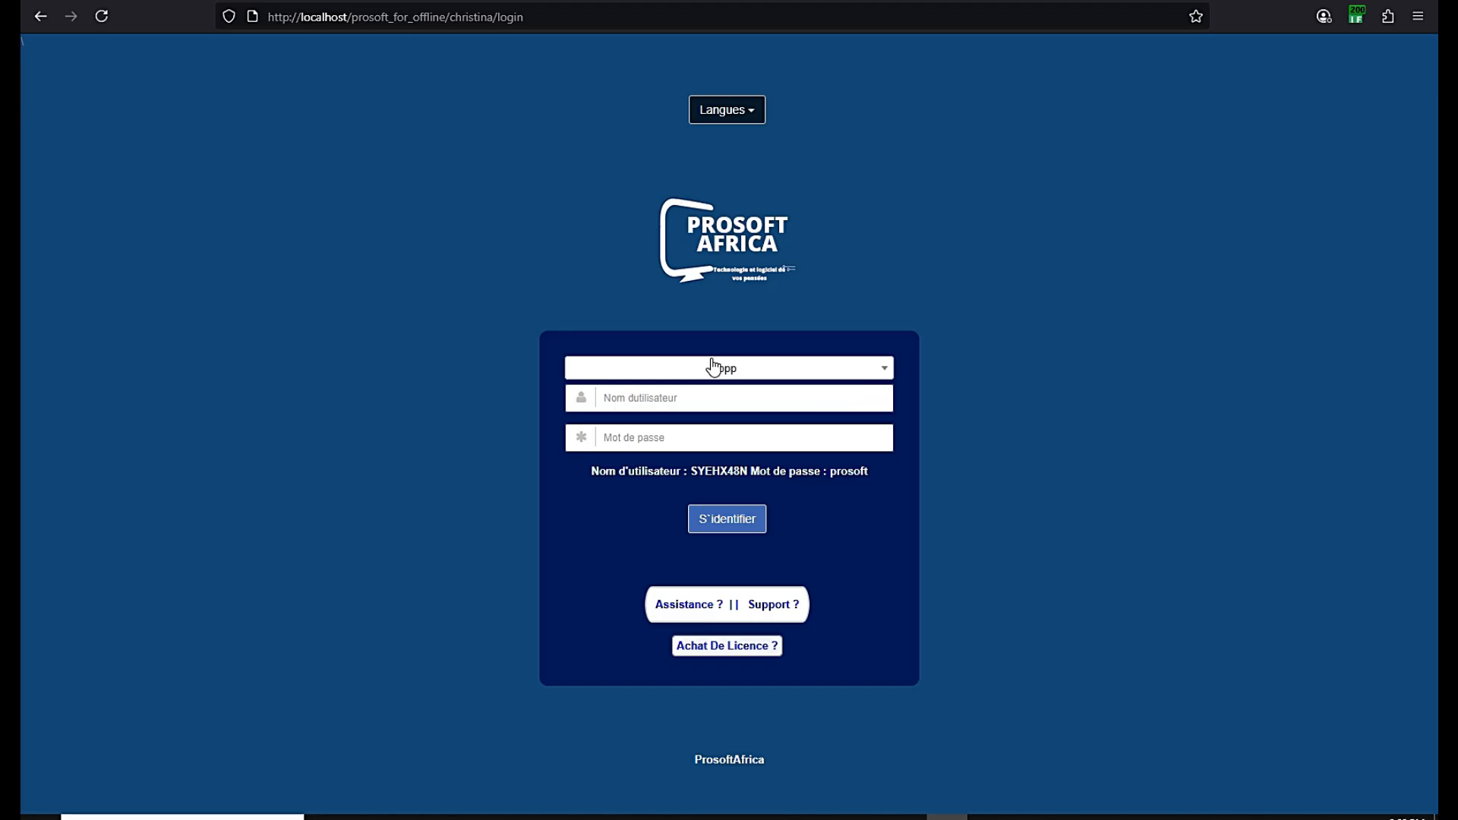
pyautogui.click(742, 370)
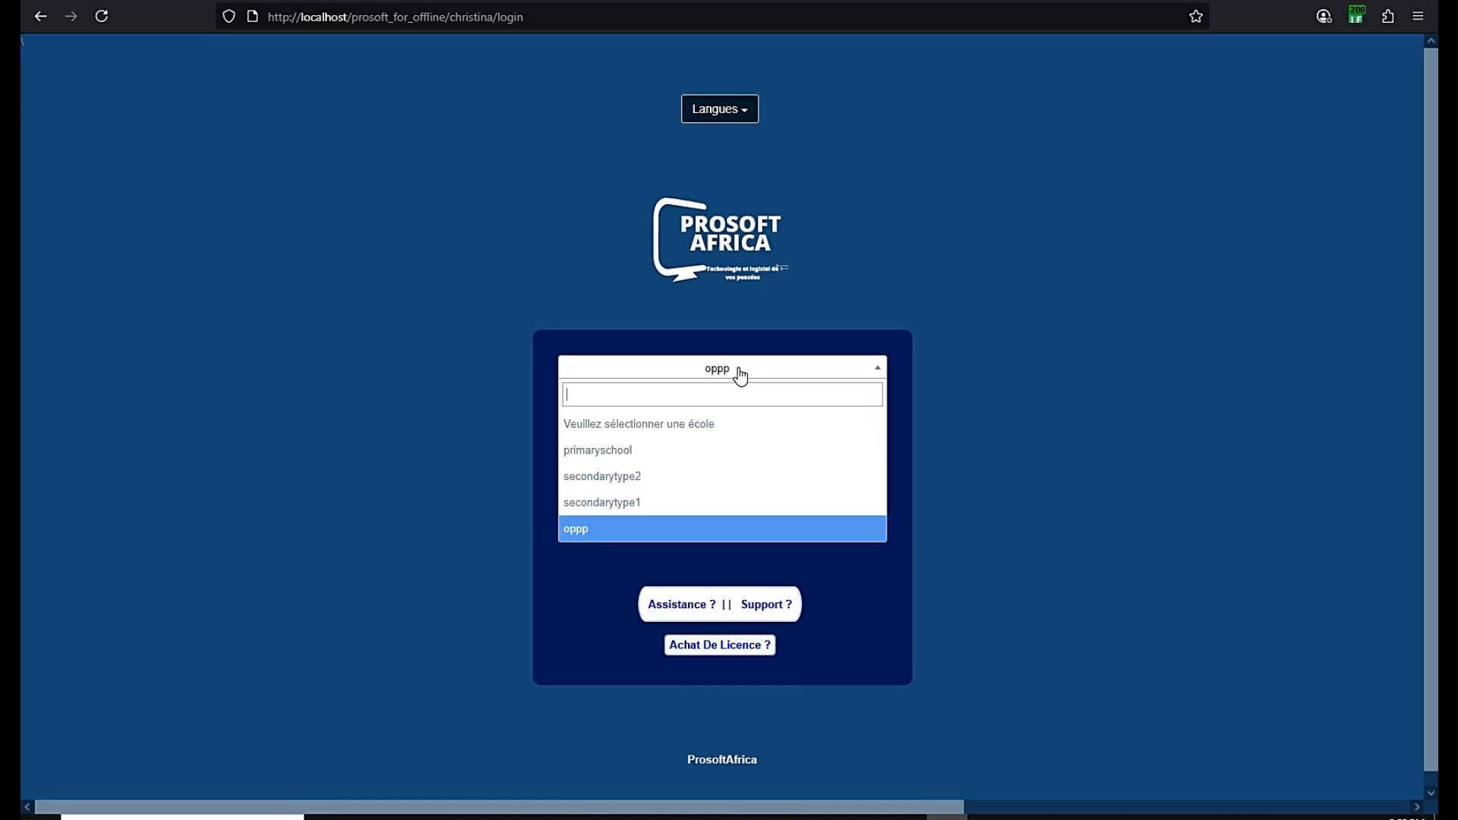
pyautogui.click(586, 536)
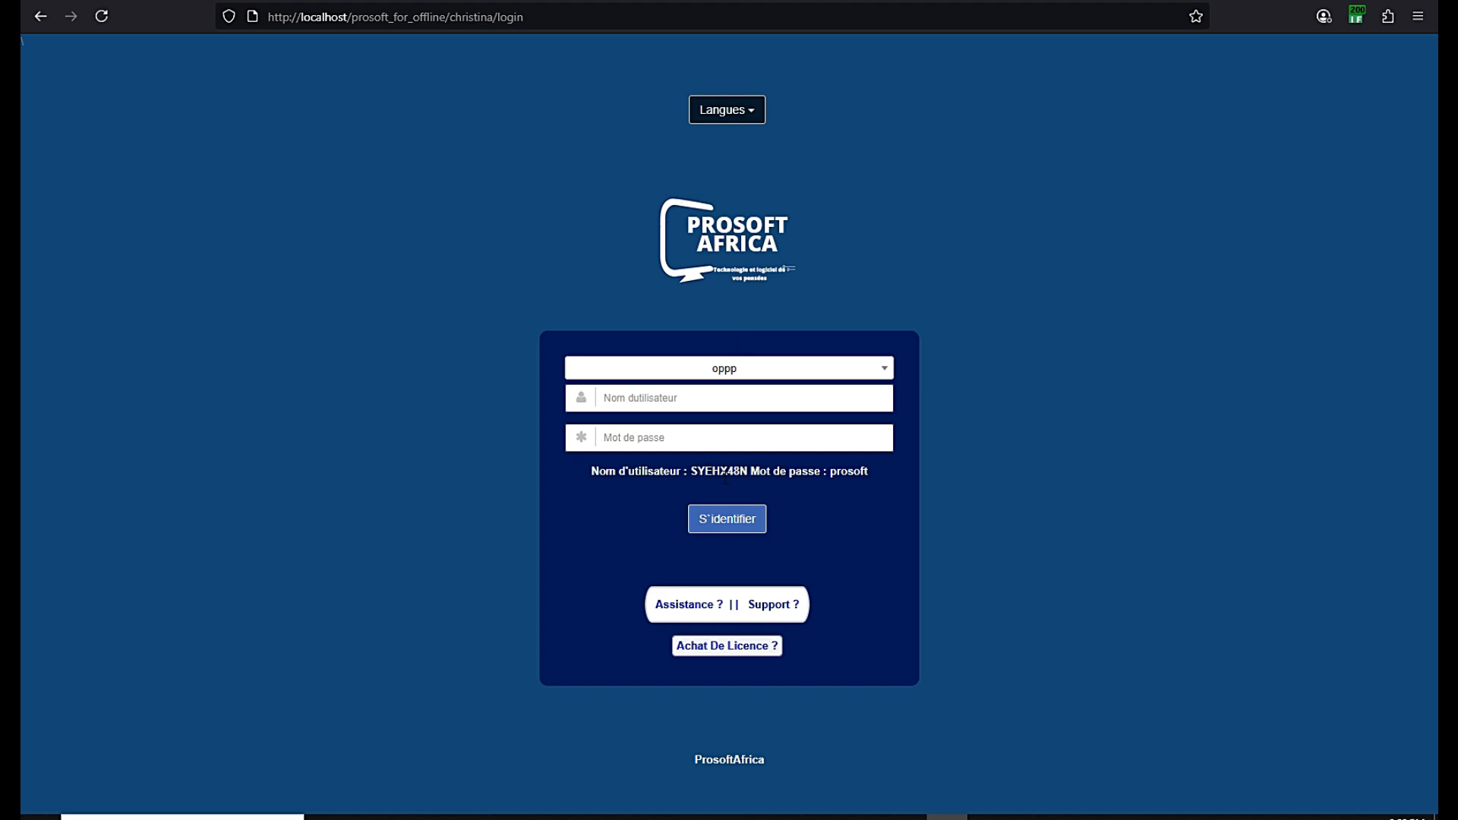
# Copy the hinted demo username and password into the login fields and sign in
pyautogui.moveTo(747, 470); pyautogui.dragTo(692, 470)
pyautogui.rightClick(692, 470)
pyautogui.click(717, 486)
pyautogui.rightClick(657, 403)
pyautogui.click(683, 564)
pyautogui.moveTo(868, 470); pyautogui.dragTo(831, 471)
pyautogui.rightClick(836, 472)
pyautogui.click(854, 488)
pyautogui.rightClick(641, 437)
pyautogui.click(666, 620)
pyautogui.click(717, 523)
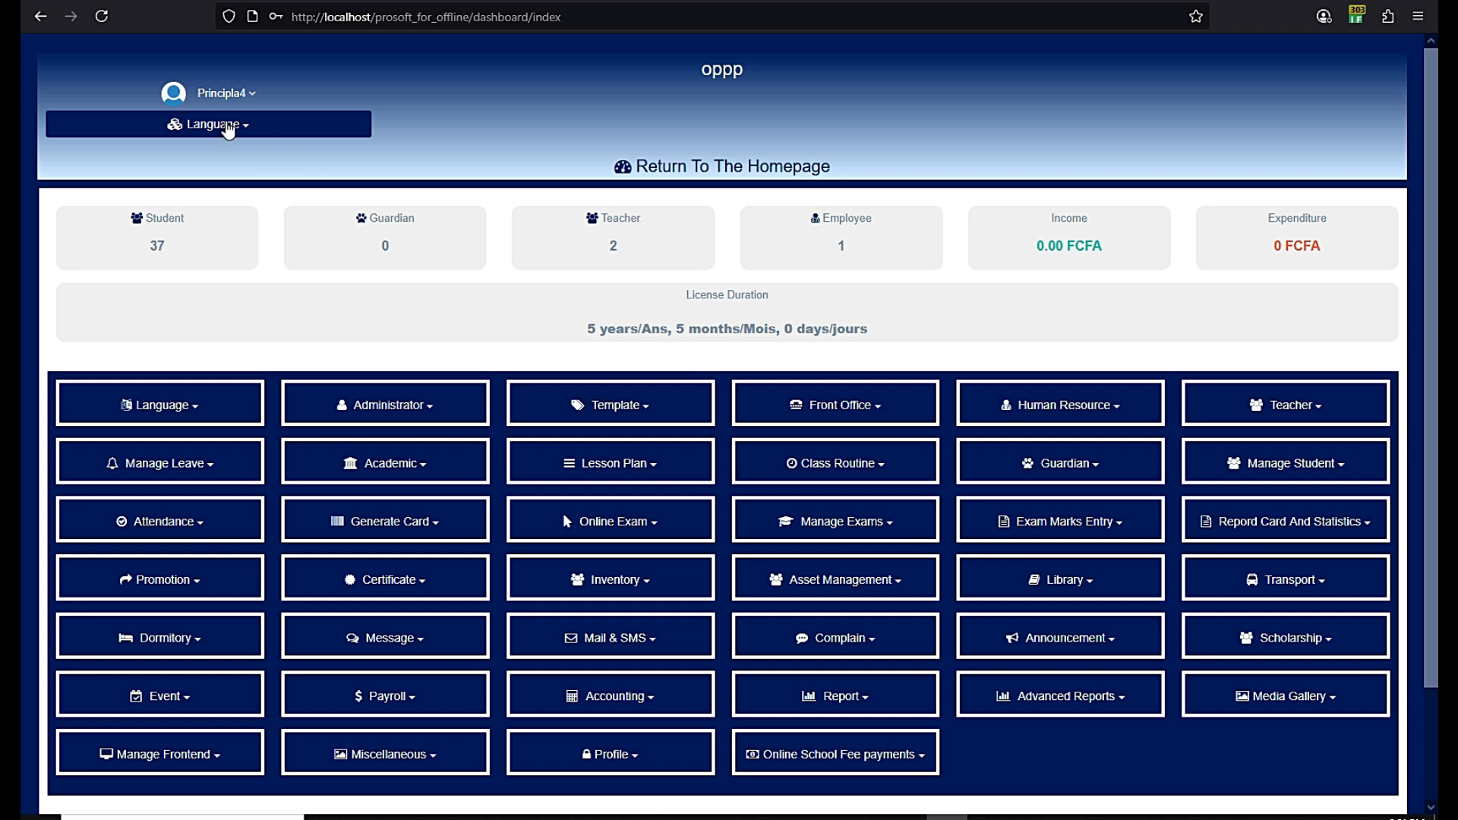
# Choose French from the Language dropdown at the top of the oppp dashboard
pyautogui.click(227, 126)
pyautogui.click(77, 185)
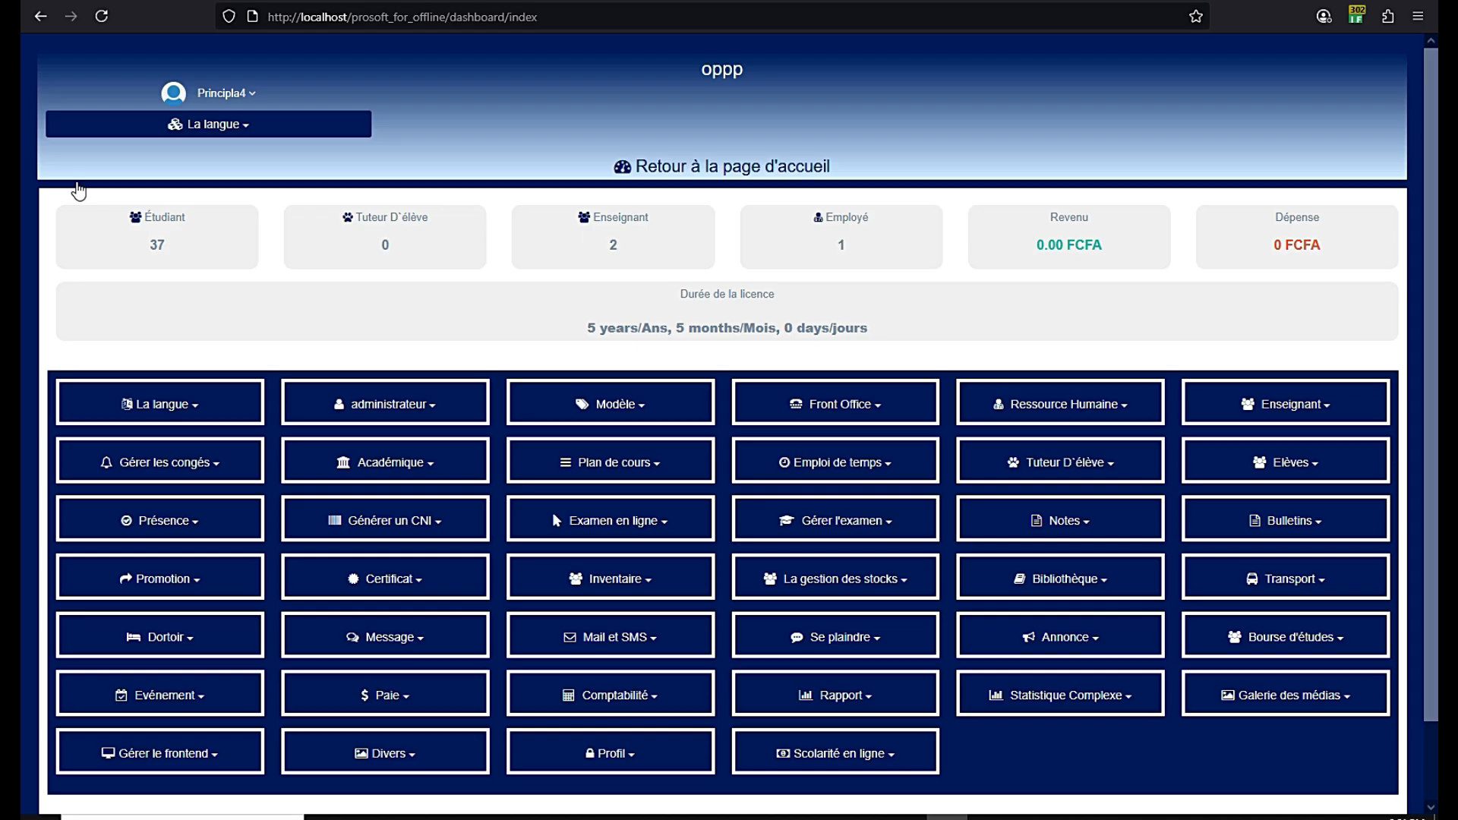
pyautogui.click(906, 817)
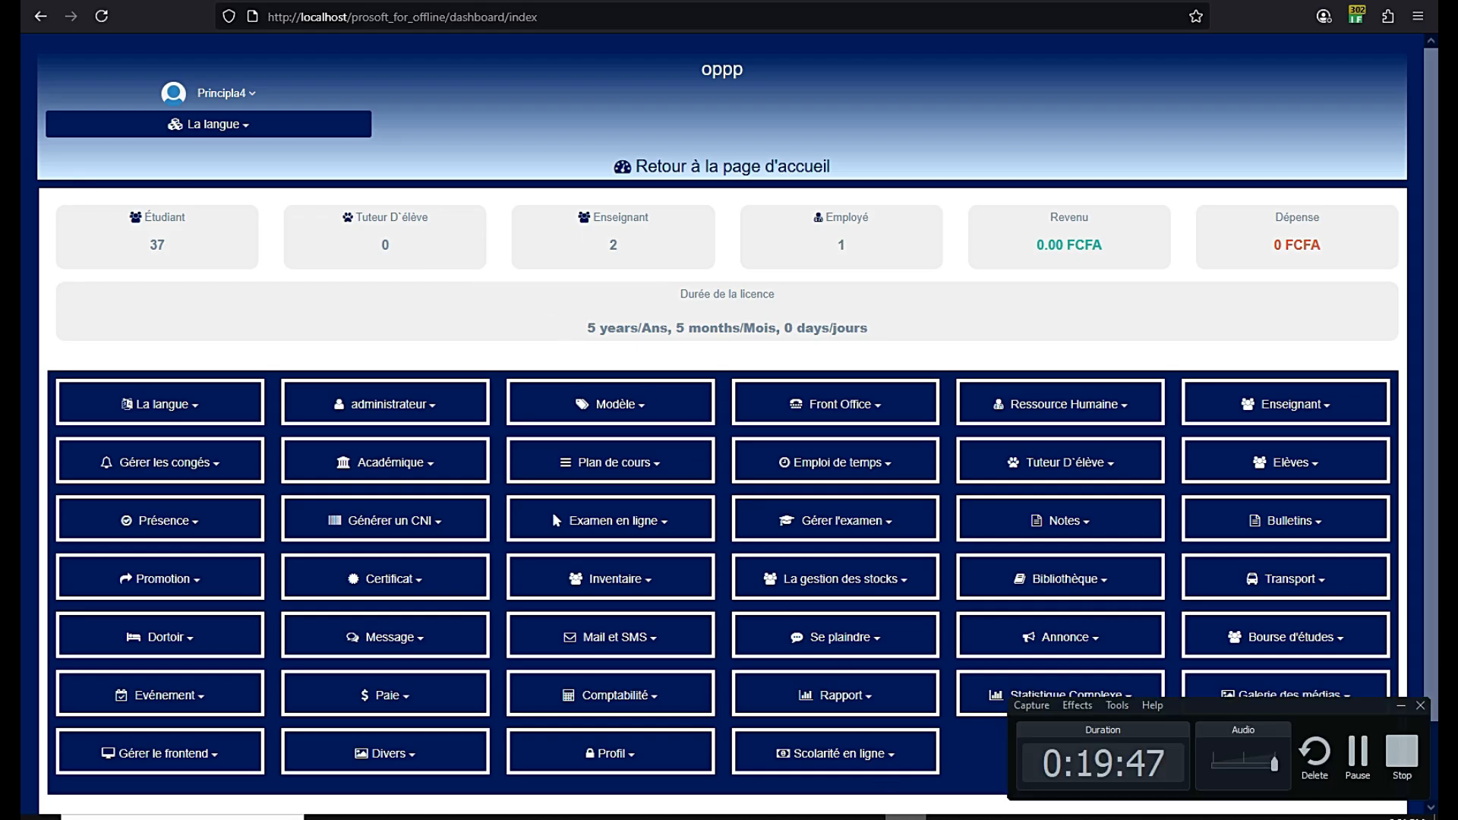
pyautogui.click(906, 818)
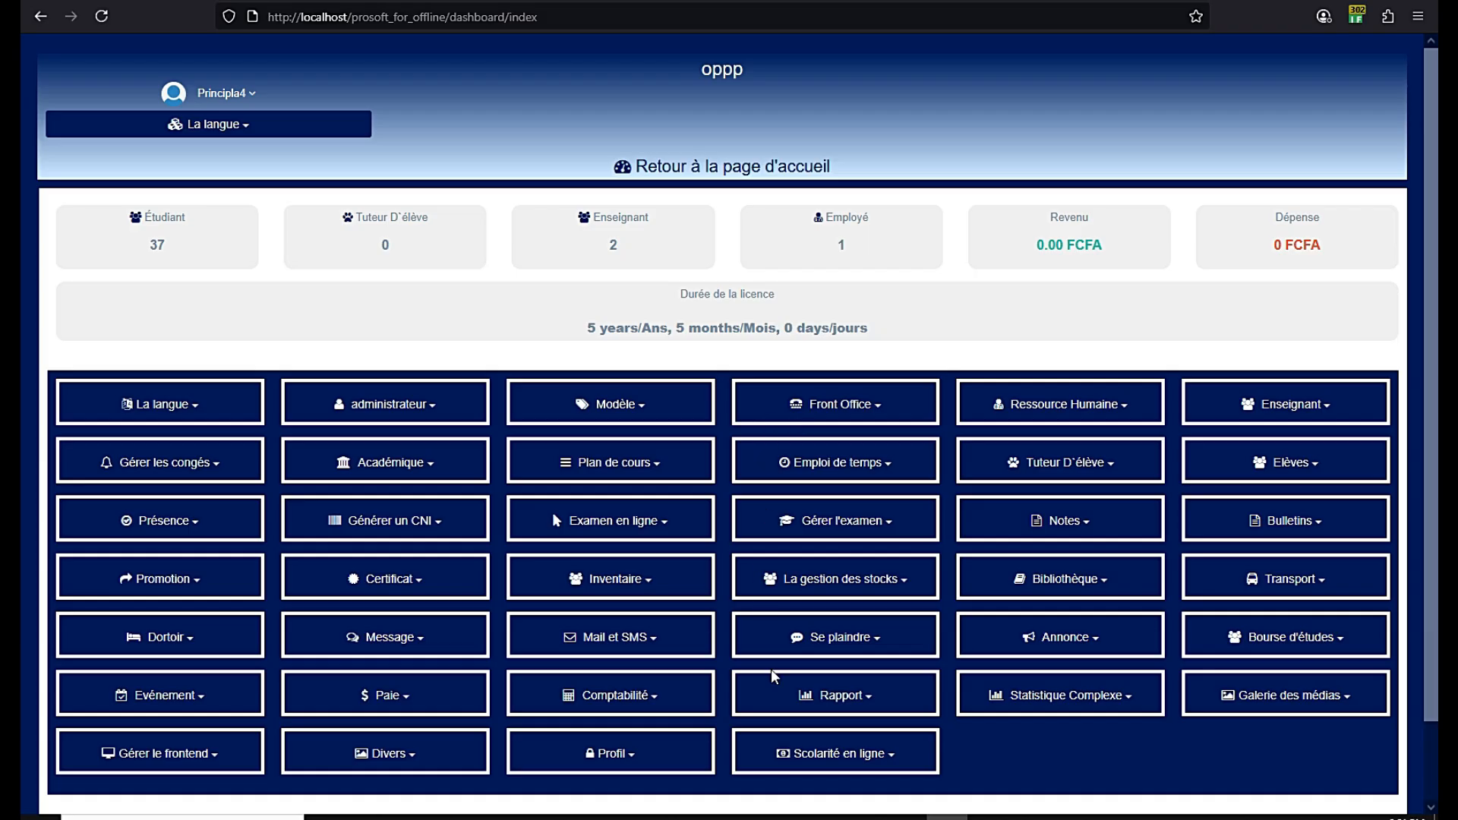
# Highlight the dashboard's student count 37 and teacher count 2
pyautogui.moveTo(142, 244); pyautogui.dragTo(166, 242)
pyautogui.moveTo(601, 244); pyautogui.dragTo(621, 248)
pyautogui.scroll(-1, 617, 408)
pyautogui.scroll(1, 615, 410)
# Reset all school data in the administration settings, then confirm deleting all system and sample data
pyautogui.click(416, 411)
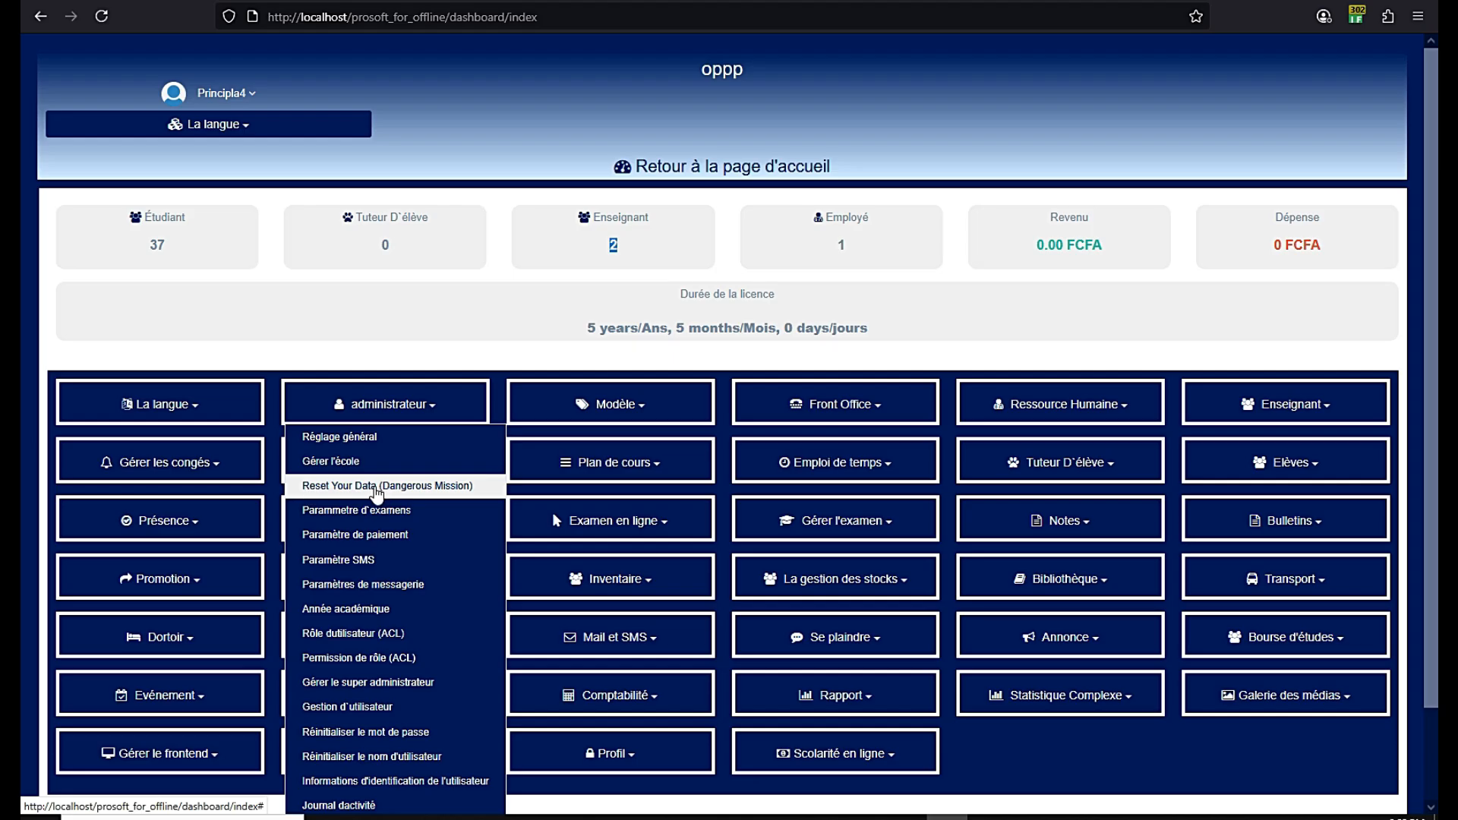
pyautogui.click(377, 492)
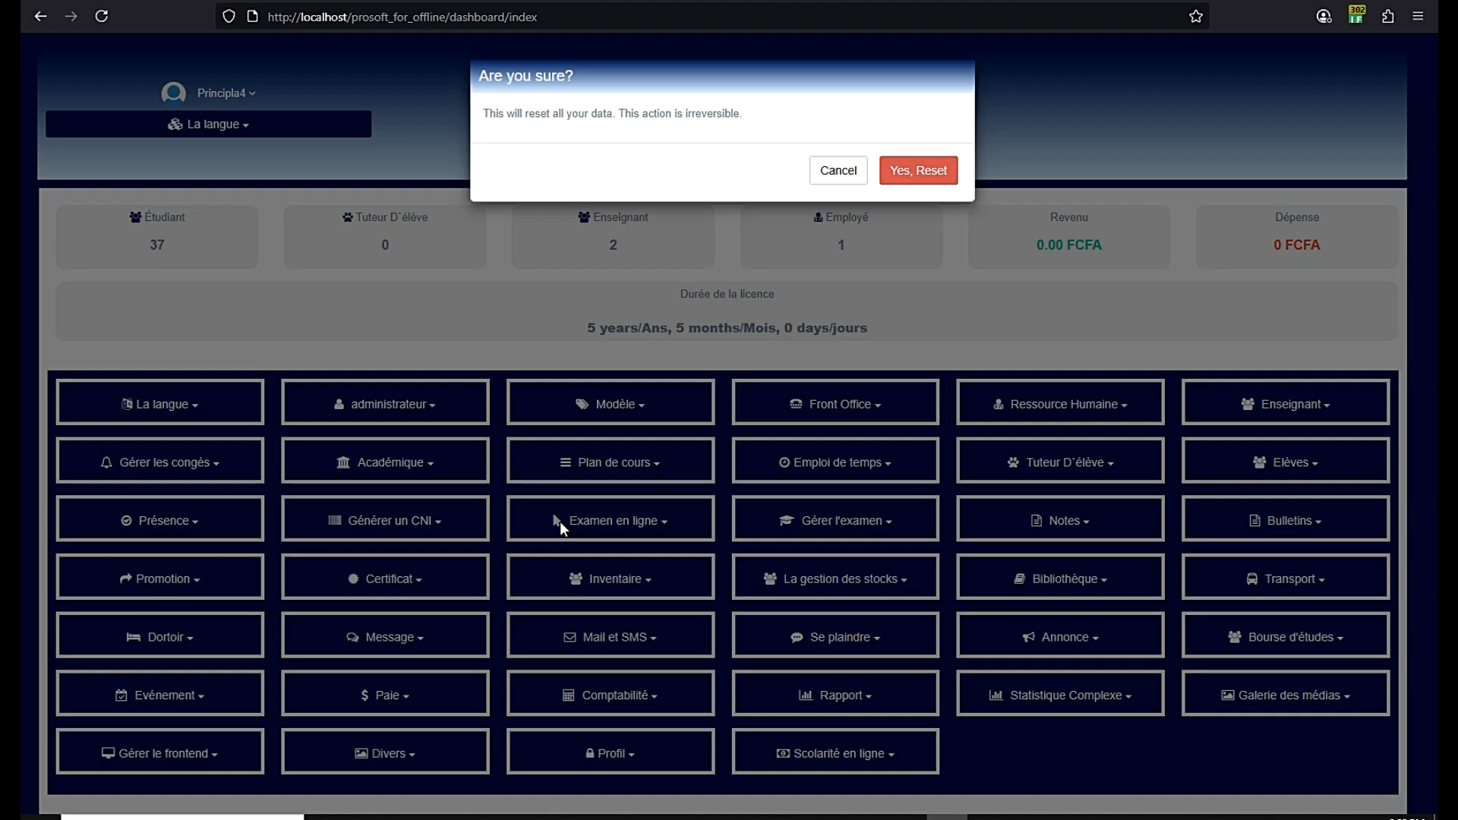
pyautogui.click(911, 174)
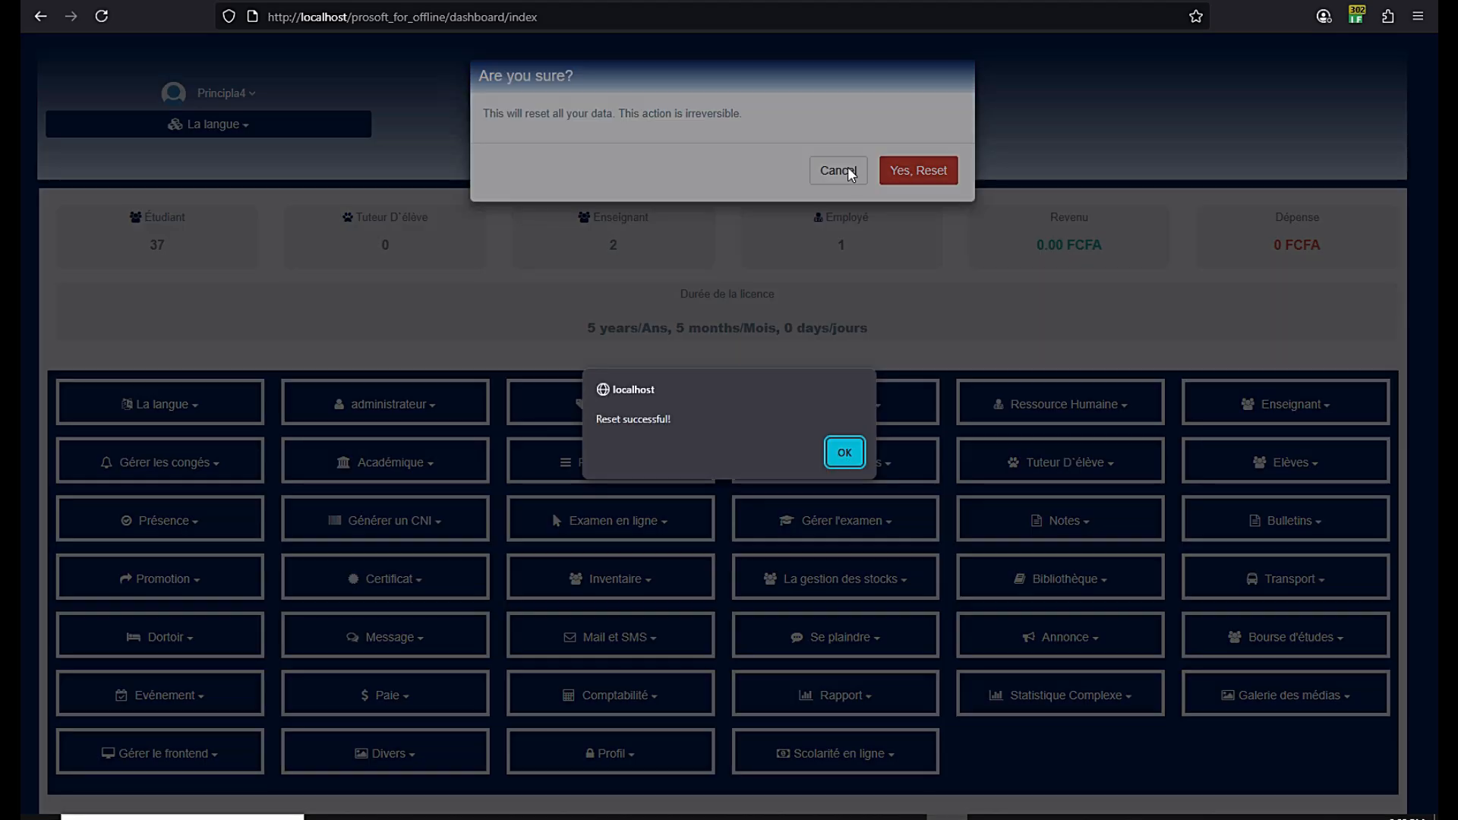
pyautogui.click(844, 452)
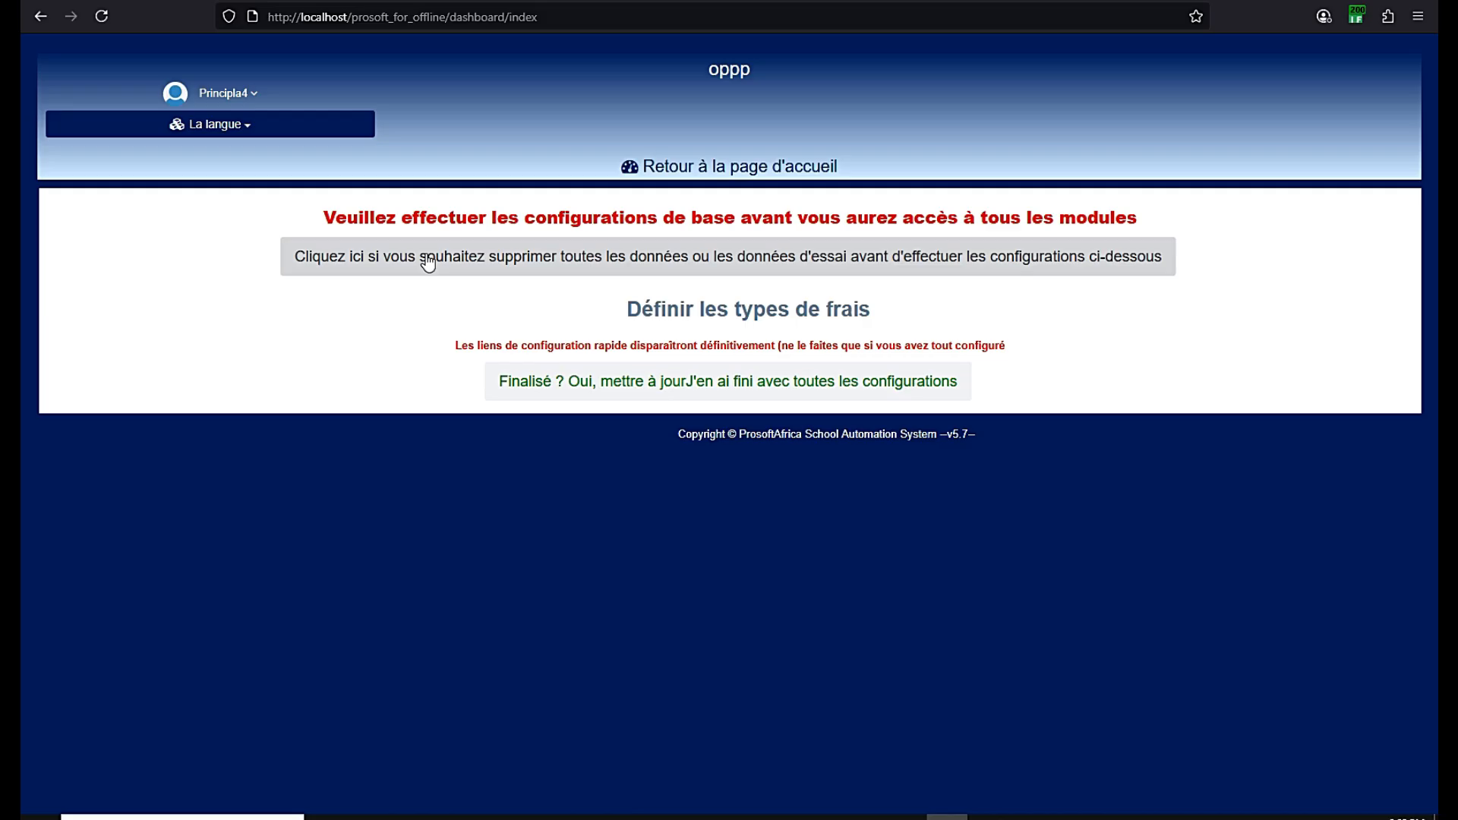
pyautogui.click(448, 269)
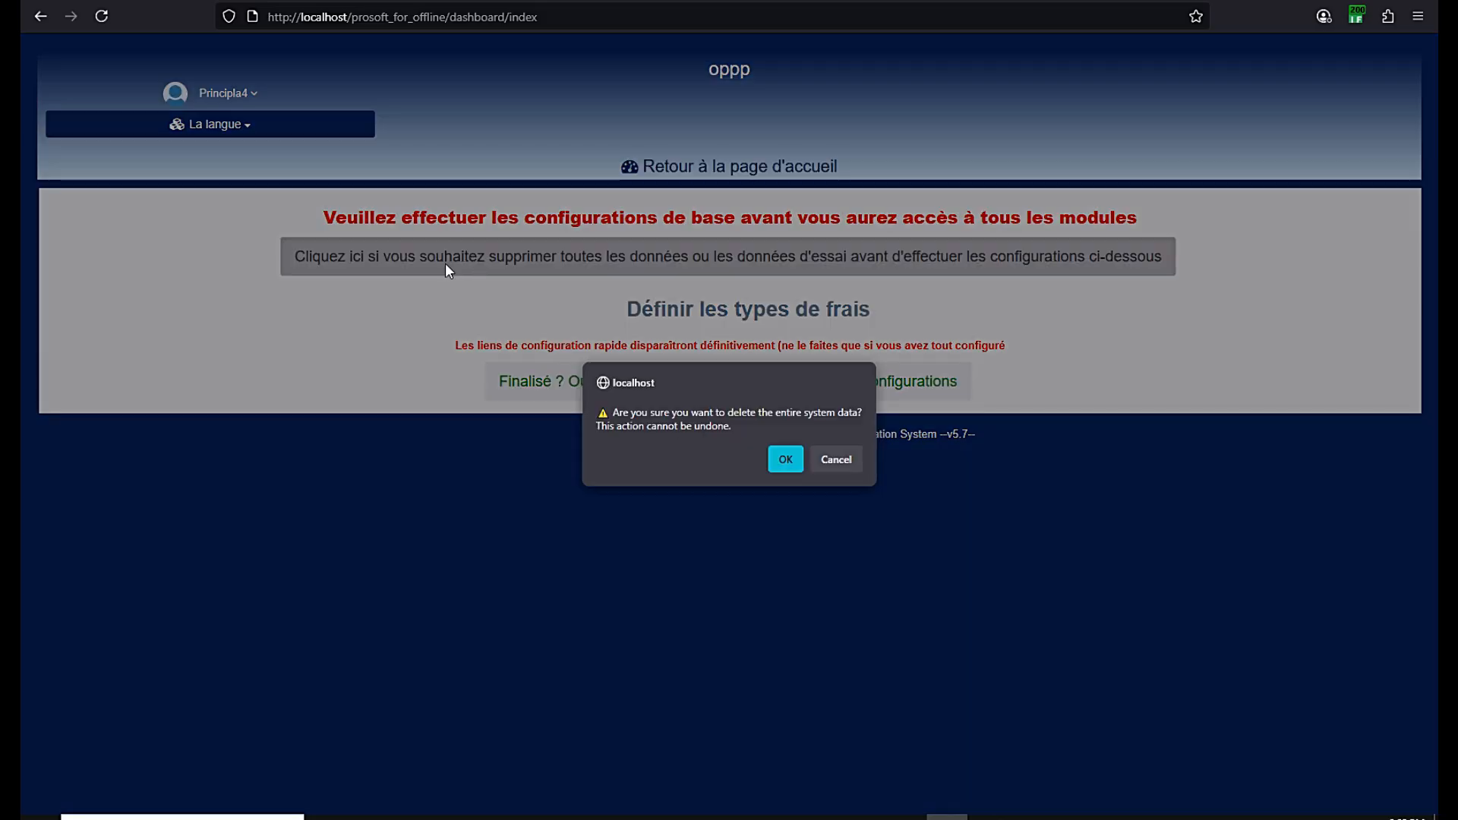
pyautogui.click(786, 459)
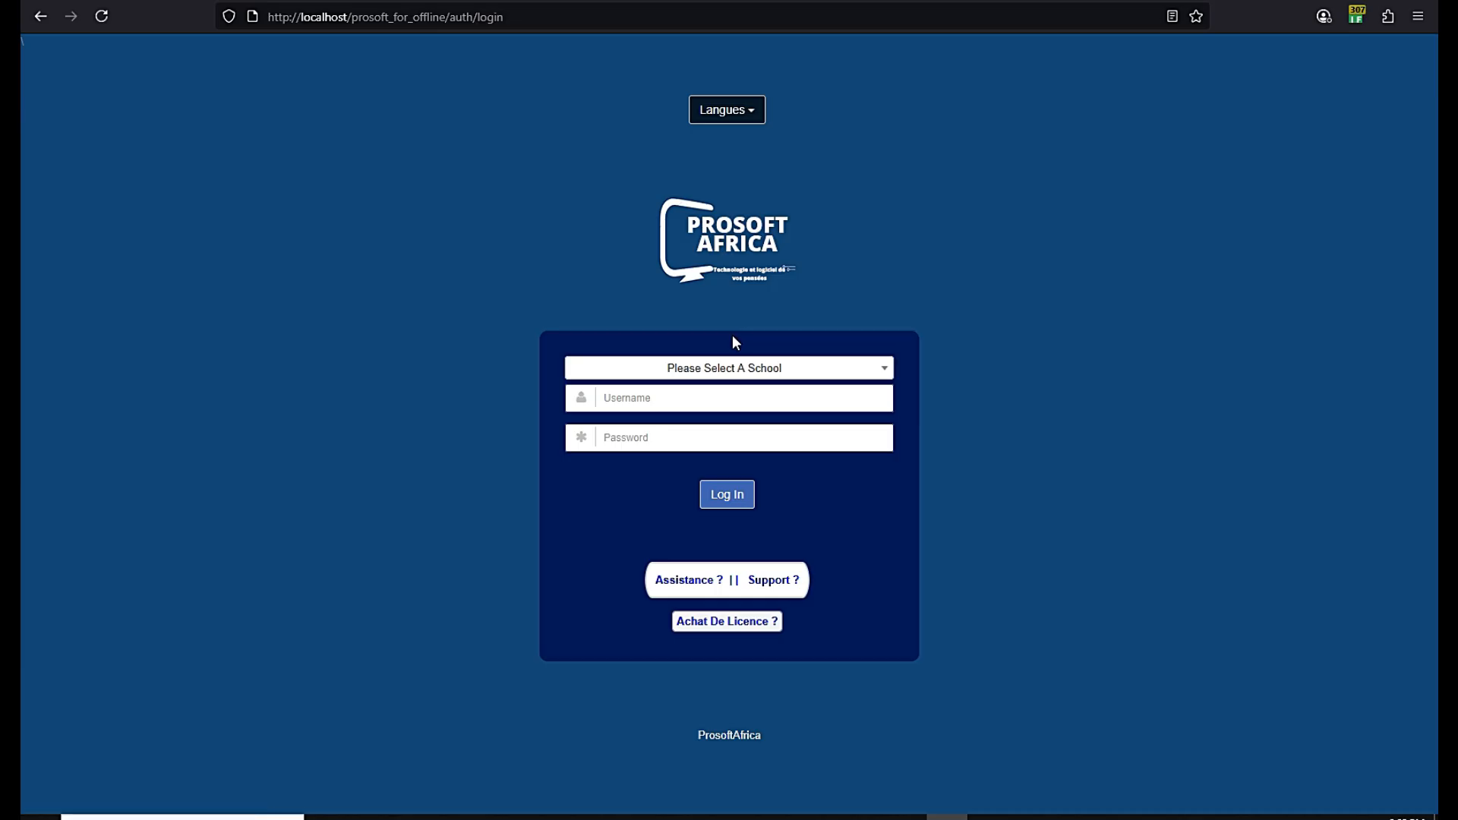
# On the login page, switch the language to Français and select school oppp
pyautogui.click(714, 368)
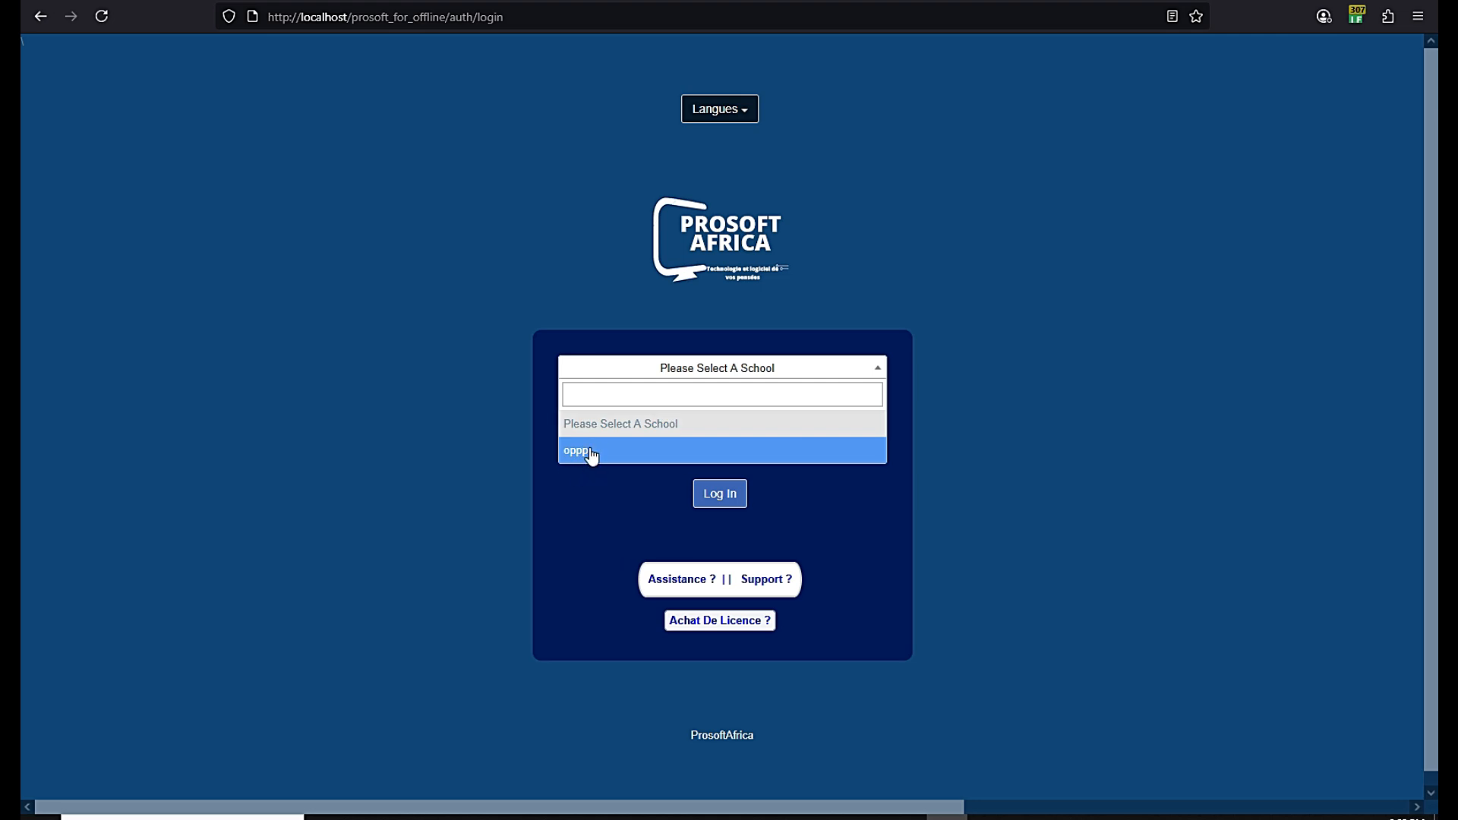
pyautogui.click(610, 190)
pyautogui.click(725, 114)
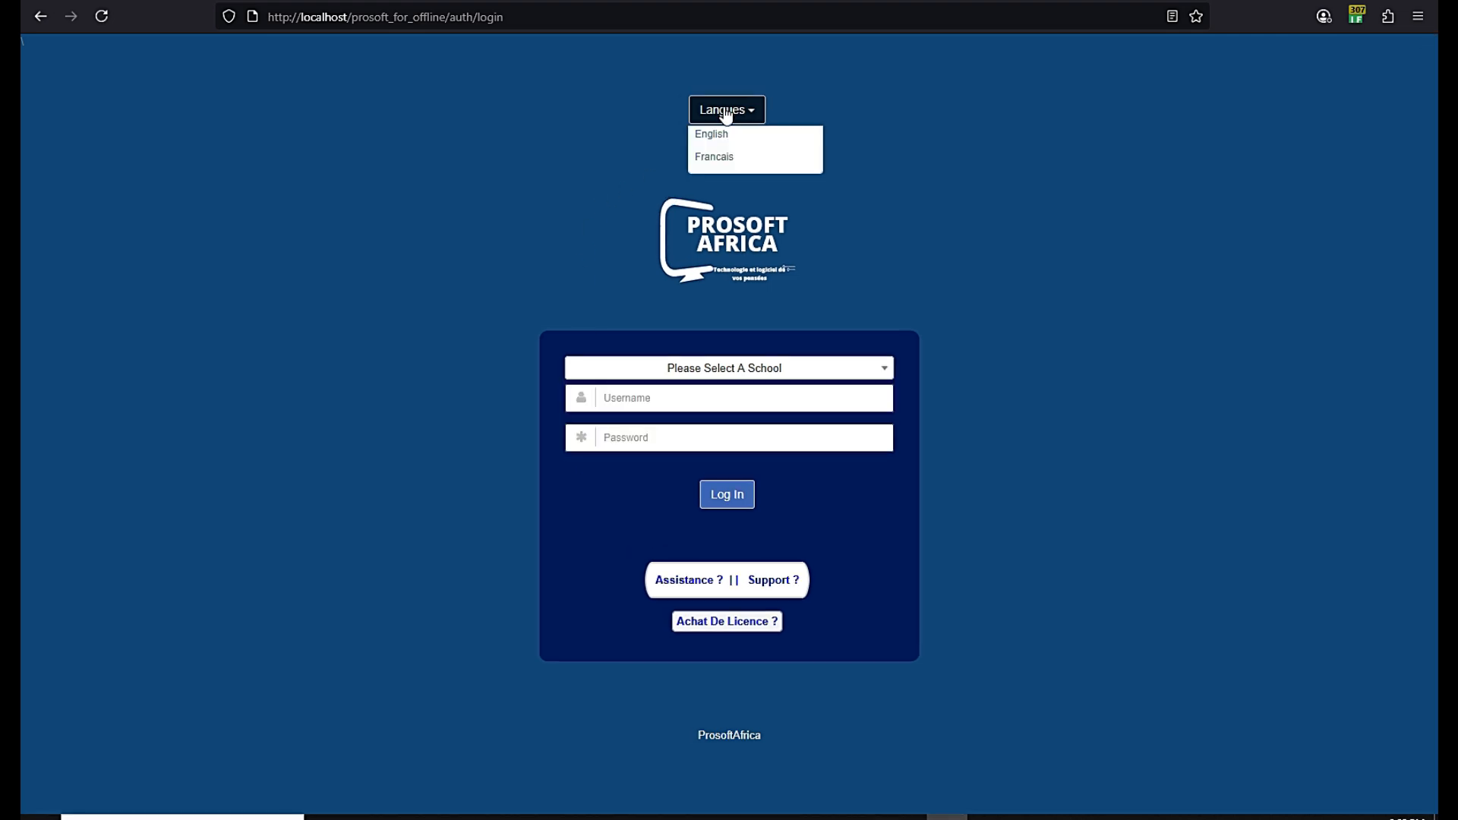
pyautogui.click(723, 164)
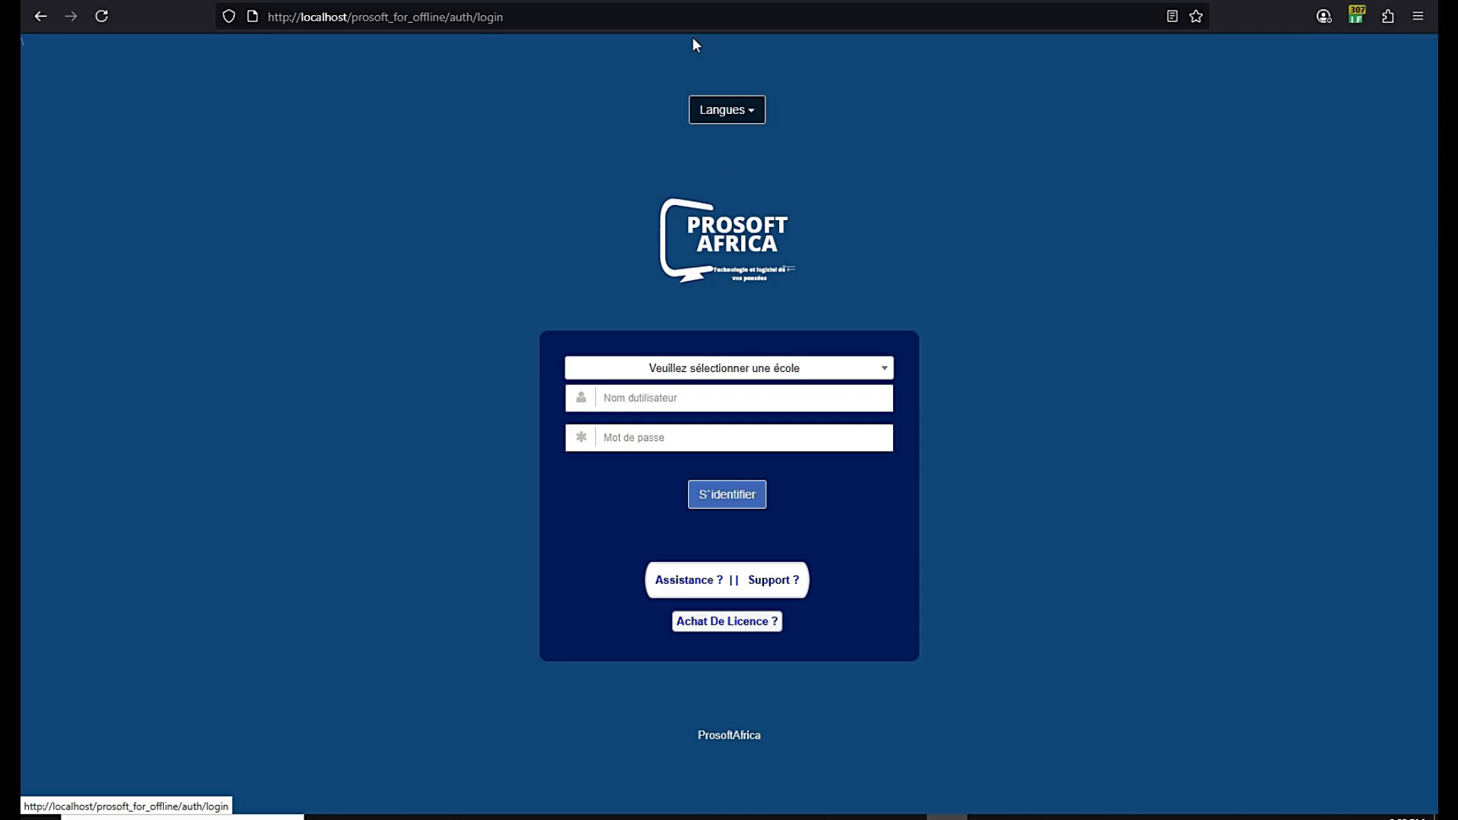
pyautogui.click(700, 368)
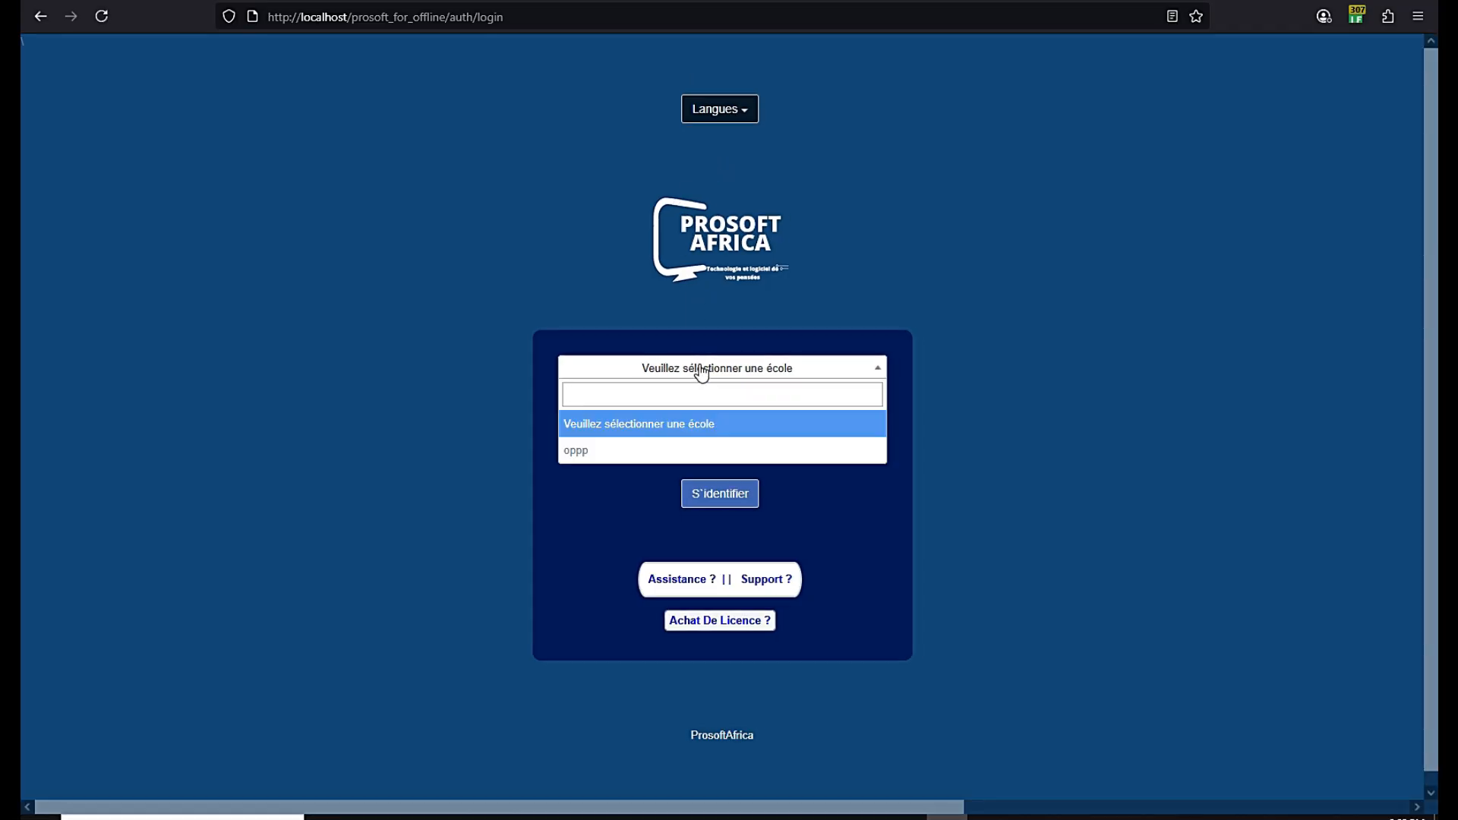
pyautogui.click(629, 458)
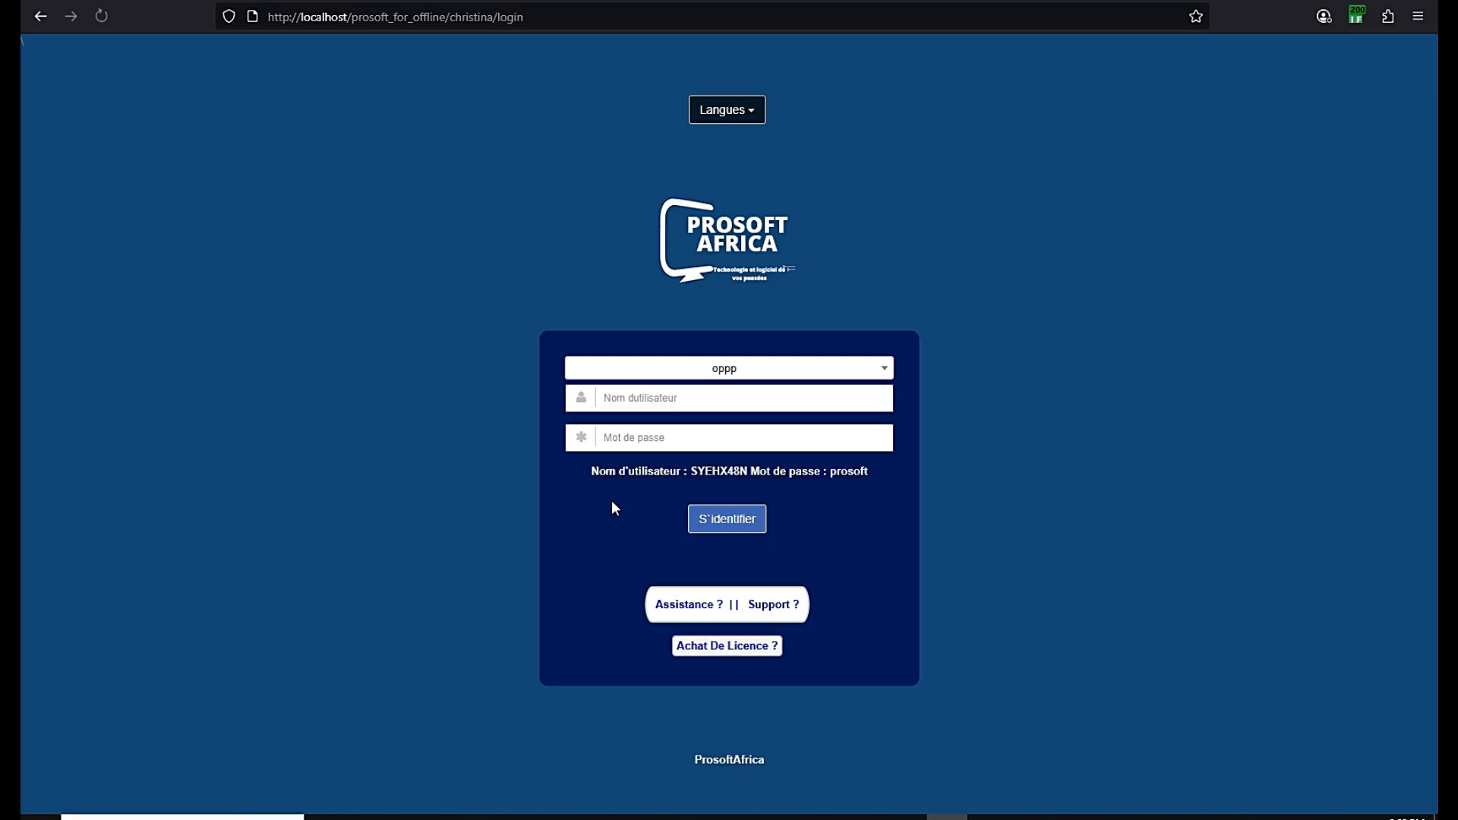
# Copy the hinted username and password into their fields and sign in
pyautogui.moveTo(748, 471); pyautogui.dragTo(691, 470)
pyautogui.rightClick(698, 475)
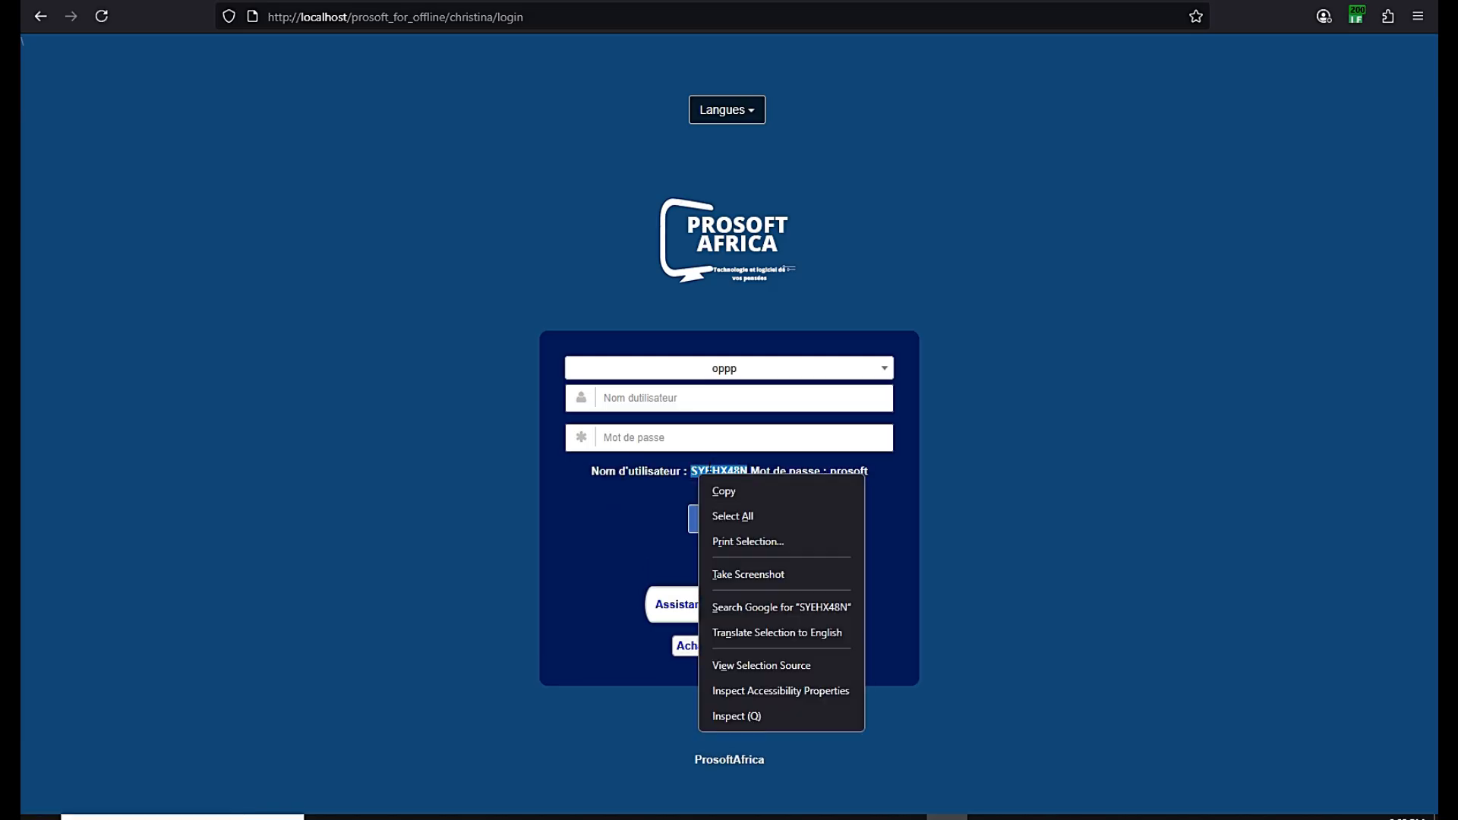
pyautogui.click(723, 492)
pyautogui.rightClick(657, 396)
pyautogui.click(684, 555)
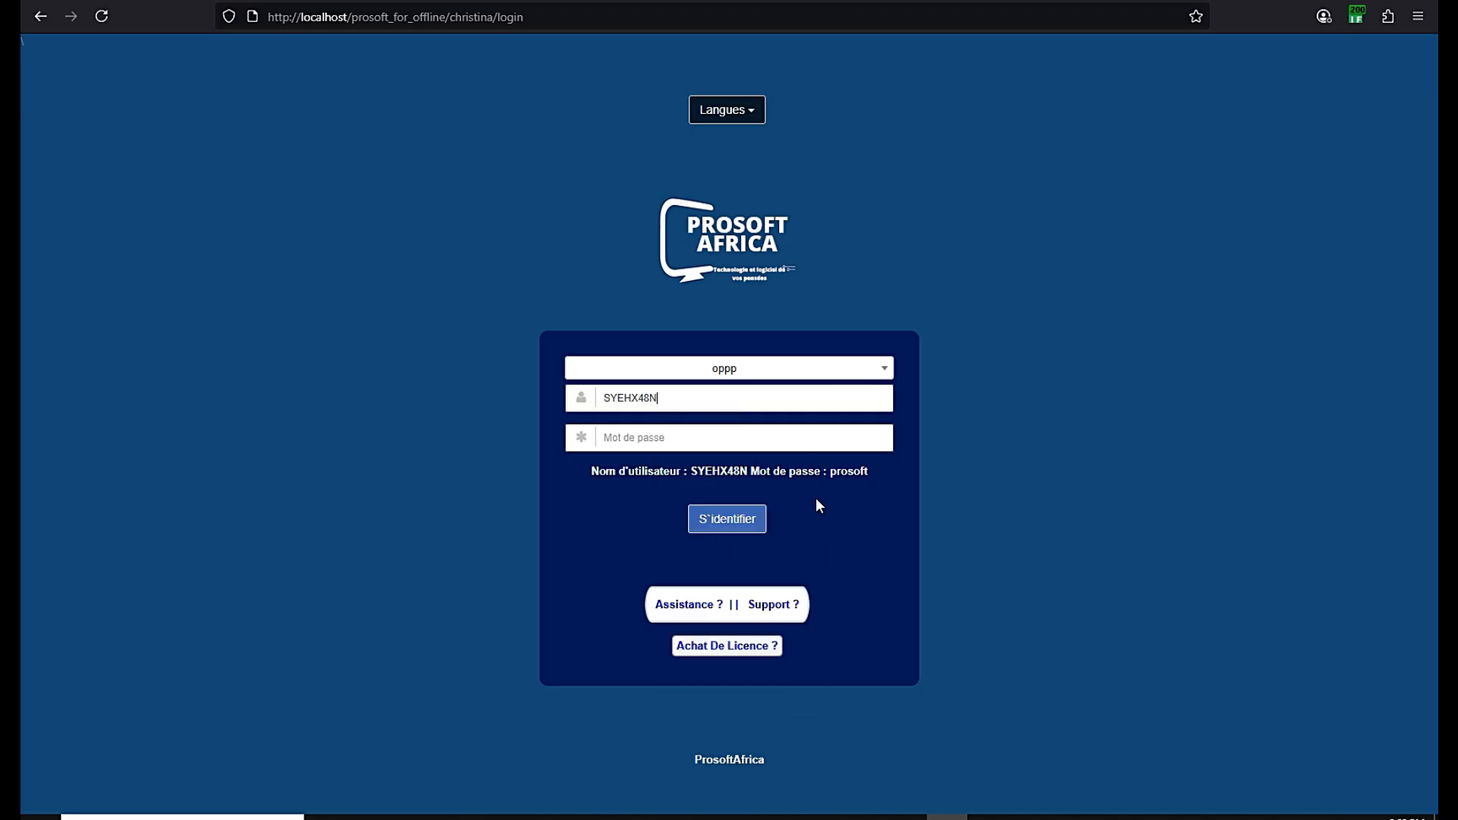
pyautogui.doubleClick(848, 471)
pyautogui.rightClick(840, 472)
pyautogui.click(852, 490)
pyautogui.click(647, 437)
pyautogui.rightClick(647, 438)
pyautogui.click(680, 596)
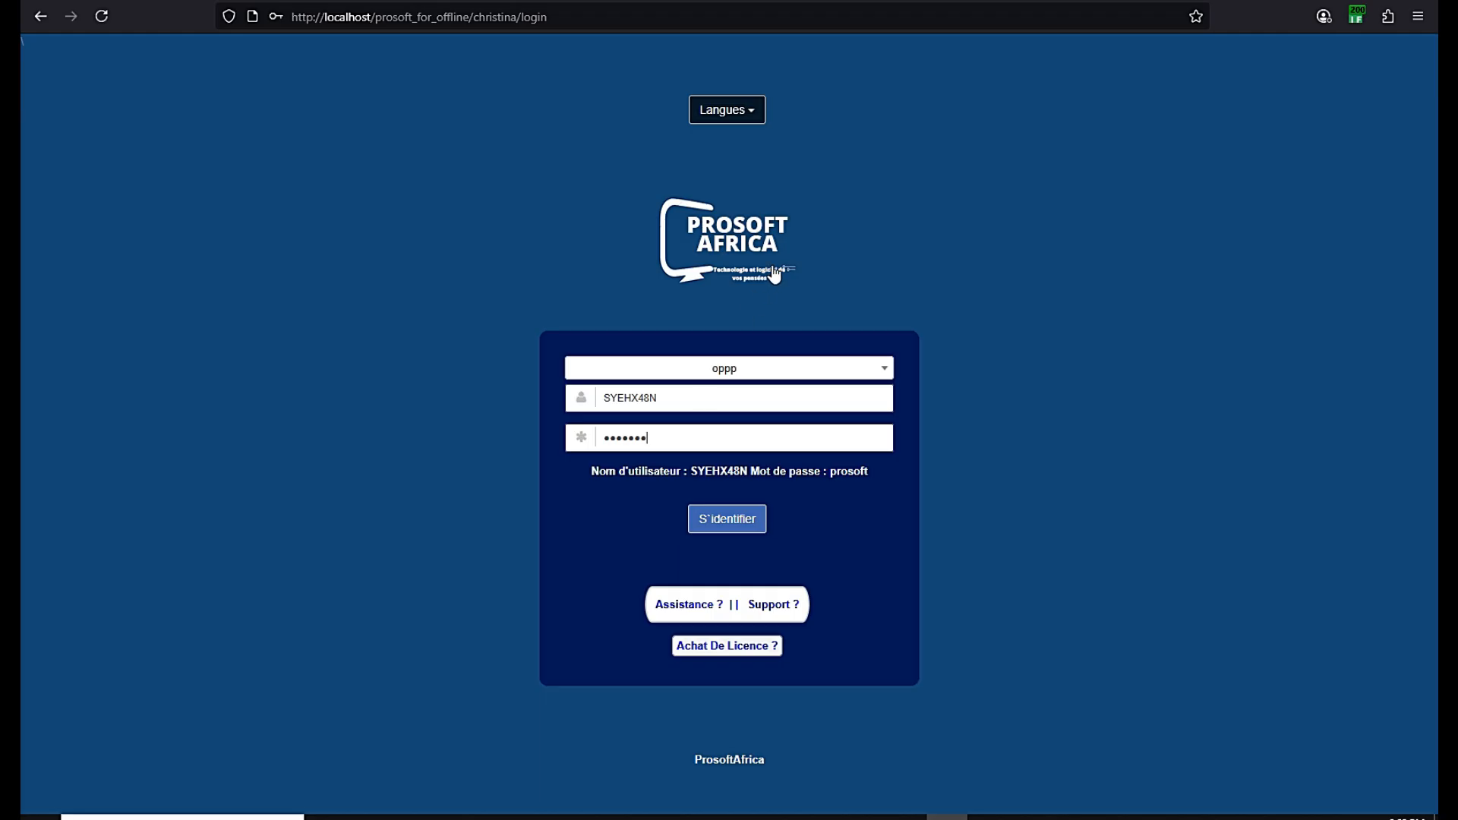
pyautogui.click(715, 515)
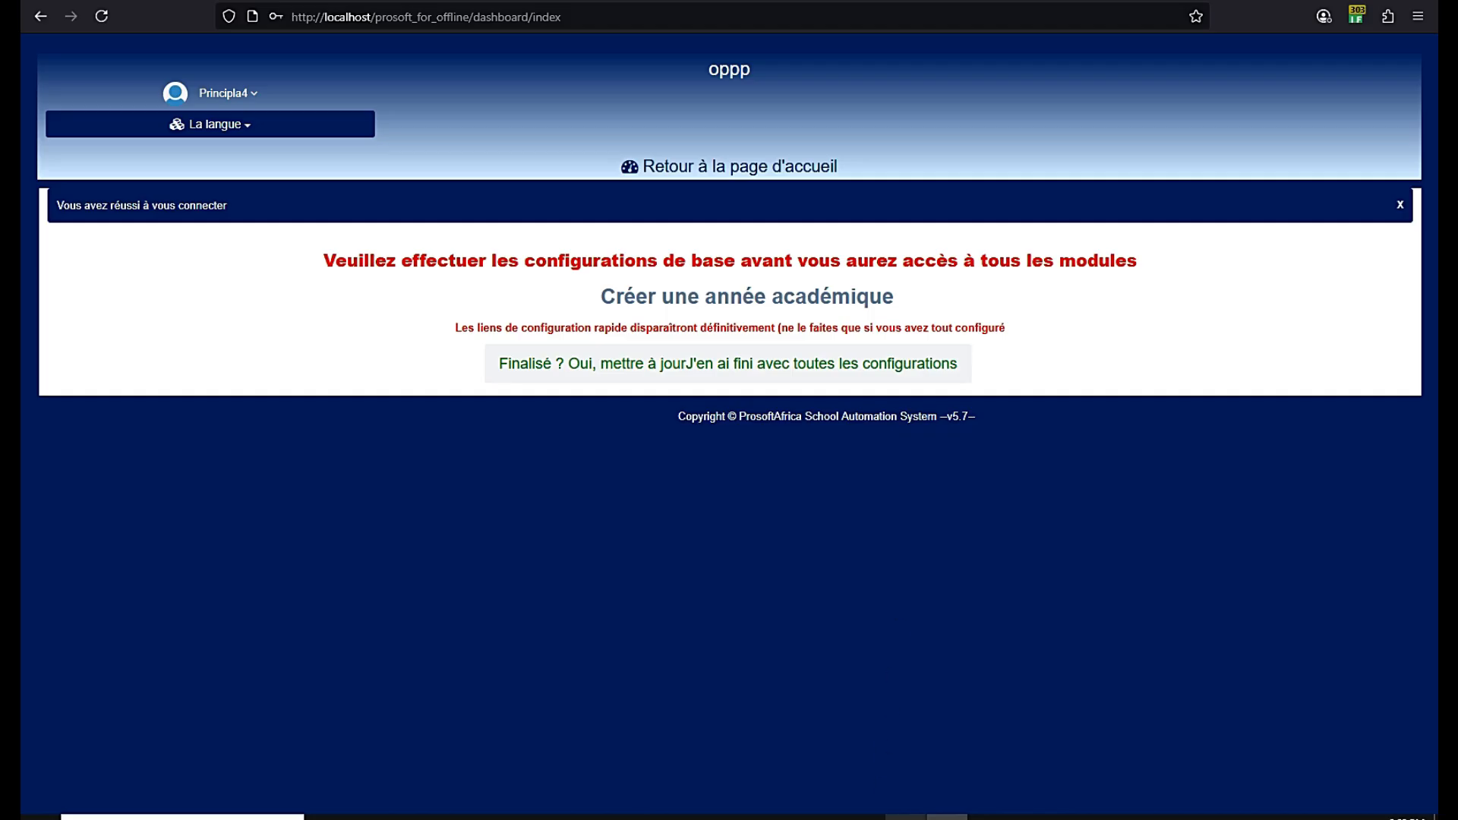
# Create the academic year with session start September 2025 and session end July 2026
pyautogui.click(905, 817)
pyautogui.click(677, 577)
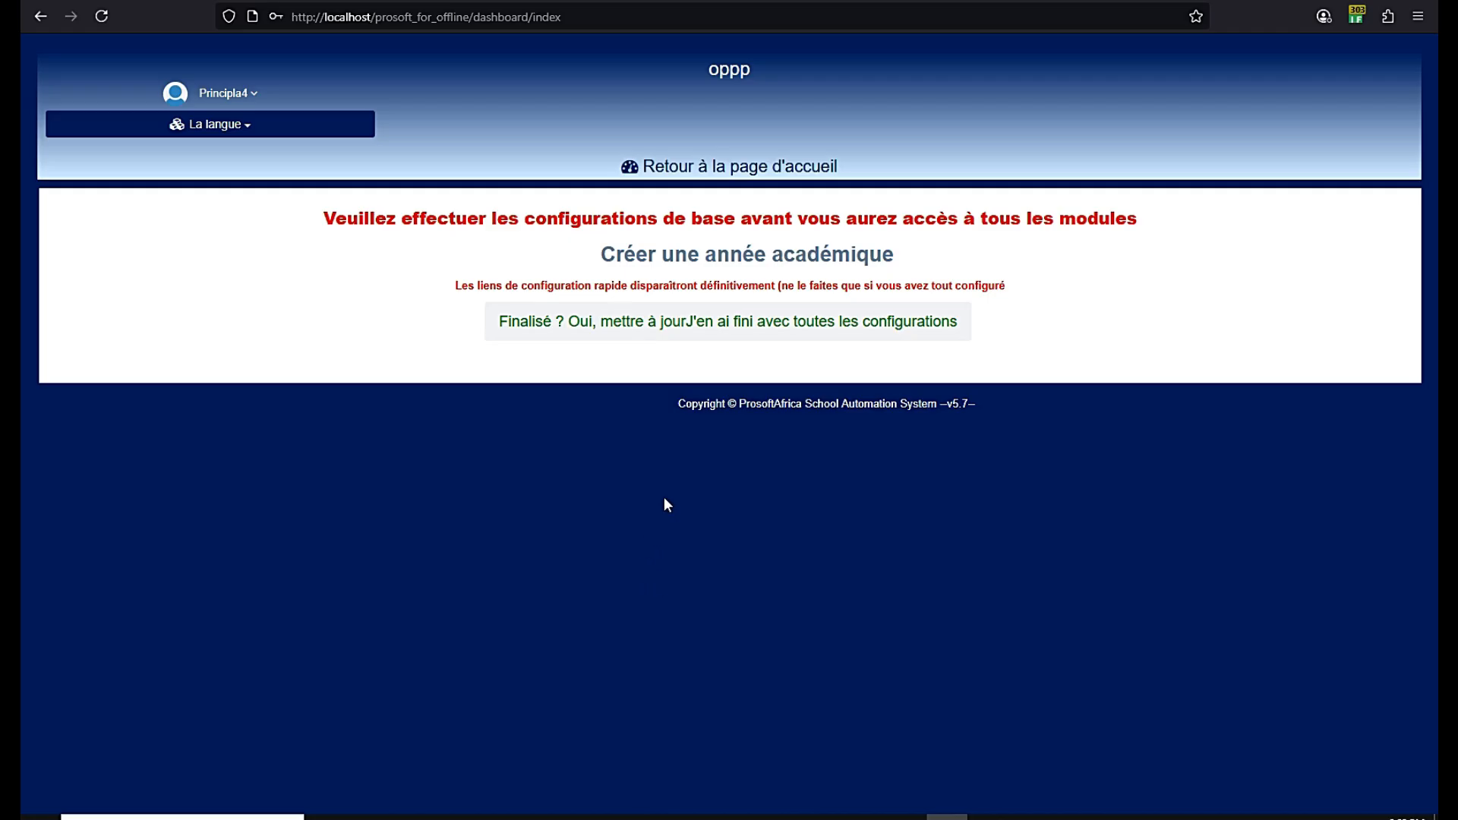
pyautogui.click(745, 261)
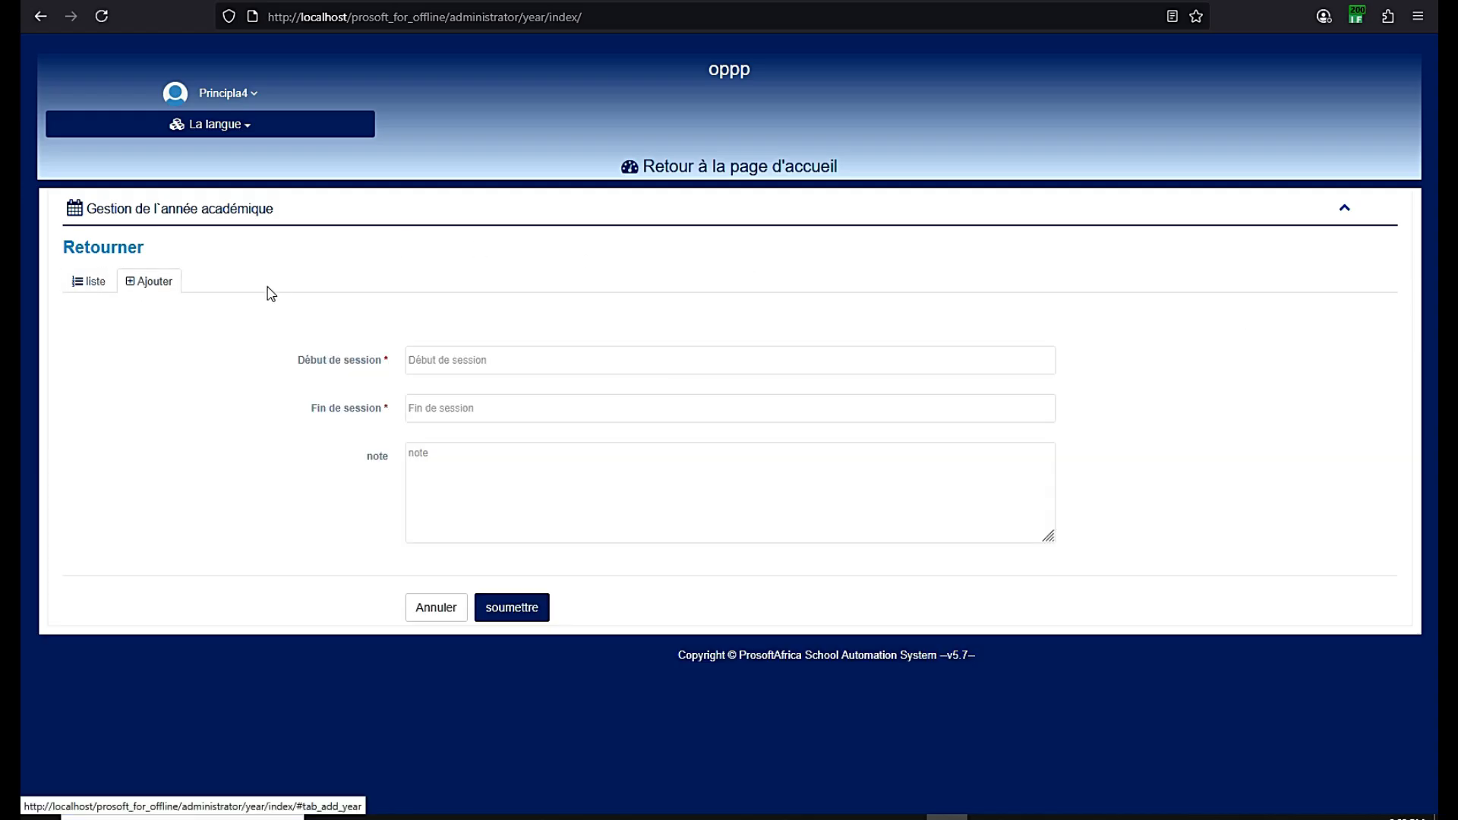
pyautogui.click(450, 366)
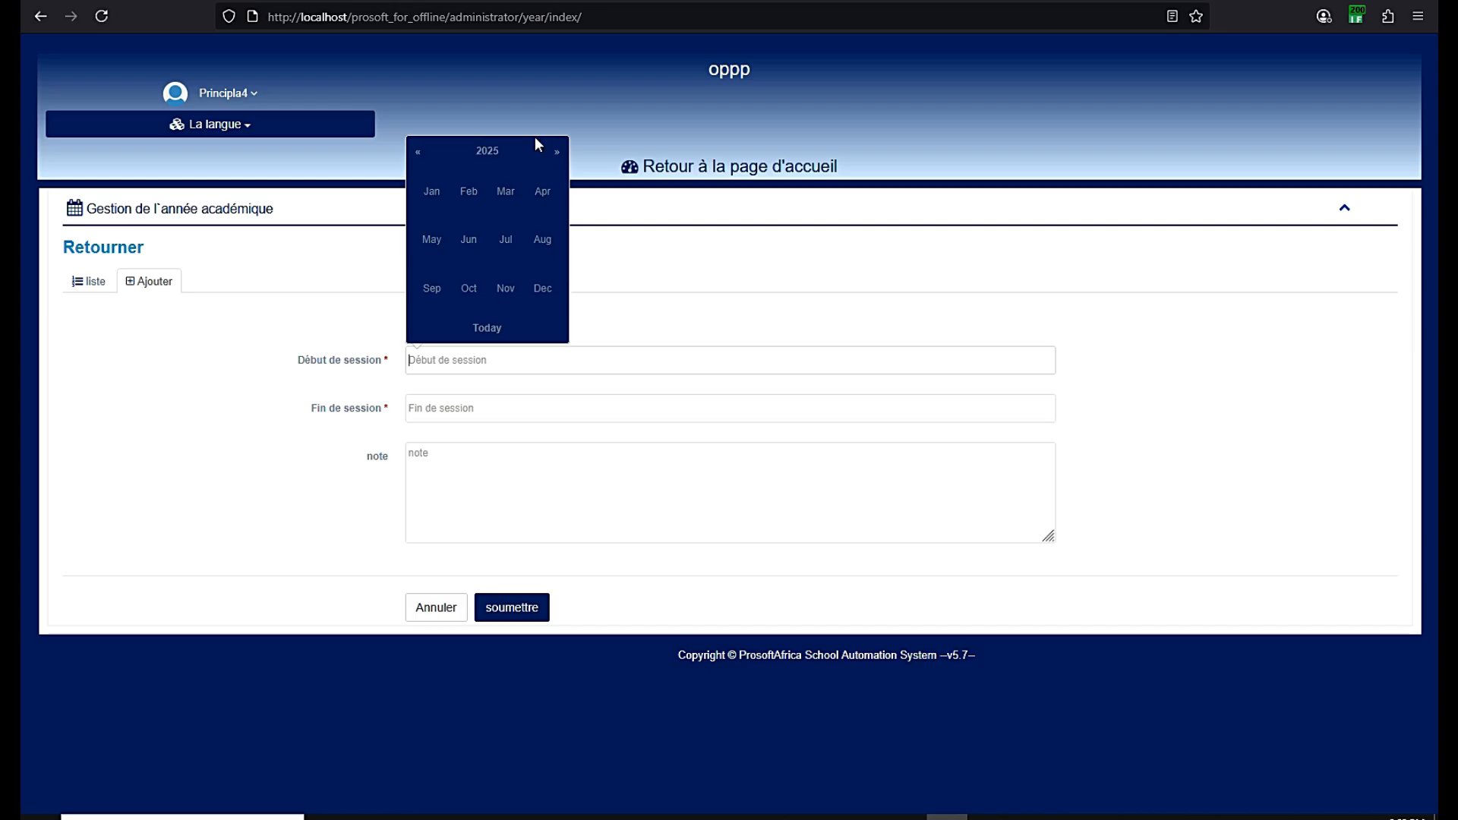
pyautogui.click(430, 288)
pyautogui.click(435, 411)
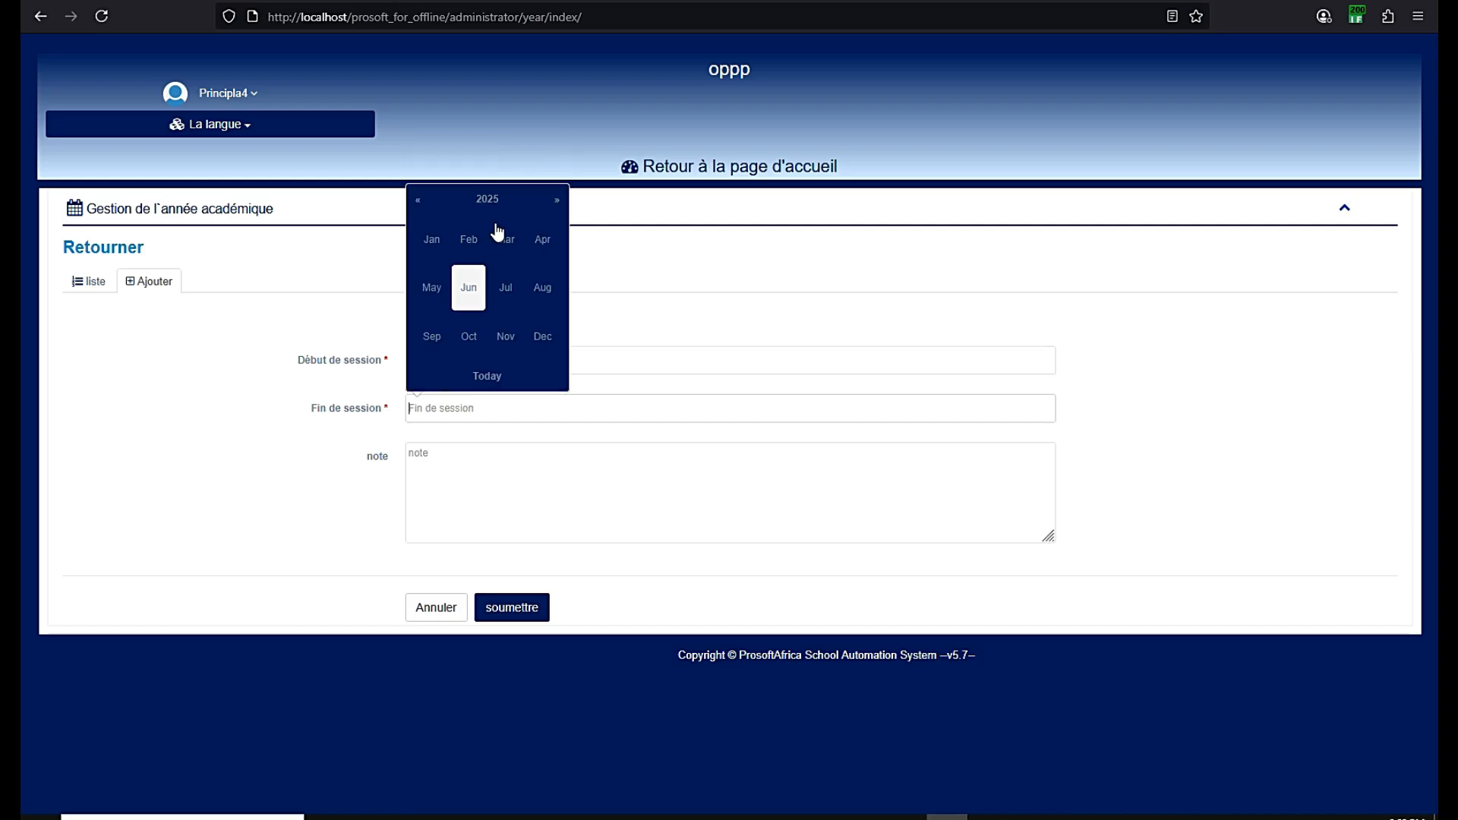
pyautogui.click(488, 202)
pyautogui.click(556, 200)
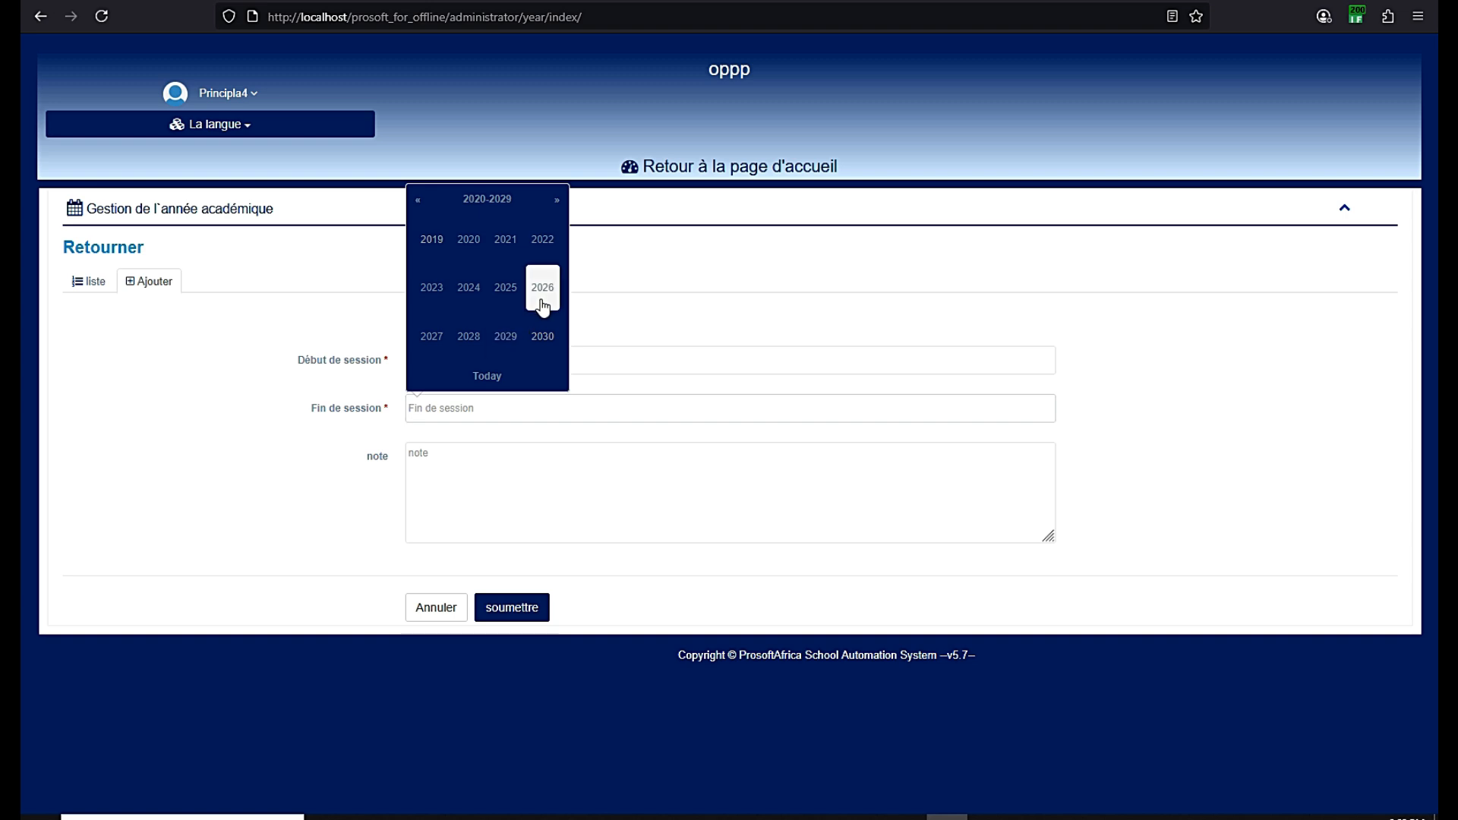
pyautogui.click(544, 298)
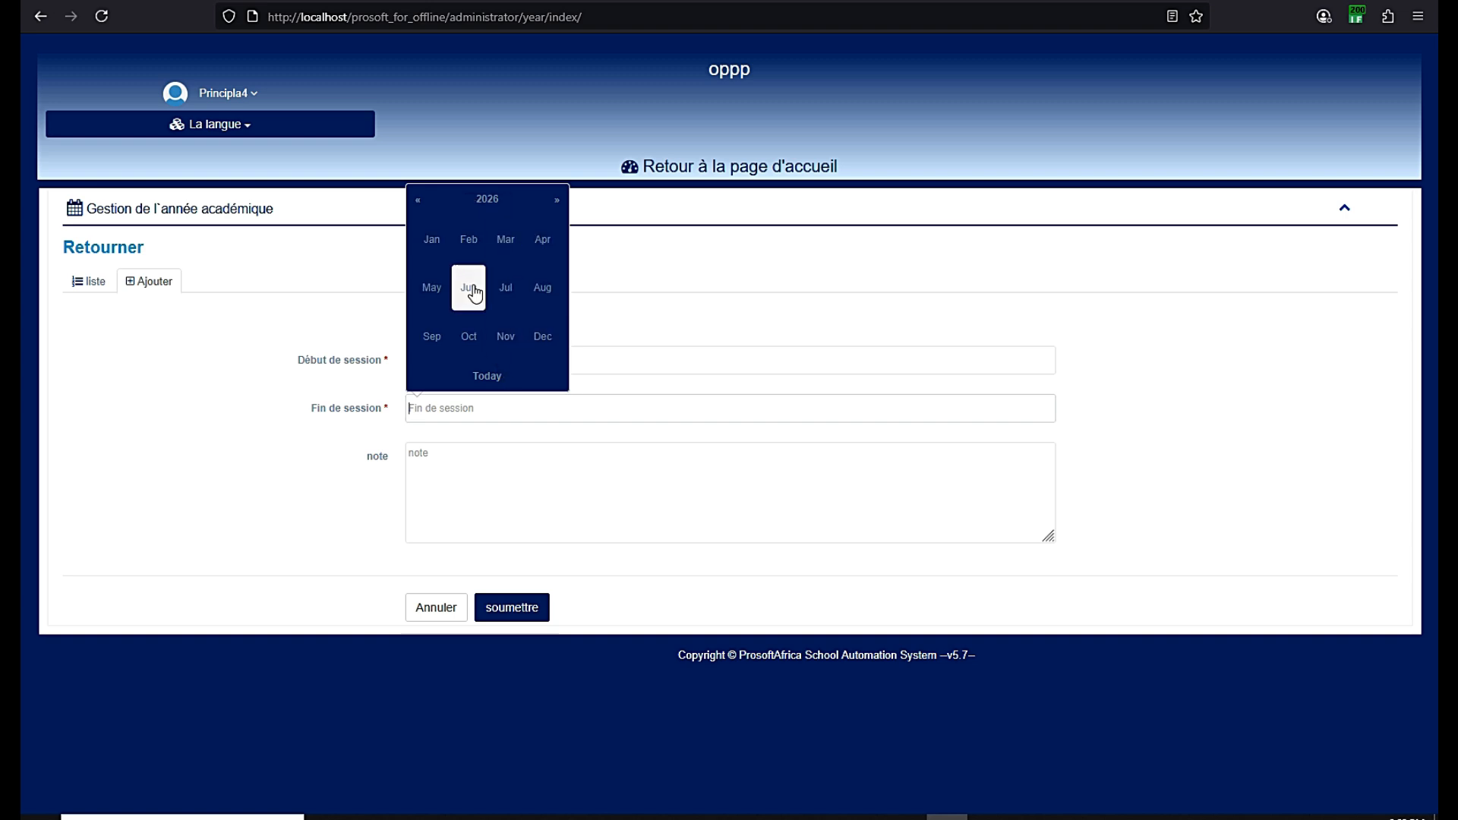
pyautogui.click(501, 304)
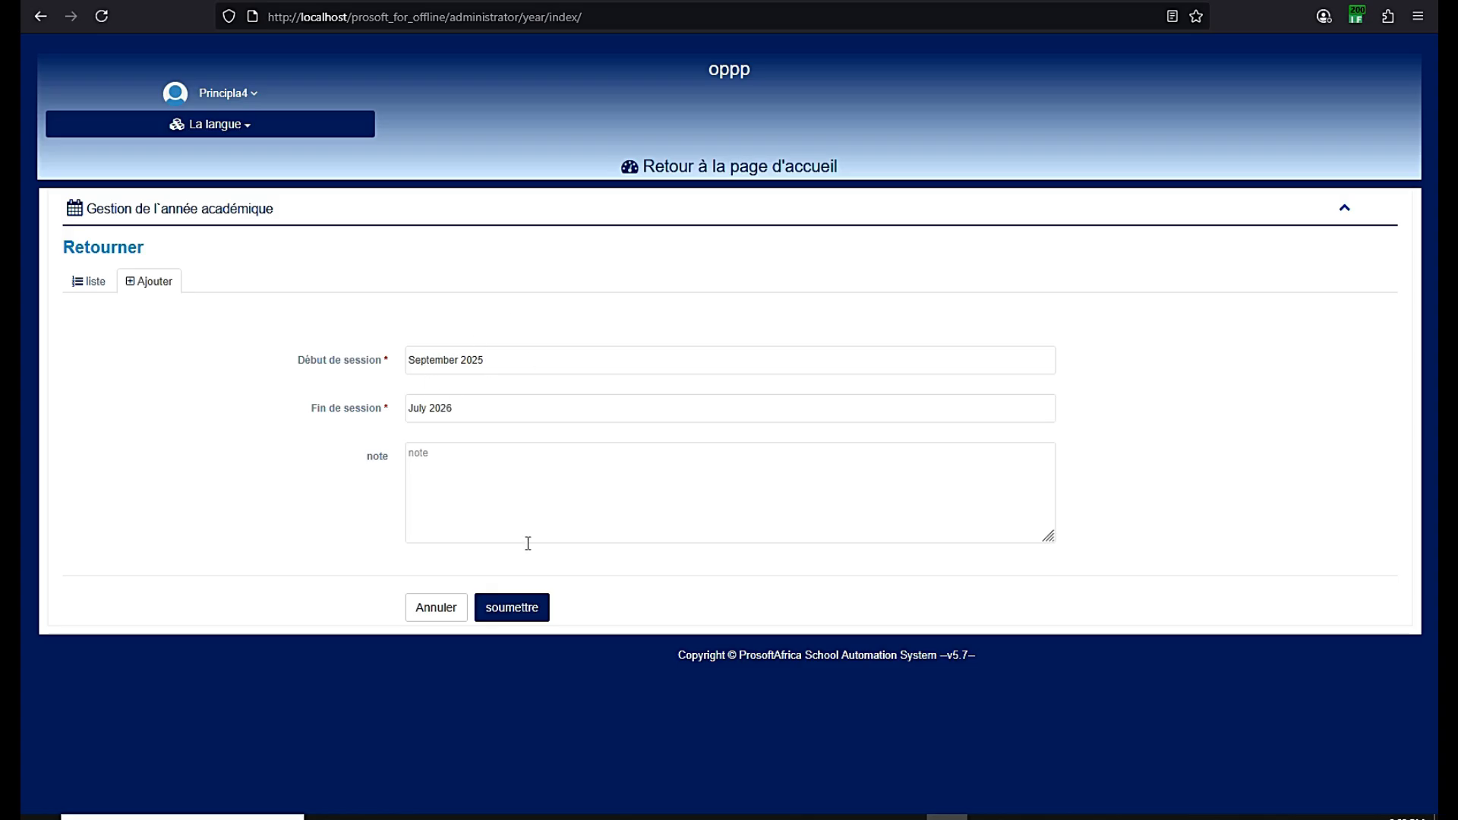
pyautogui.click(510, 608)
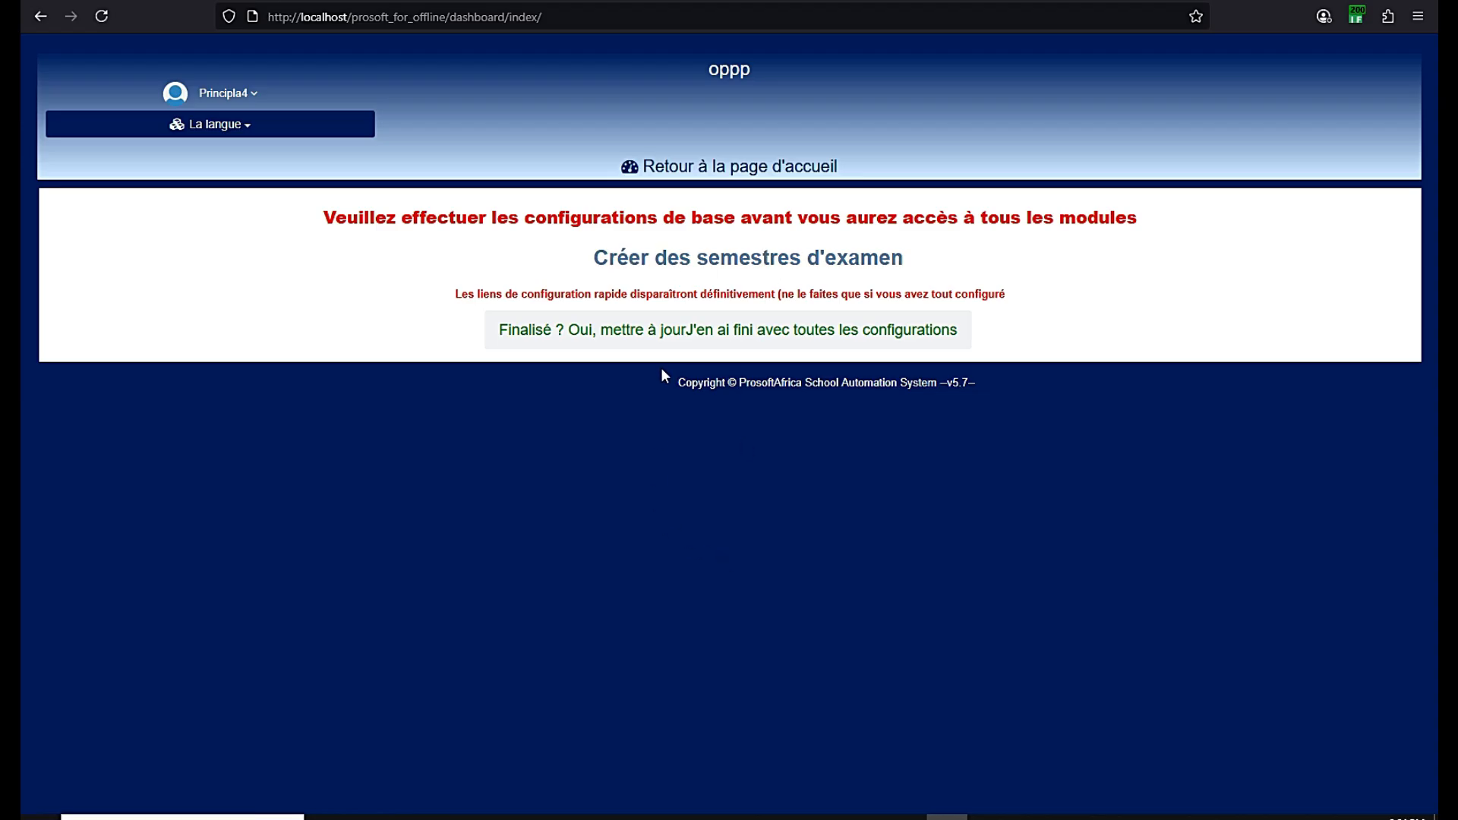
# Start a new exam term titled Premiere Trimestre 2025-2026 and select the title for copying
pyautogui.click(712, 261)
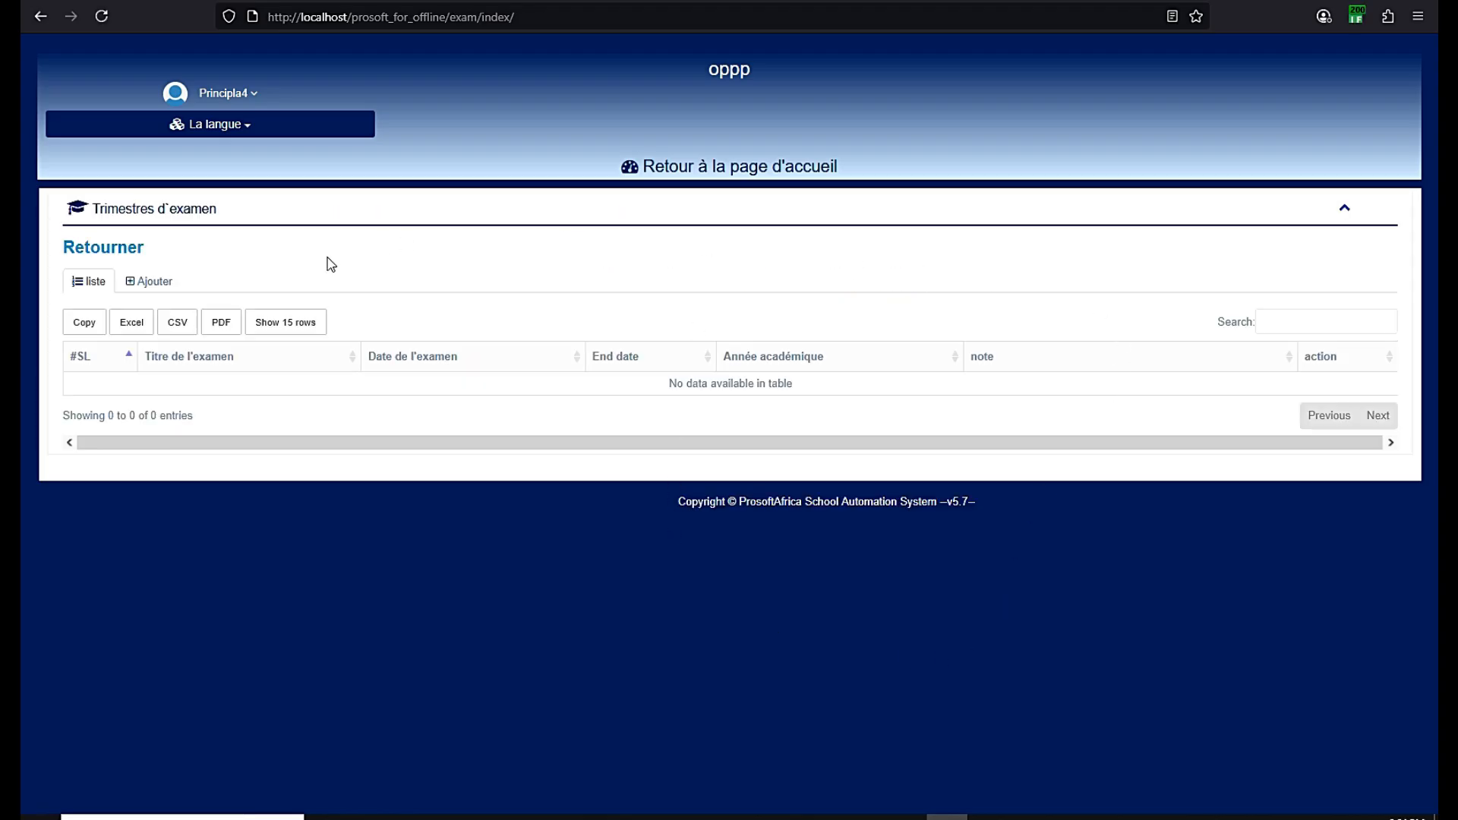
pyautogui.click(161, 282)
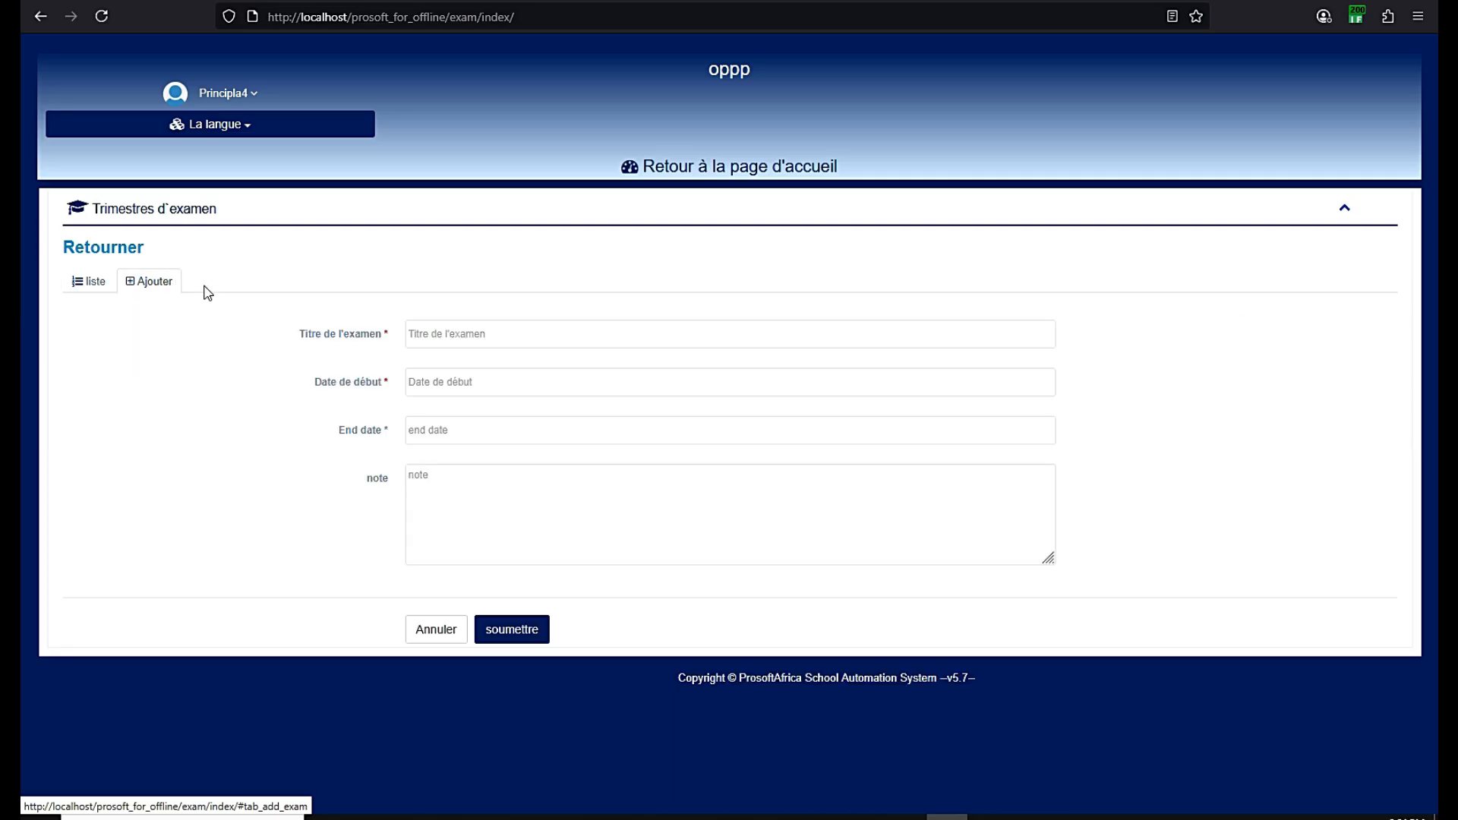
pyautogui.click(448, 335)
pyautogui.write('Premiere Trimestre 2025-2026')
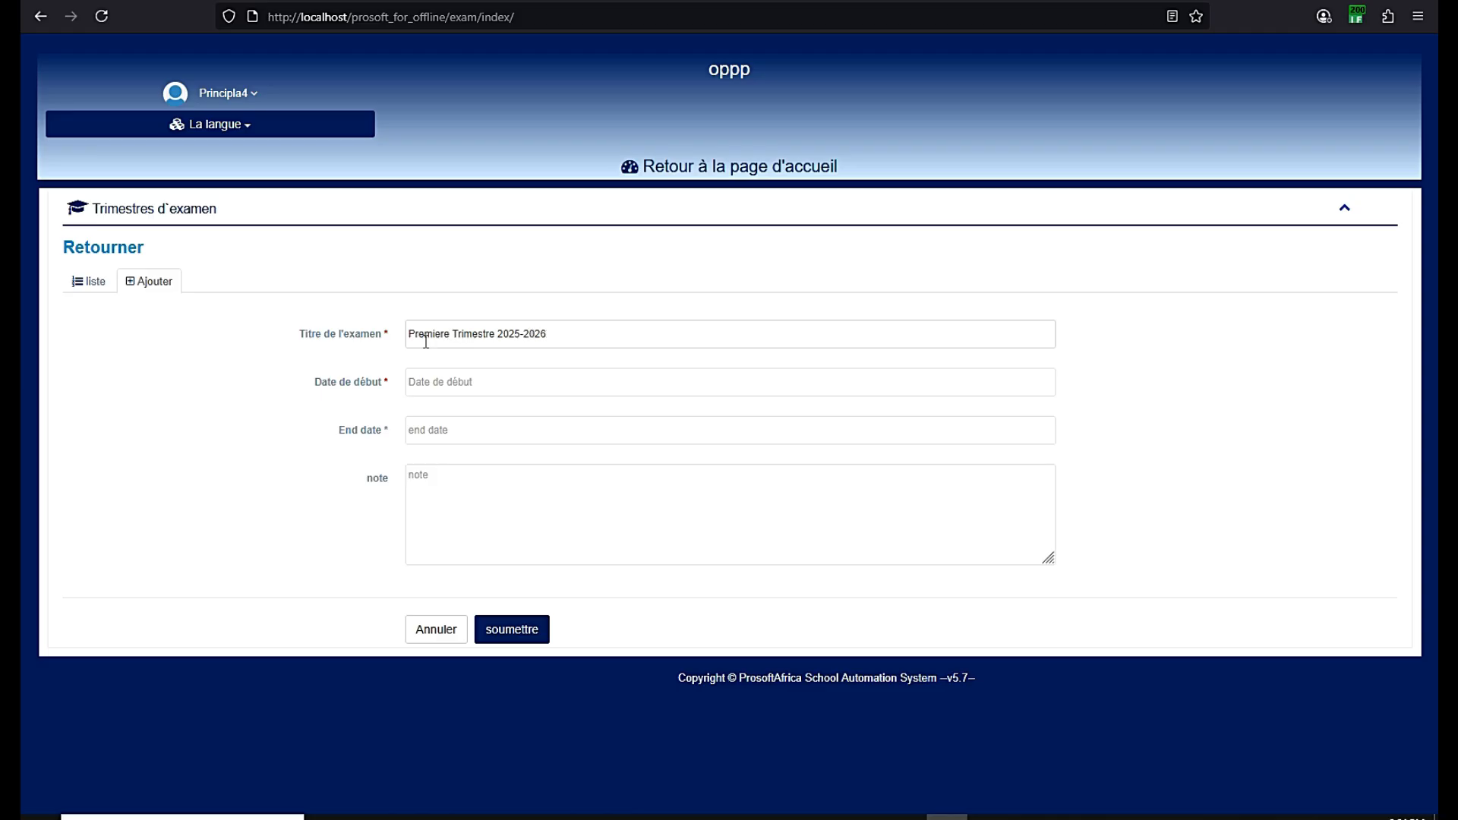
pyautogui.moveTo(567, 331); pyautogui.dragTo(412, 324)
pyautogui.hotkey('ctrl', 'c')
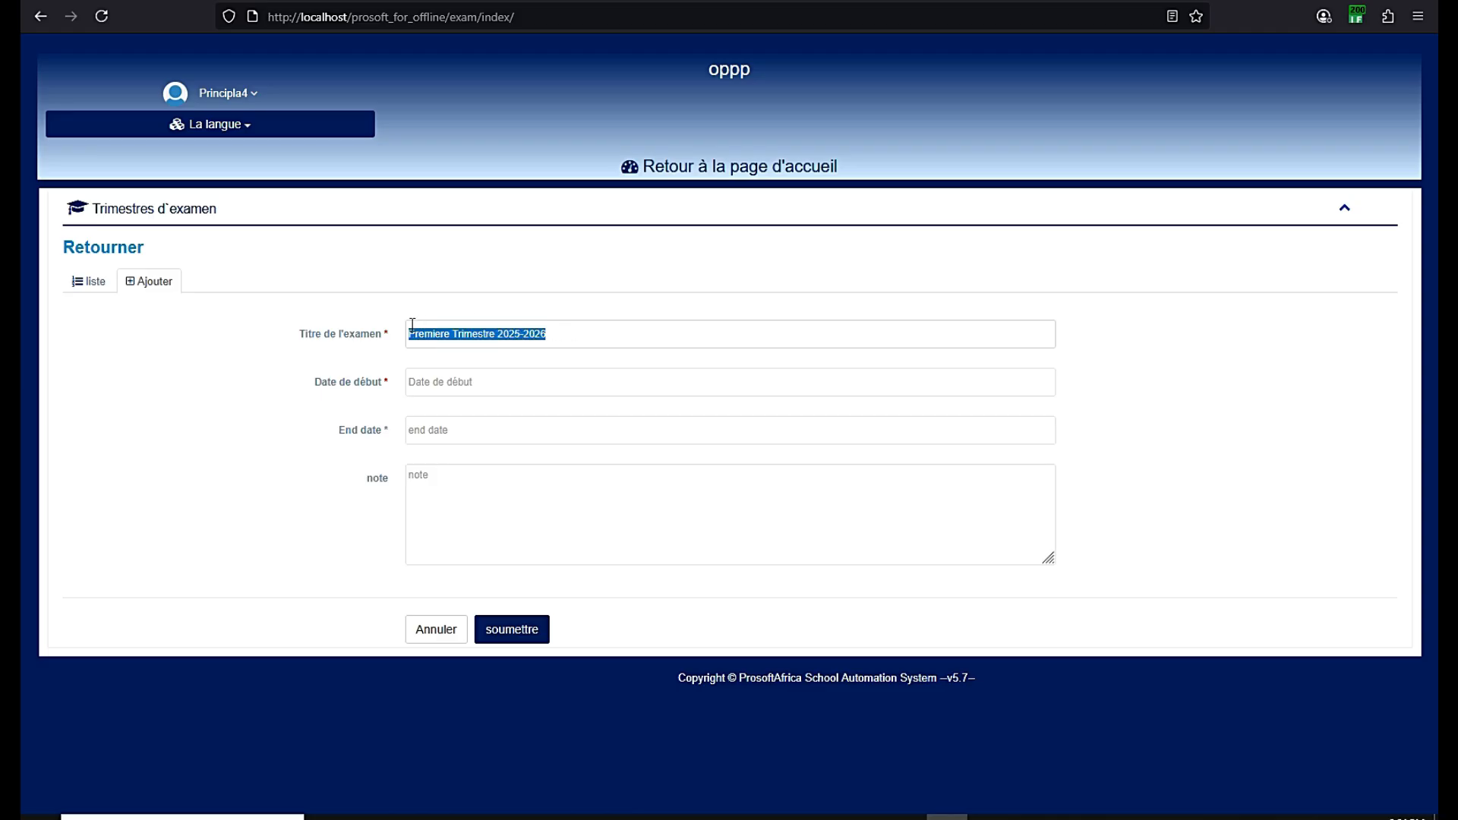
# Give Premiere Trimestre dates 1 Sep 2025 to 20 Dec 2025 and save it
pyautogui.click(434, 387)
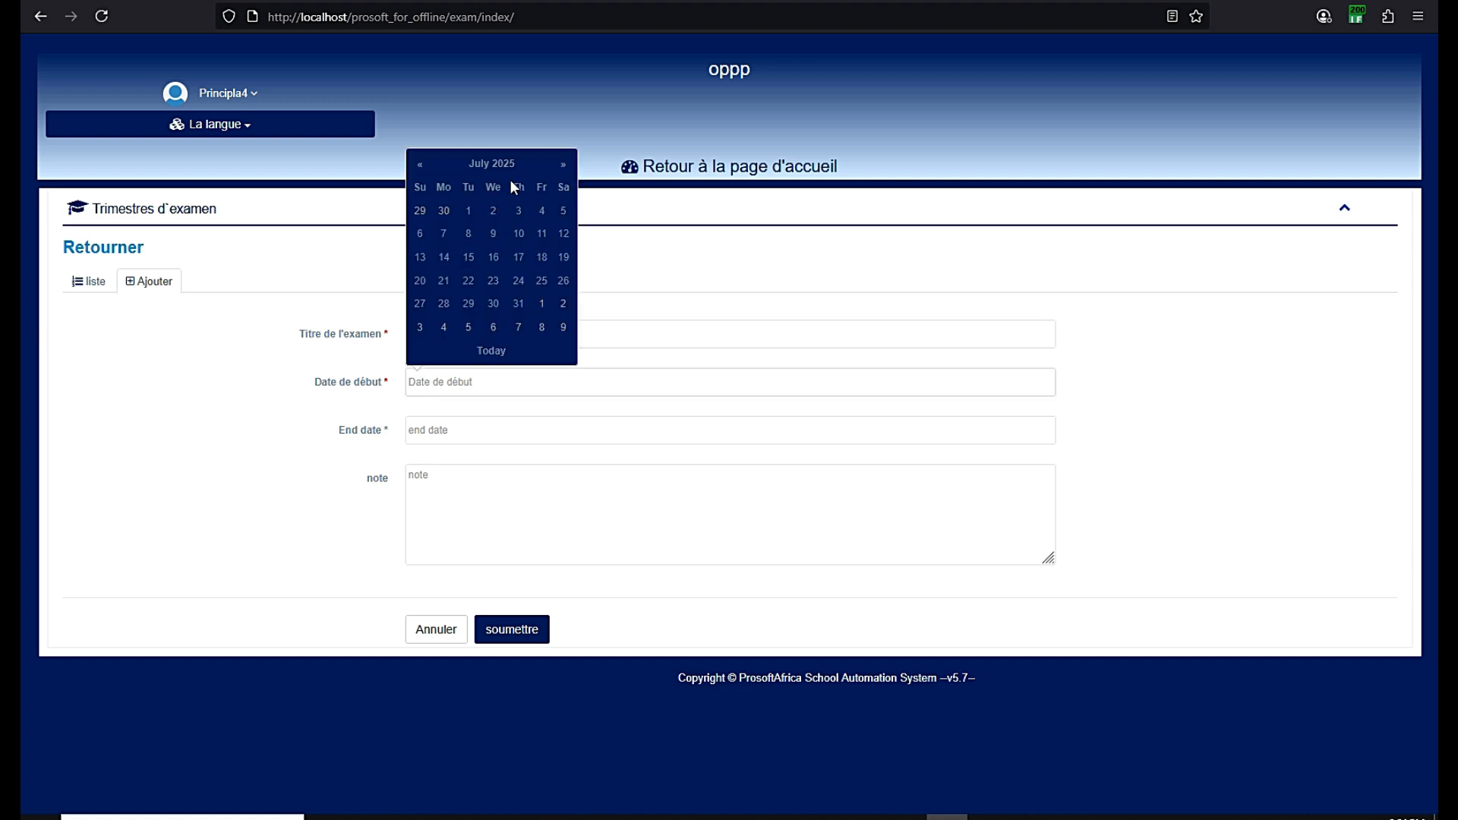
pyautogui.click(562, 165)
pyautogui.click(563, 166)
pyautogui.click(439, 237)
pyautogui.click(425, 429)
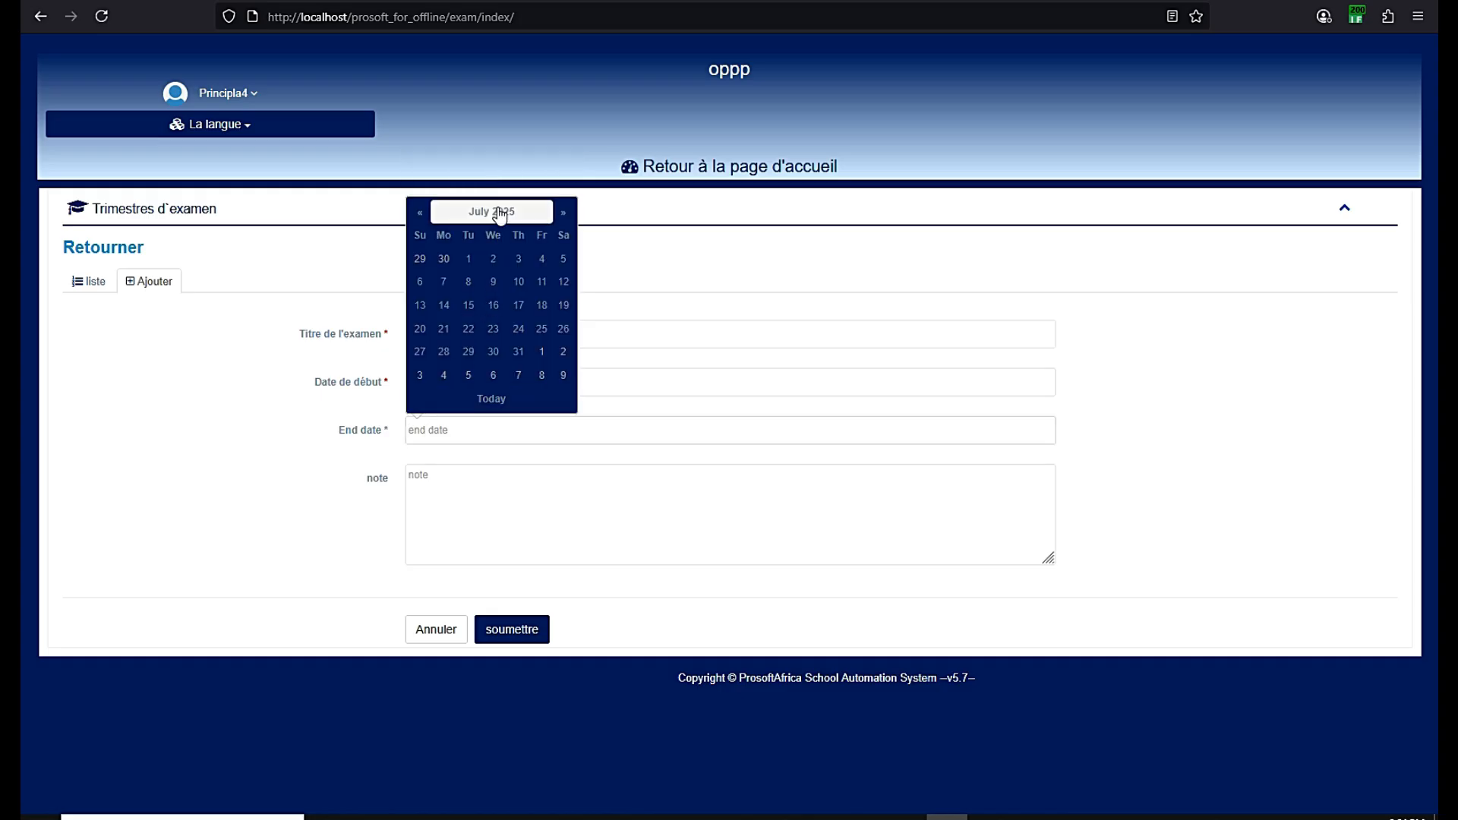
pyautogui.click(562, 213)
pyautogui.click(563, 212)
pyautogui.click(563, 213)
pyautogui.click(563, 213)
pyautogui.click(563, 213)
pyautogui.click(562, 213)
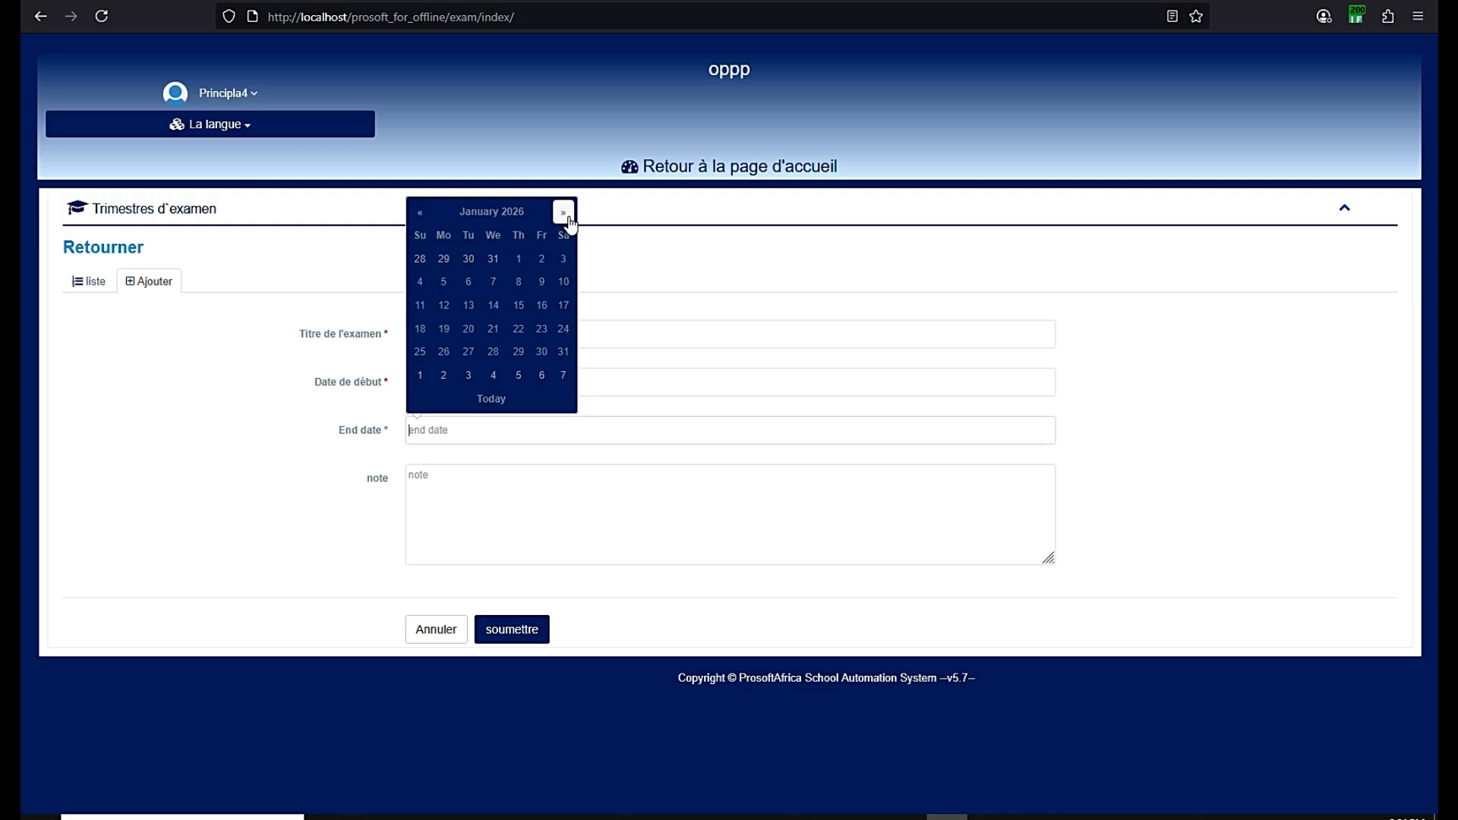
pyautogui.click(420, 213)
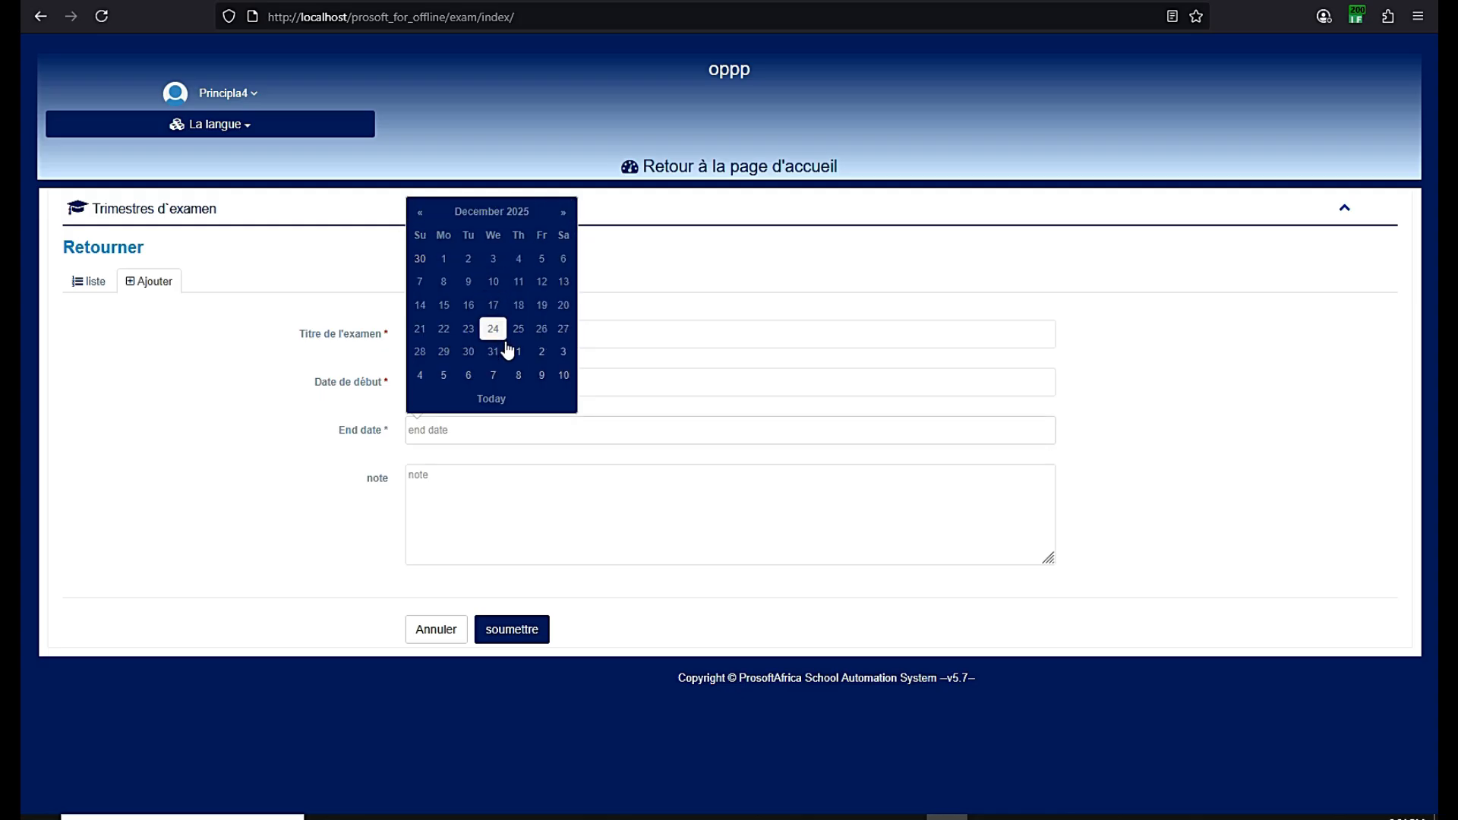
pyautogui.click(562, 306)
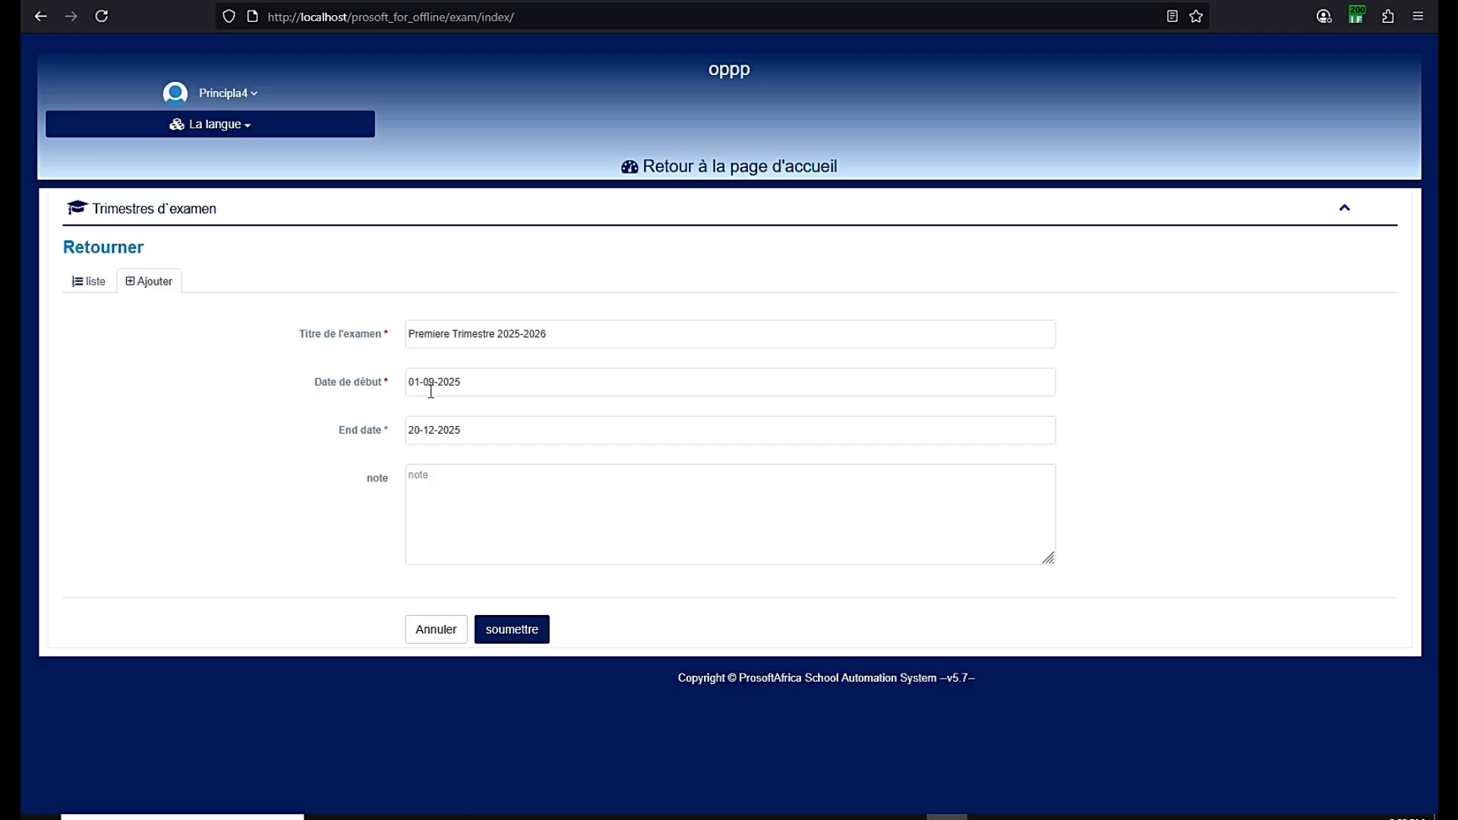
pyautogui.click(508, 628)
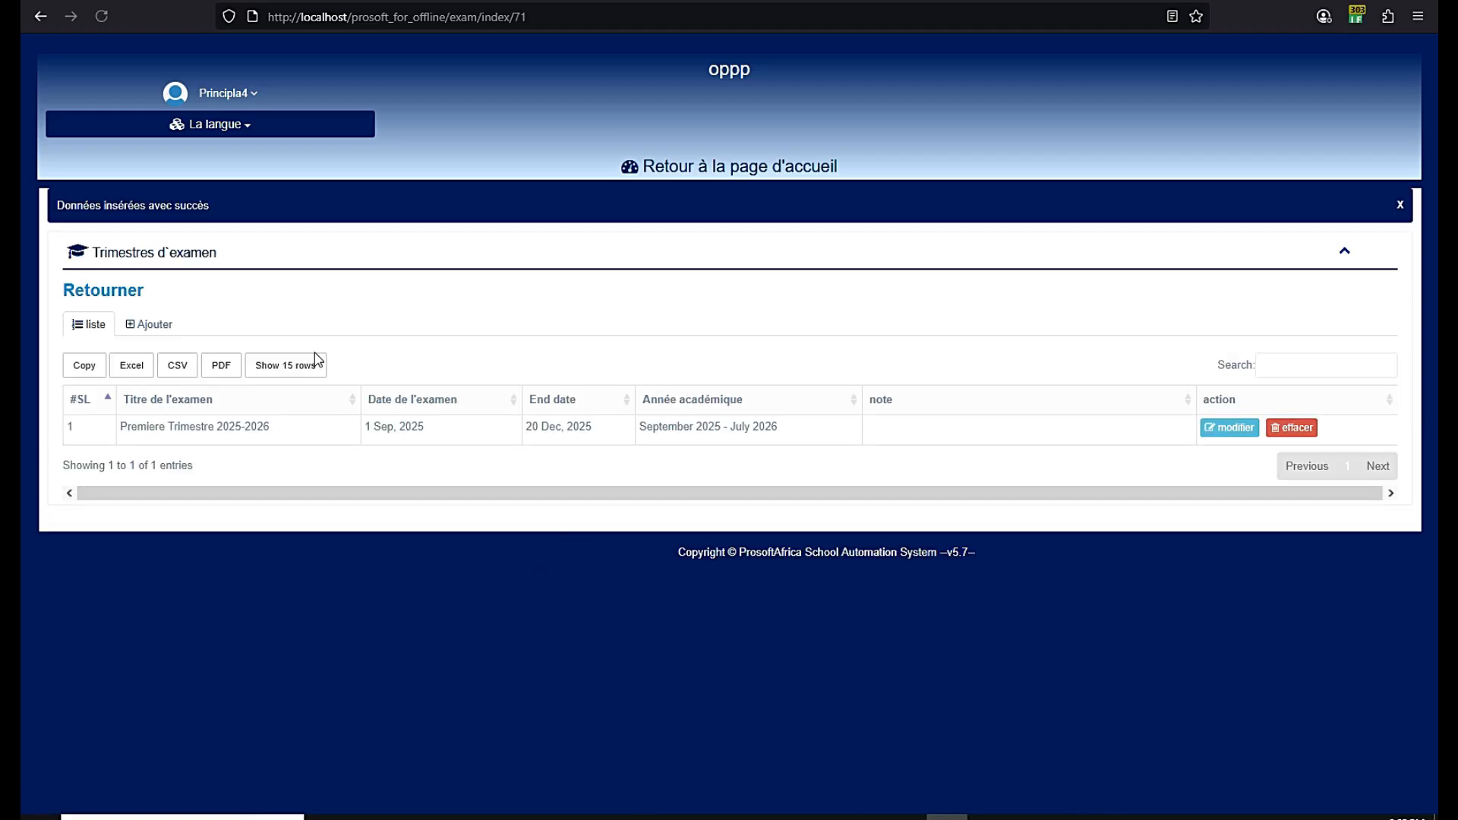
# Add another term, pasting the title and changing Premiere to Deuxieme
pyautogui.click(154, 325)
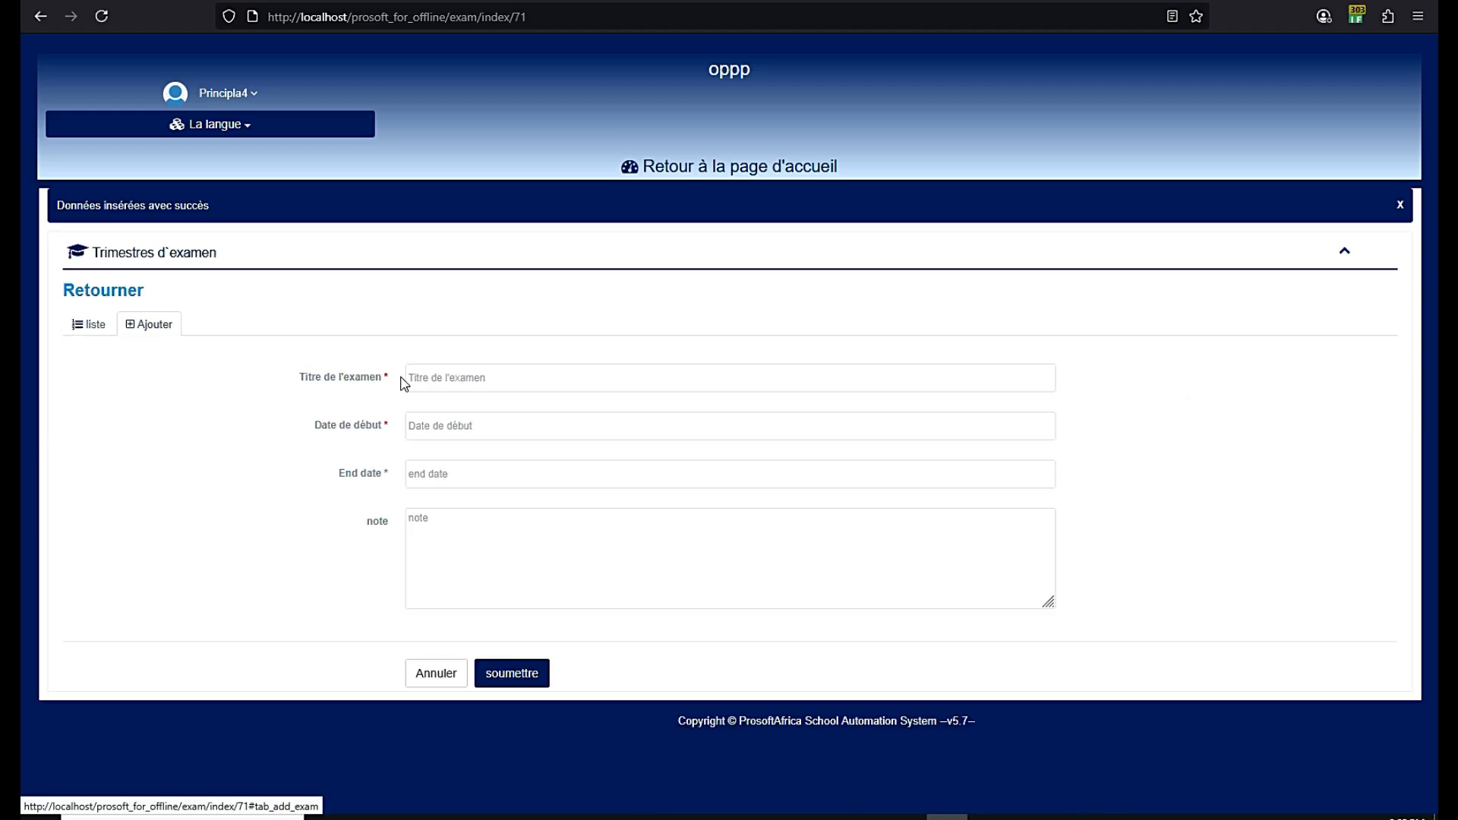
pyautogui.rightClick(451, 381)
pyautogui.click(477, 507)
pyautogui.moveTo(450, 379); pyautogui.dragTo(413, 382)
pyautogui.write('Deux')
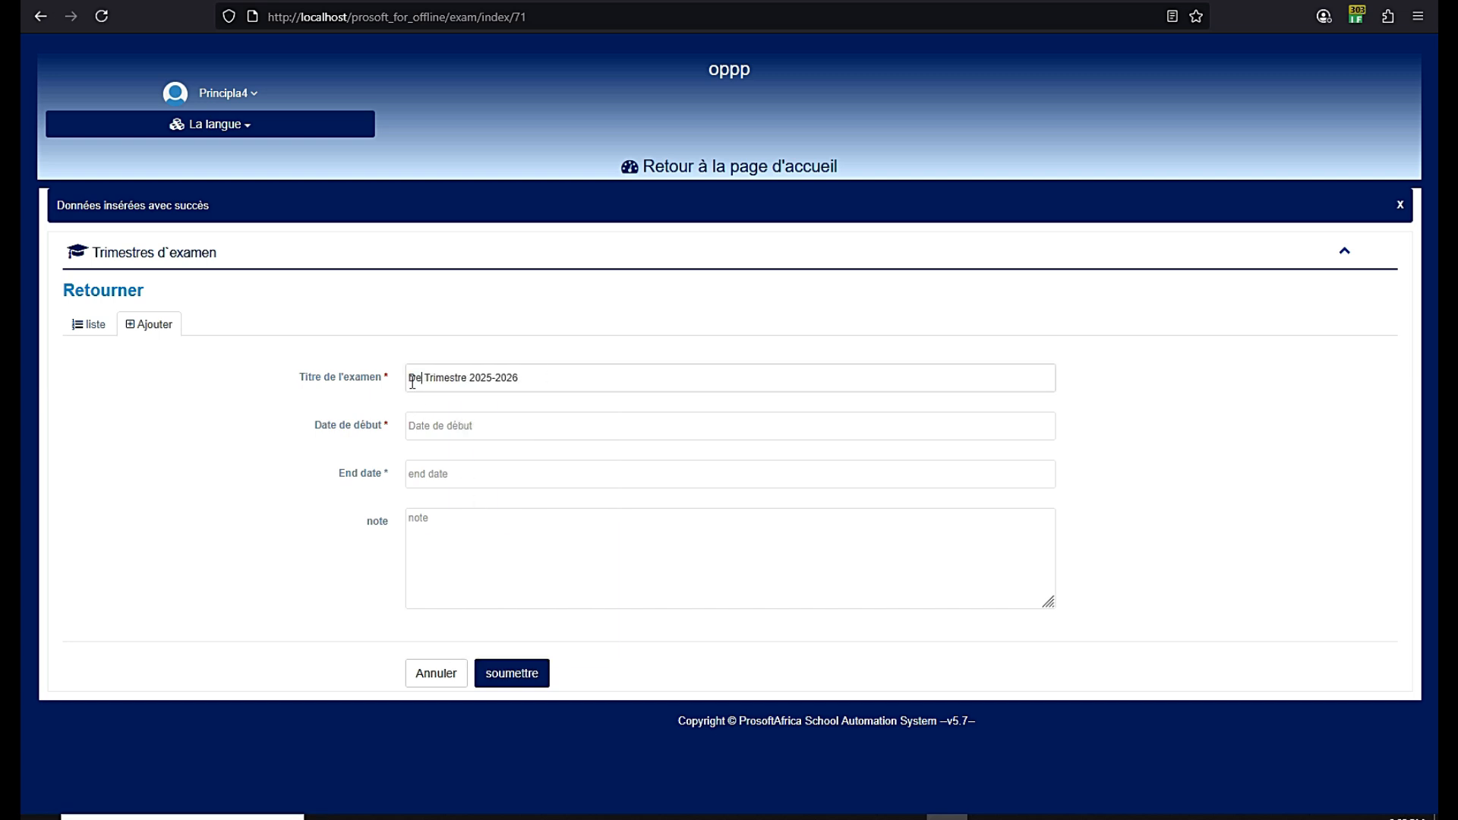
pyautogui.write('ieme')
# Set Deuxieme Trimestre dates 6 Jan 2026 to 20 Mar 2026 and save it
pyautogui.click(420, 430)
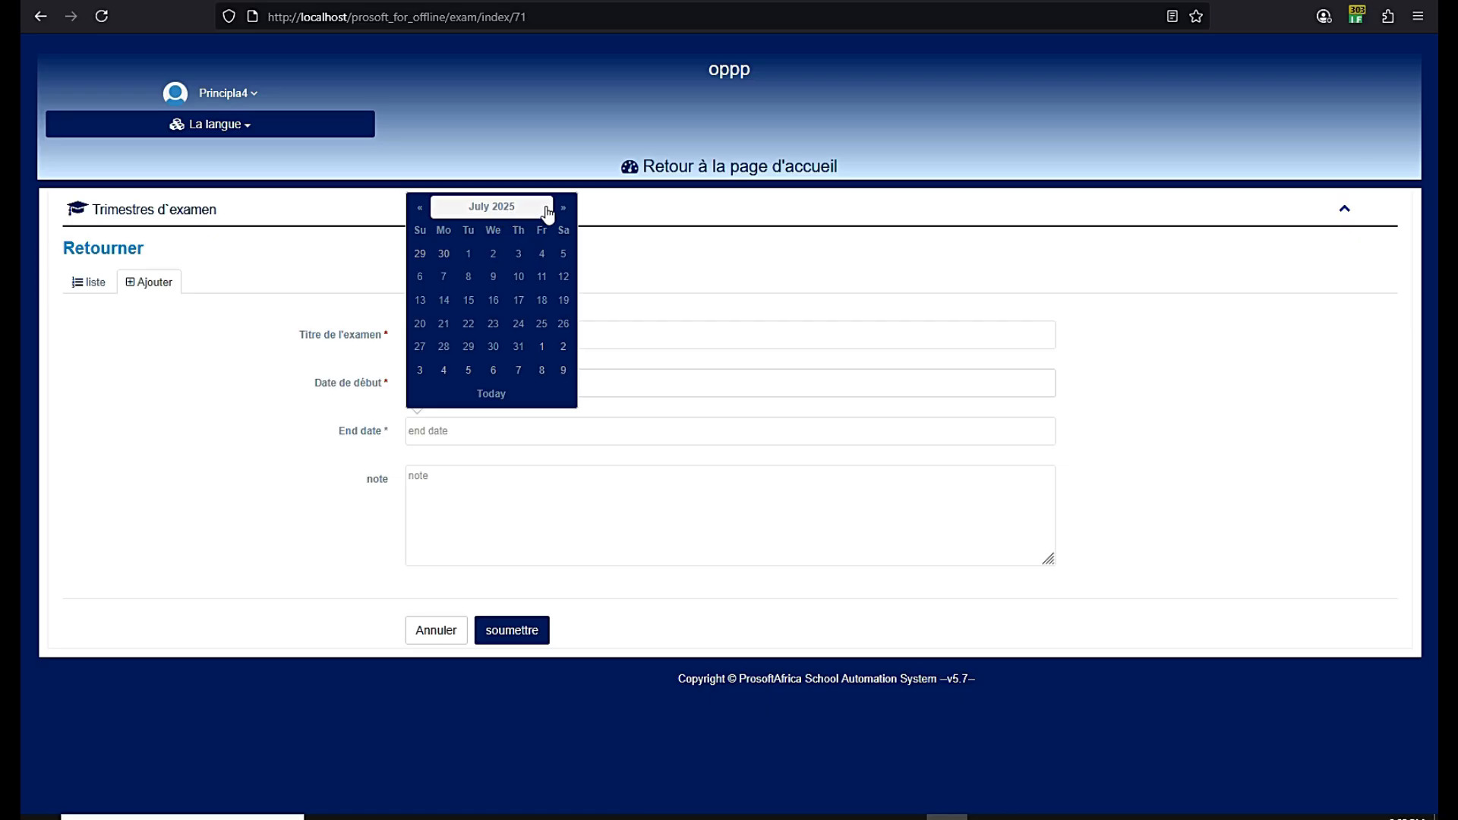
pyautogui.click(509, 206)
pyautogui.click(556, 174)
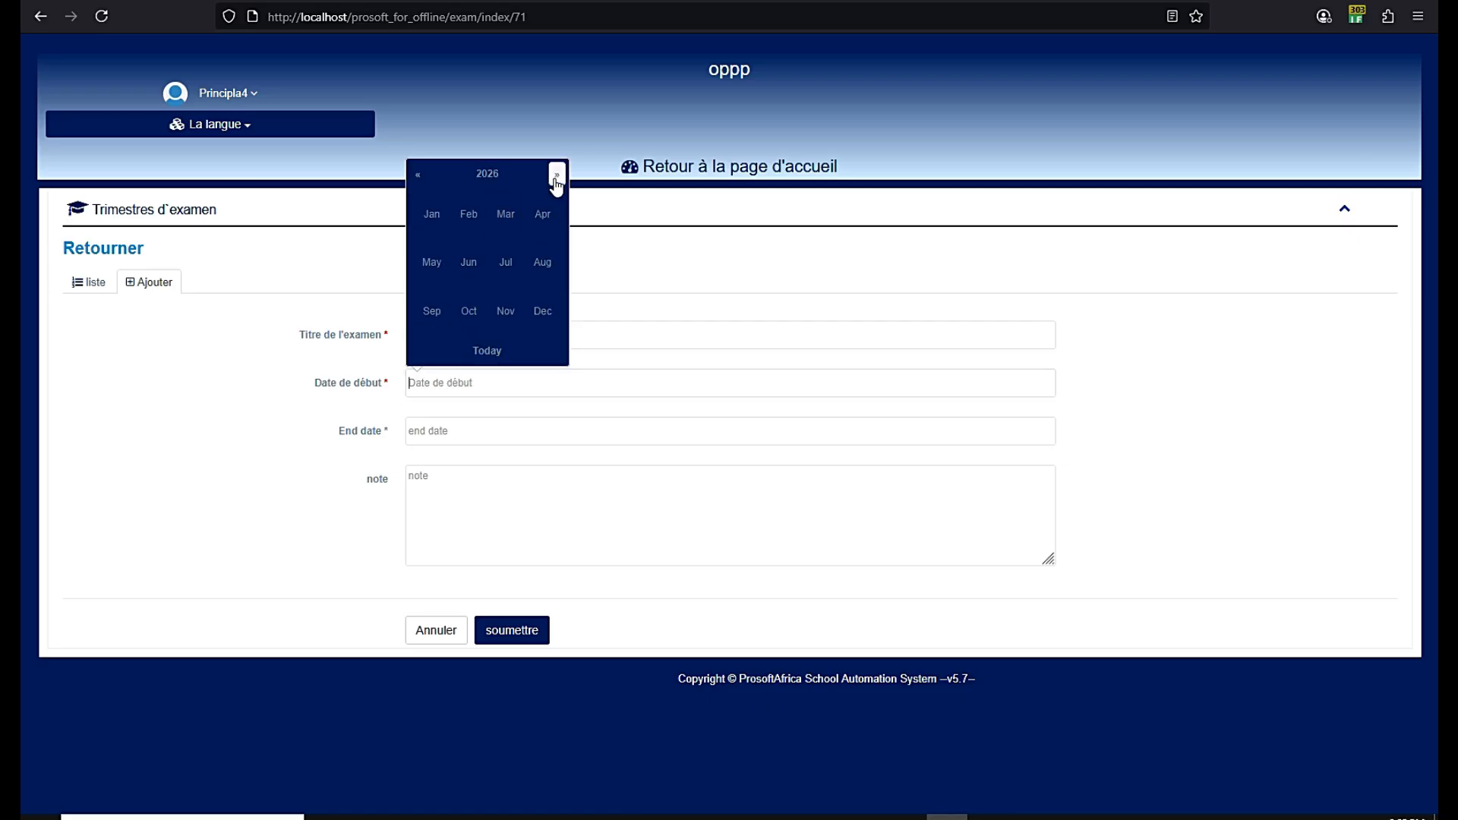
pyautogui.click(449, 225)
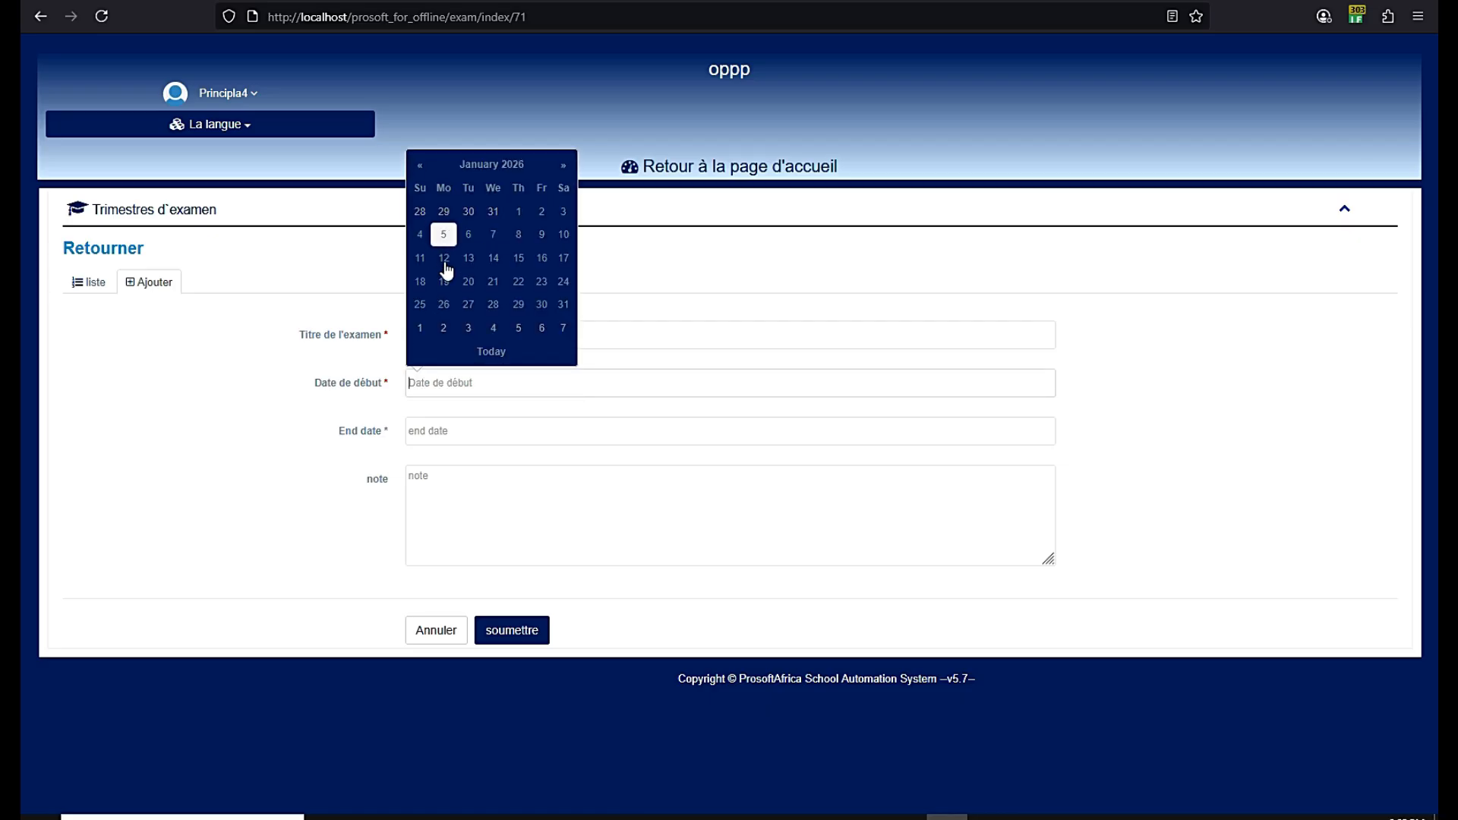
pyautogui.click(469, 235)
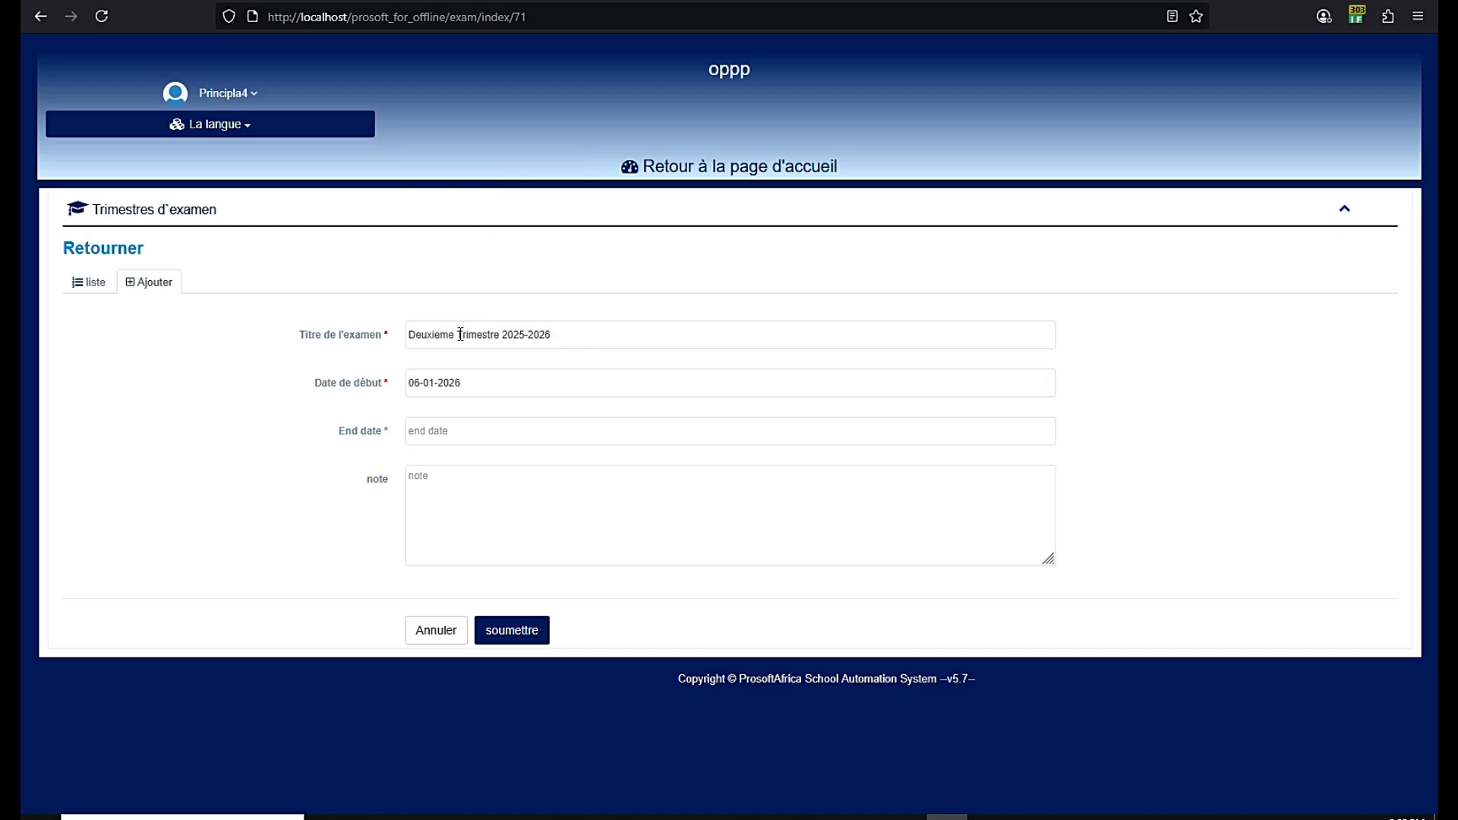
pyautogui.click(440, 440)
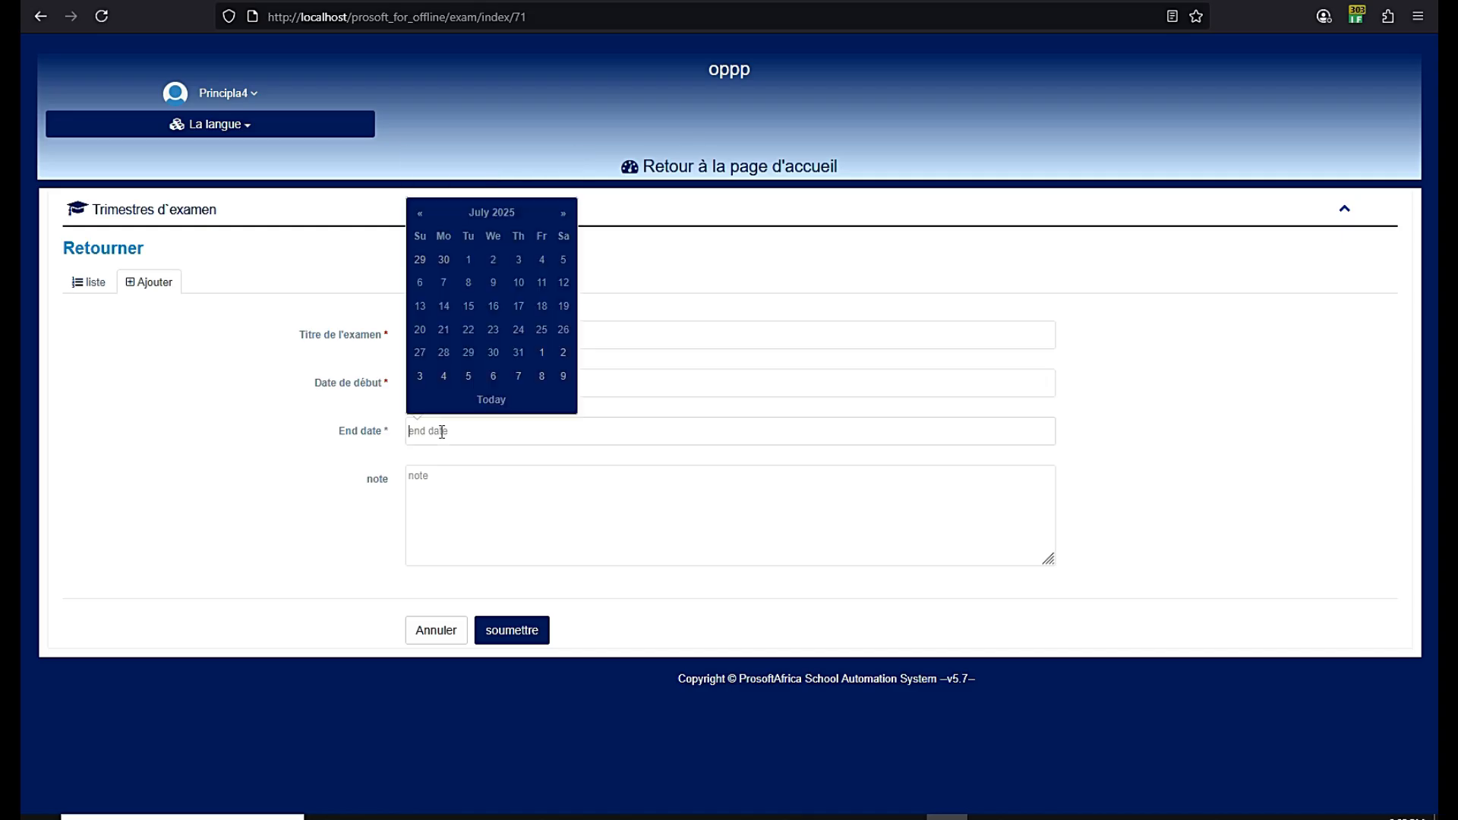
pyautogui.click(499, 218)
pyautogui.click(556, 223)
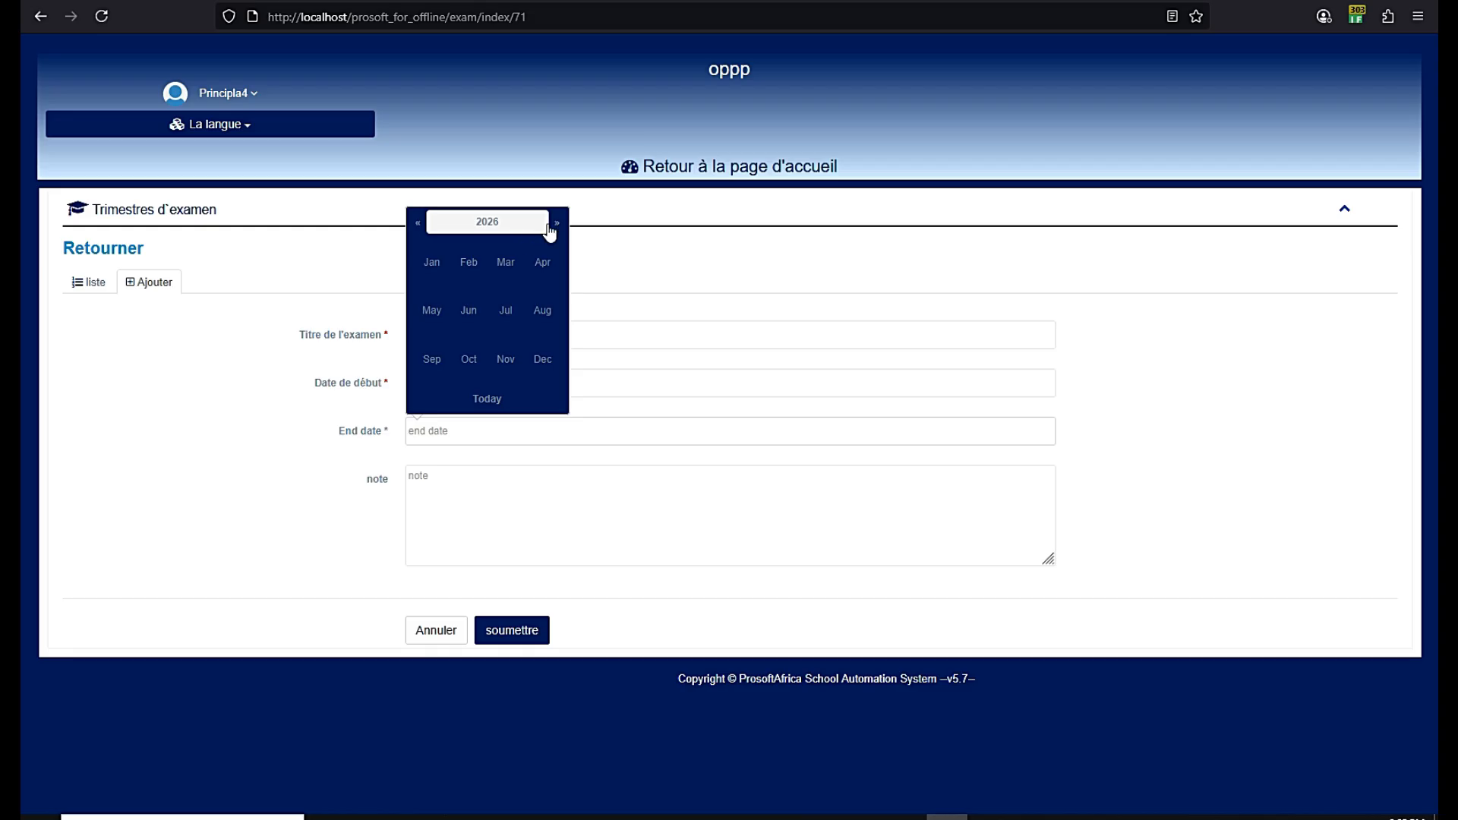
pyautogui.click(506, 262)
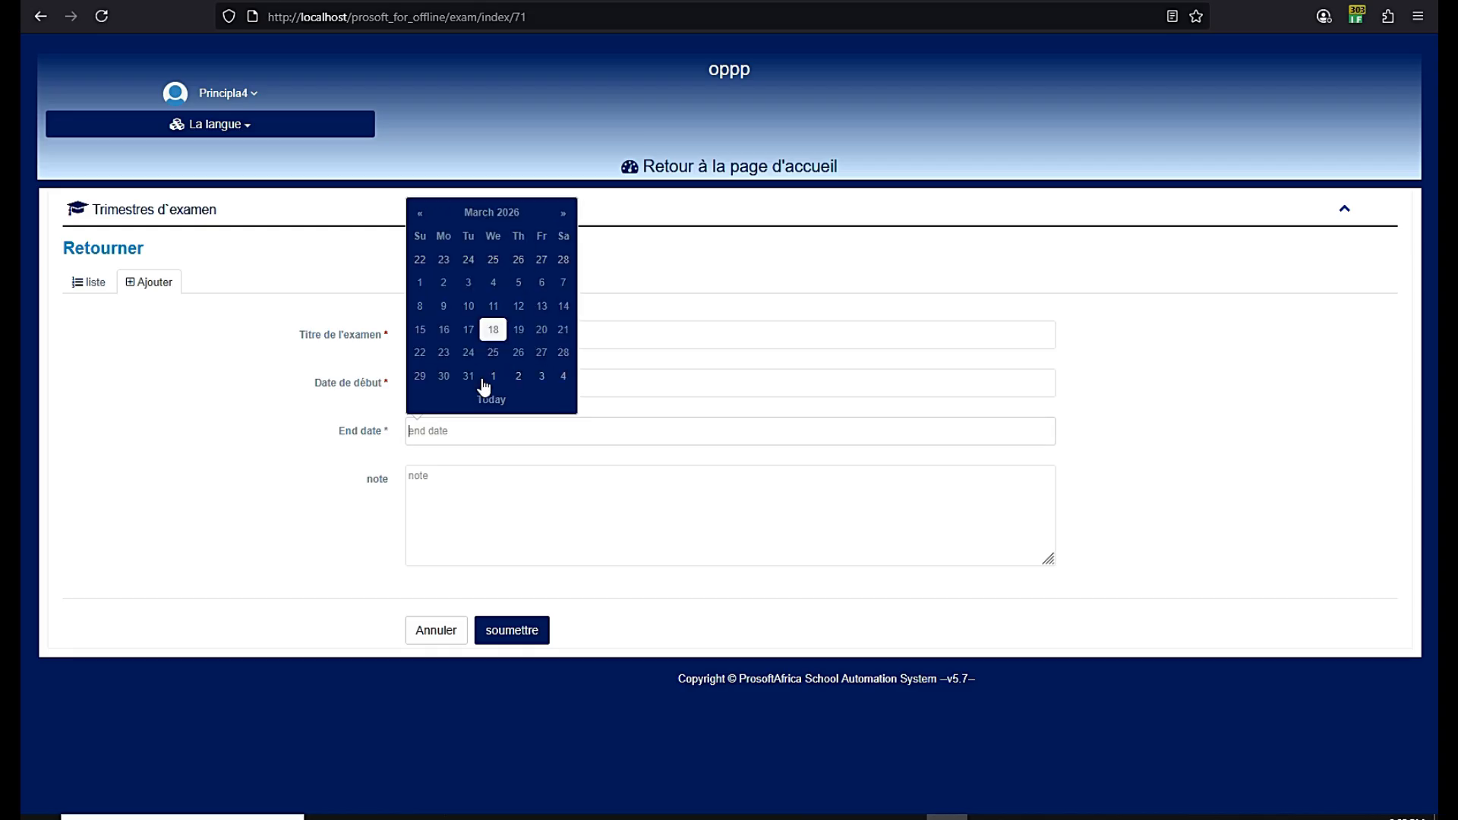
pyautogui.click(542, 329)
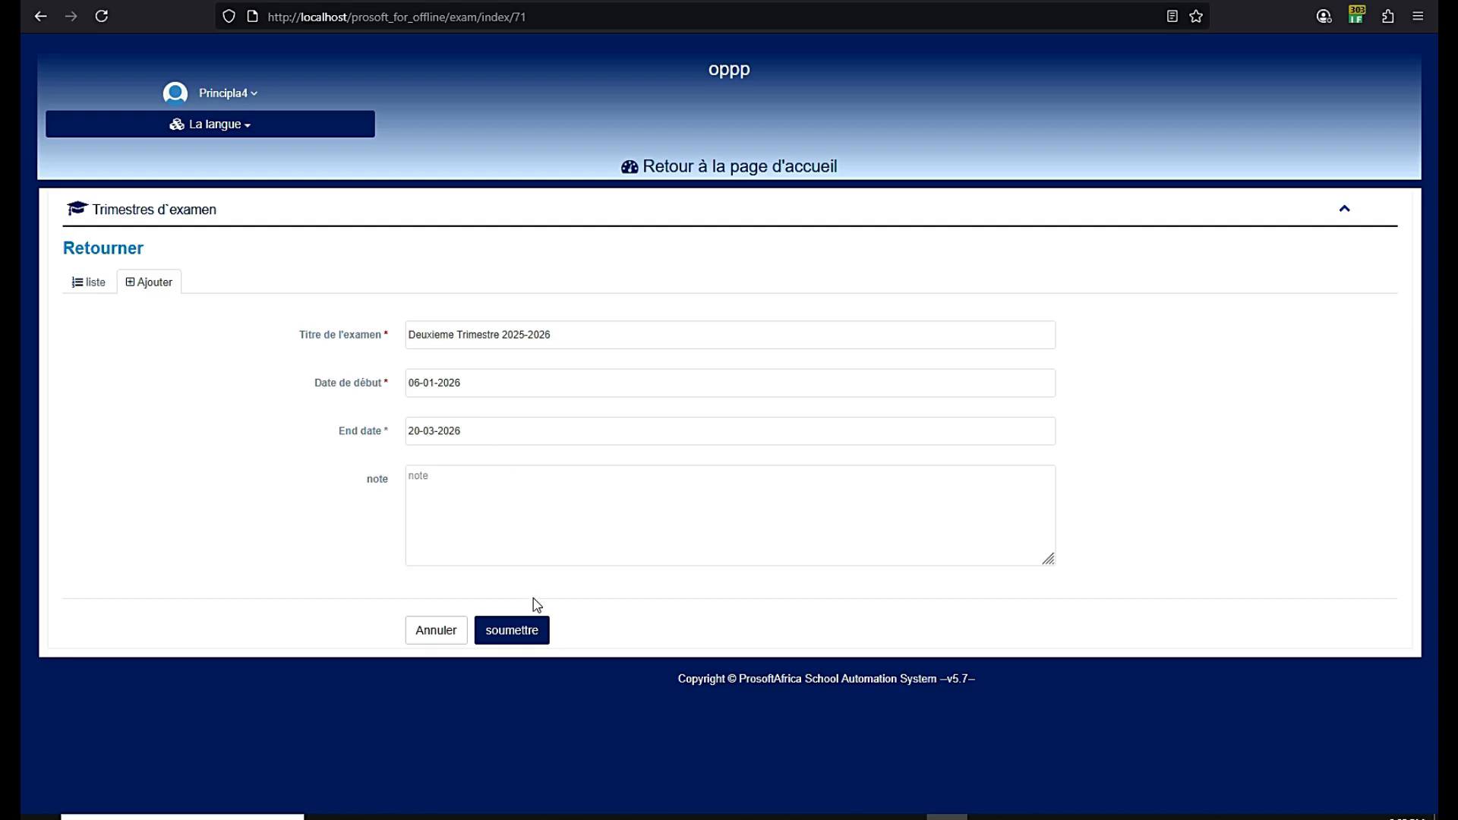
pyautogui.click(514, 631)
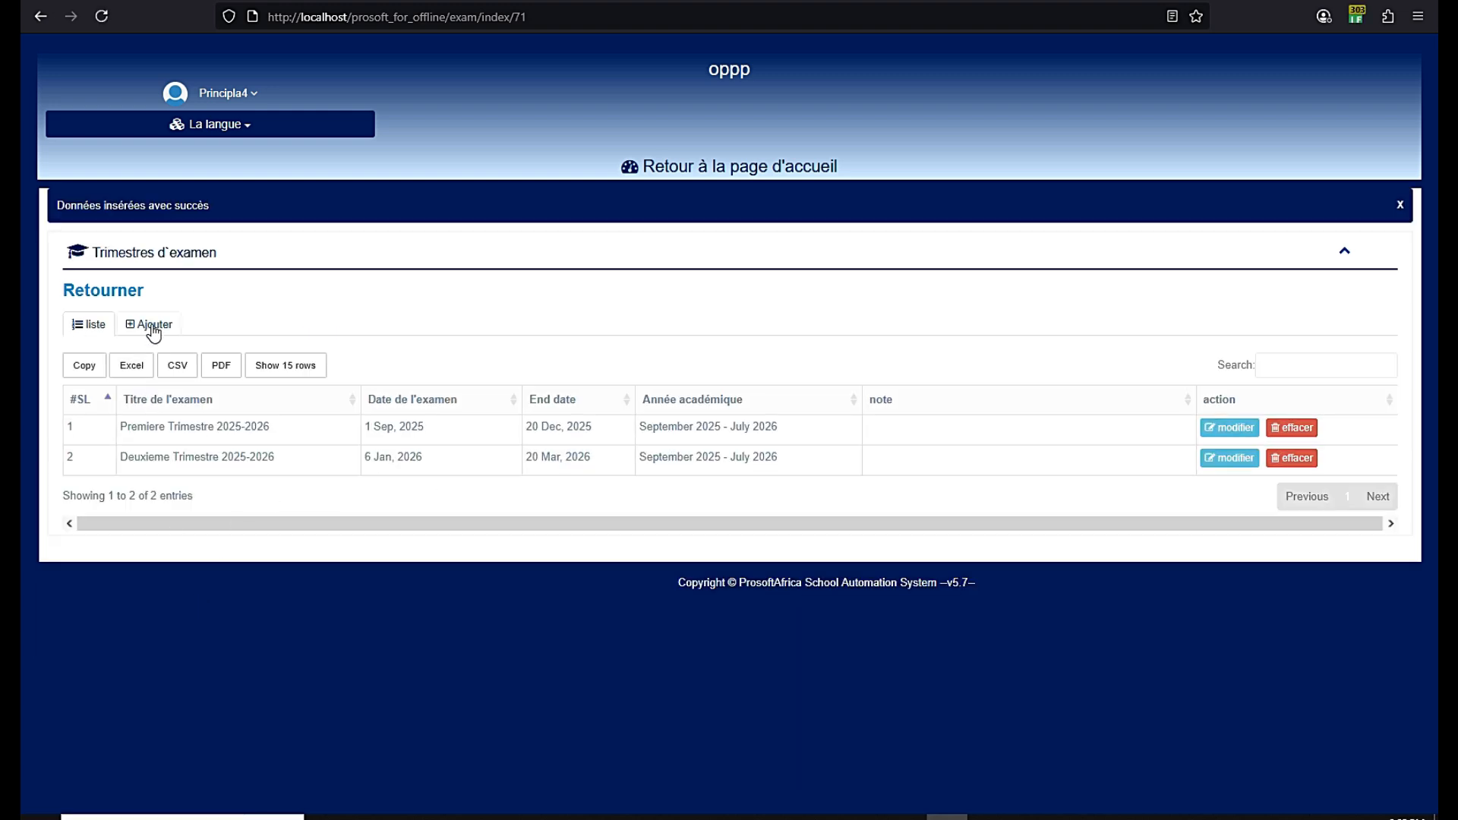
pyautogui.click(152, 328)
# Title the new term Troixieme Trimestre 2025-2026 by editing the pasted title
pyautogui.click(457, 382)
pyautogui.hotkey('ctrl', 'v')
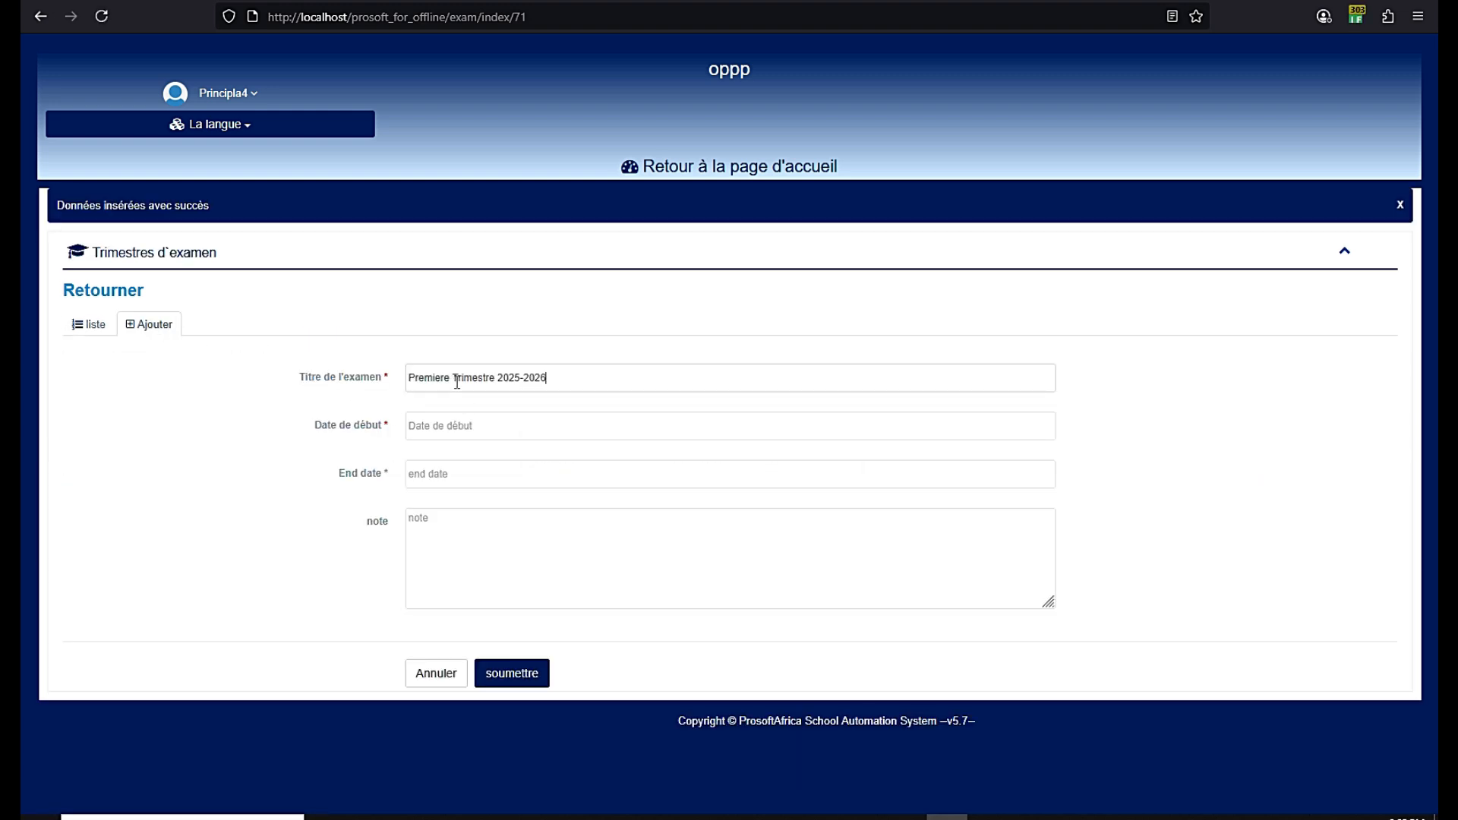
pyautogui.doubleClick(445, 379)
pyautogui.write('troixieme')
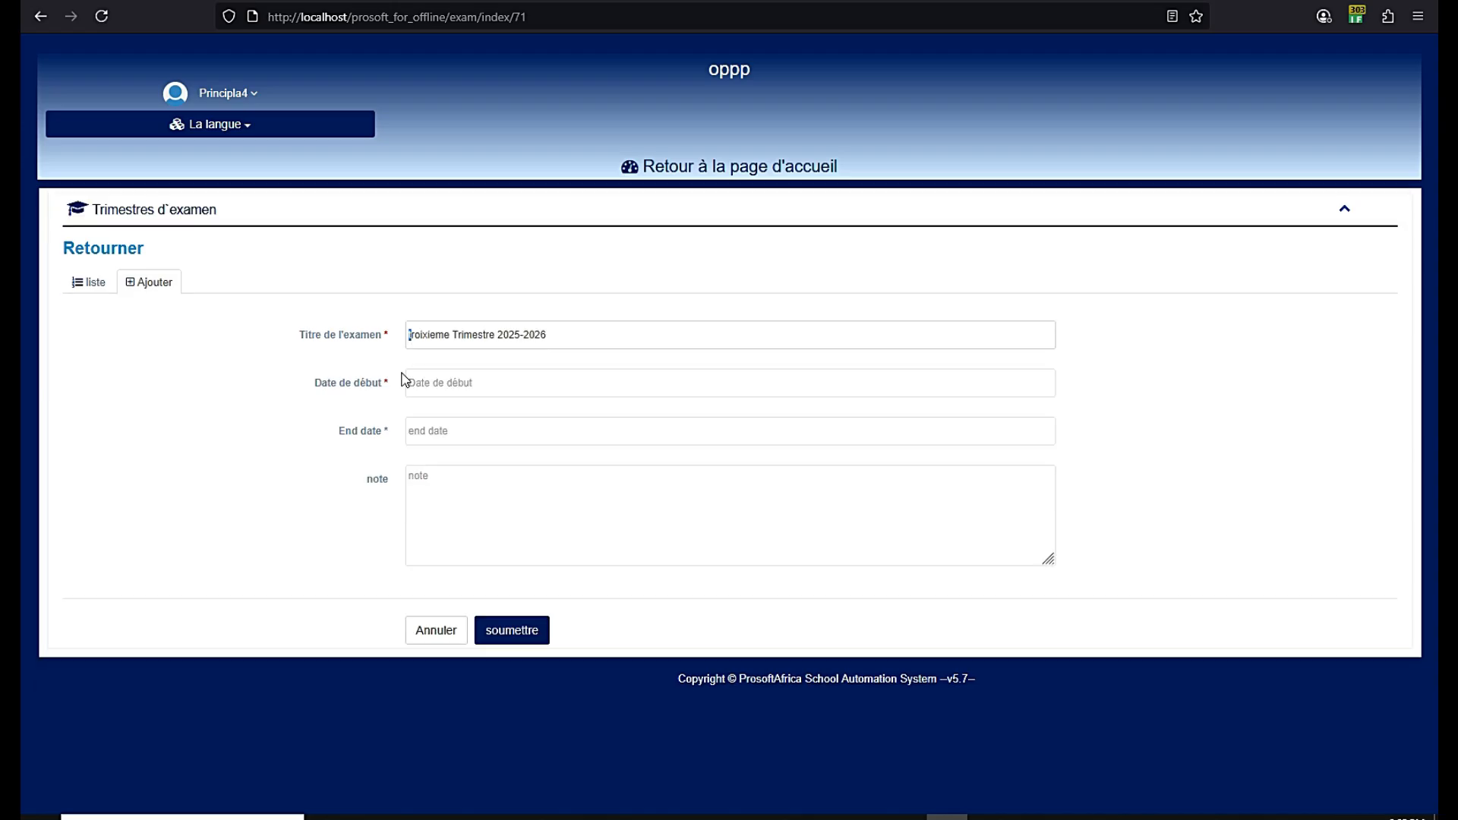
pyautogui.hotkey('ctrl', 't')
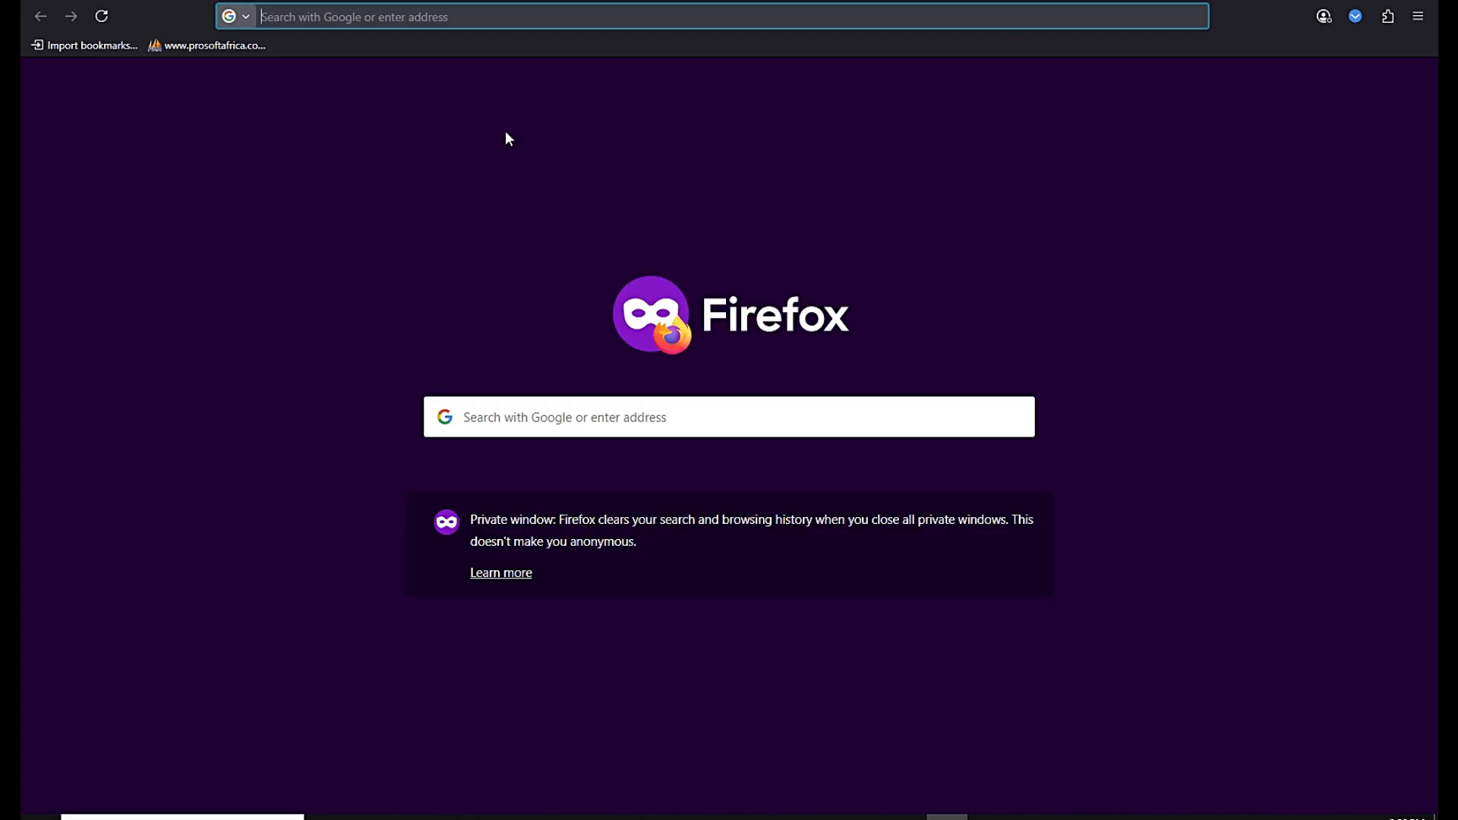
pyautogui.hotkey('ctrl', 'w')
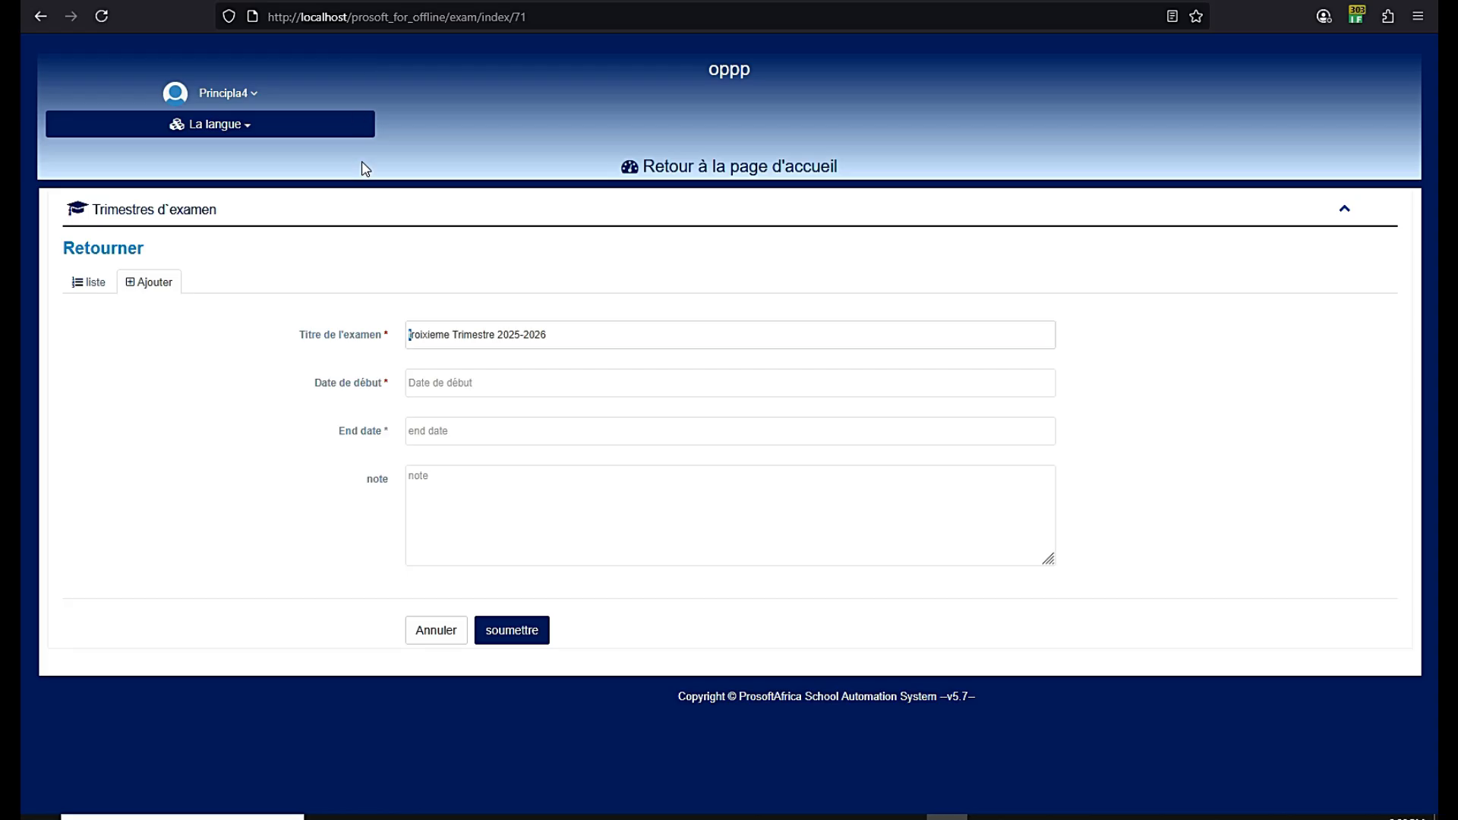
pyautogui.press('Delete')
pyautogui.write('T')
# Set the term dates 02-04-2026 to 30-07-2026 and save the third trimester
pyautogui.click(434, 382)
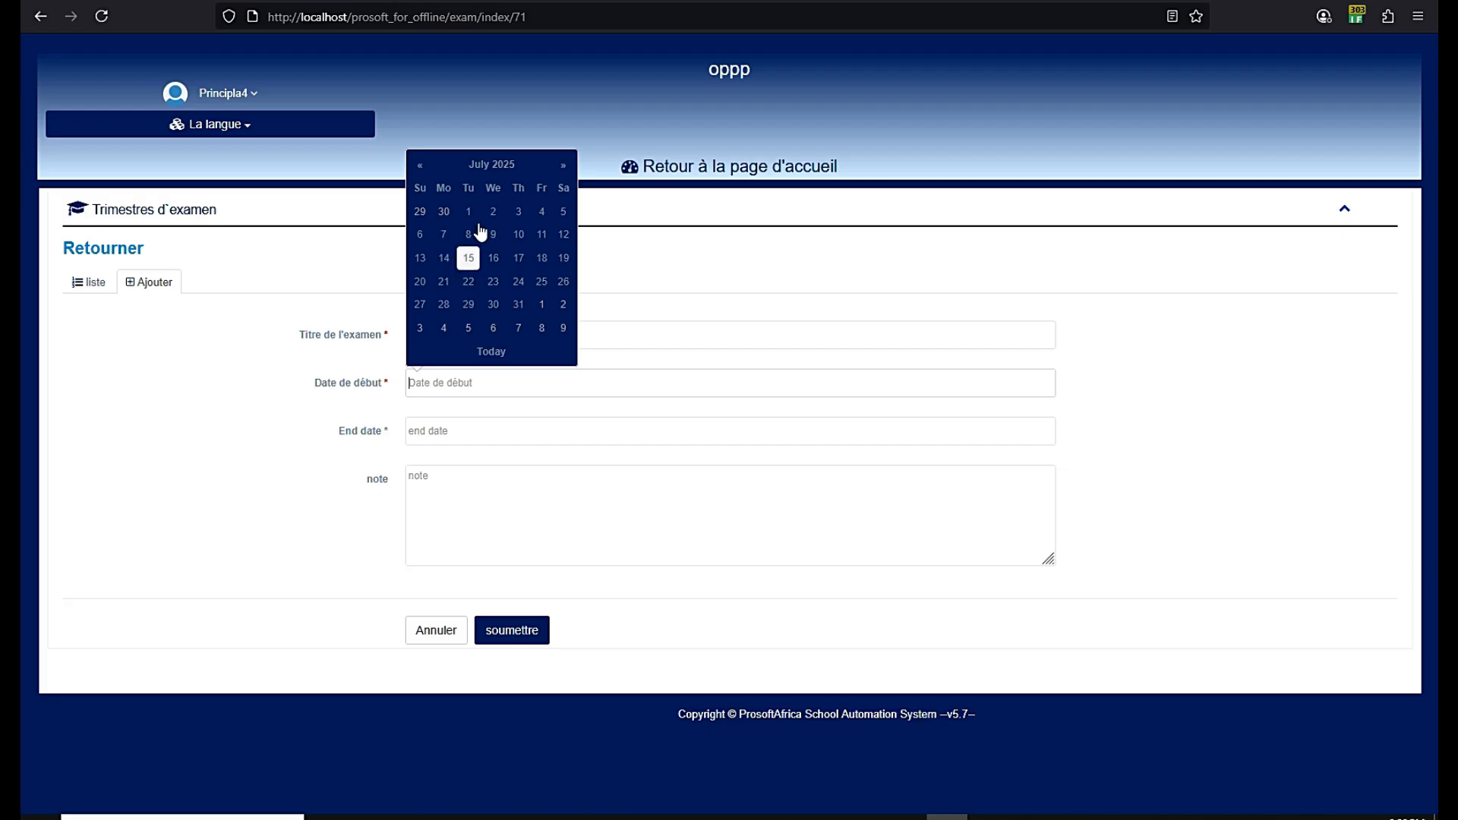
pyautogui.click(492, 164)
pyautogui.click(557, 175)
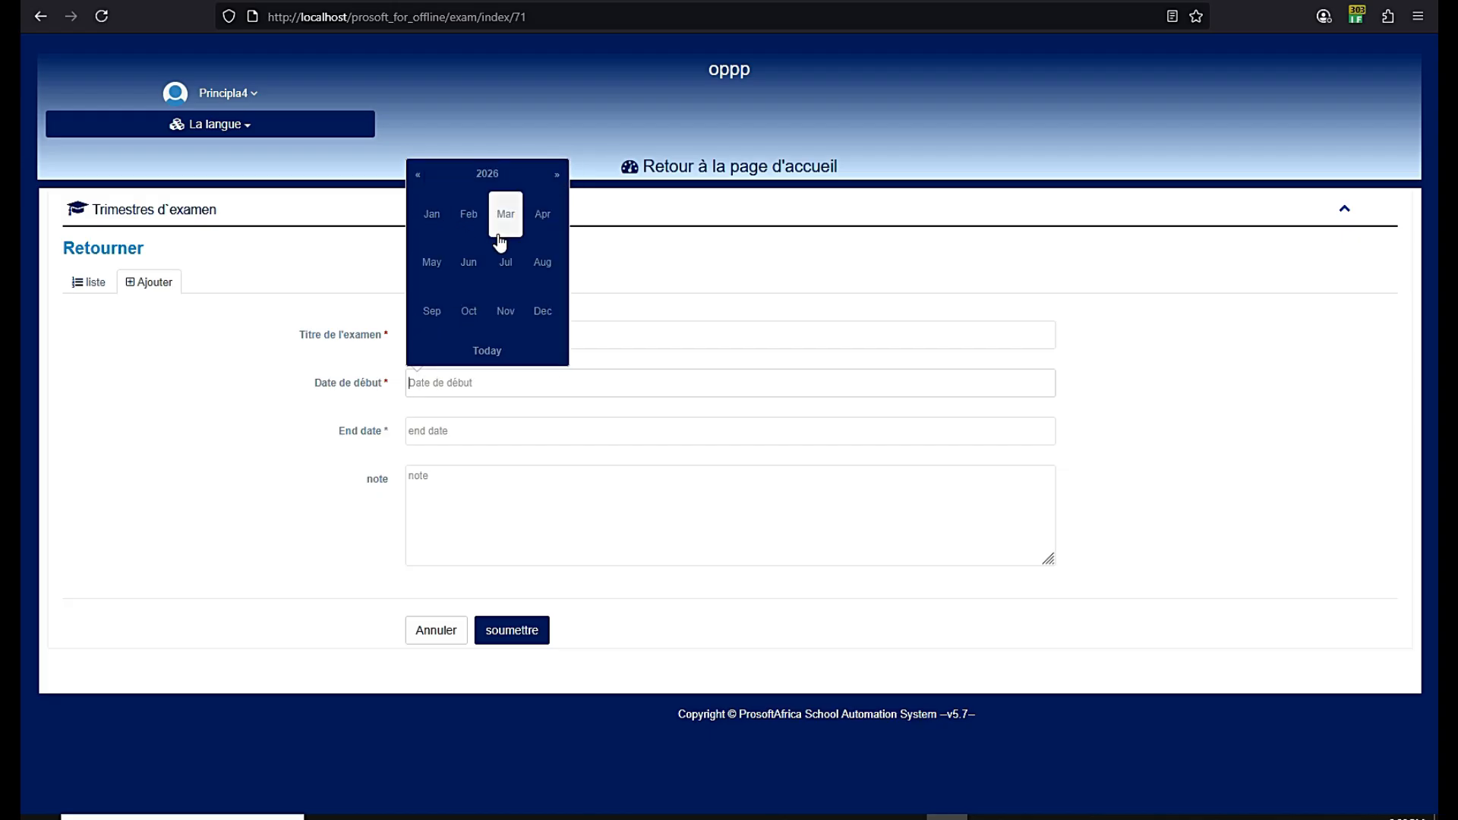
pyautogui.click(533, 216)
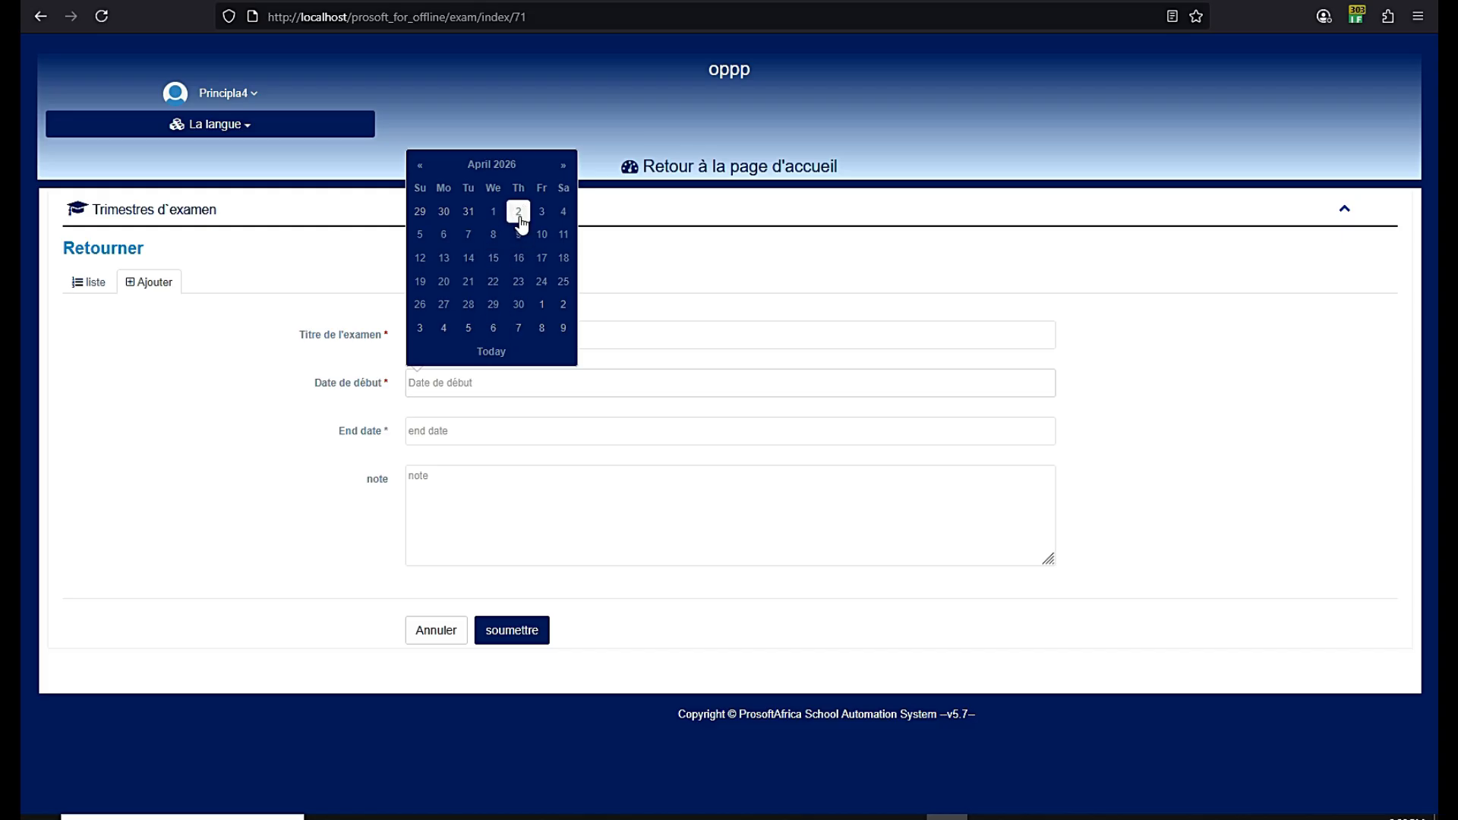
pyautogui.click(519, 219)
pyautogui.click(446, 430)
pyautogui.click(498, 222)
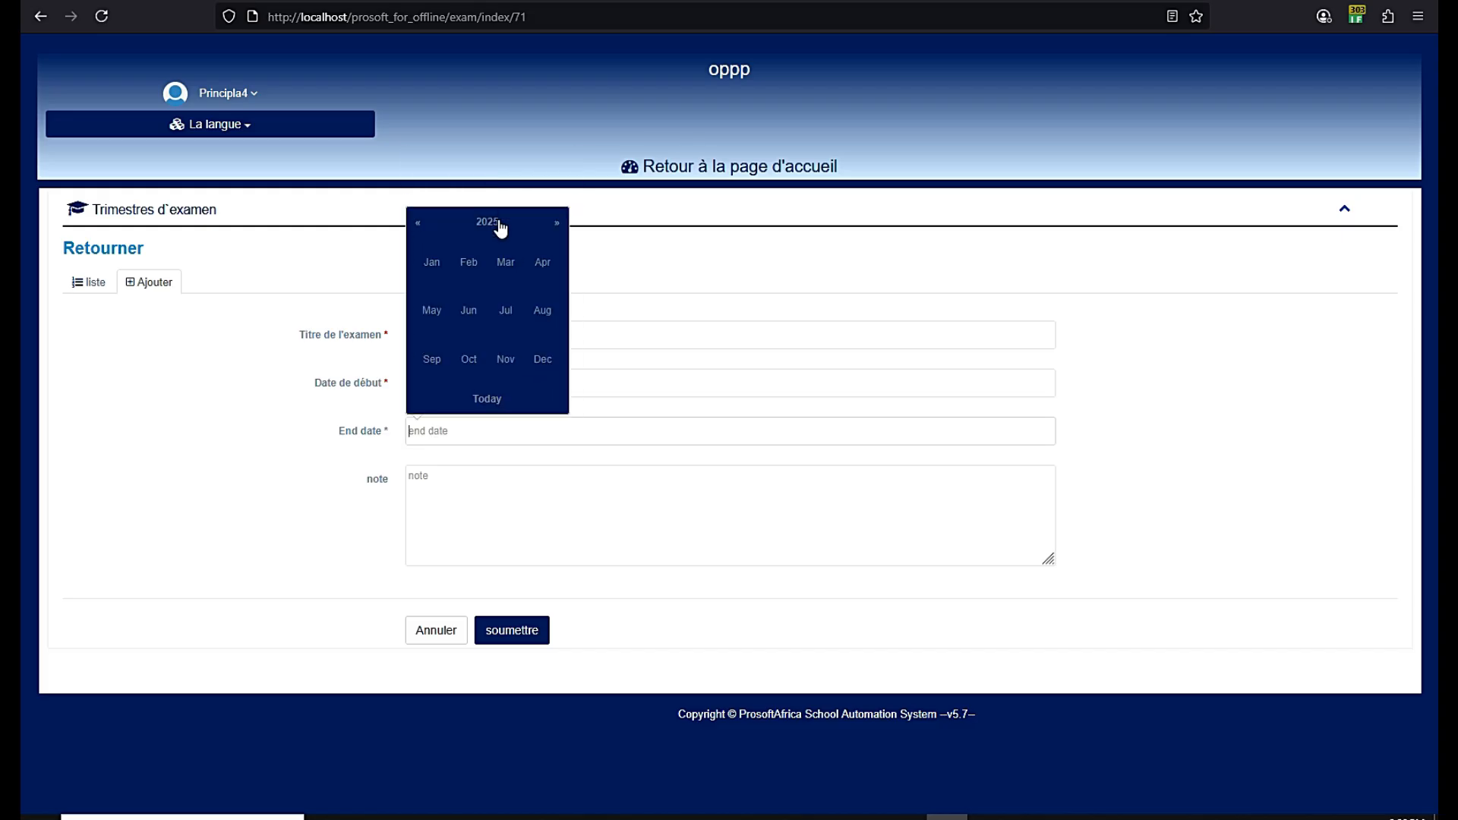
pyautogui.click(557, 222)
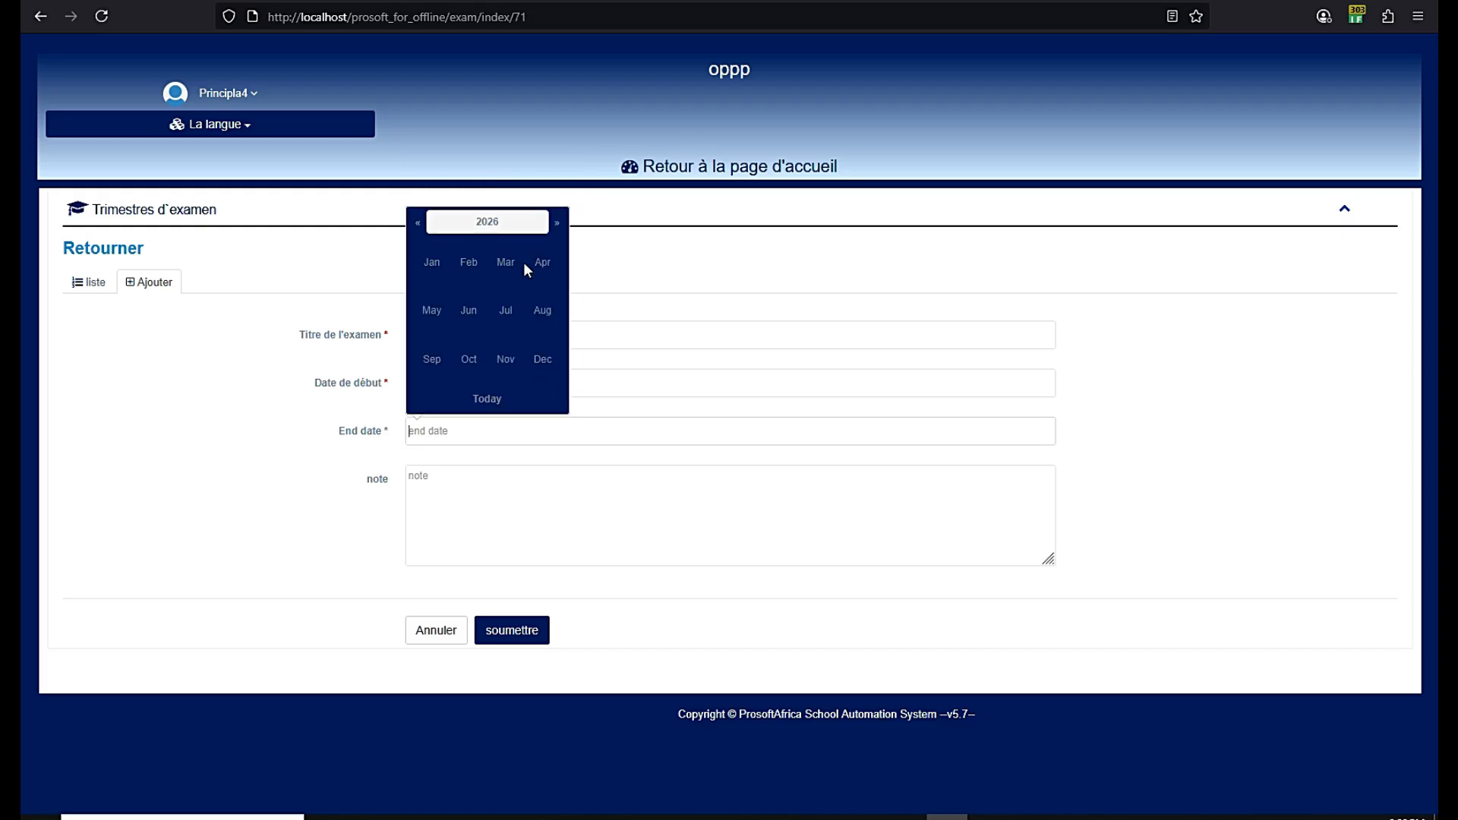
pyautogui.click(510, 318)
pyautogui.click(505, 359)
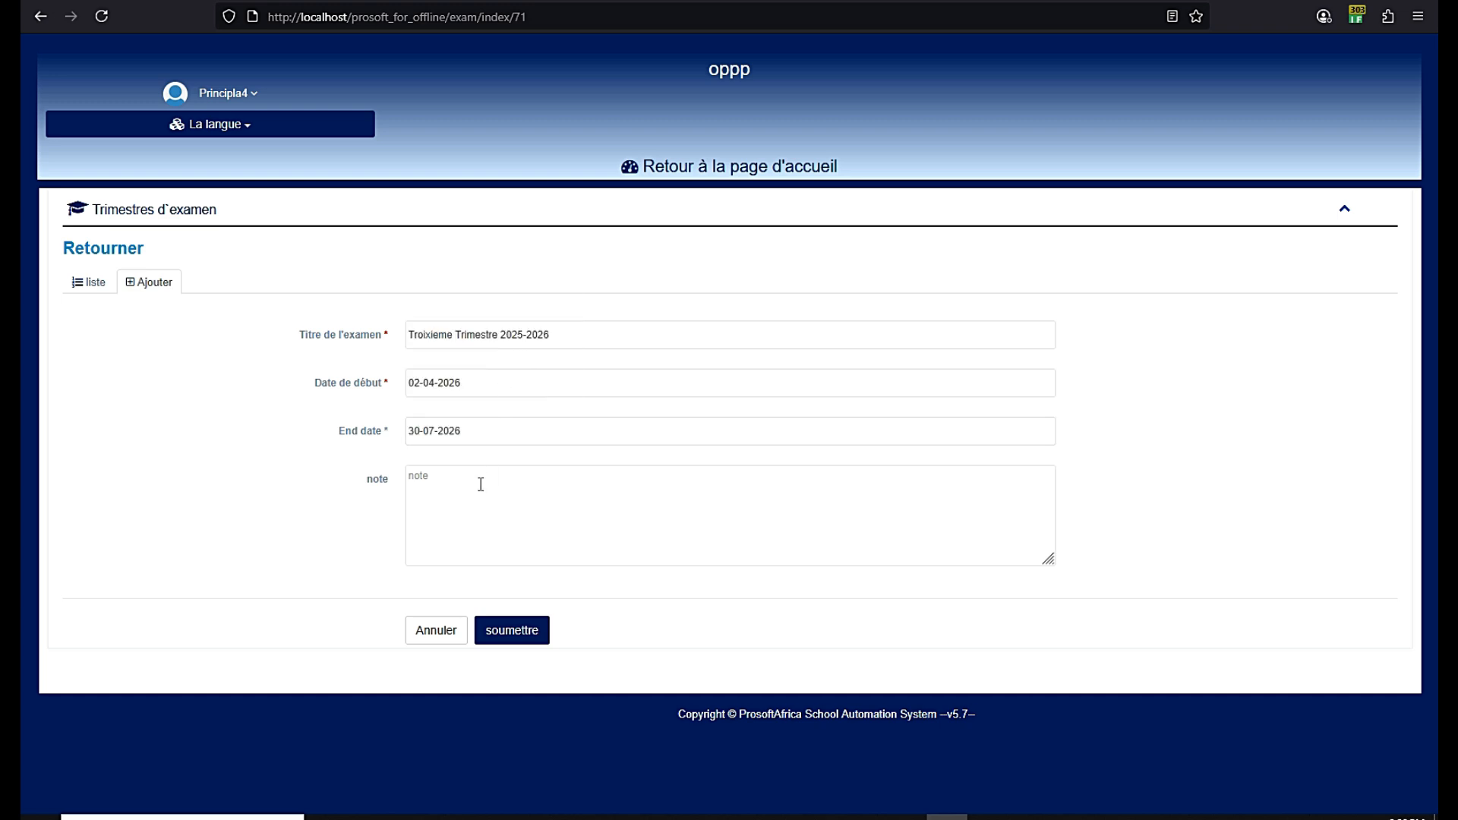
pyautogui.click(505, 633)
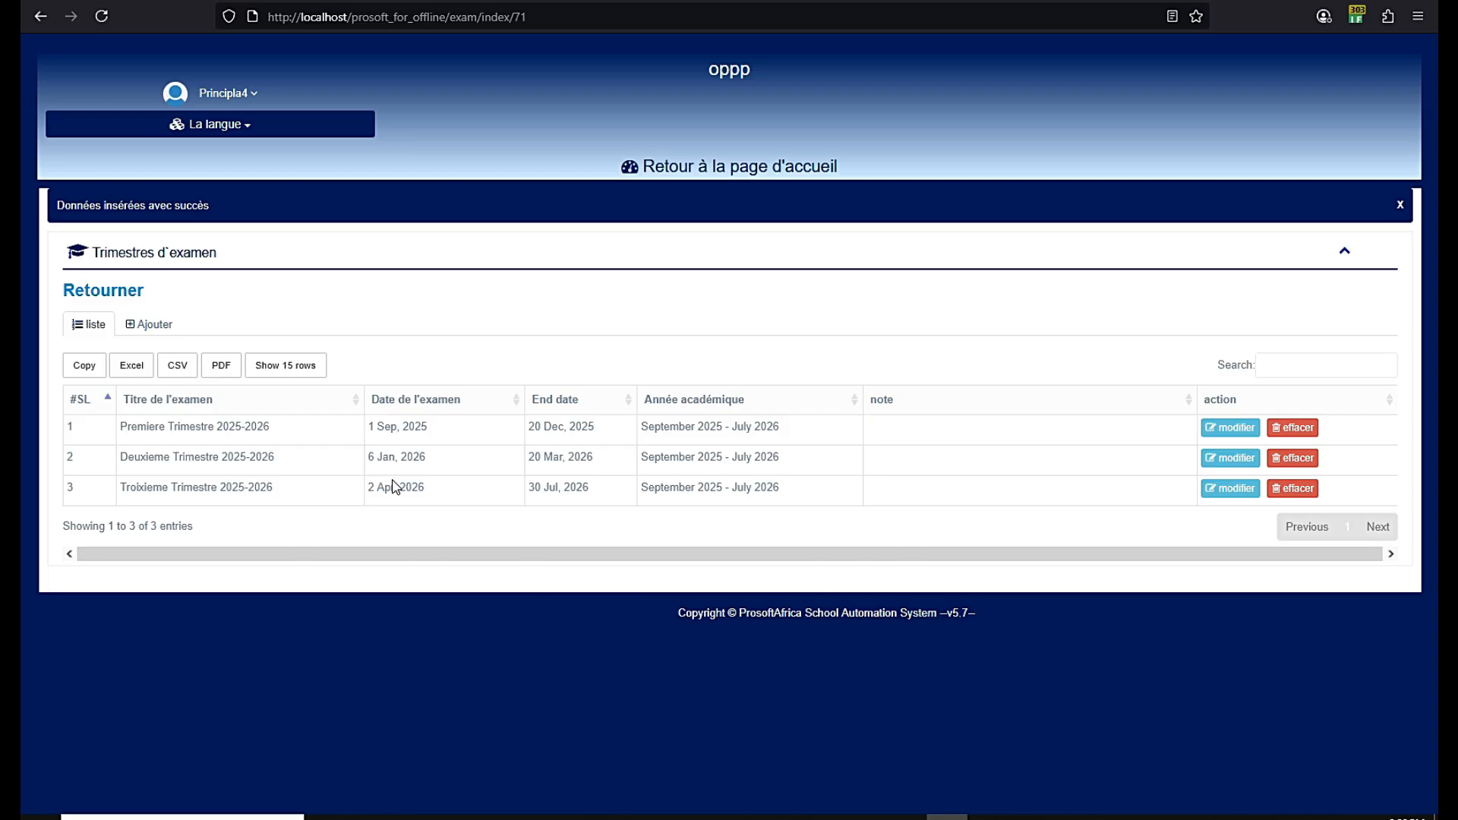
# From the home dashboard, open the add-teacher form and set the department to Science Department
pyautogui.click(678, 169)
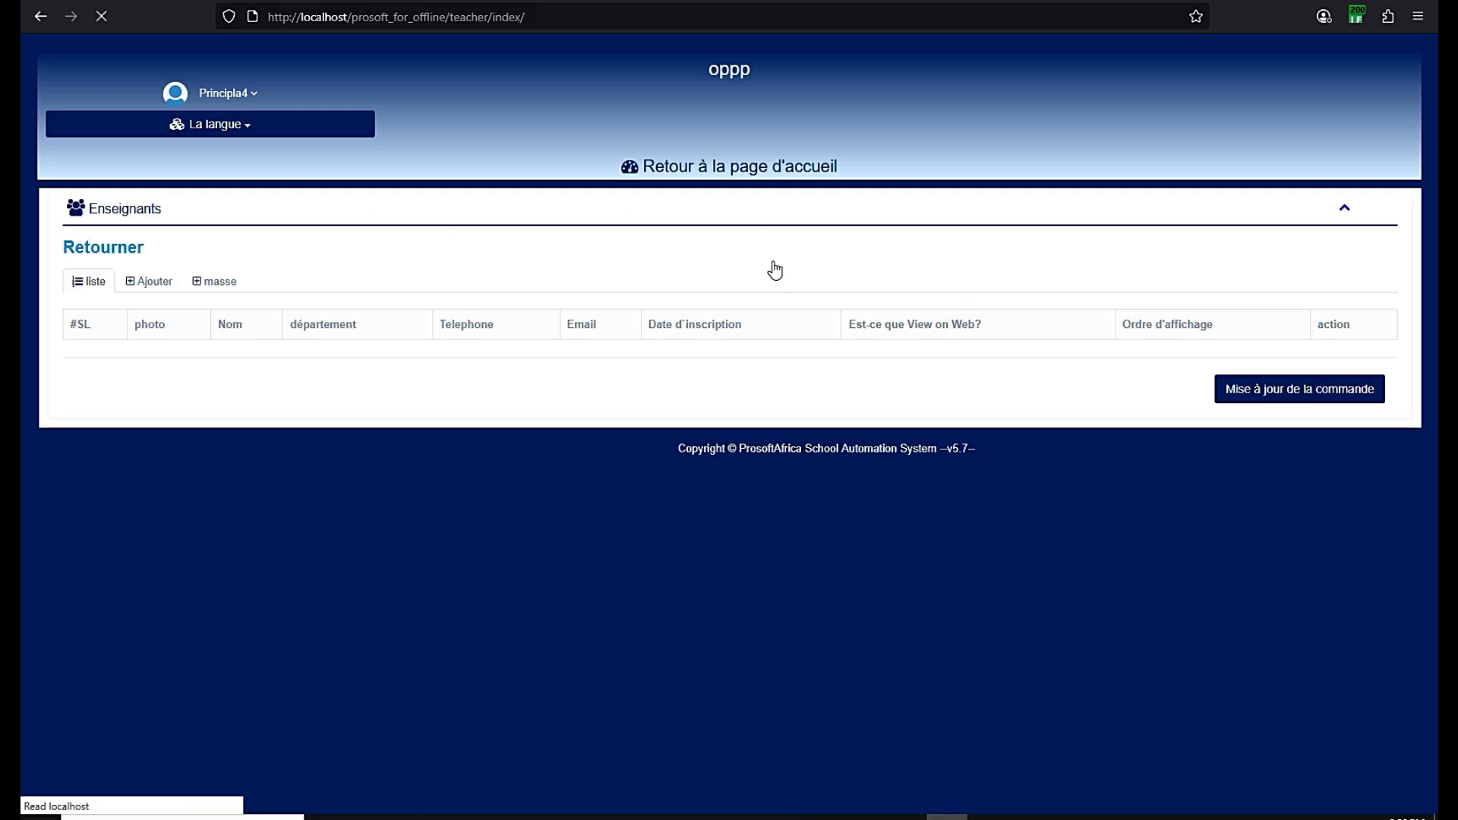
pyautogui.click(151, 285)
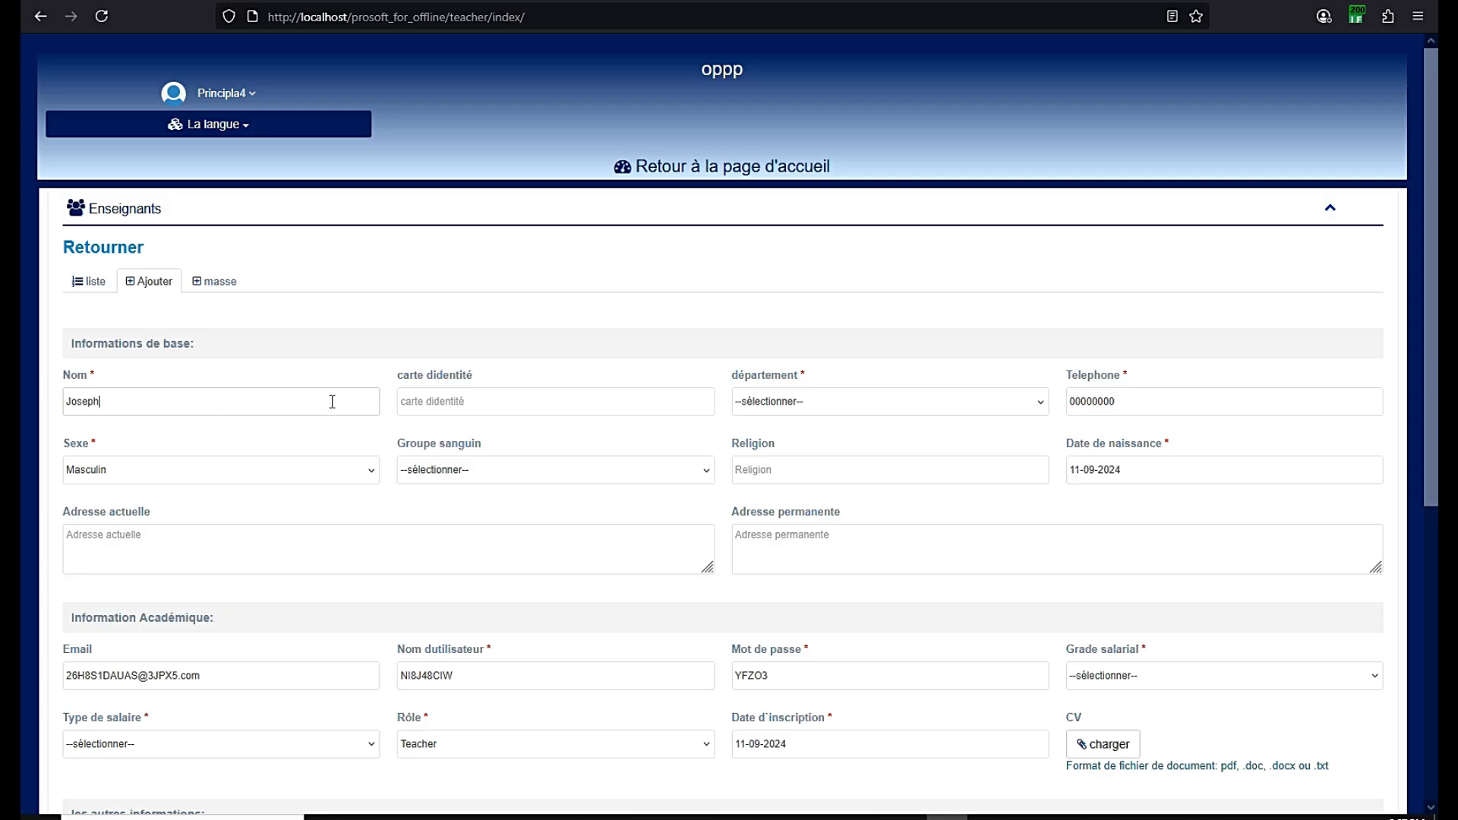
pyautogui.click(776, 405)
pyautogui.click(766, 451)
pyautogui.scroll(-1, 730, 392)
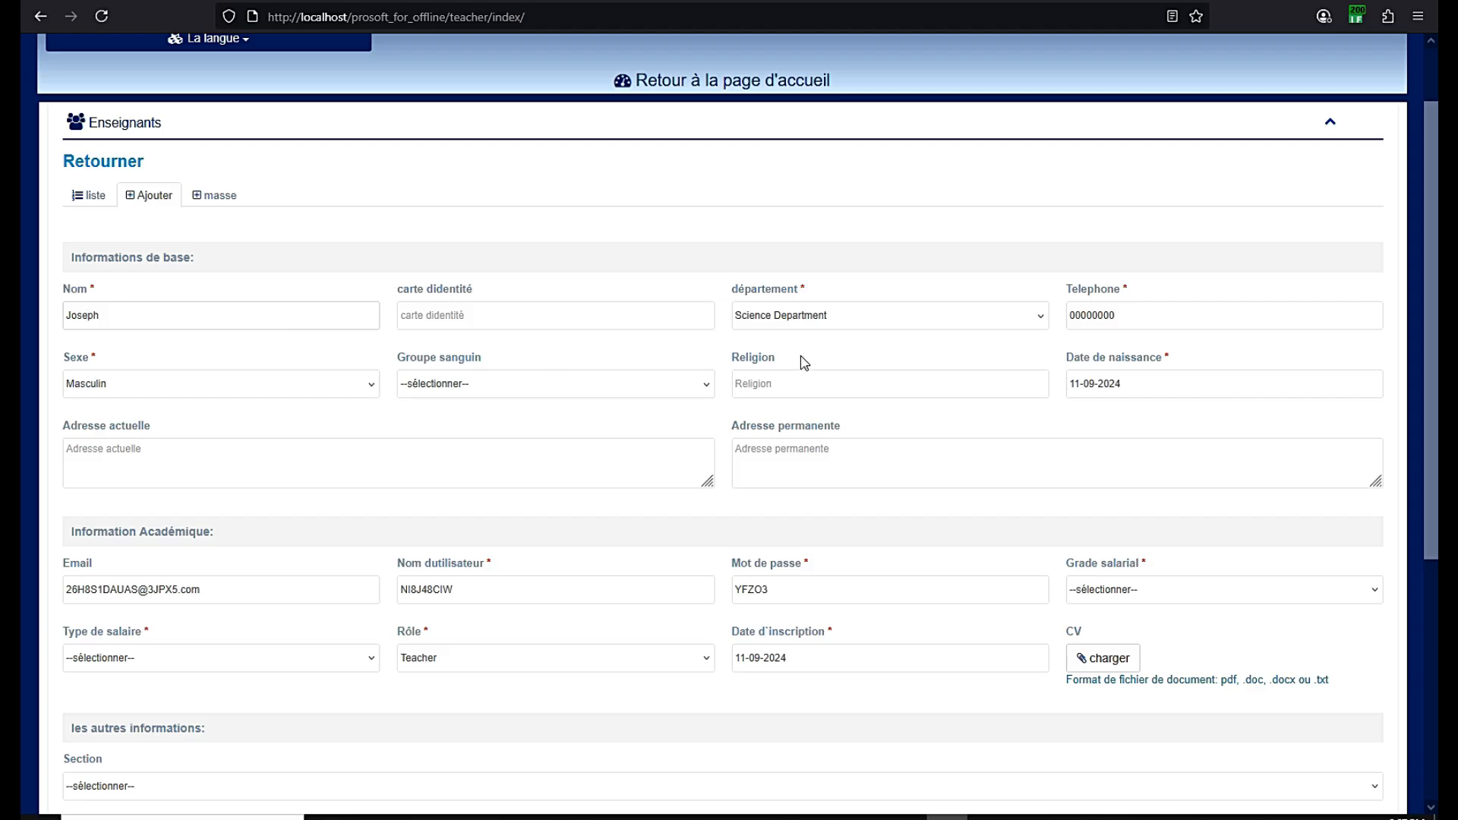
pyautogui.scroll(-2, 388, 427)
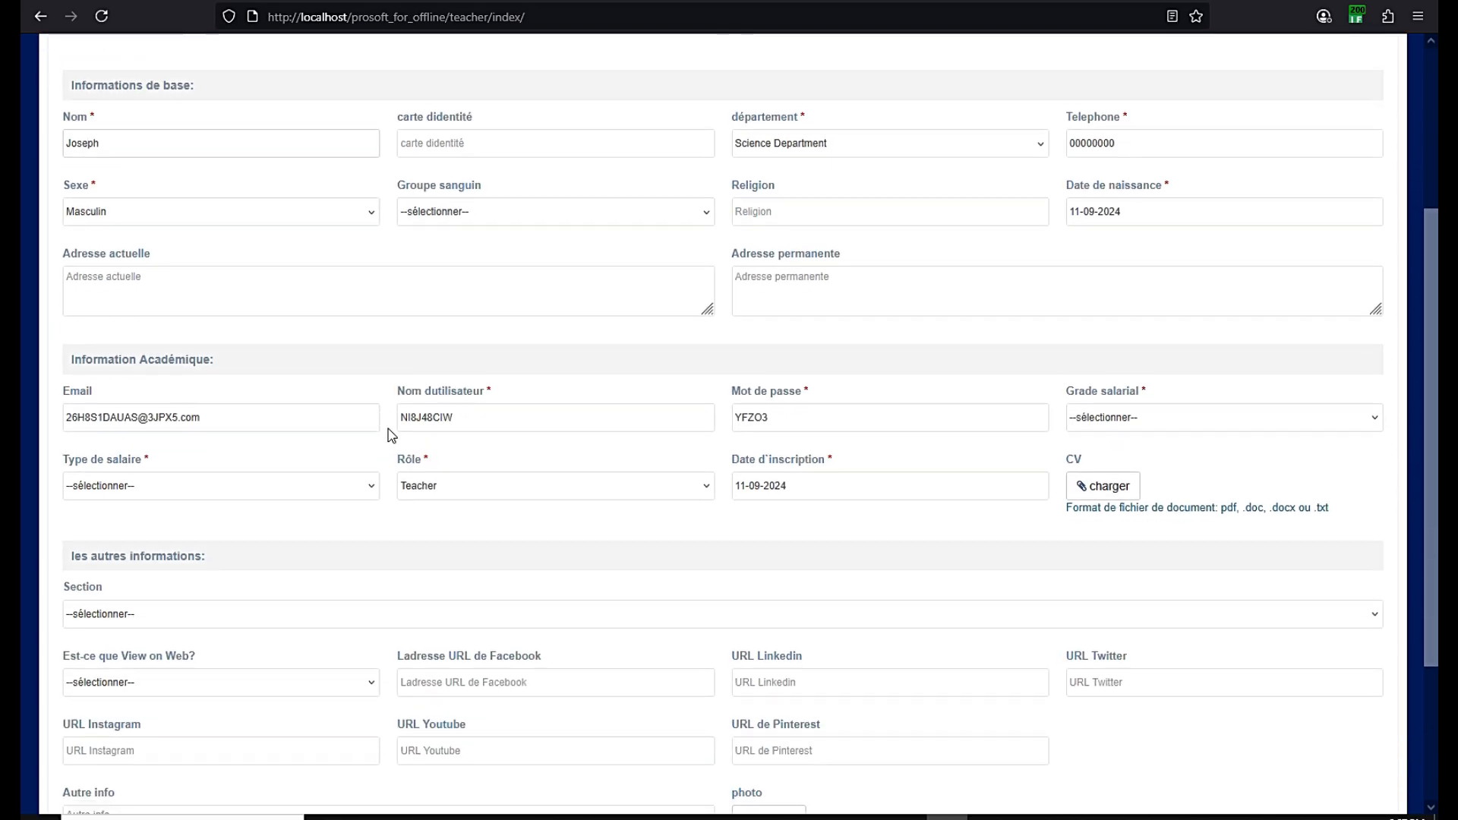
# Set salary type Mensuel and salary grade A, then save the new teacher
pyautogui.click(150, 483)
pyautogui.click(124, 532)
pyautogui.click(1140, 431)
pyautogui.click(1091, 466)
pyautogui.scroll(-2, 121, 497)
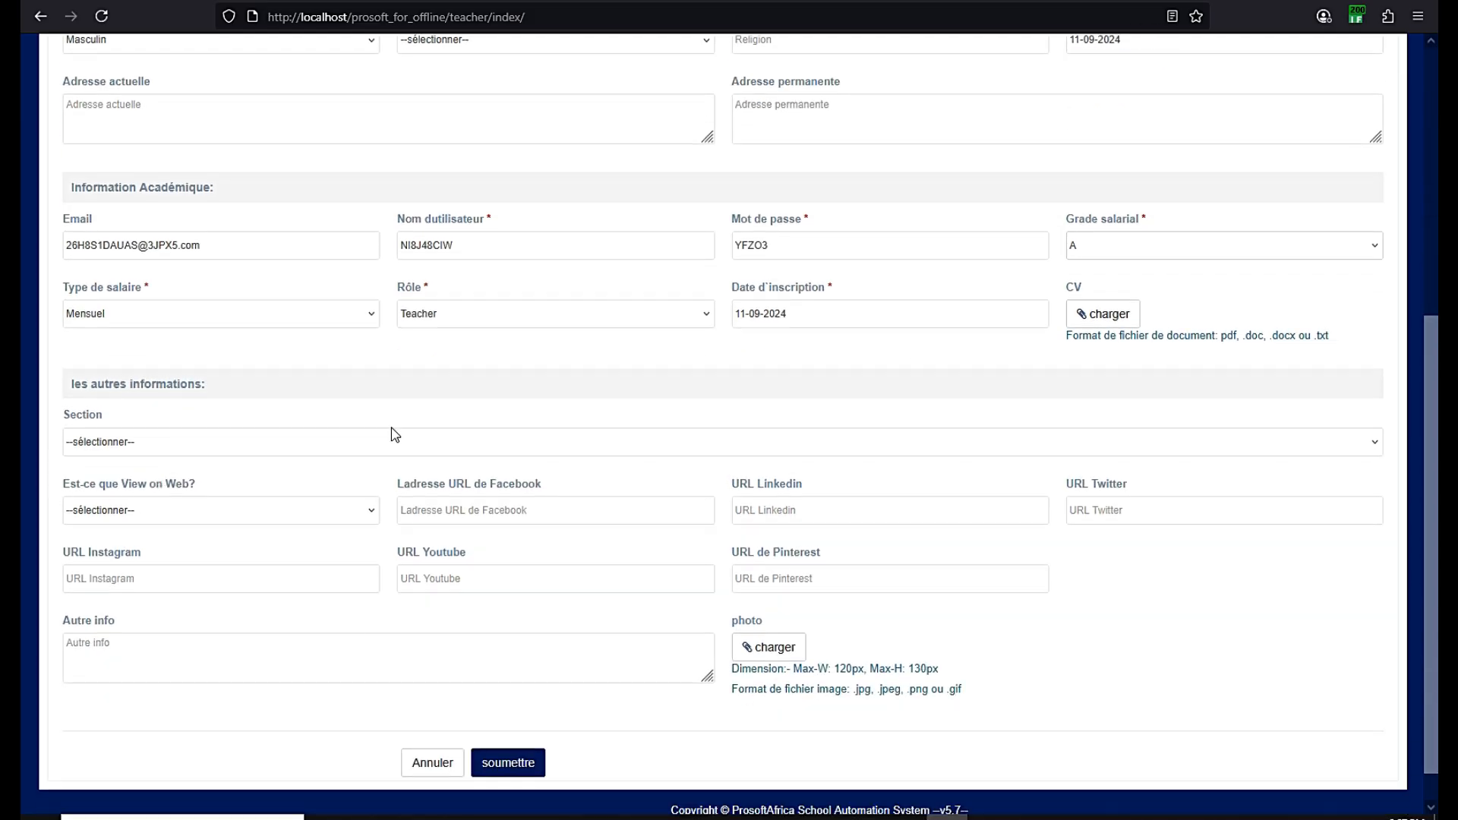
pyautogui.scroll(3, 514, 456)
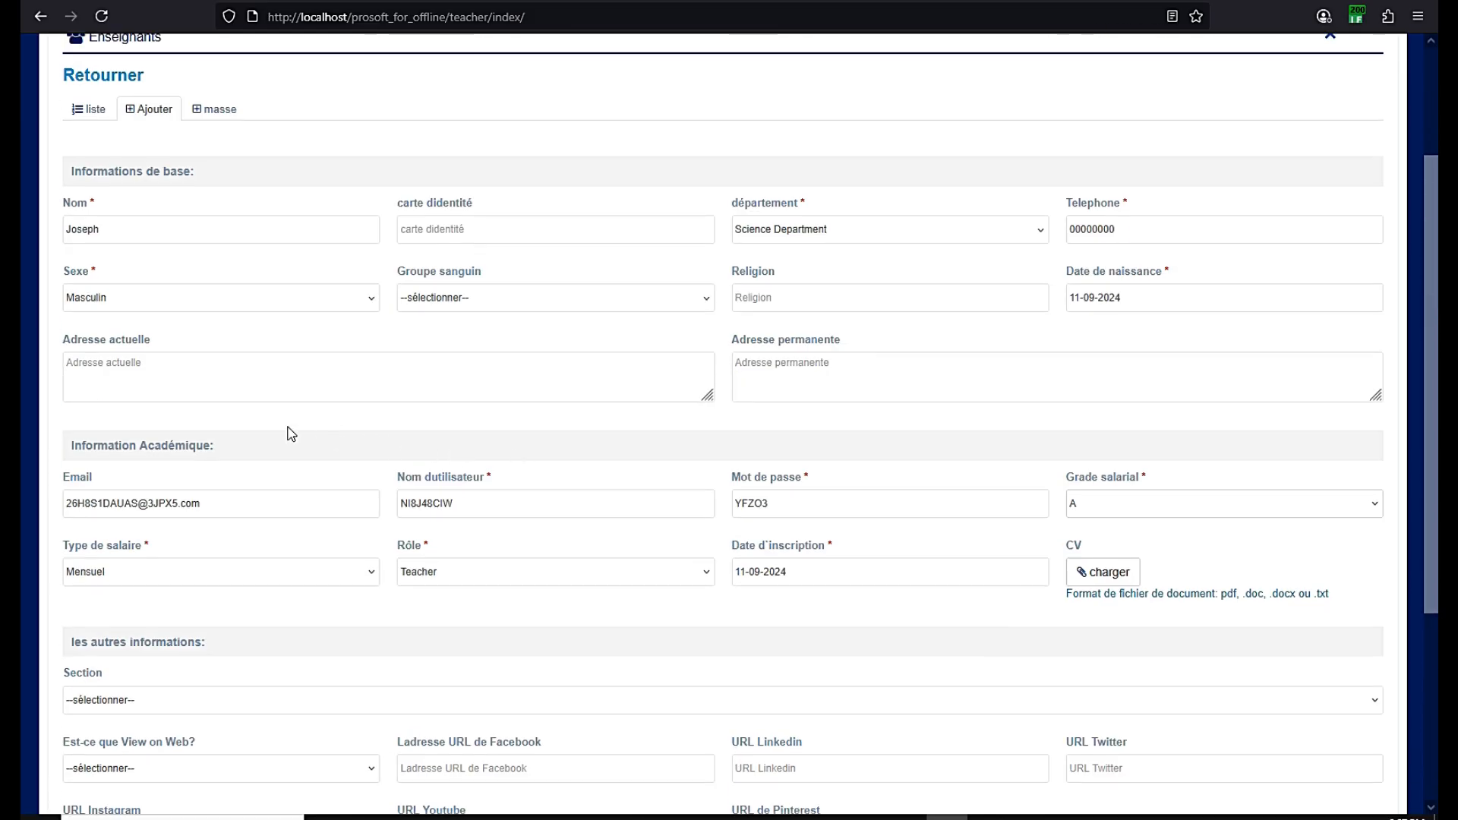
pyautogui.doubleClick(81, 224)
pyautogui.scroll(-2, 776, 247)
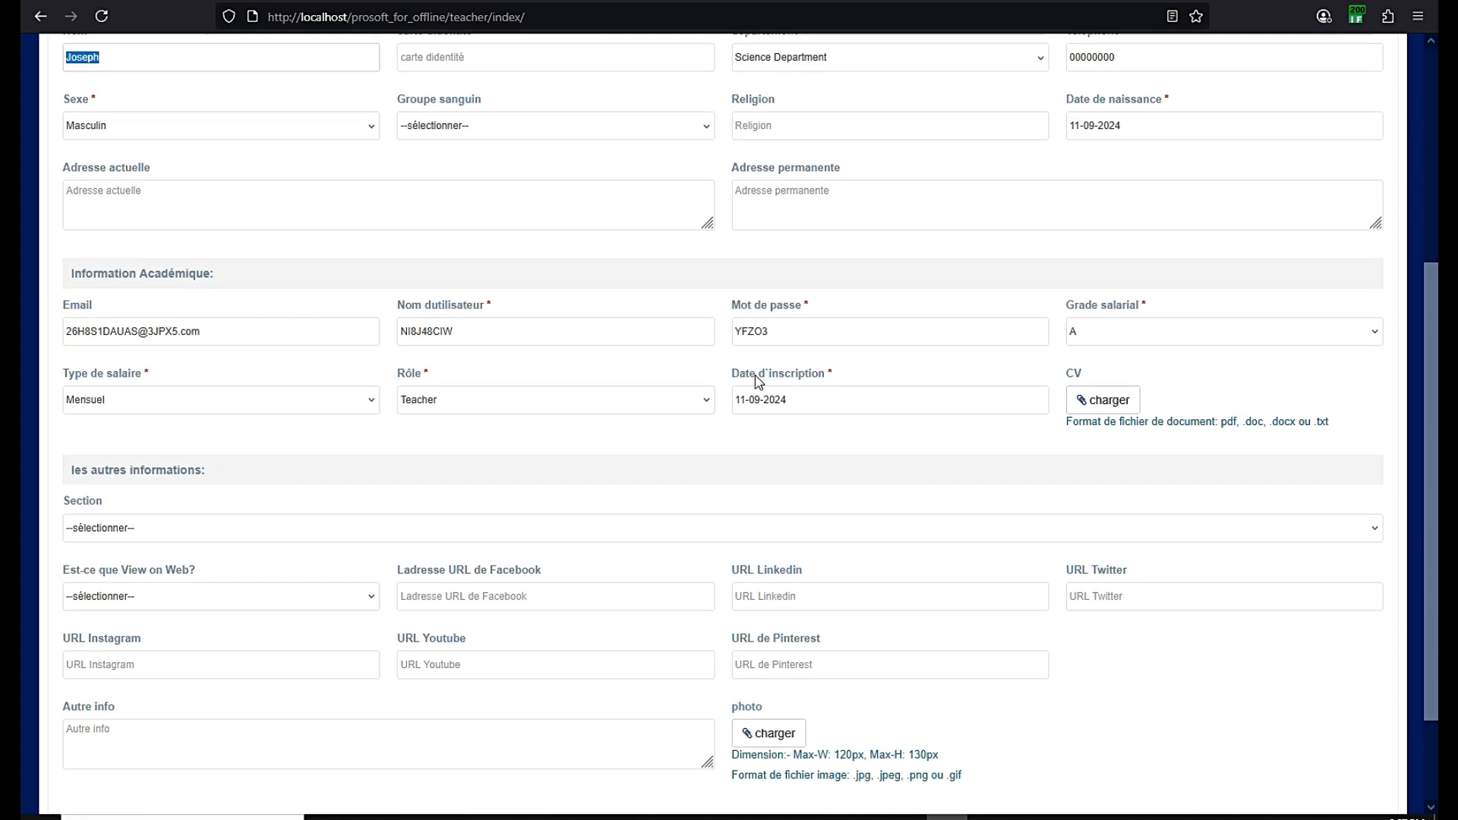
pyautogui.scroll(-2, 1145, 351)
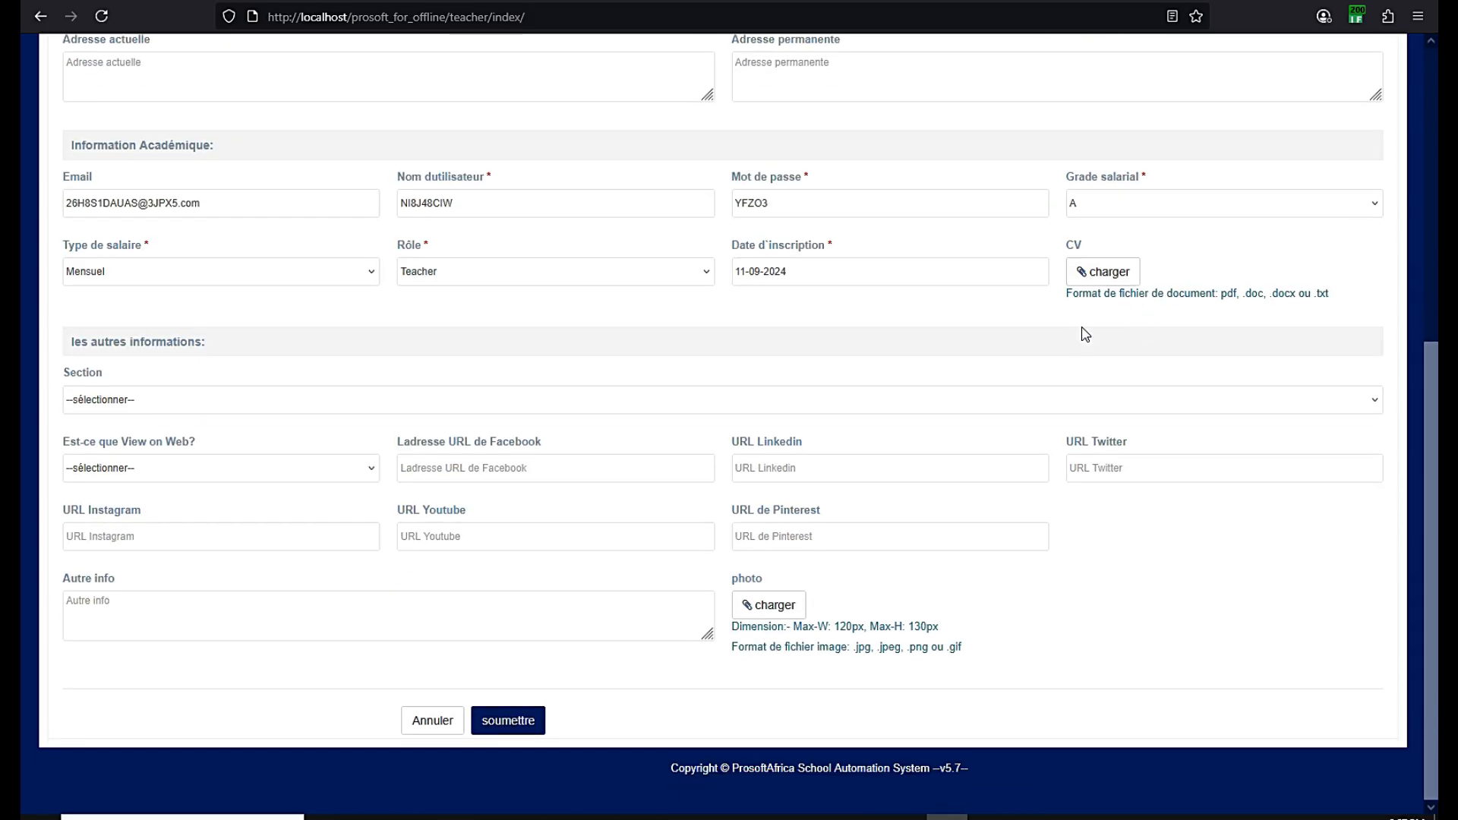
pyautogui.click(507, 725)
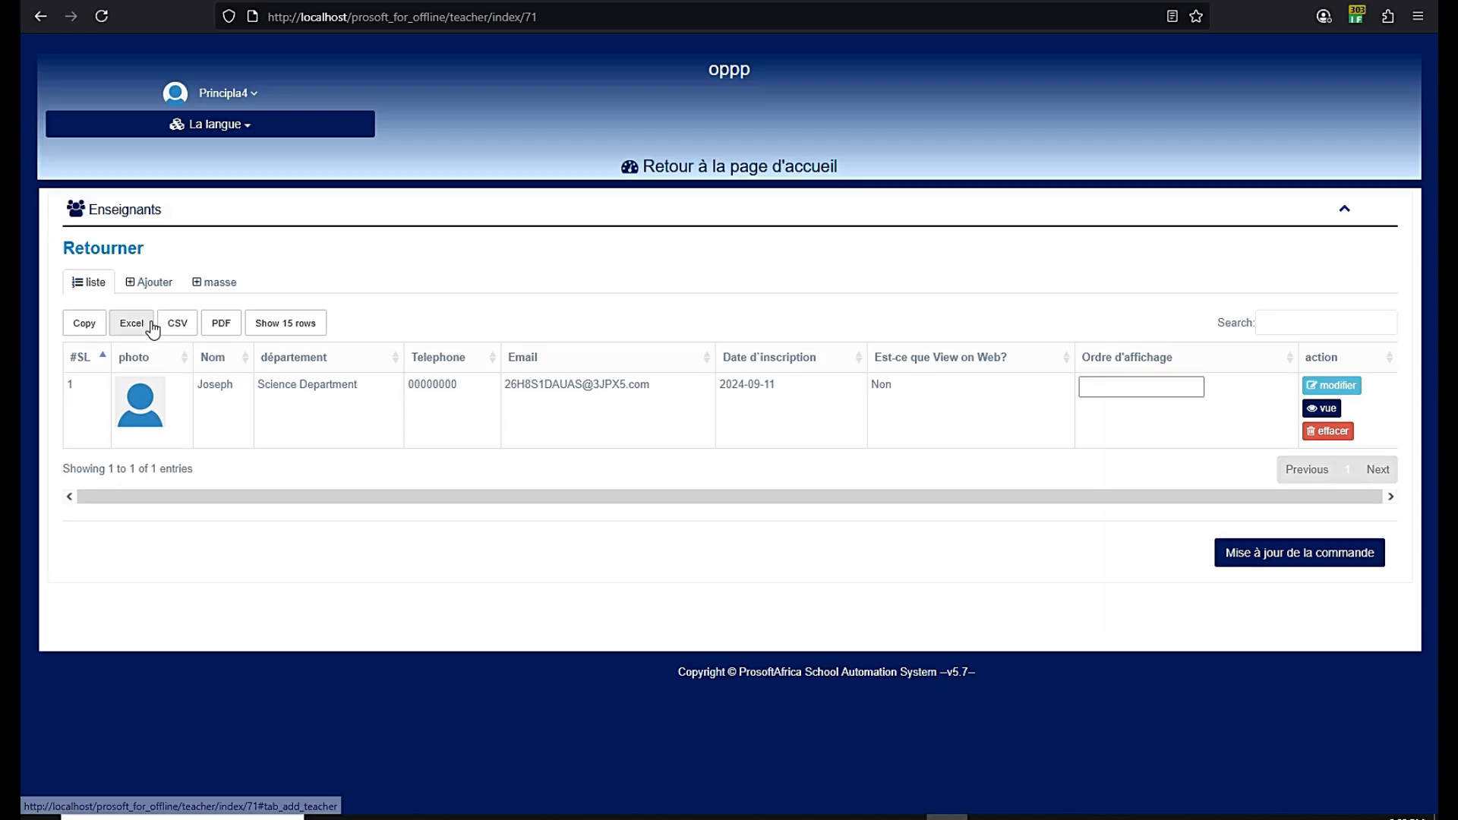
# Open a new class form and enter class name Sixieme with numeric name 1
pyautogui.click(698, 176)
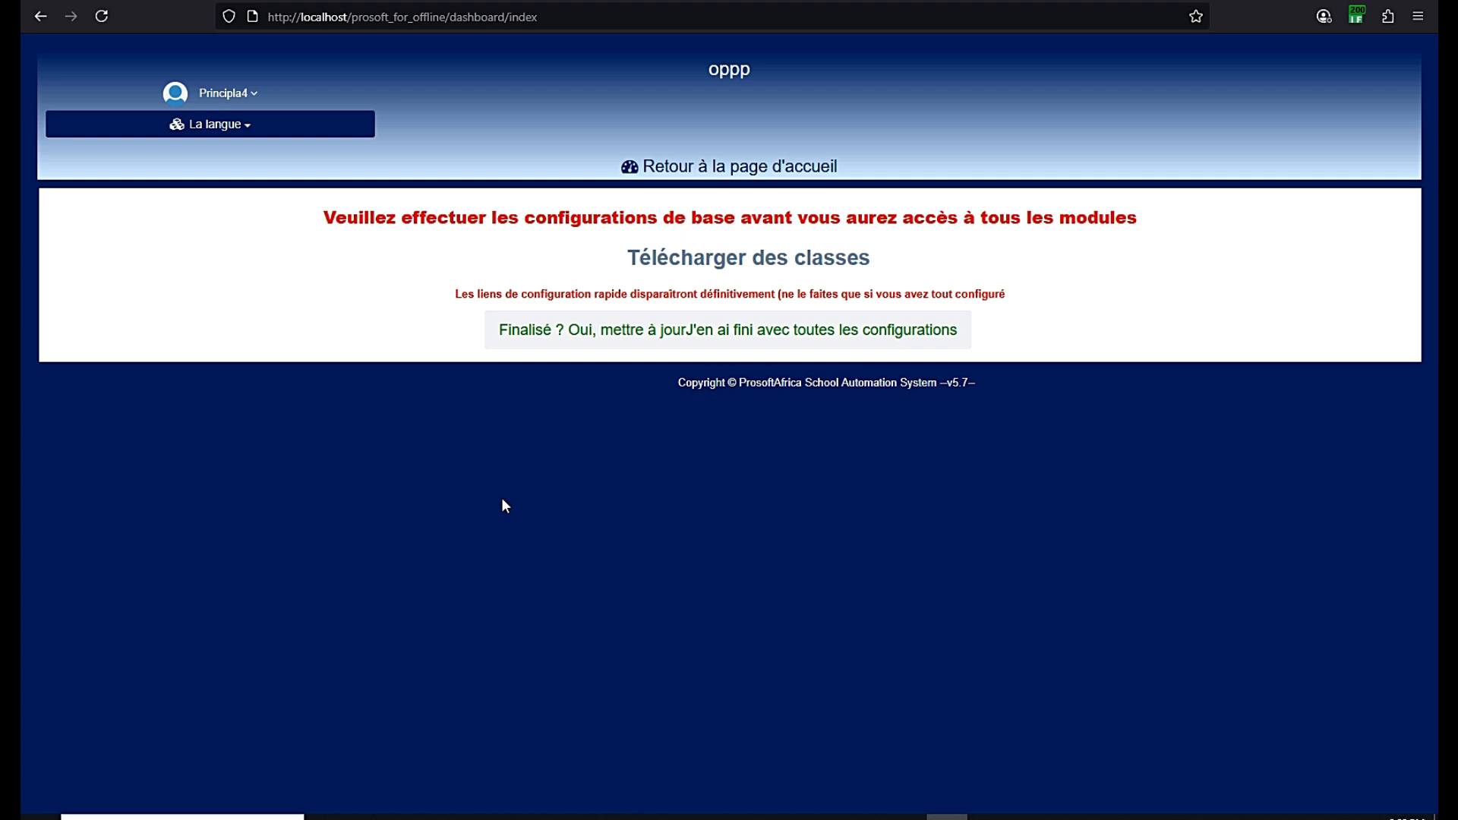
pyautogui.click(723, 262)
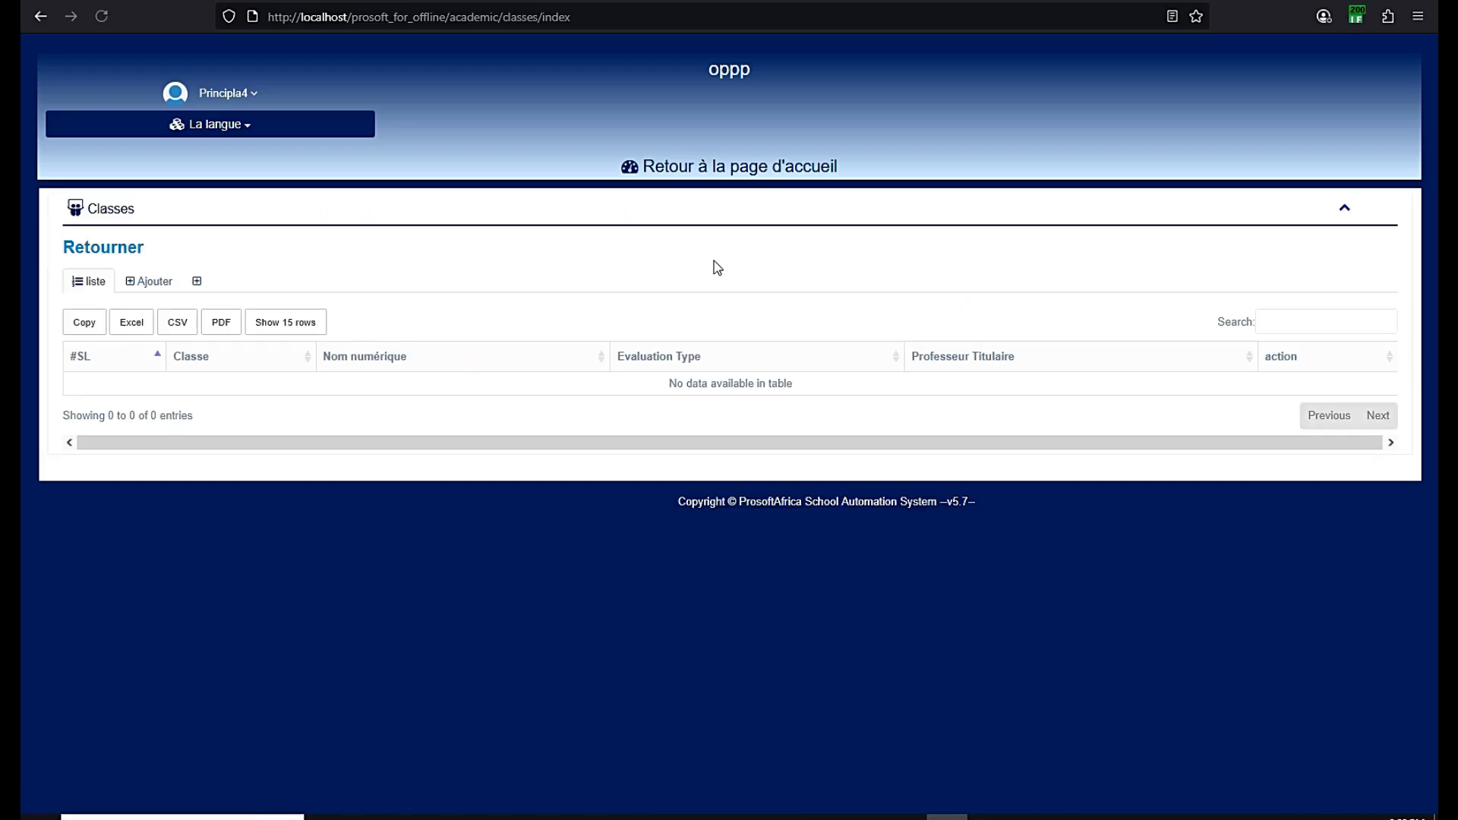
pyautogui.click(155, 287)
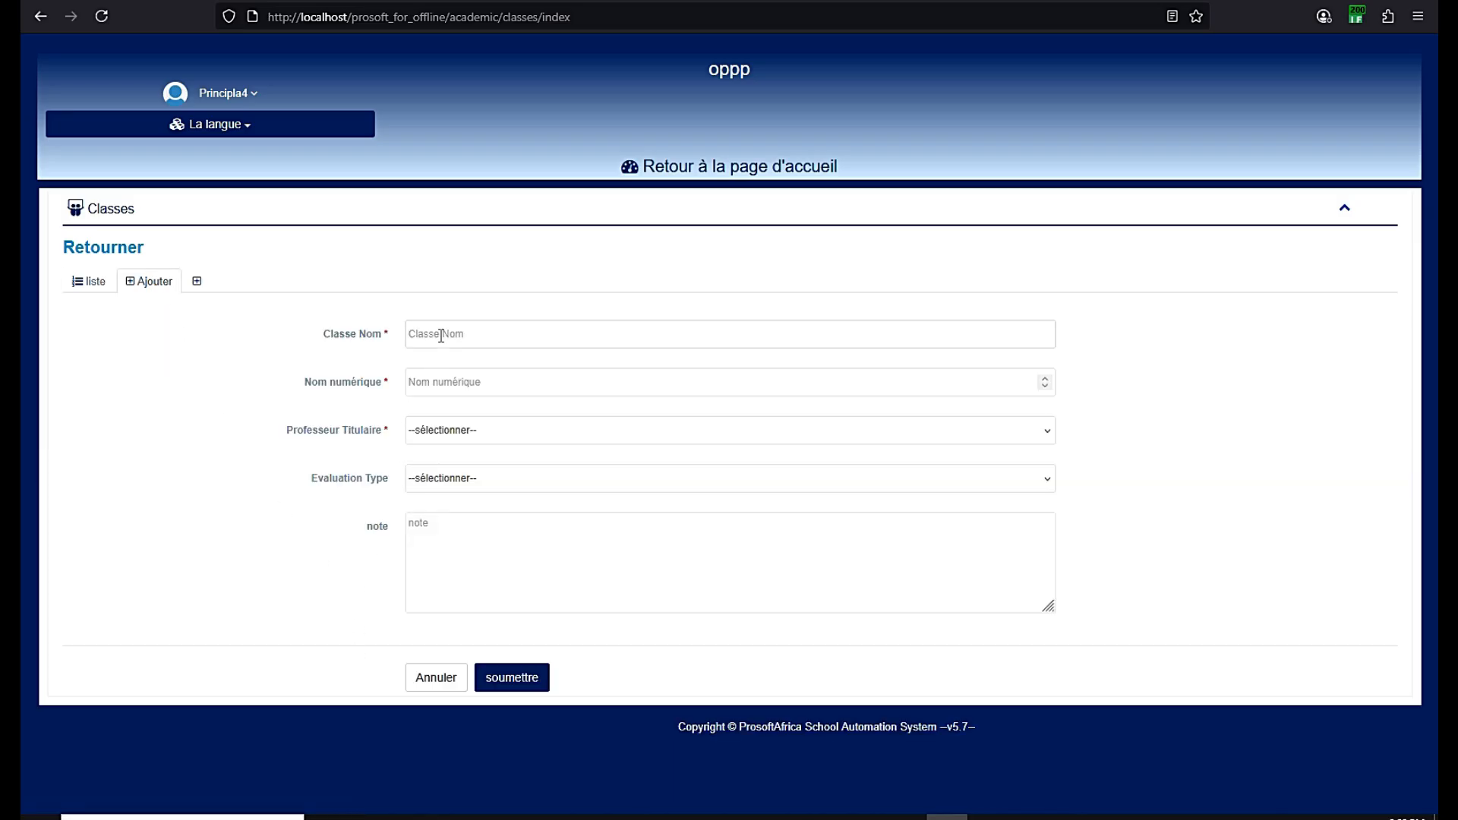
pyautogui.write('Sixieme')
pyautogui.click(450, 390)
pyautogui.write('1')
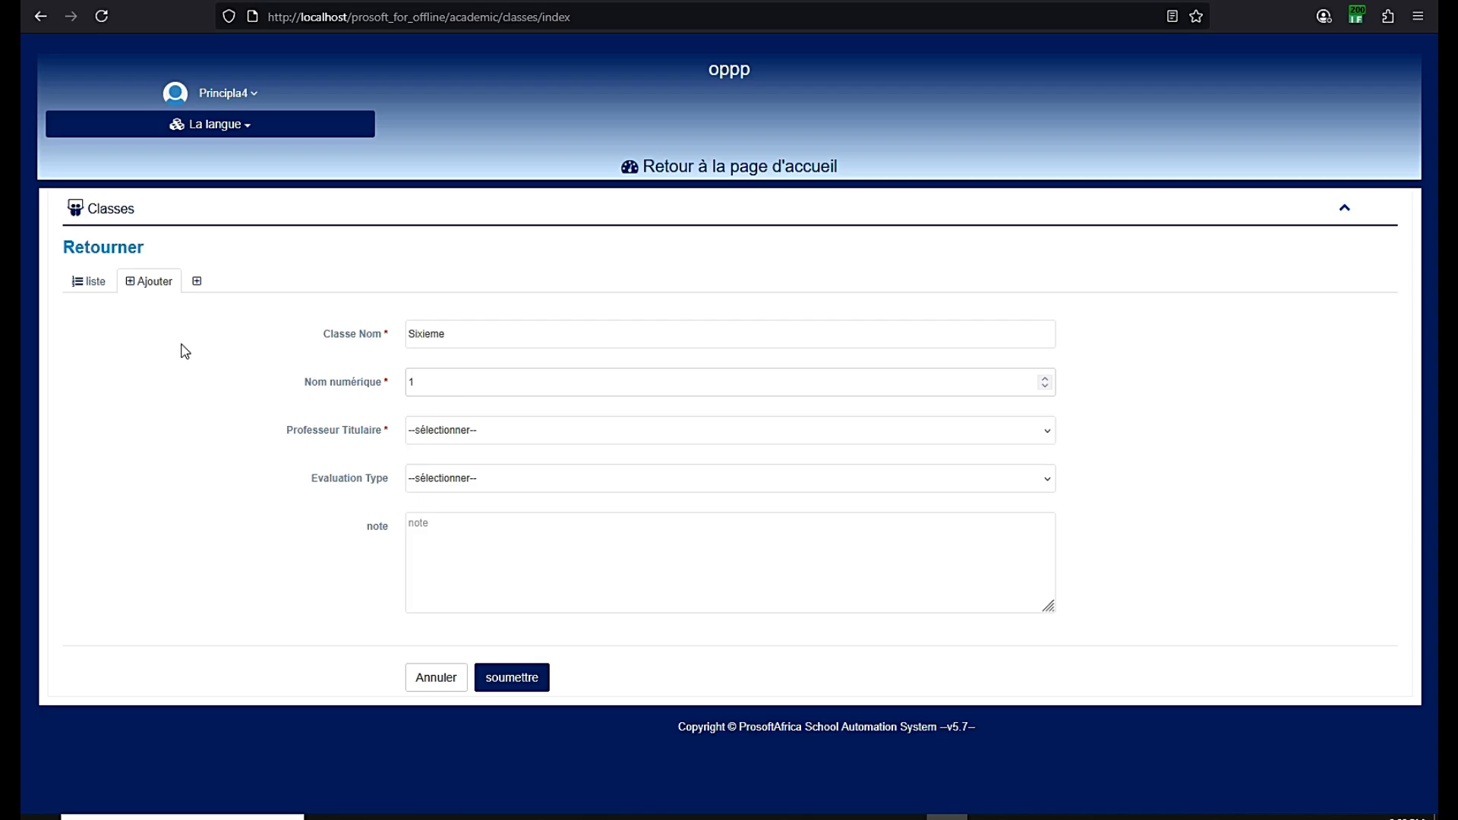
pyautogui.moveTo(419, 387); pyautogui.dragTo(407, 389)
# Choose the newly added teacher as the class's Professeur Titulaire
pyautogui.moveTo(451, 335); pyautogui.dragTo(440, 429)
pyautogui.click(441, 429)
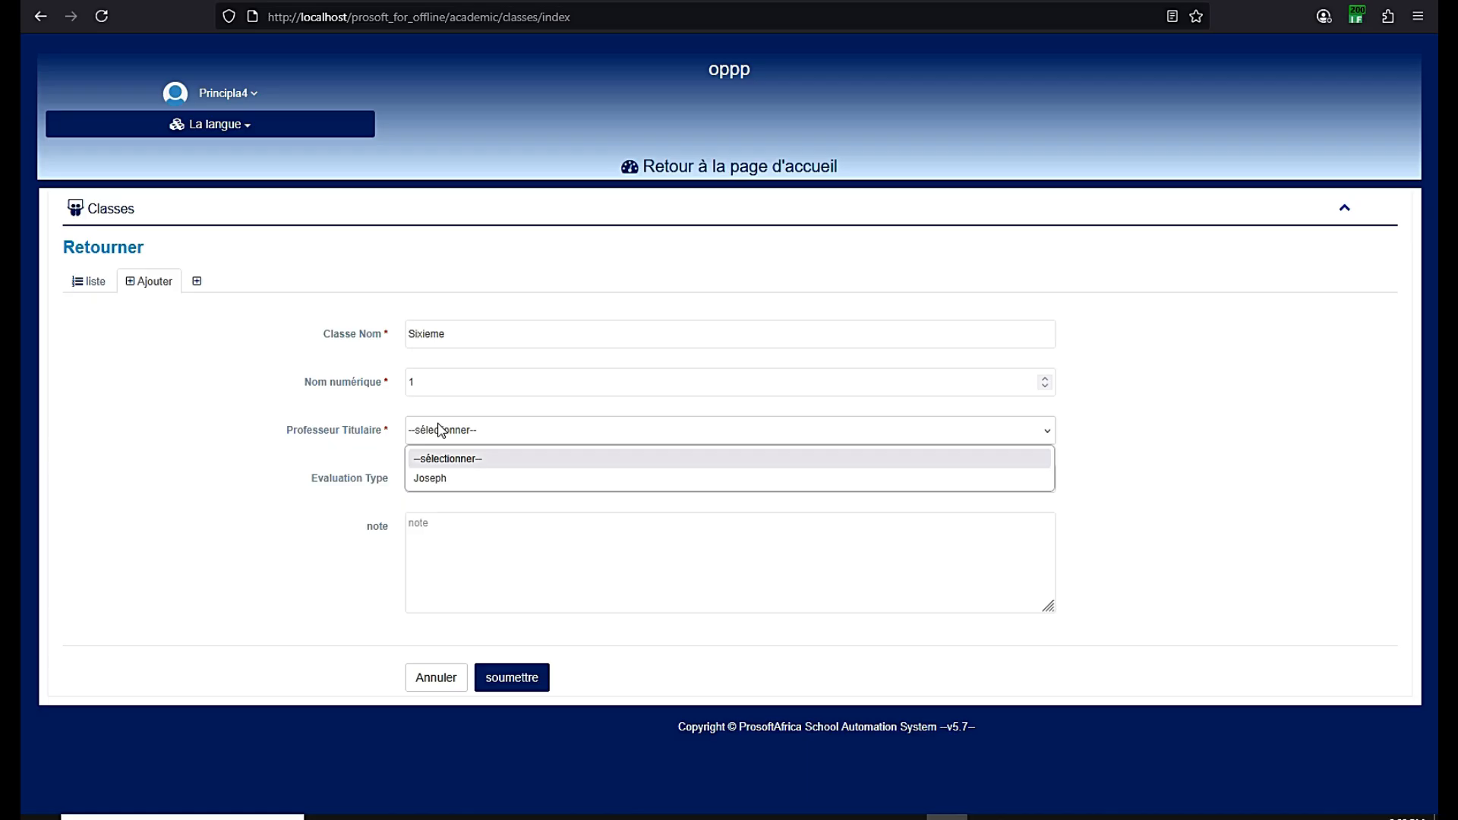
pyautogui.click(444, 478)
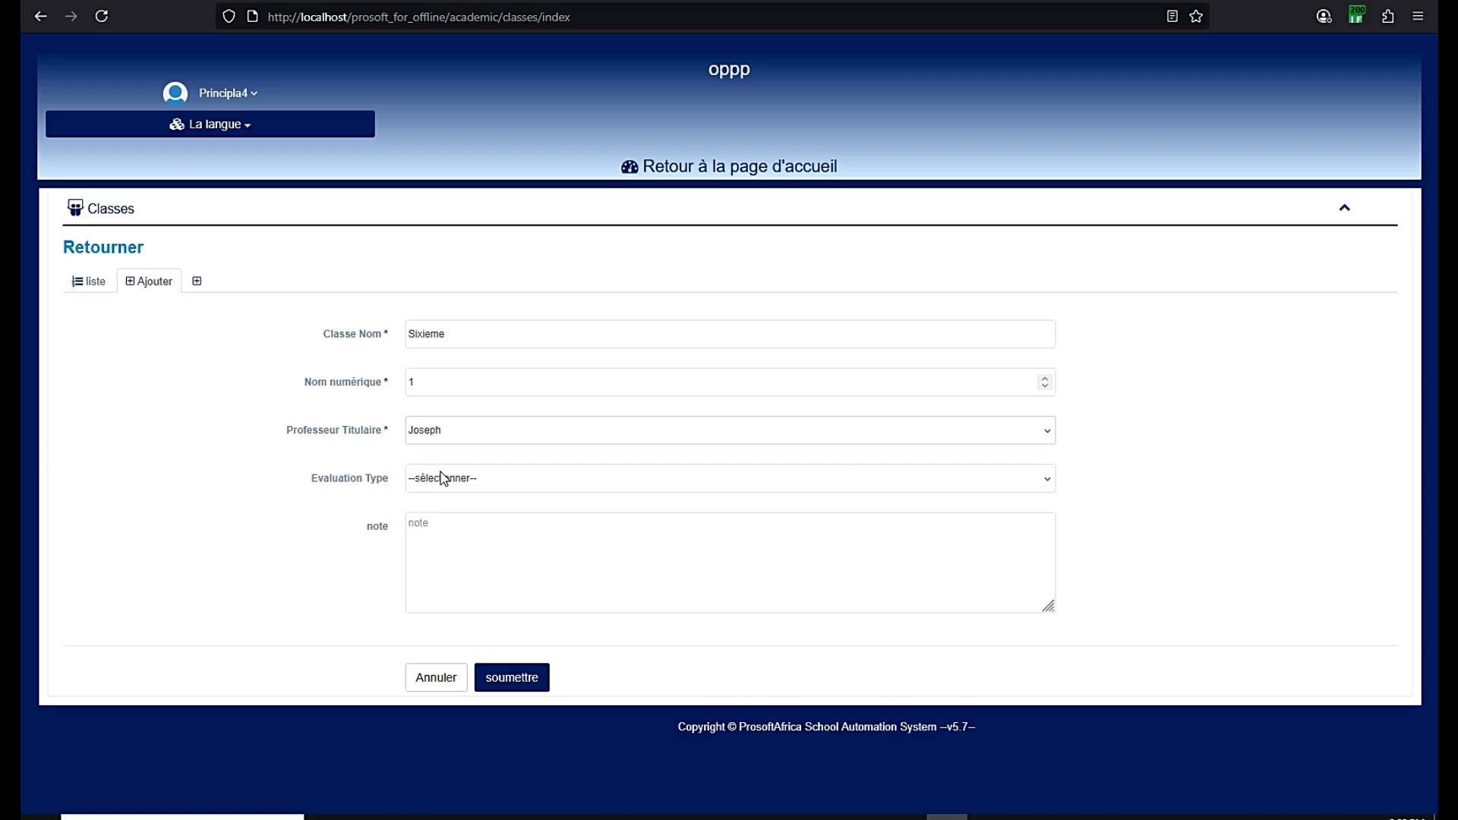
pyautogui.click(445, 484)
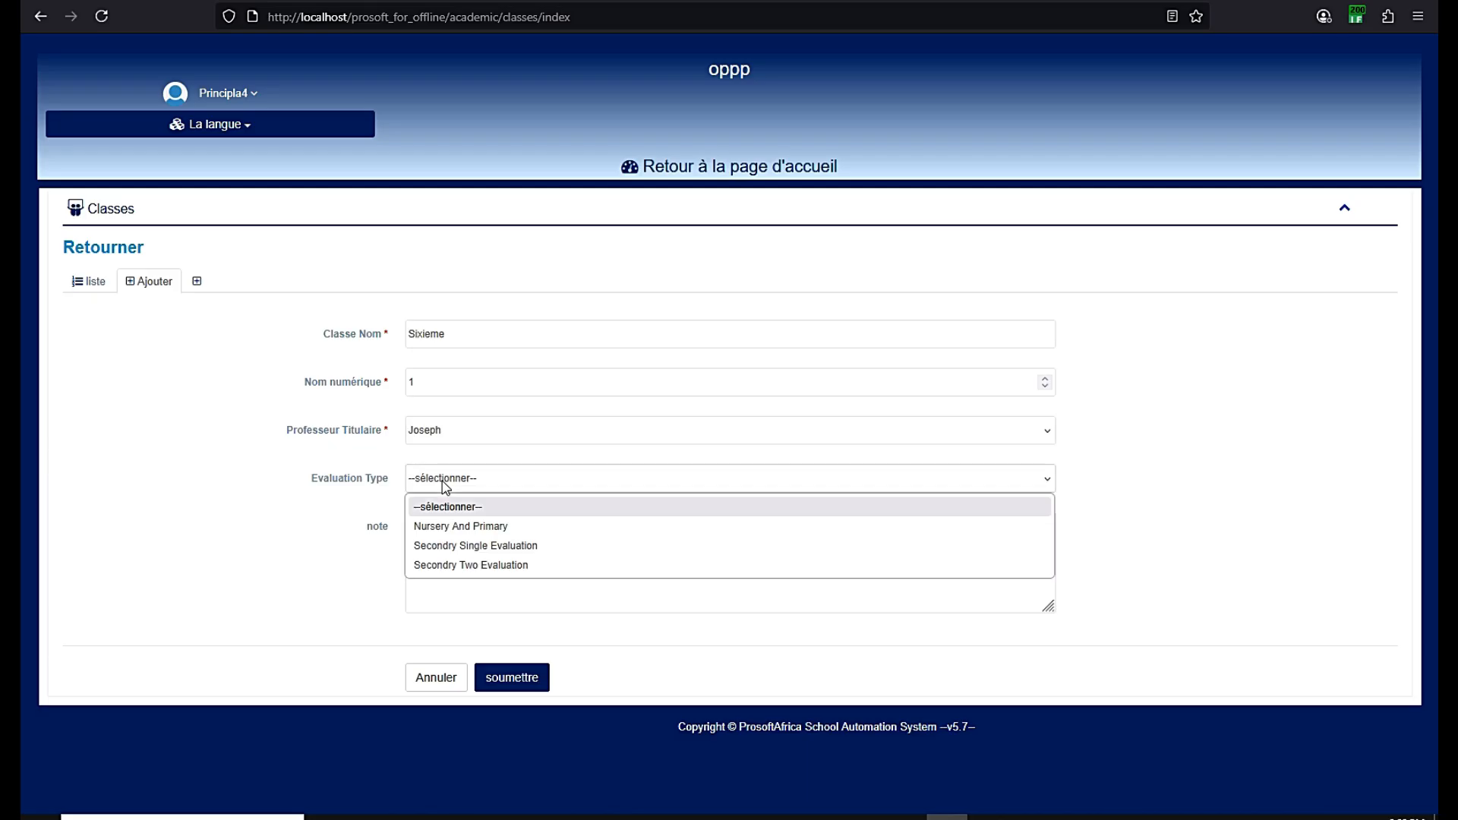
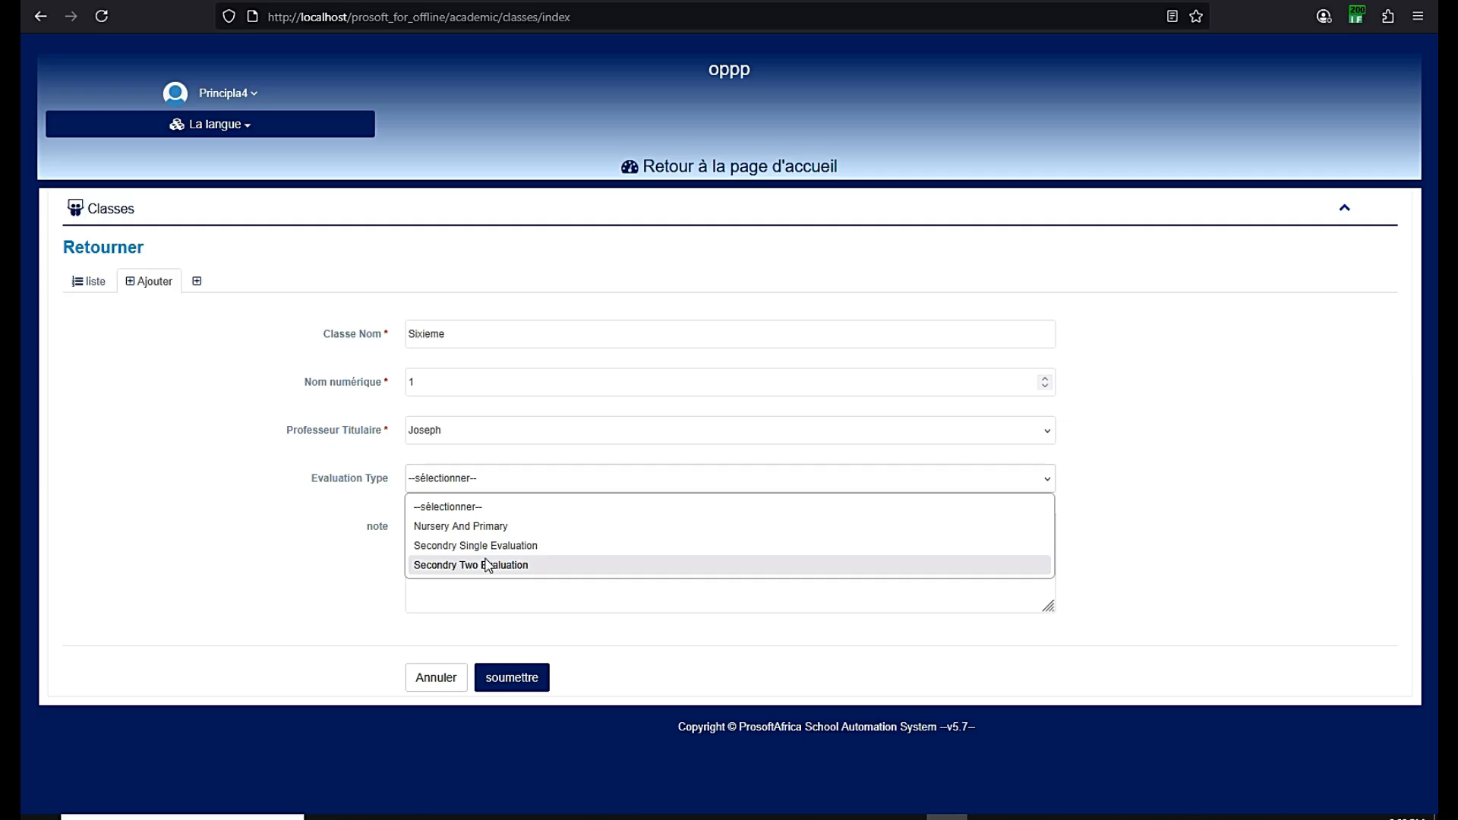
# Save Sixieme with Secondry Two Evaluation, glance at a blank class form, then return home
pyautogui.click(484, 566)
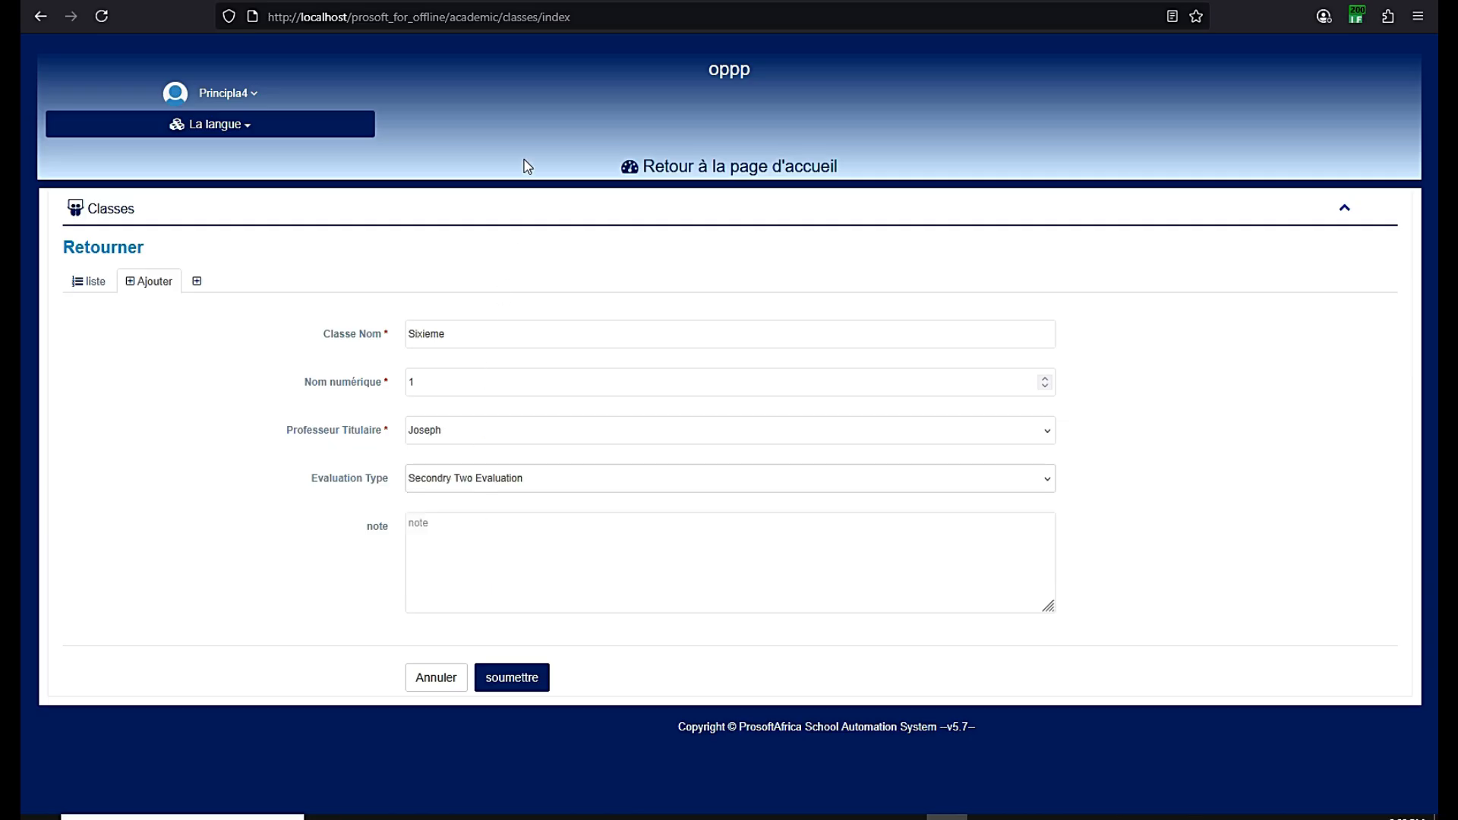
pyautogui.click(513, 674)
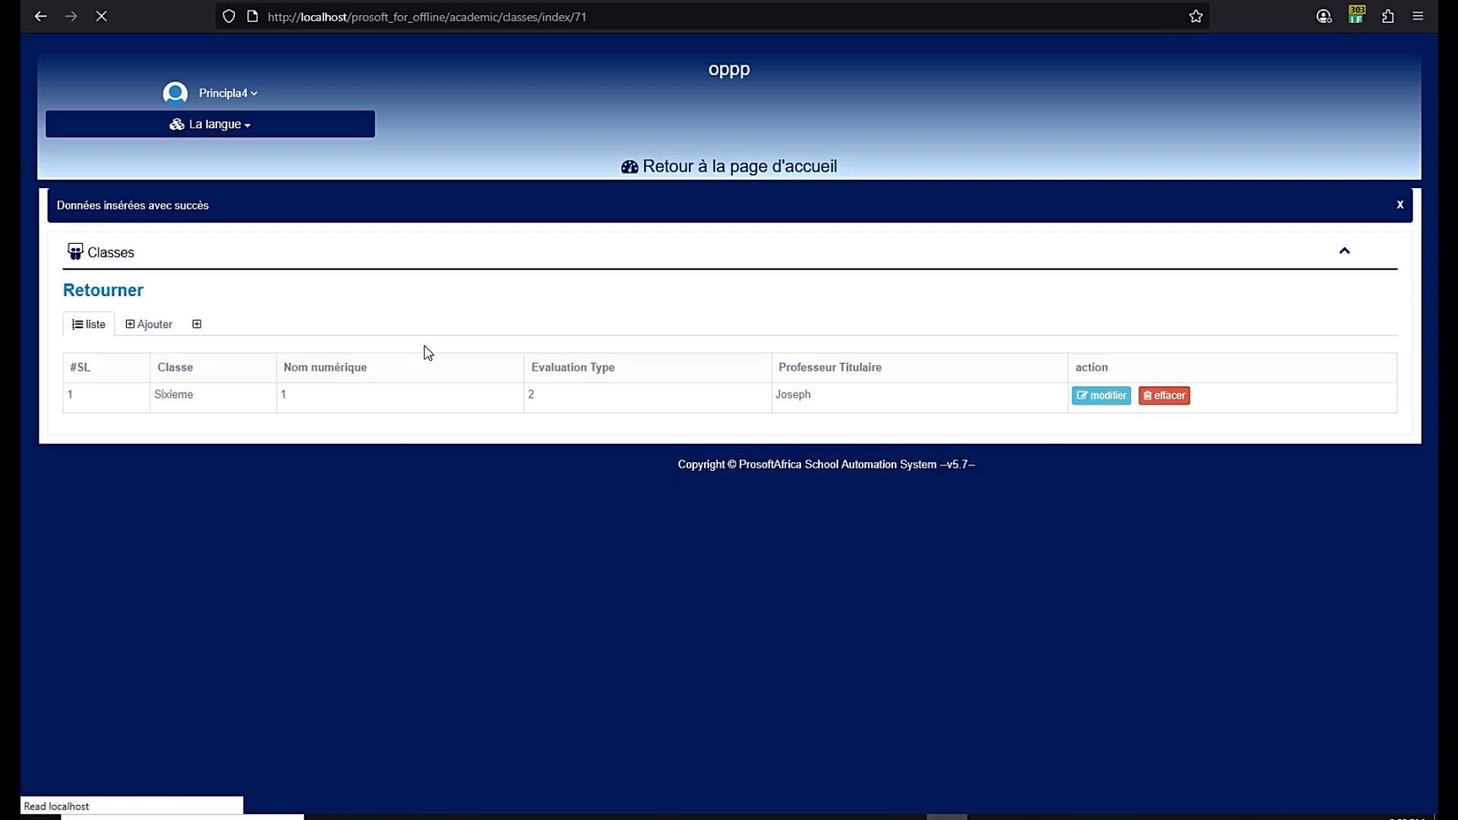
pyautogui.click(151, 325)
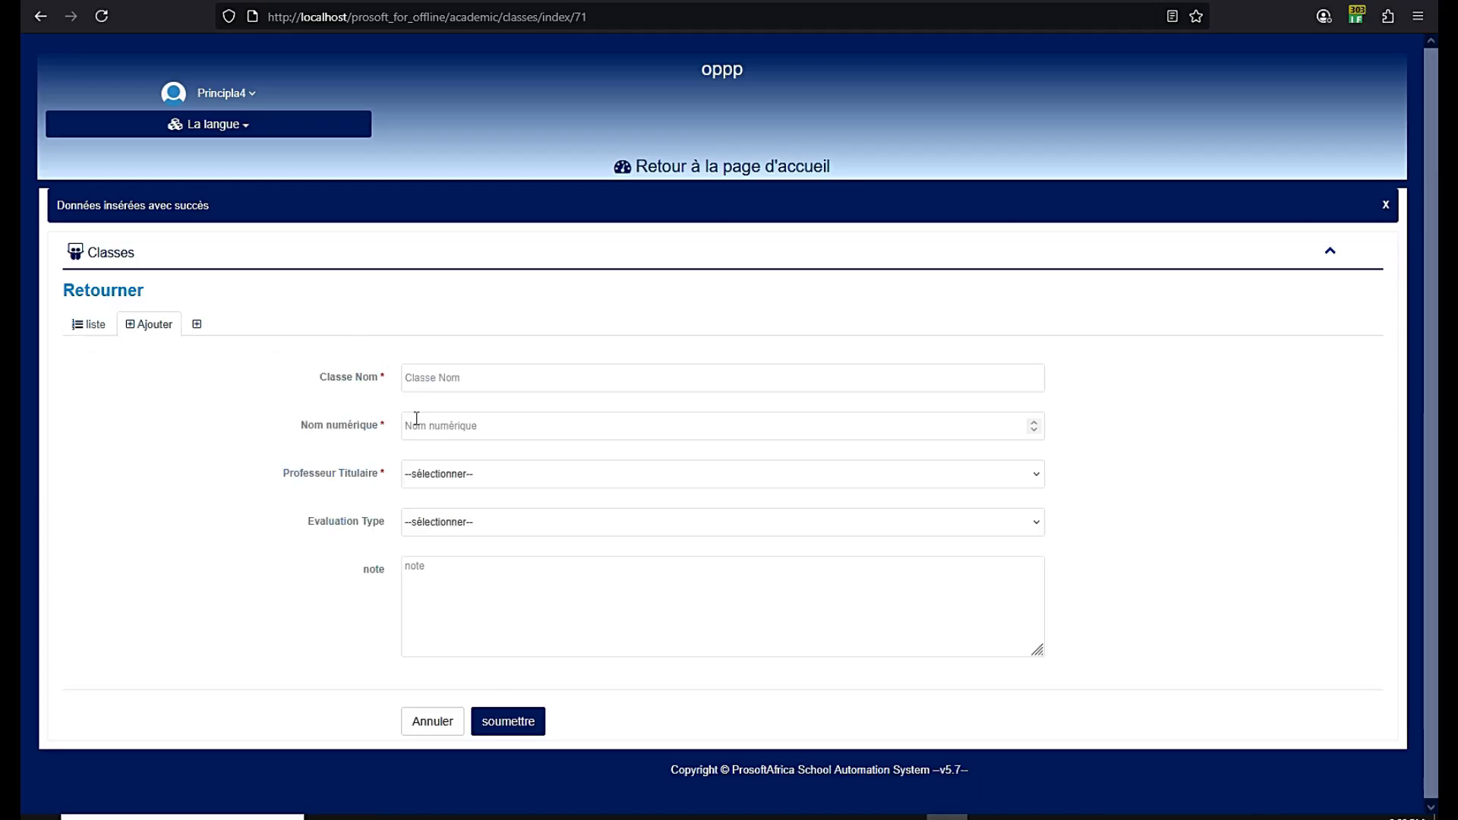
pyautogui.click(420, 473)
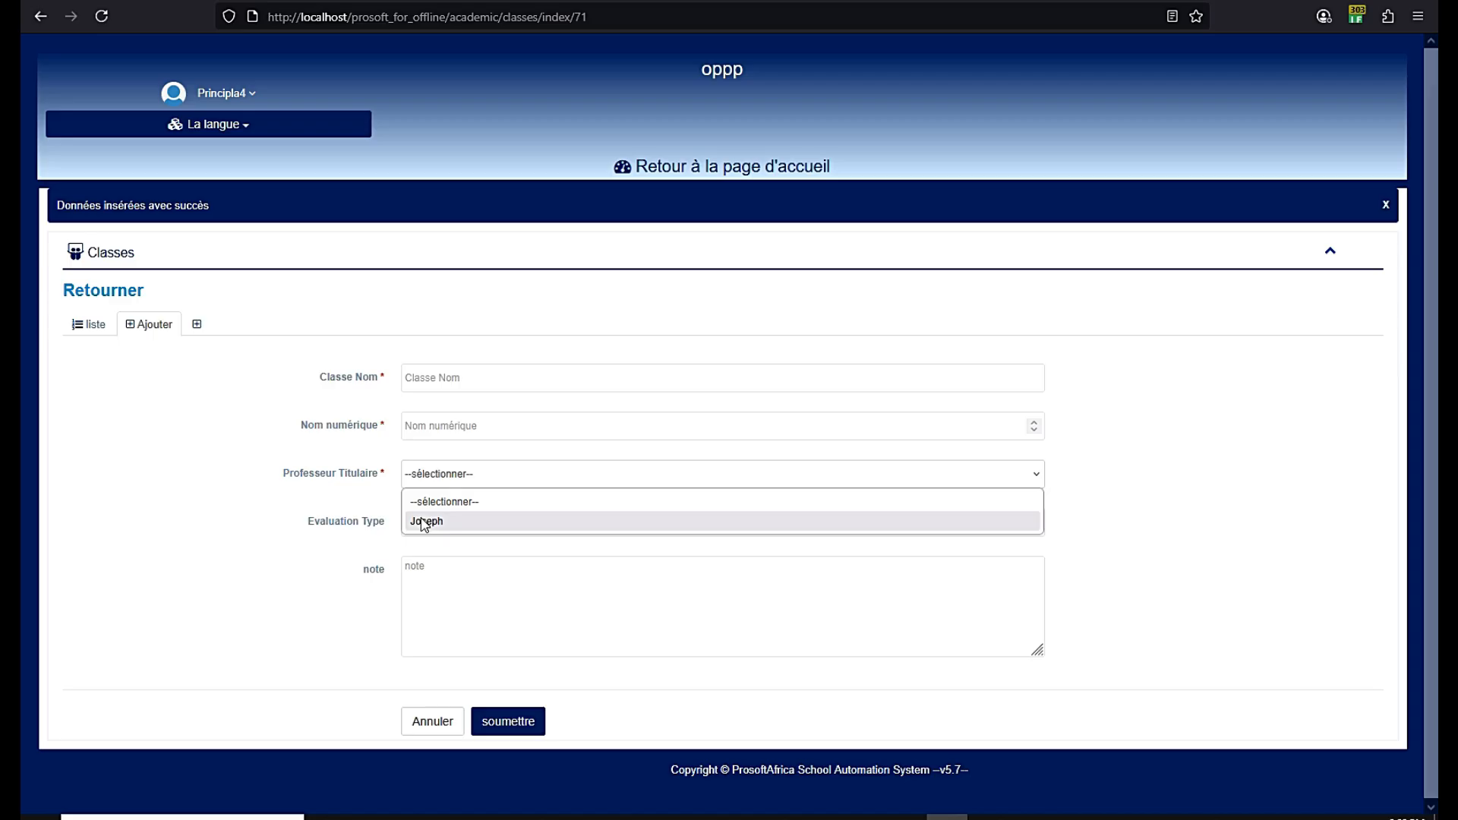
pyautogui.click(354, 499)
pyautogui.click(431, 522)
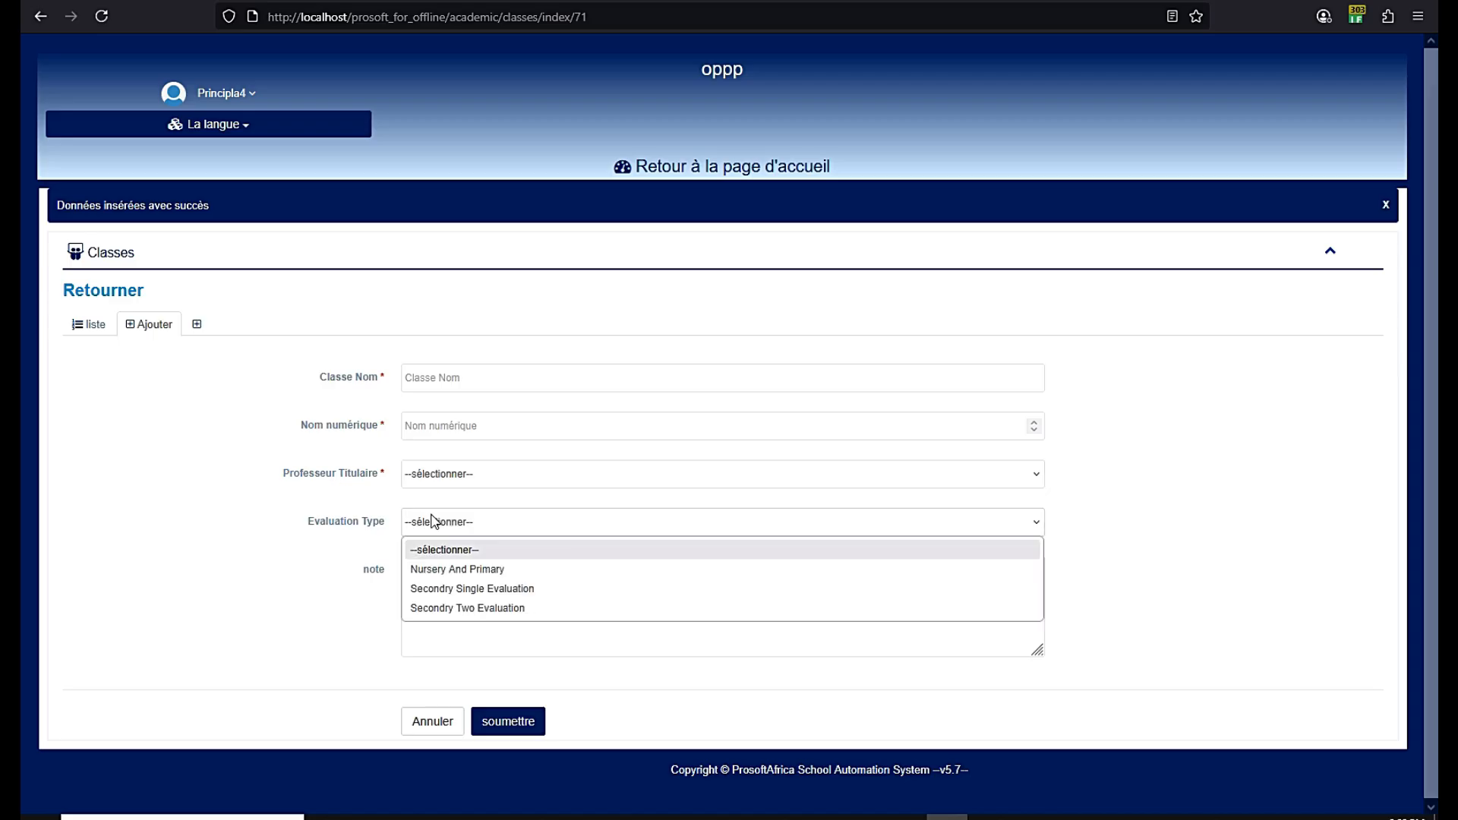
pyautogui.click(231, 478)
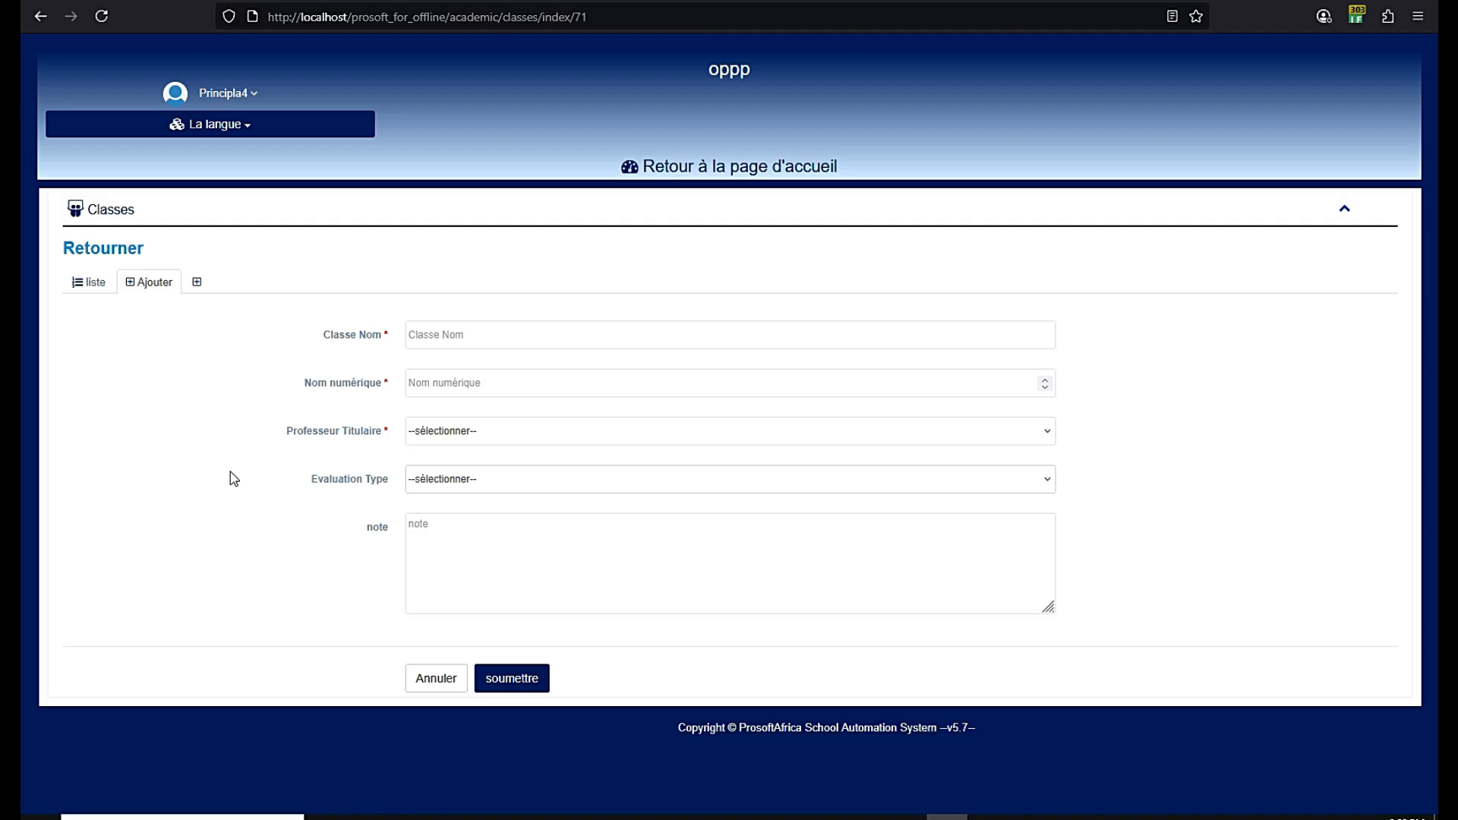
pyautogui.click(89, 282)
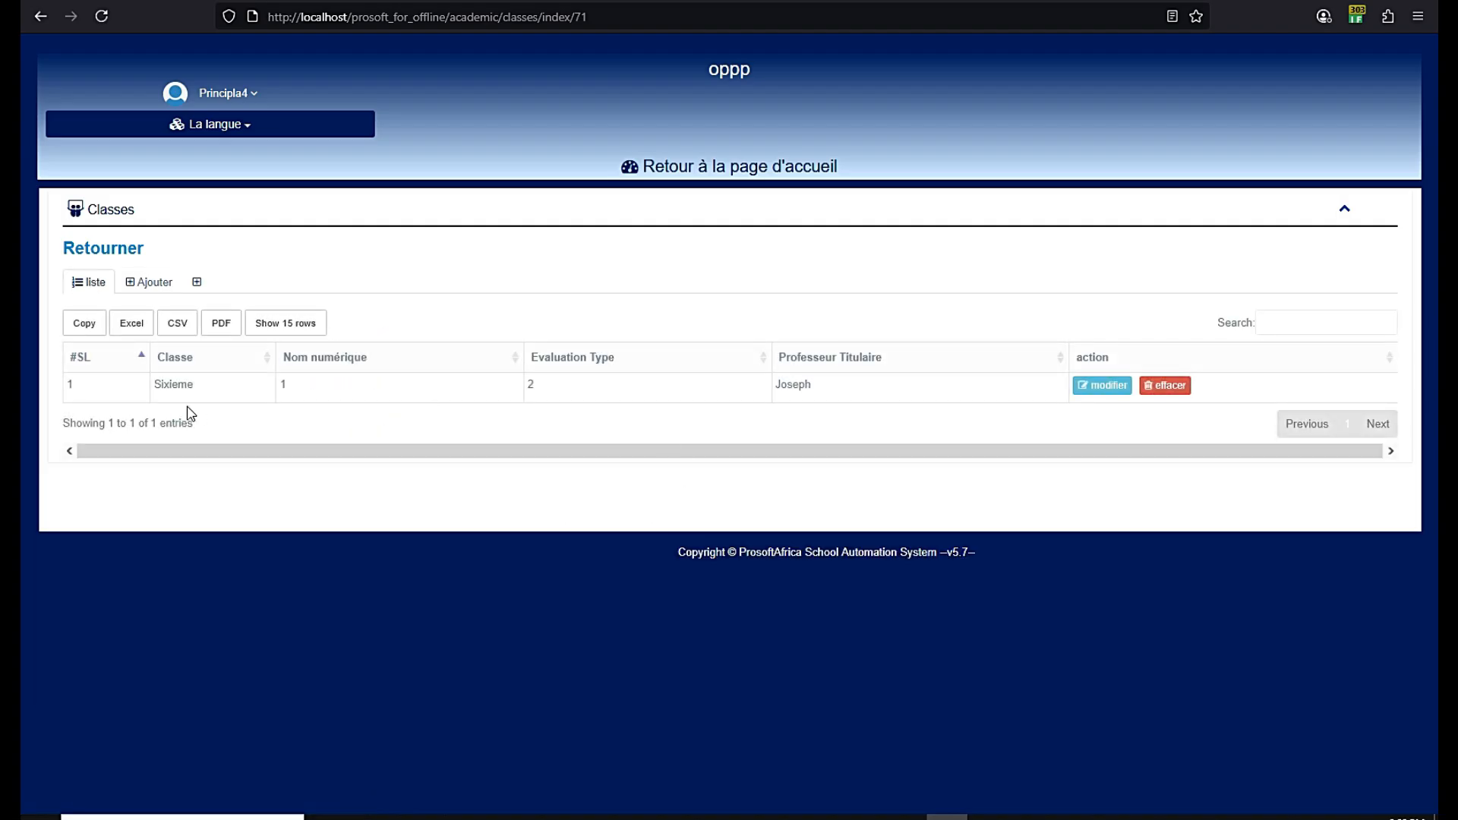
pyautogui.click(791, 177)
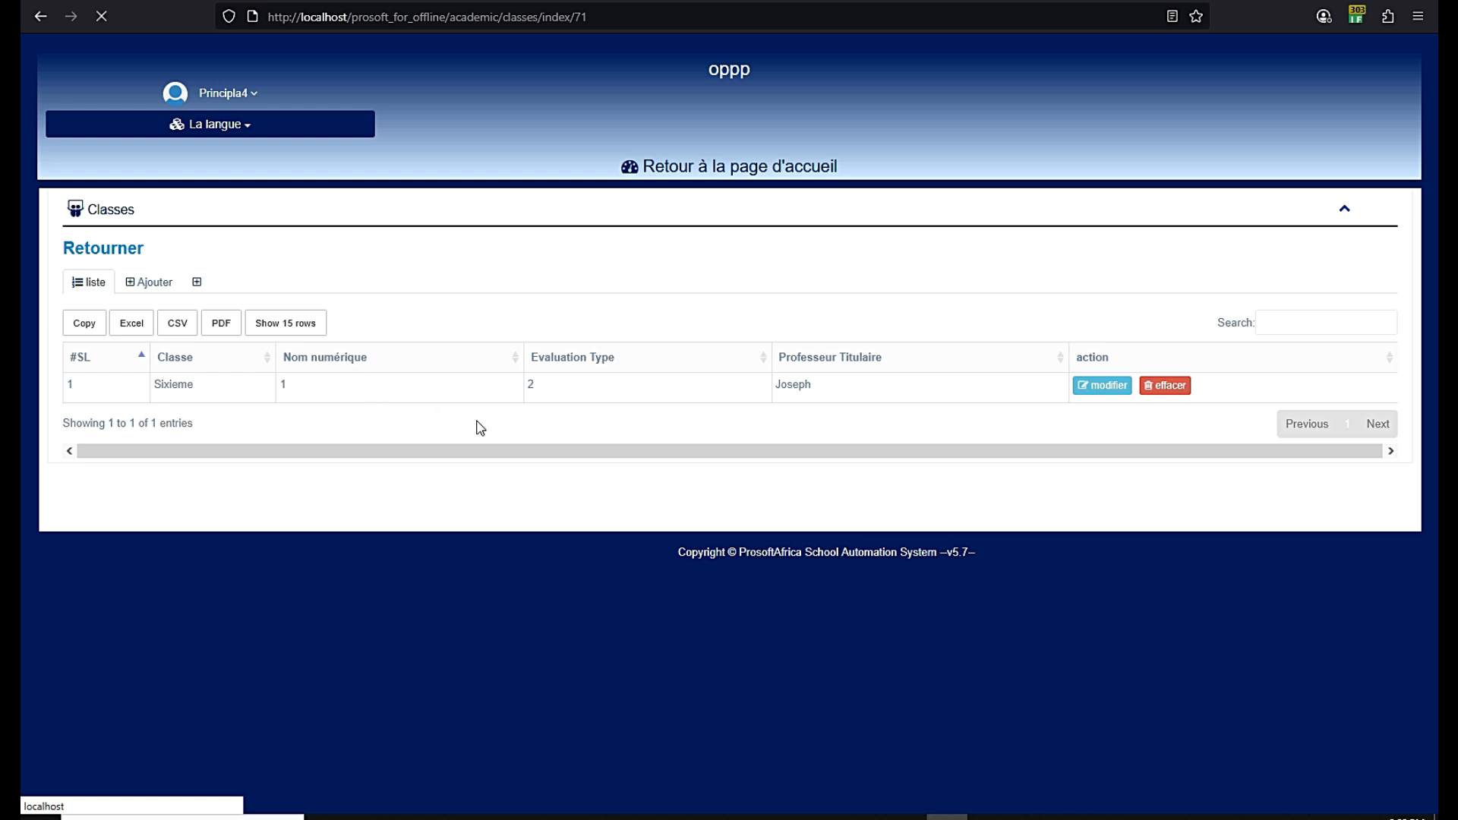
# Go back to the dashboard and open the Matières subject page from its setup link
pyautogui.click(683, 177)
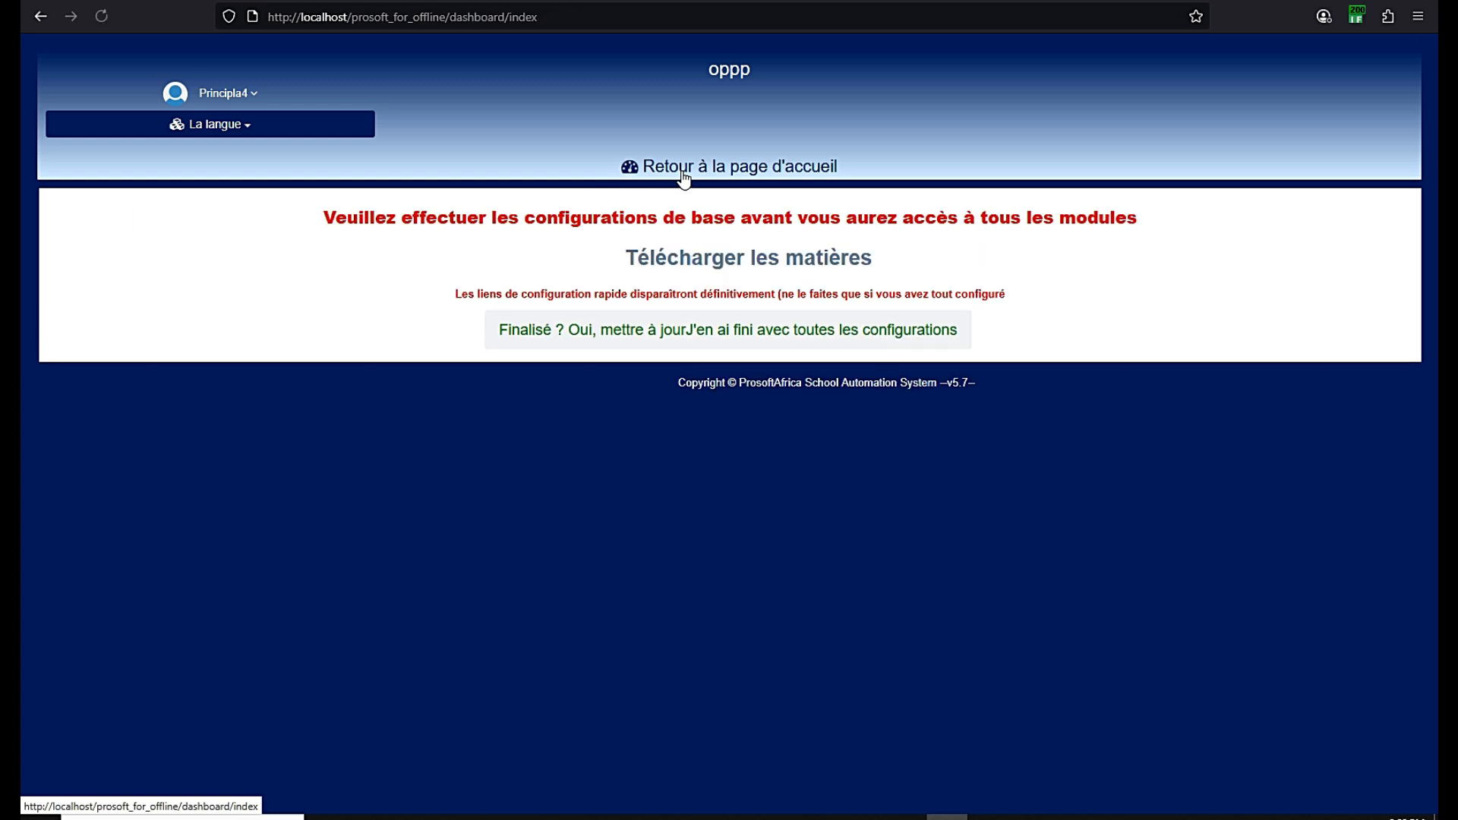
pyautogui.click(710, 266)
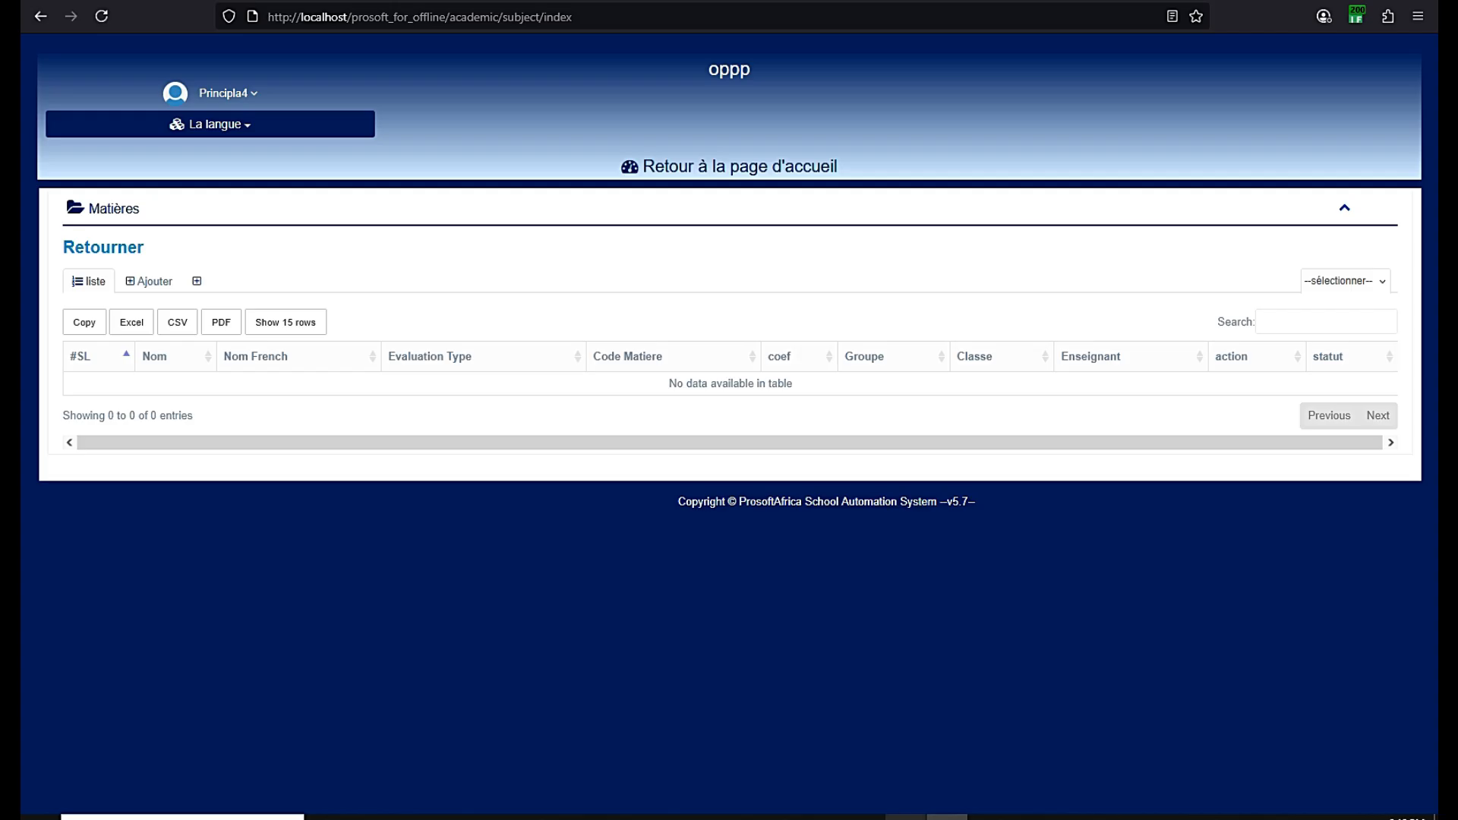
pyautogui.click(900, 812)
pyautogui.click(1358, 752)
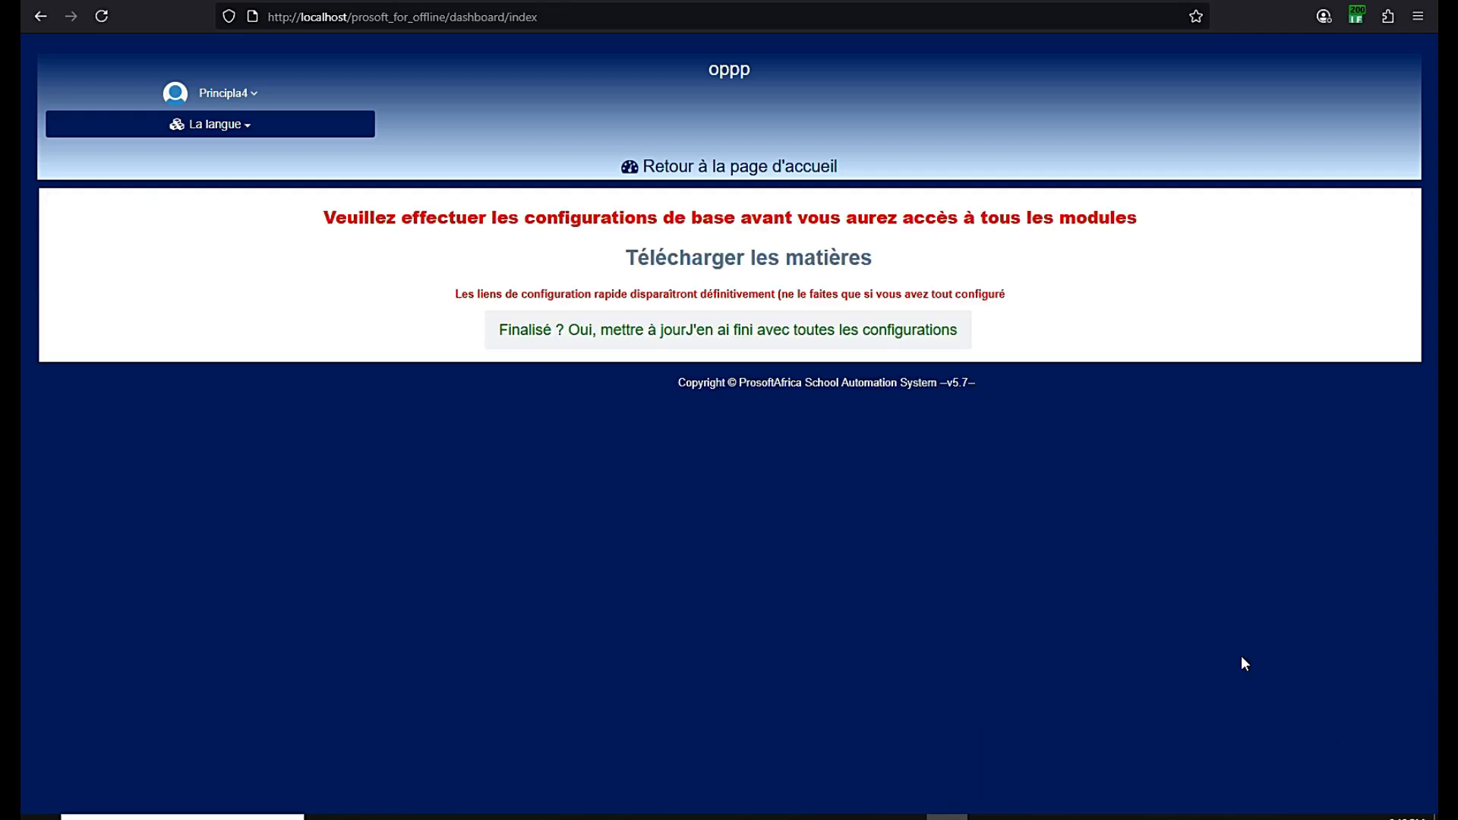
pyautogui.click(777, 270)
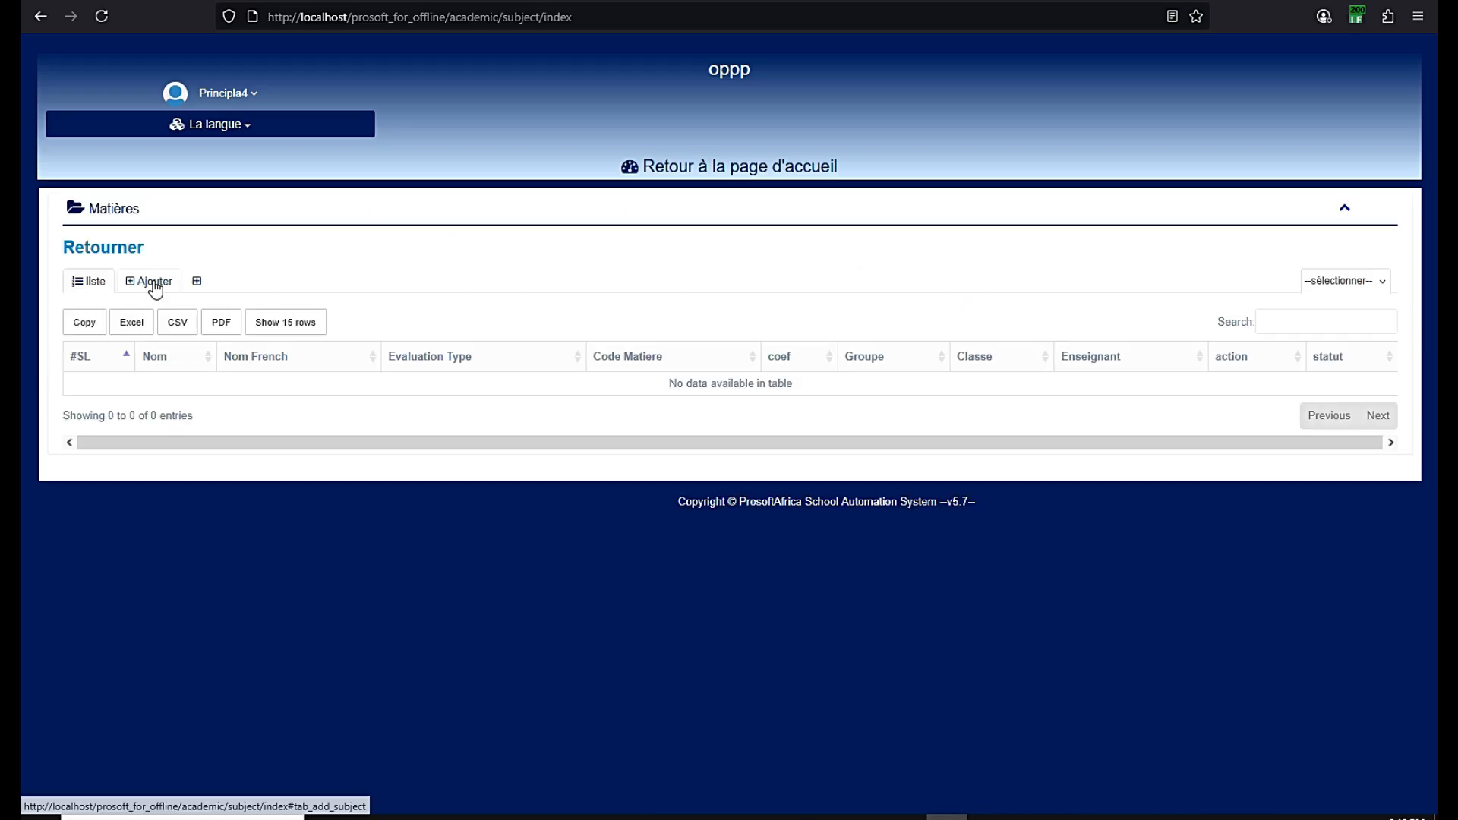
# Start a new subject named Physique, with French name Physique and coefficient 3
pyautogui.click(155, 282)
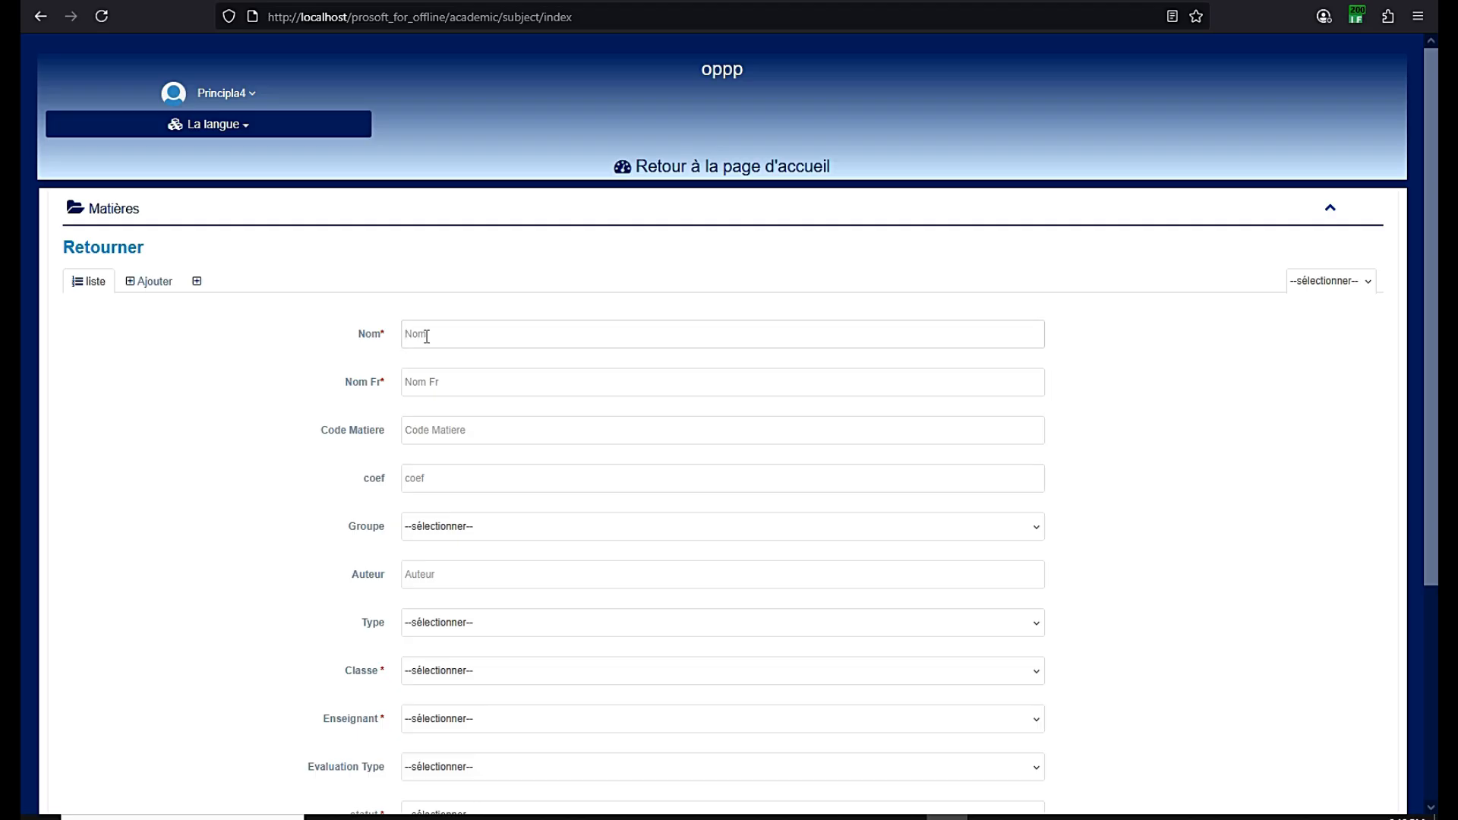
pyautogui.write('Physique')
pyautogui.doubleClick(441, 340)
pyautogui.hotkey('ctrl', 'c')
pyautogui.click(431, 377)
pyautogui.hotkey('ctrl', 'v')
pyautogui.click(427, 476)
pyautogui.write('5')
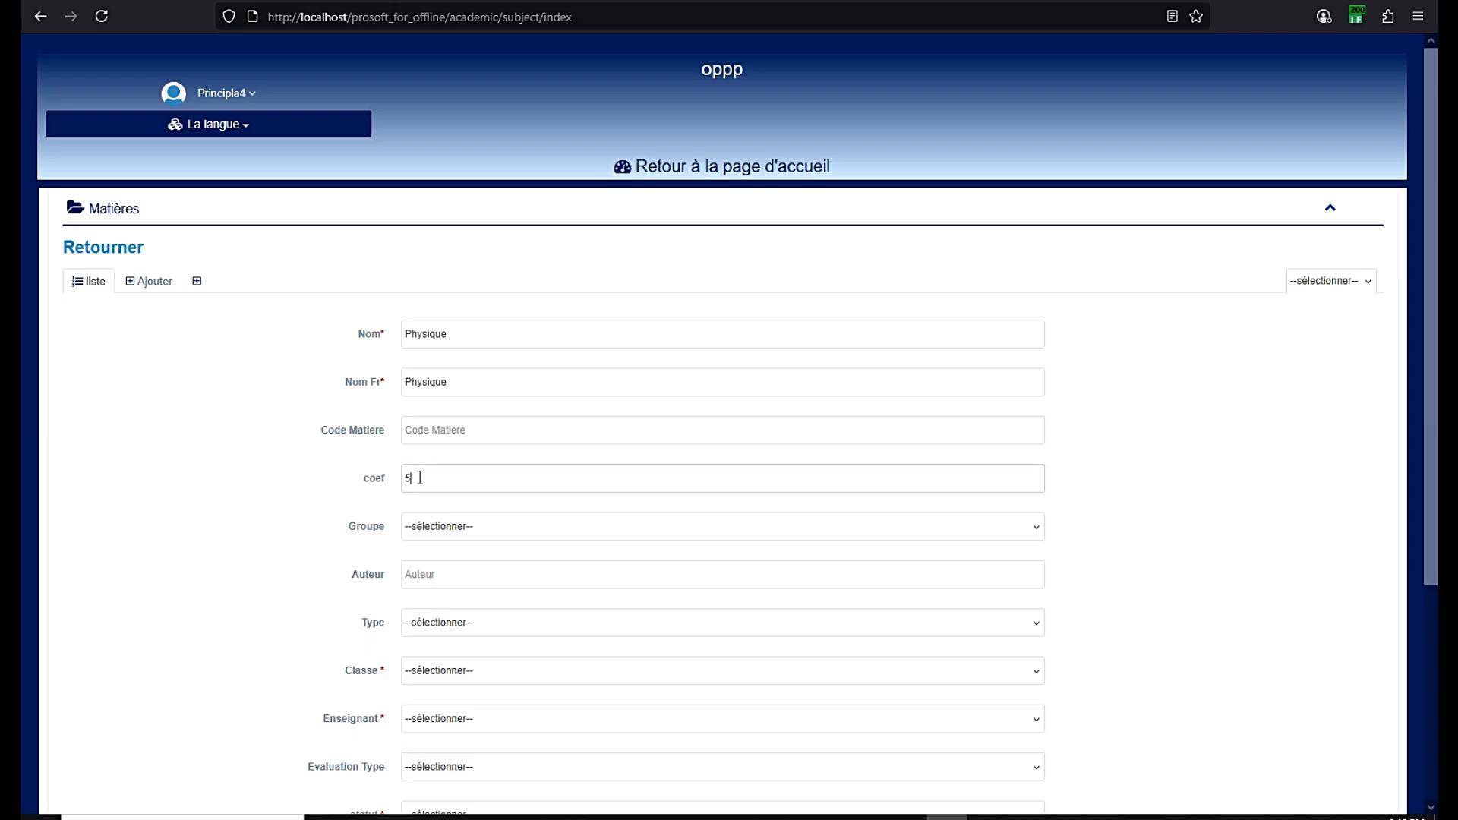
pyautogui.press('BackSpace')
pyautogui.write('3')
# Assign Group1, class Sixieme, the teacher, Secondry Two Evaluation and Active status, then save
pyautogui.click(449, 530)
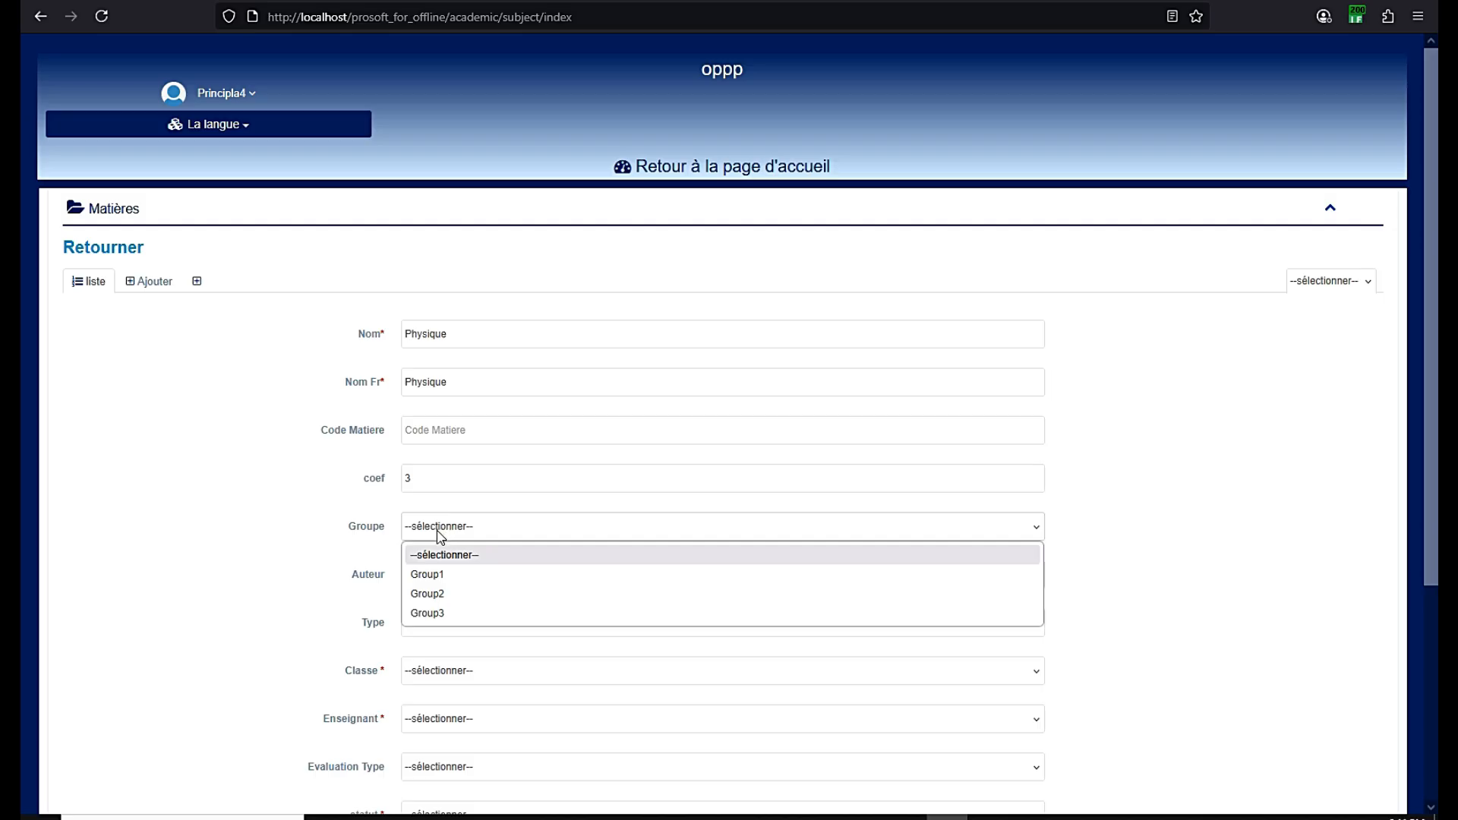
pyautogui.click(431, 574)
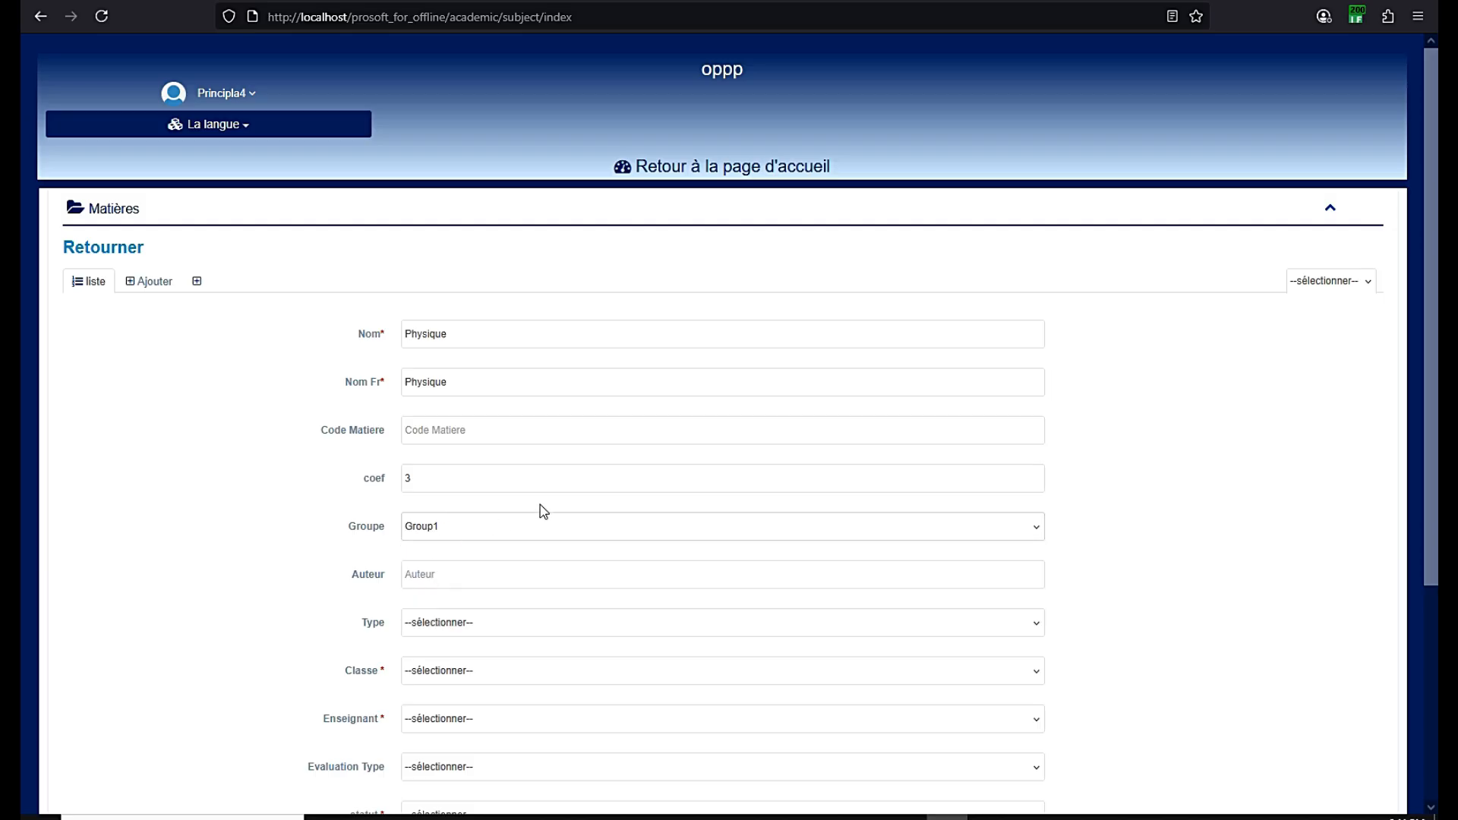
pyautogui.scroll(-1, 535, 513)
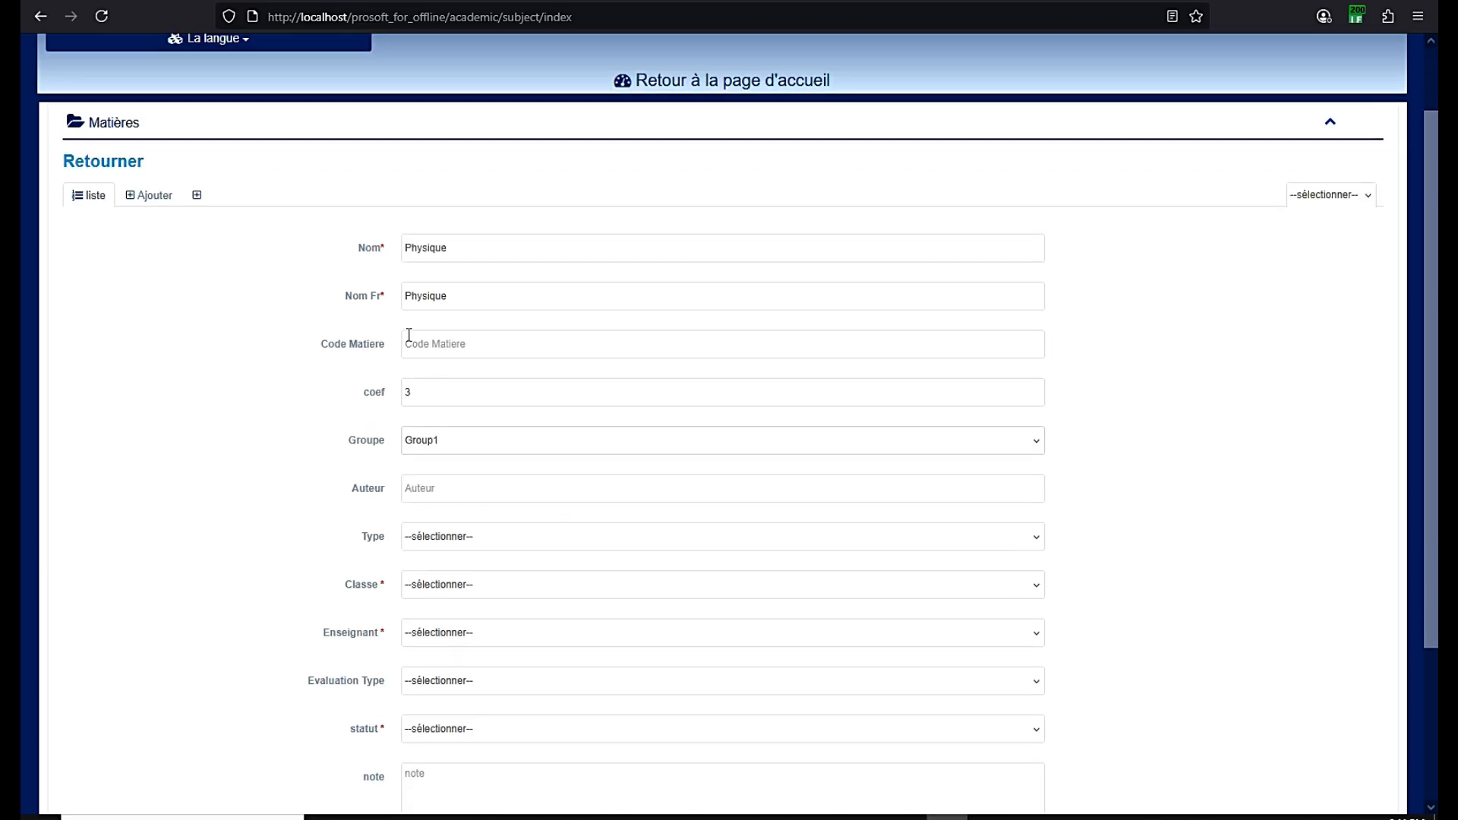
pyautogui.click(435, 585)
pyautogui.click(435, 634)
pyautogui.click(436, 636)
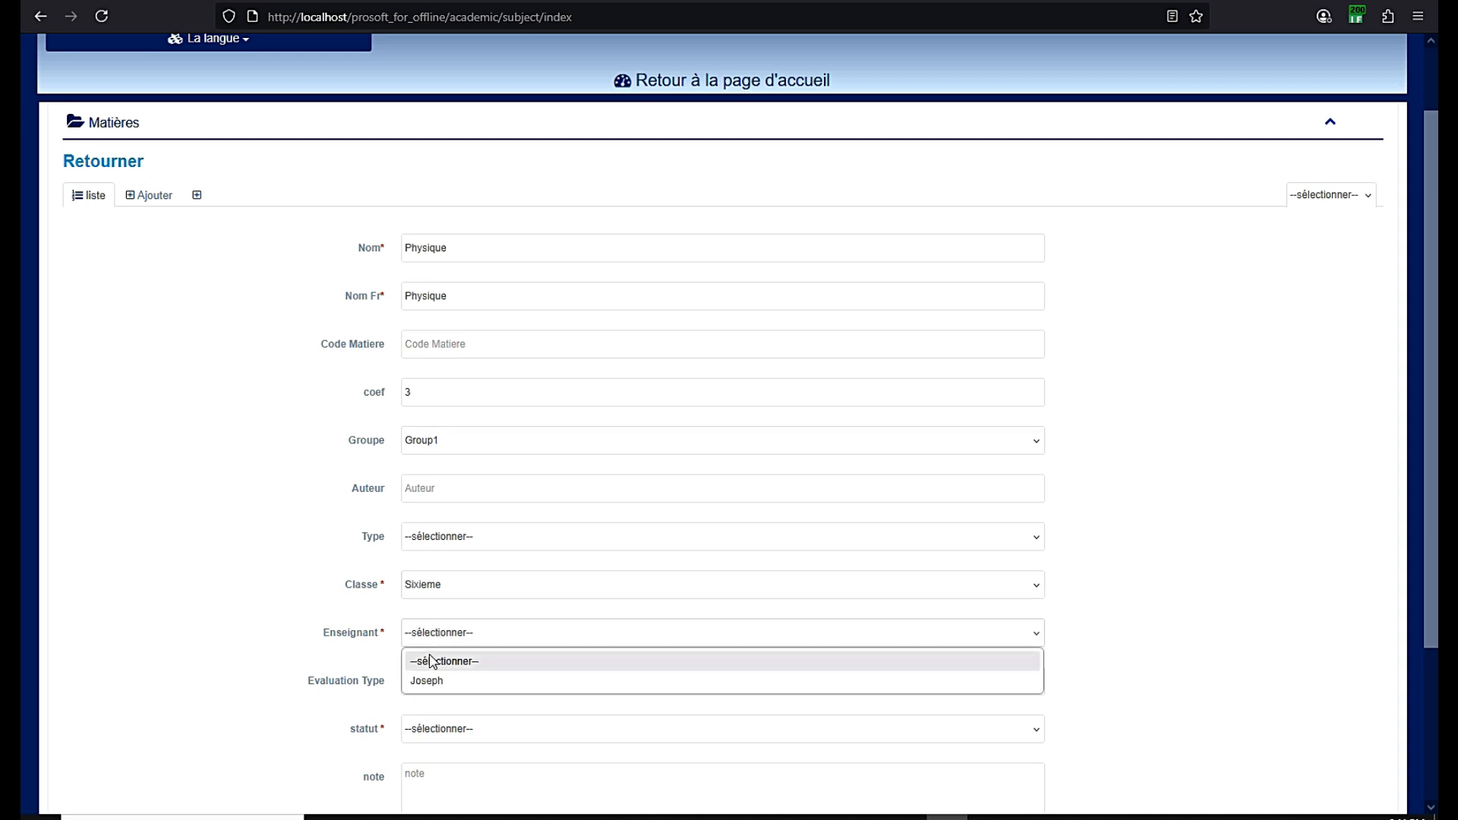
pyautogui.click(432, 682)
pyautogui.scroll(-1, 465, 605)
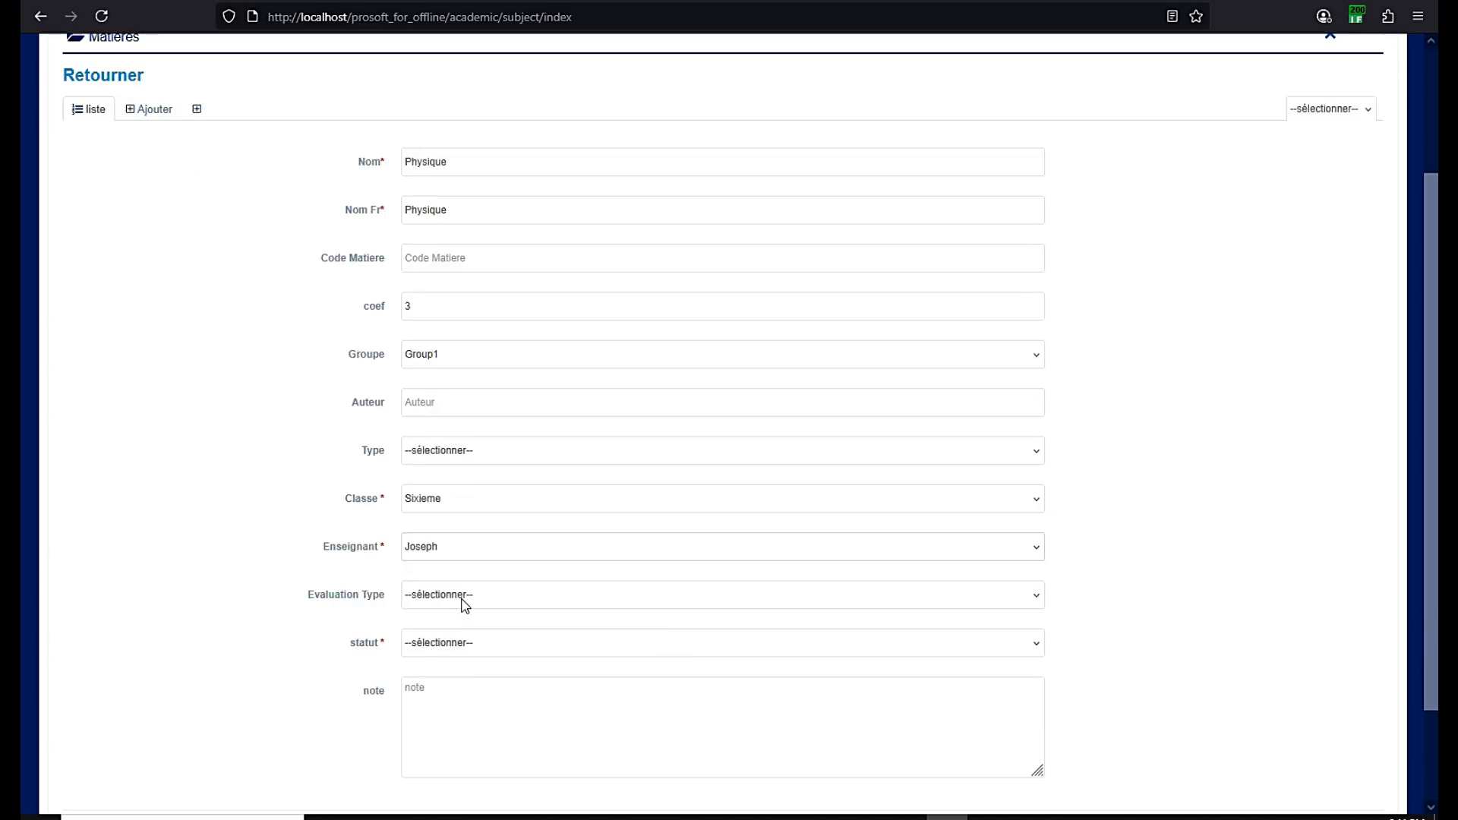
pyautogui.click(464, 605)
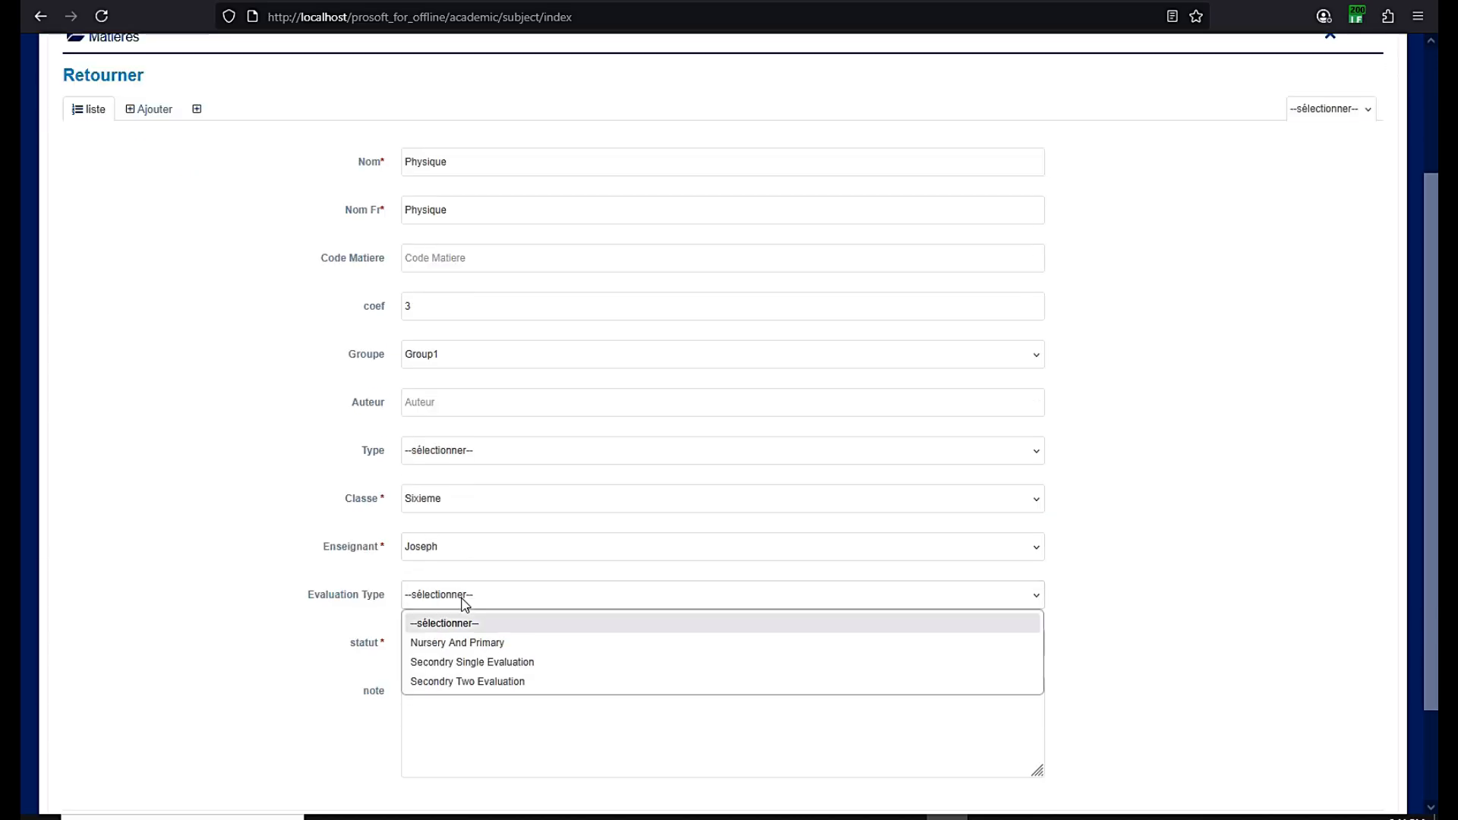
pyautogui.click(466, 681)
pyautogui.click(458, 642)
pyautogui.click(439, 693)
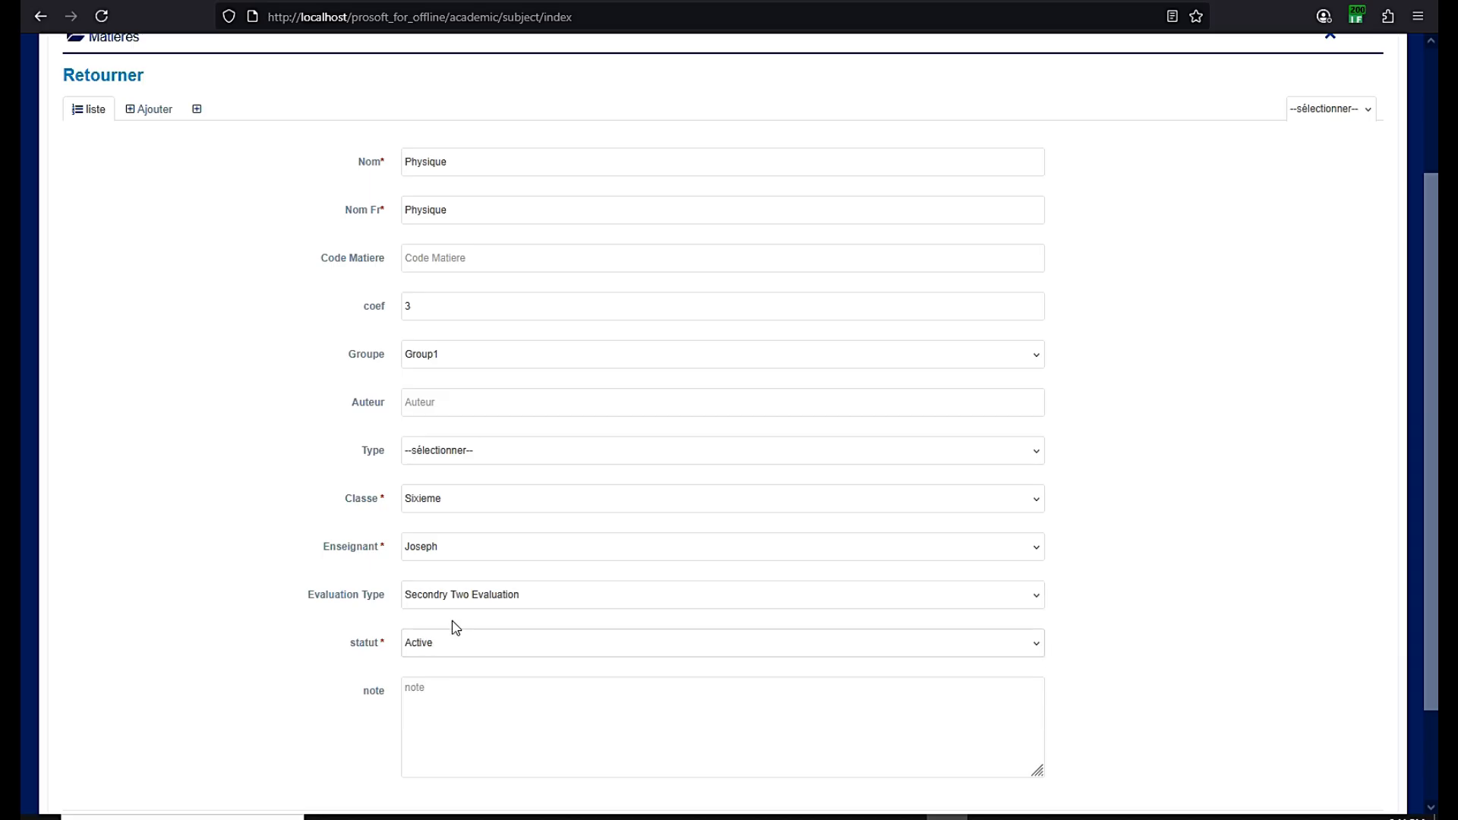
pyautogui.scroll(-2, 498, 510)
pyautogui.click(507, 757)
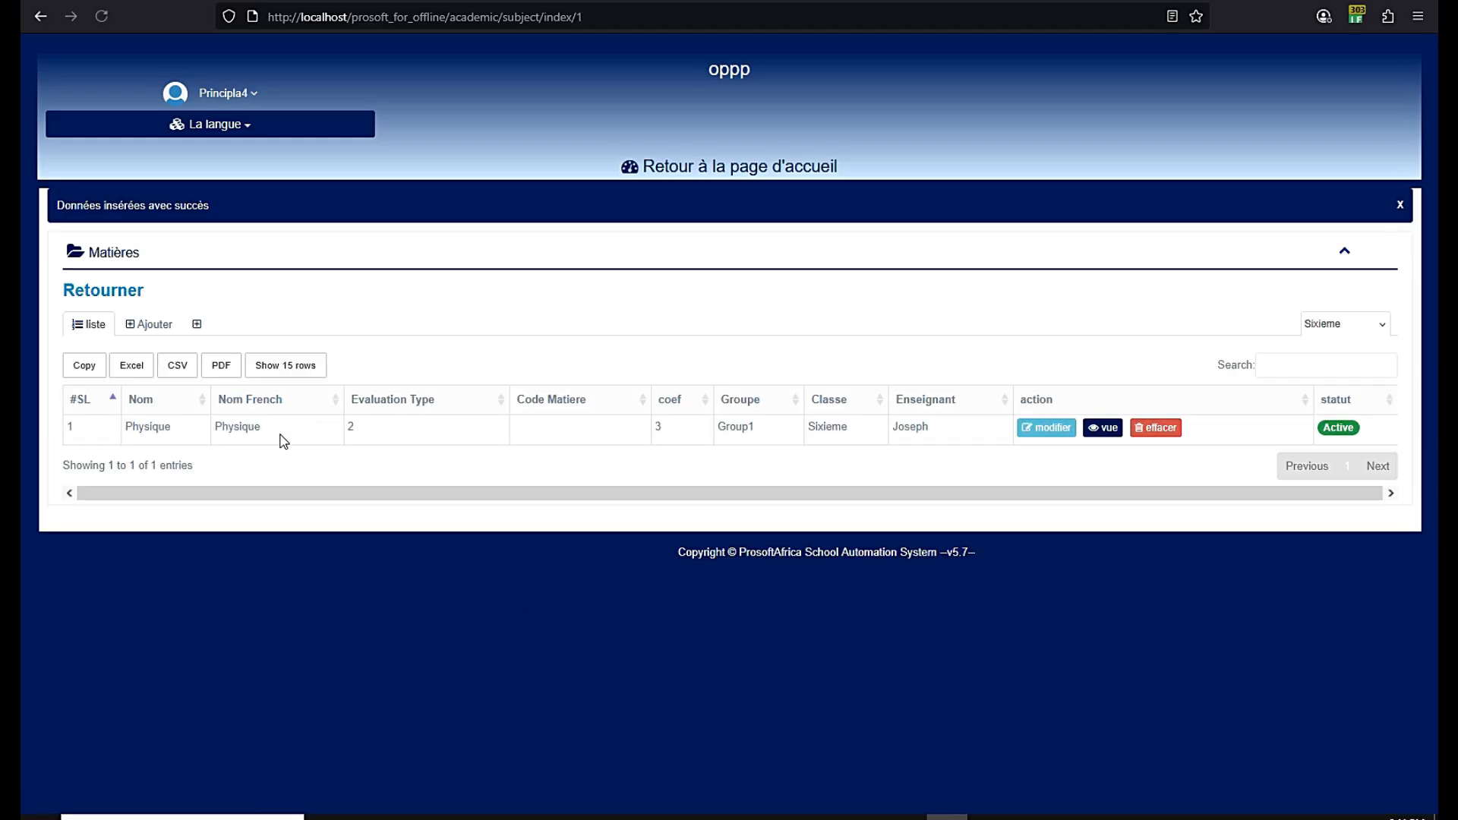
# Start another subject named chimie, with chimie as its French name
pyautogui.click(145, 327)
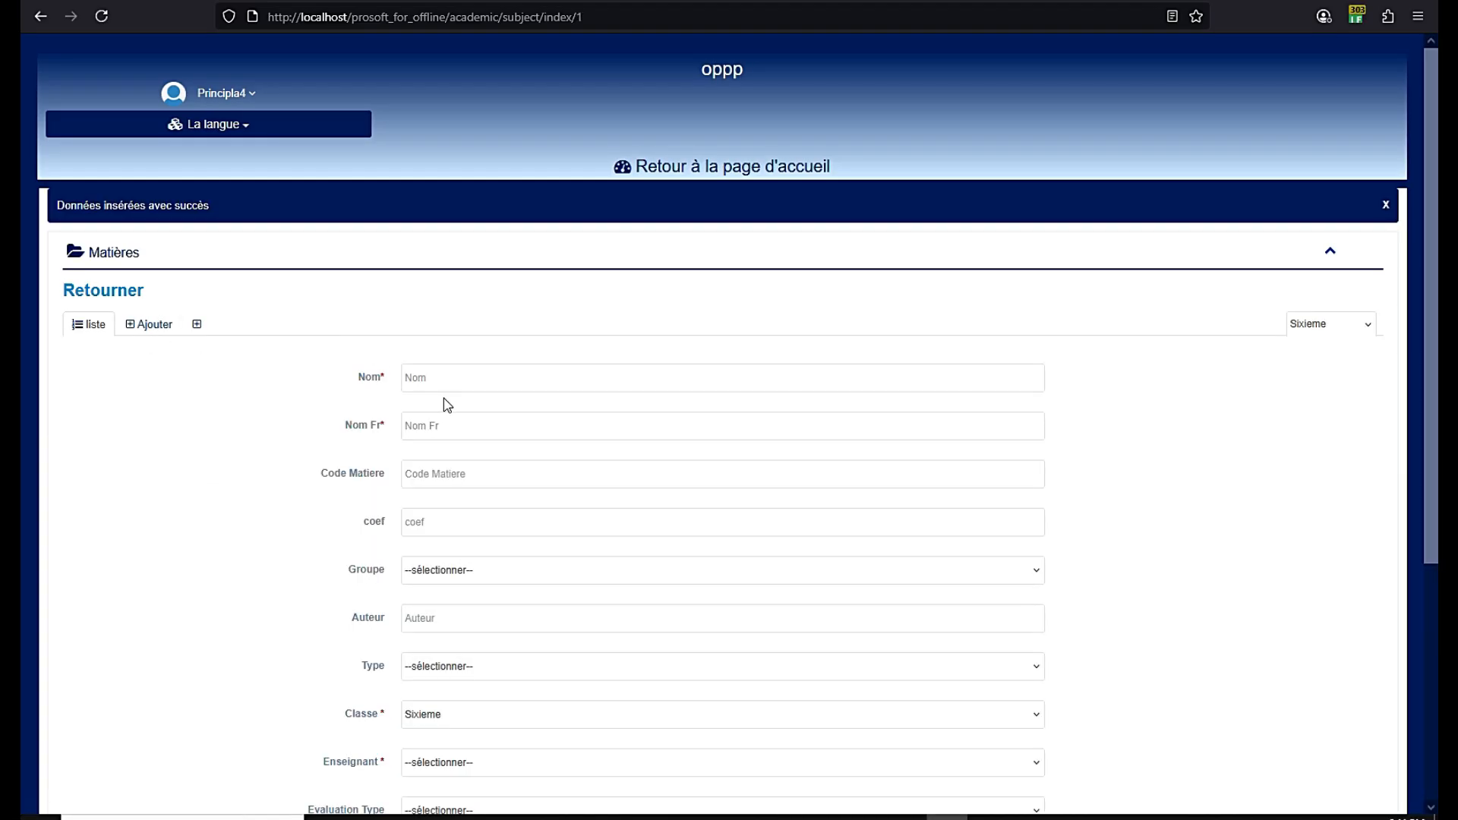
pyautogui.write('chimie')
pyautogui.doubleClick(405, 370)
pyautogui.hotkey('ctrl', 'c')
pyautogui.click(417, 420)
pyautogui.hotkey('ctrl', 'v')
pyautogui.scroll(-2, 439, 423)
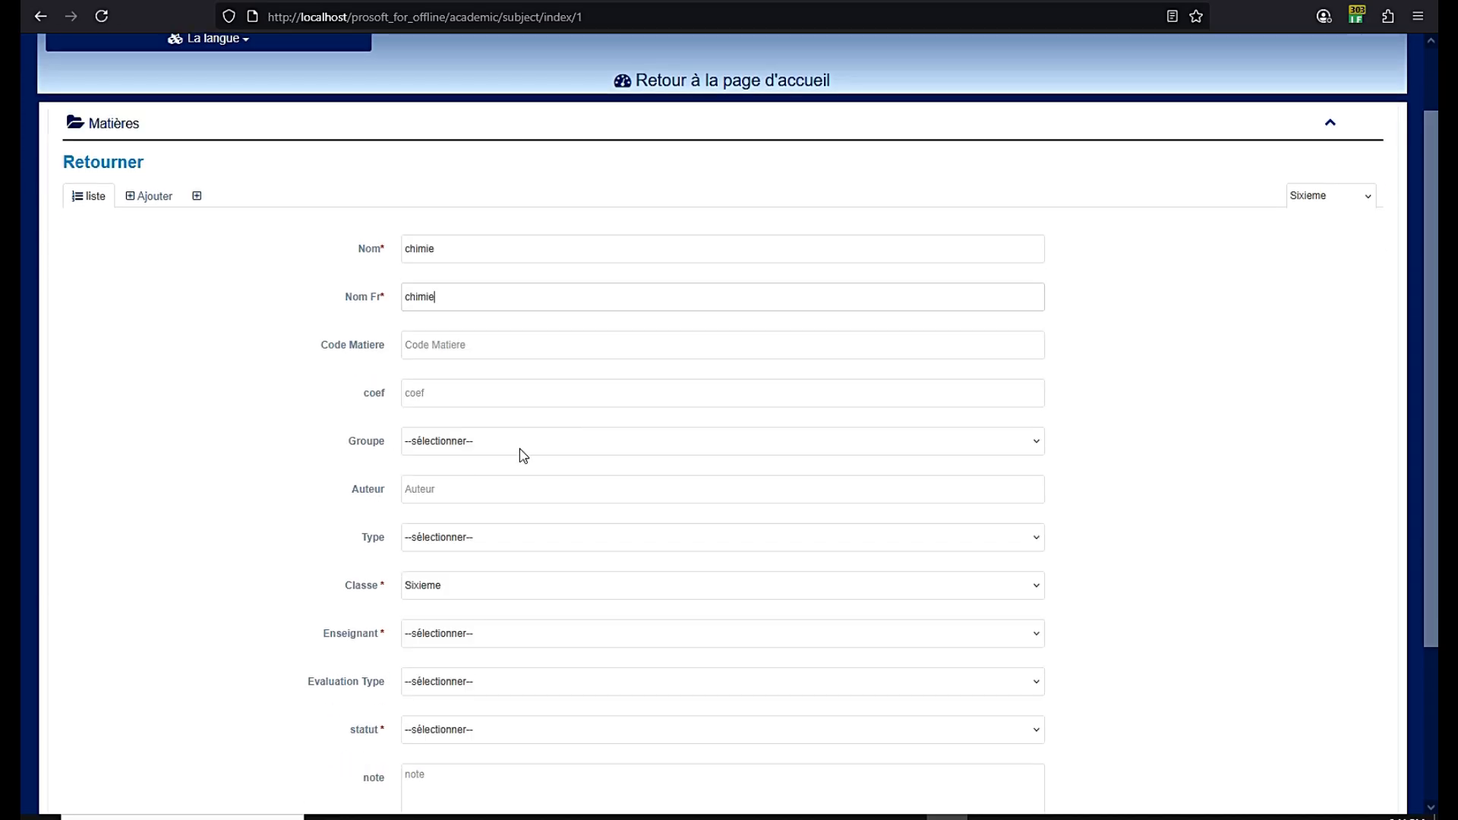
pyautogui.scroll(-2, 428, 456)
# Give chimie class Sixieme, the teacher, Secondry Single Evaluation and Active status, then save
pyautogui.click(424, 503)
pyautogui.click(424, 503)
pyautogui.click(423, 550)
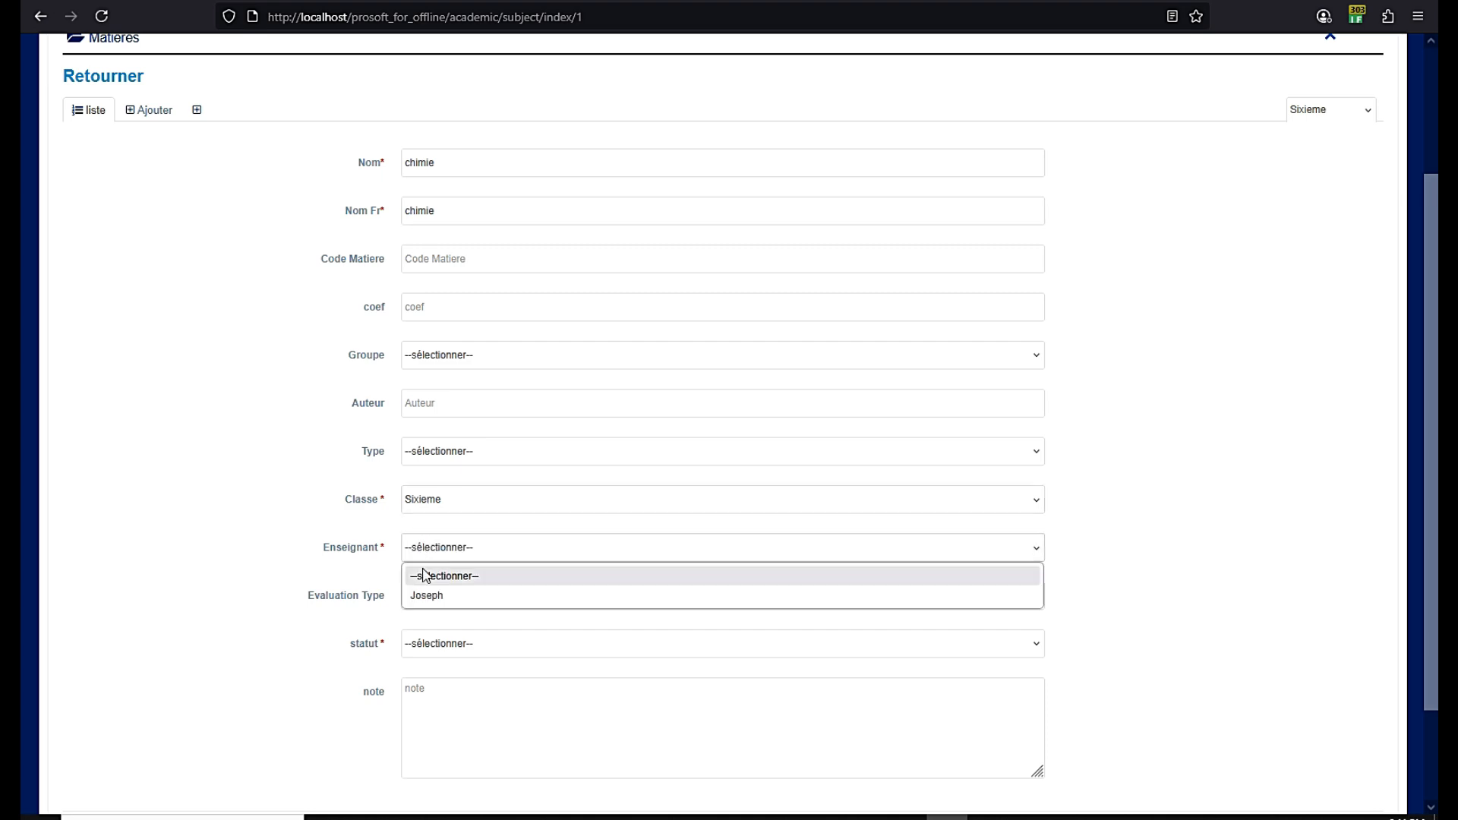
pyautogui.click(425, 596)
pyautogui.click(431, 597)
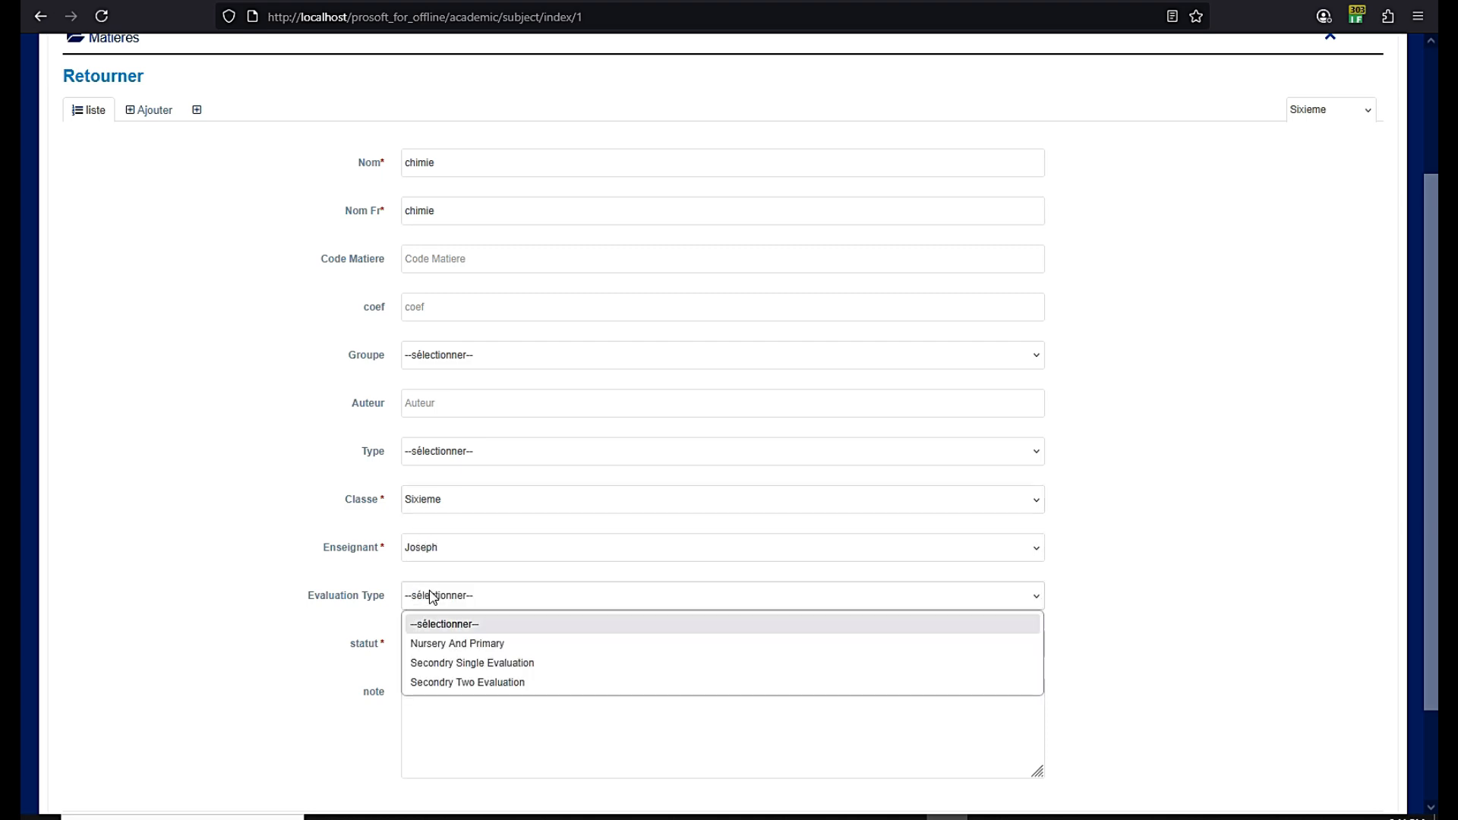
pyautogui.click(438, 669)
pyautogui.click(452, 603)
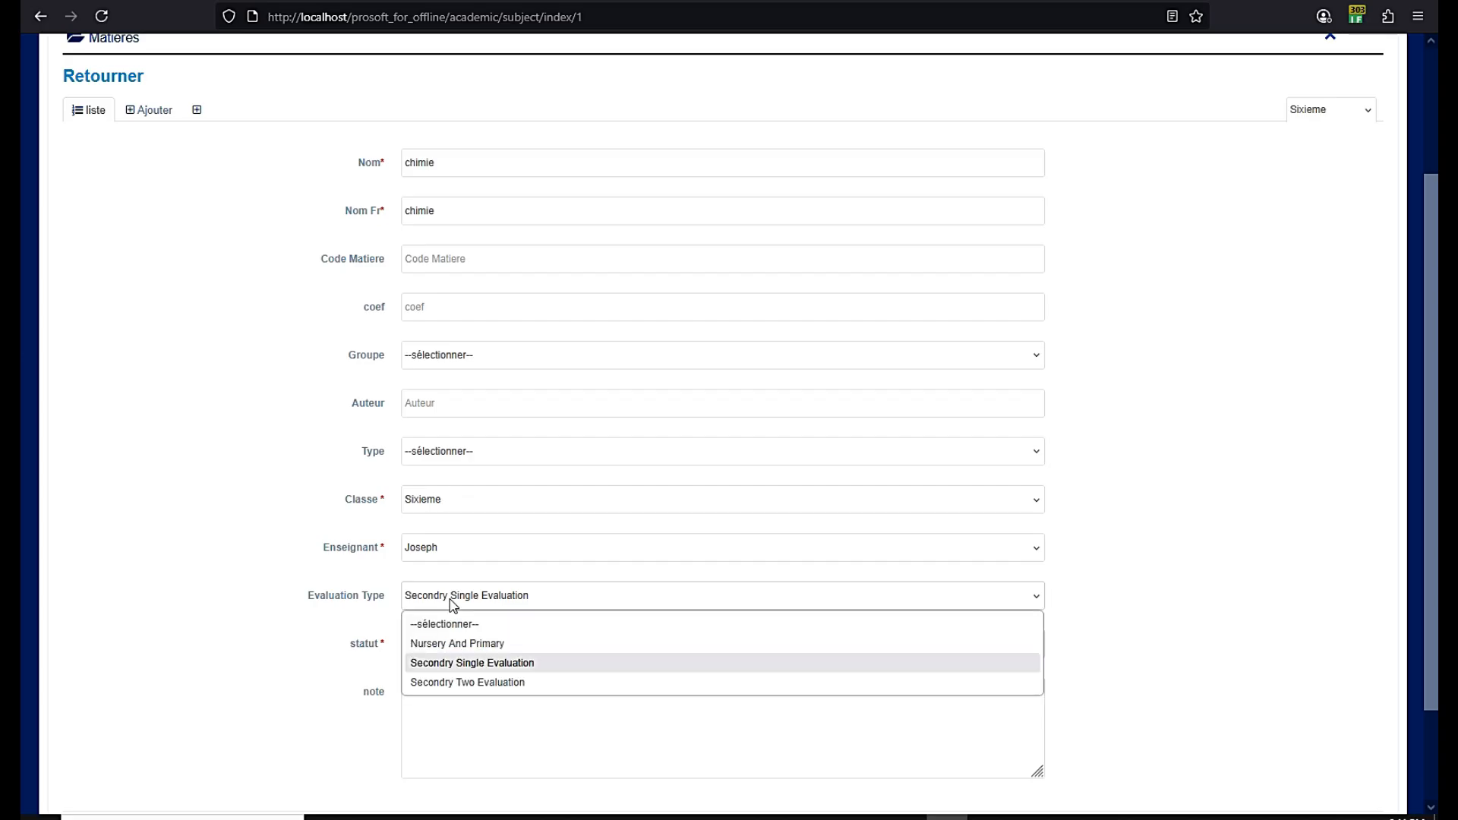
pyautogui.click(448, 662)
pyautogui.click(440, 645)
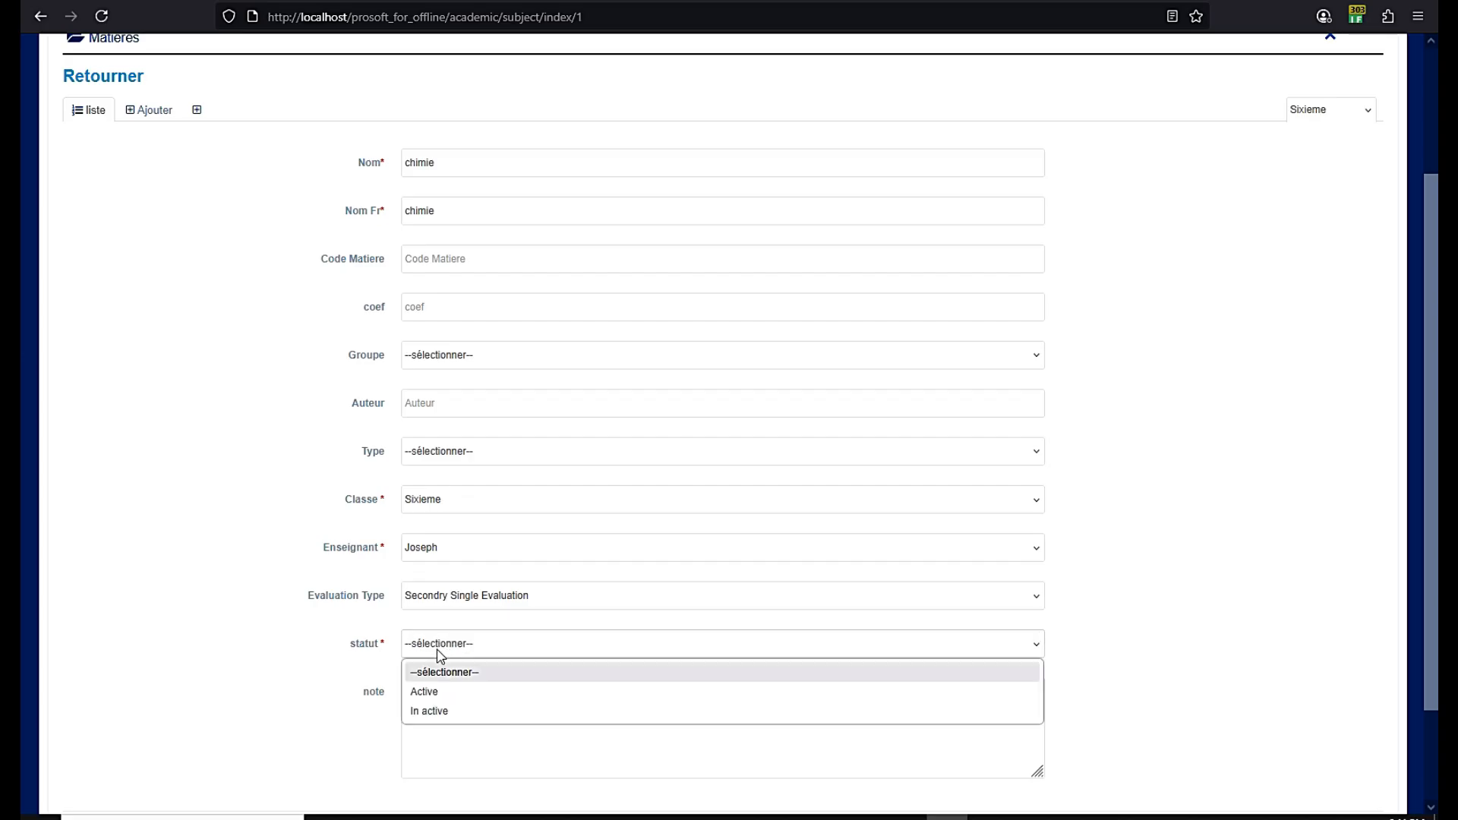
pyautogui.click(430, 690)
pyautogui.scroll(-2, 494, 596)
pyautogui.click(505, 719)
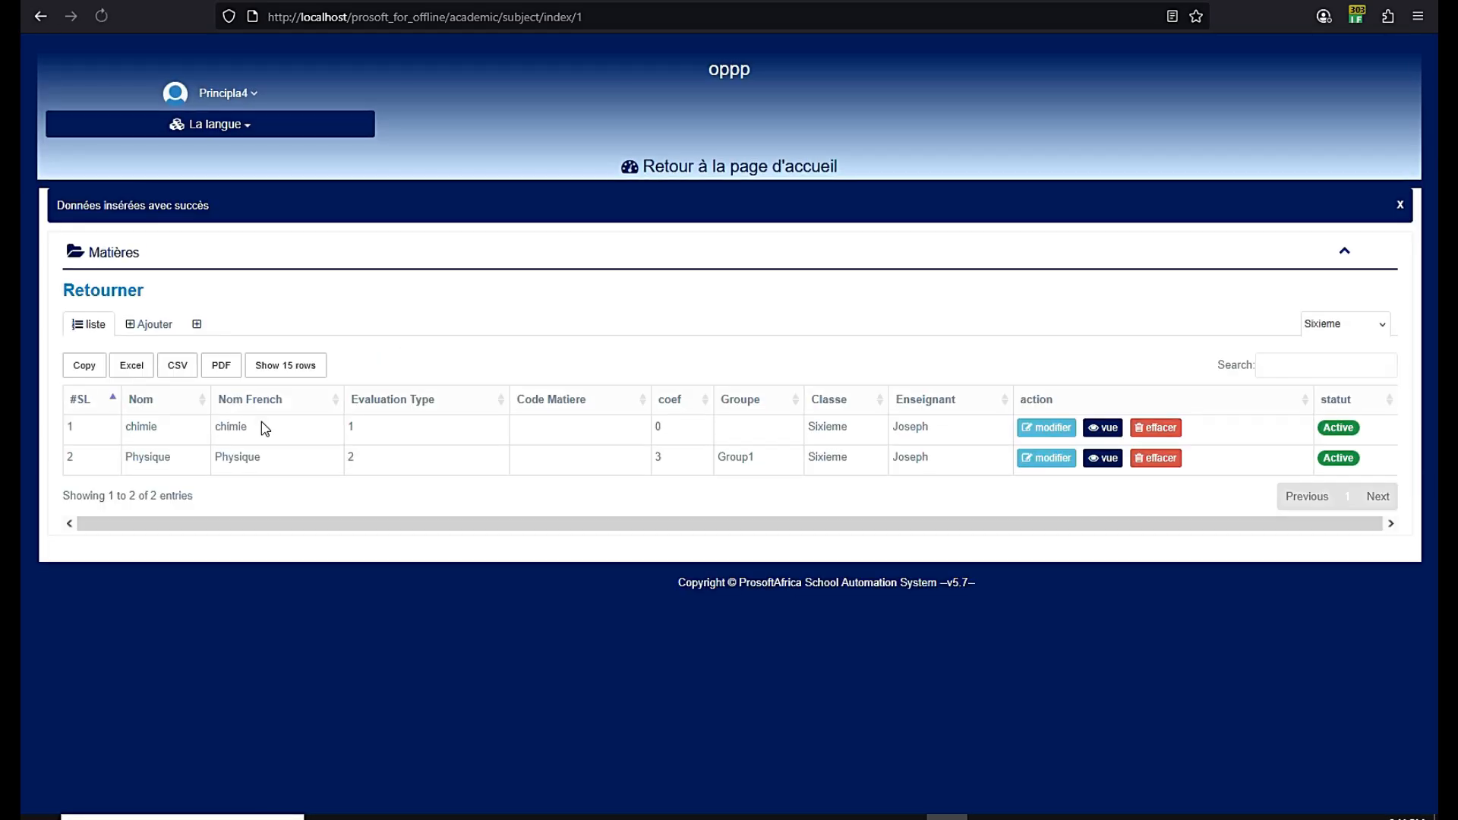
# Return to the dashboard and open the Elèves student page through the enrolment link
pyautogui.click(694, 168)
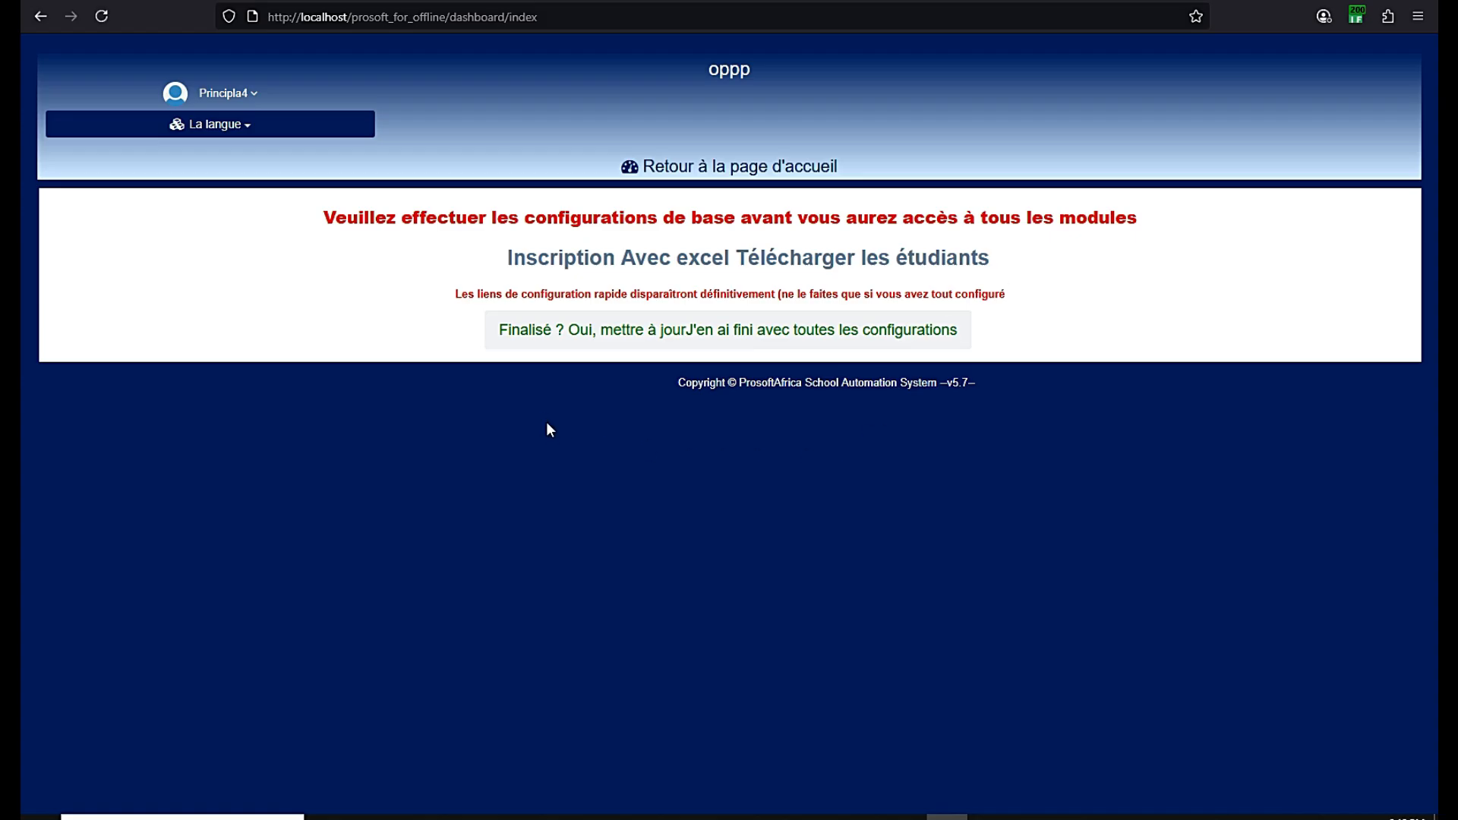
pyautogui.click(684, 259)
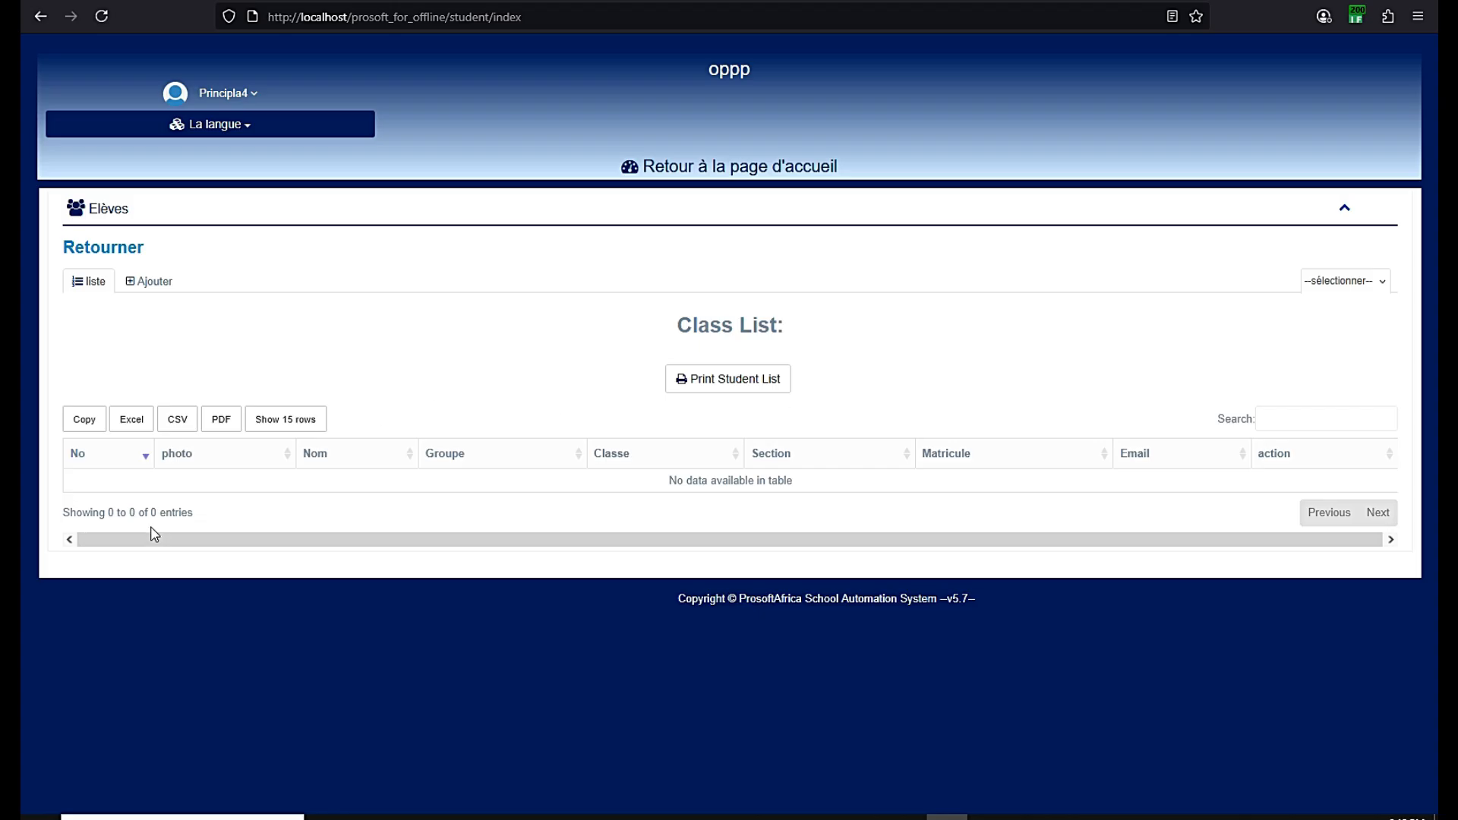
# Open a new student form and enter the student's name and matricule
pyautogui.click(152, 282)
pyautogui.scroll(-2, 290, 354)
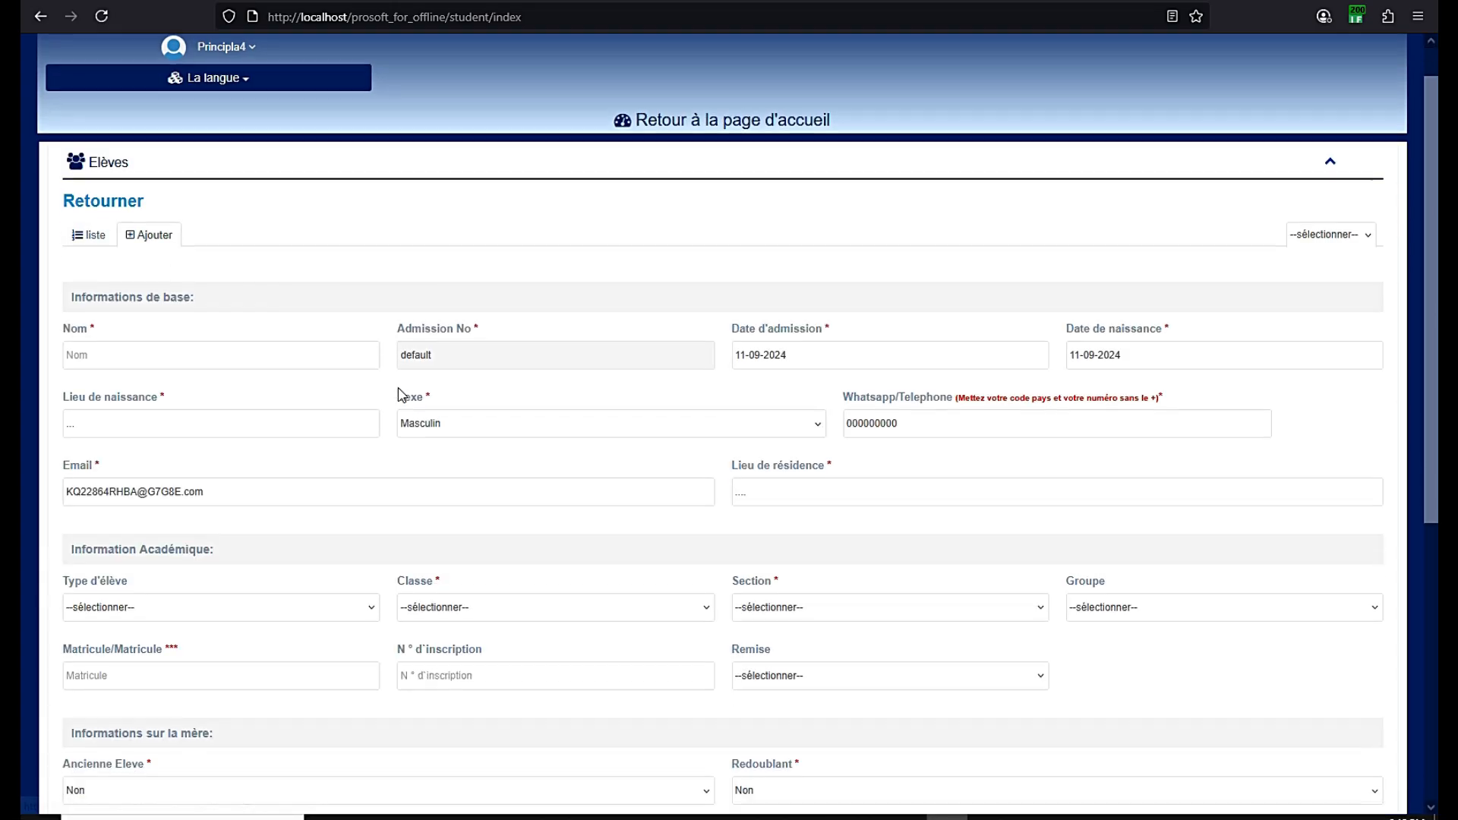
pyautogui.click(237, 313)
pyautogui.write('Eleve Un')
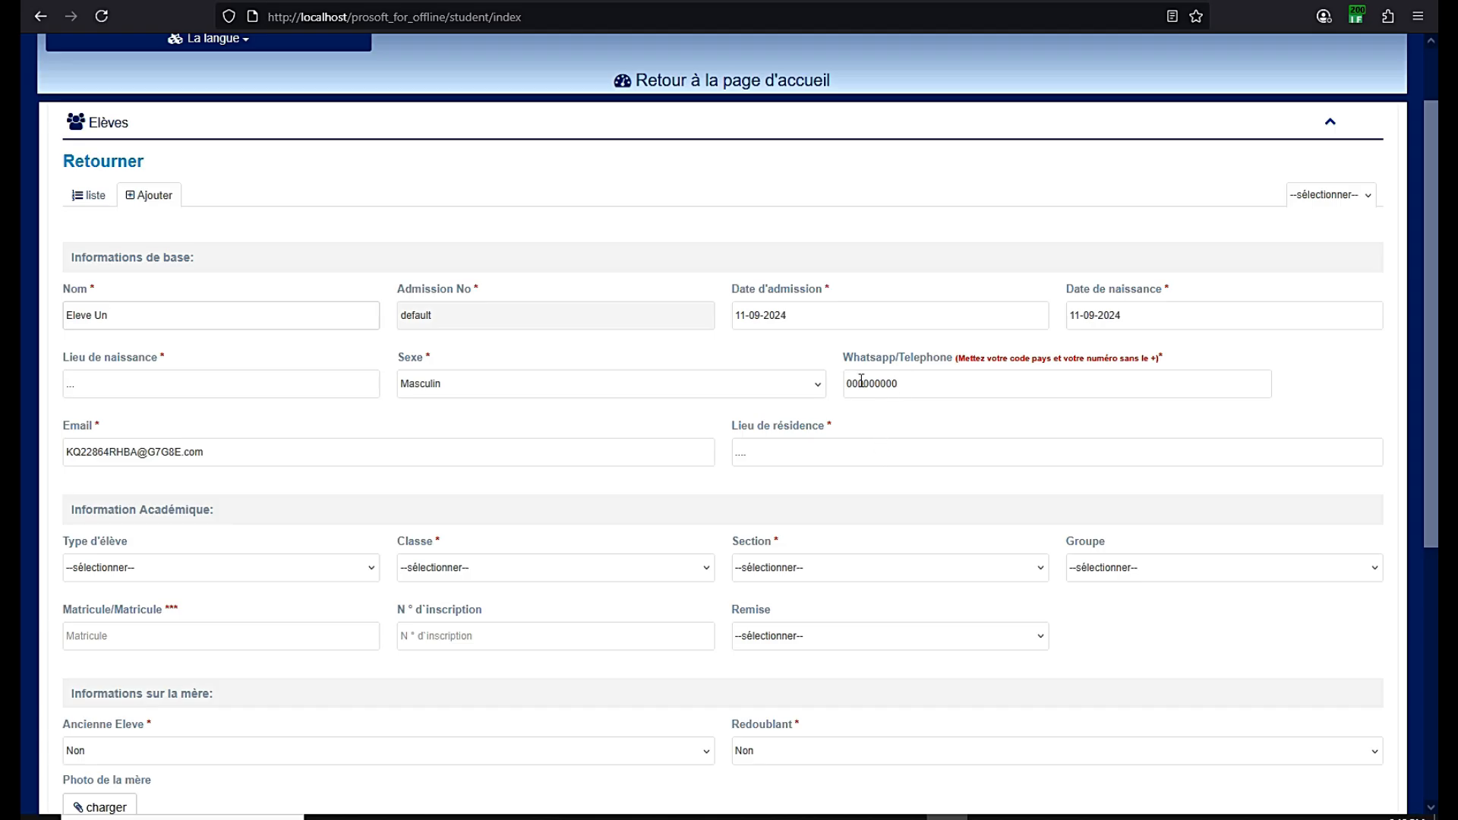
pyautogui.moveTo(904, 384); pyautogui.dragTo(847, 387)
pyautogui.click(357, 343)
pyautogui.moveTo(110, 321); pyautogui.dragTo(67, 322)
pyautogui.scroll(-2, 217, 387)
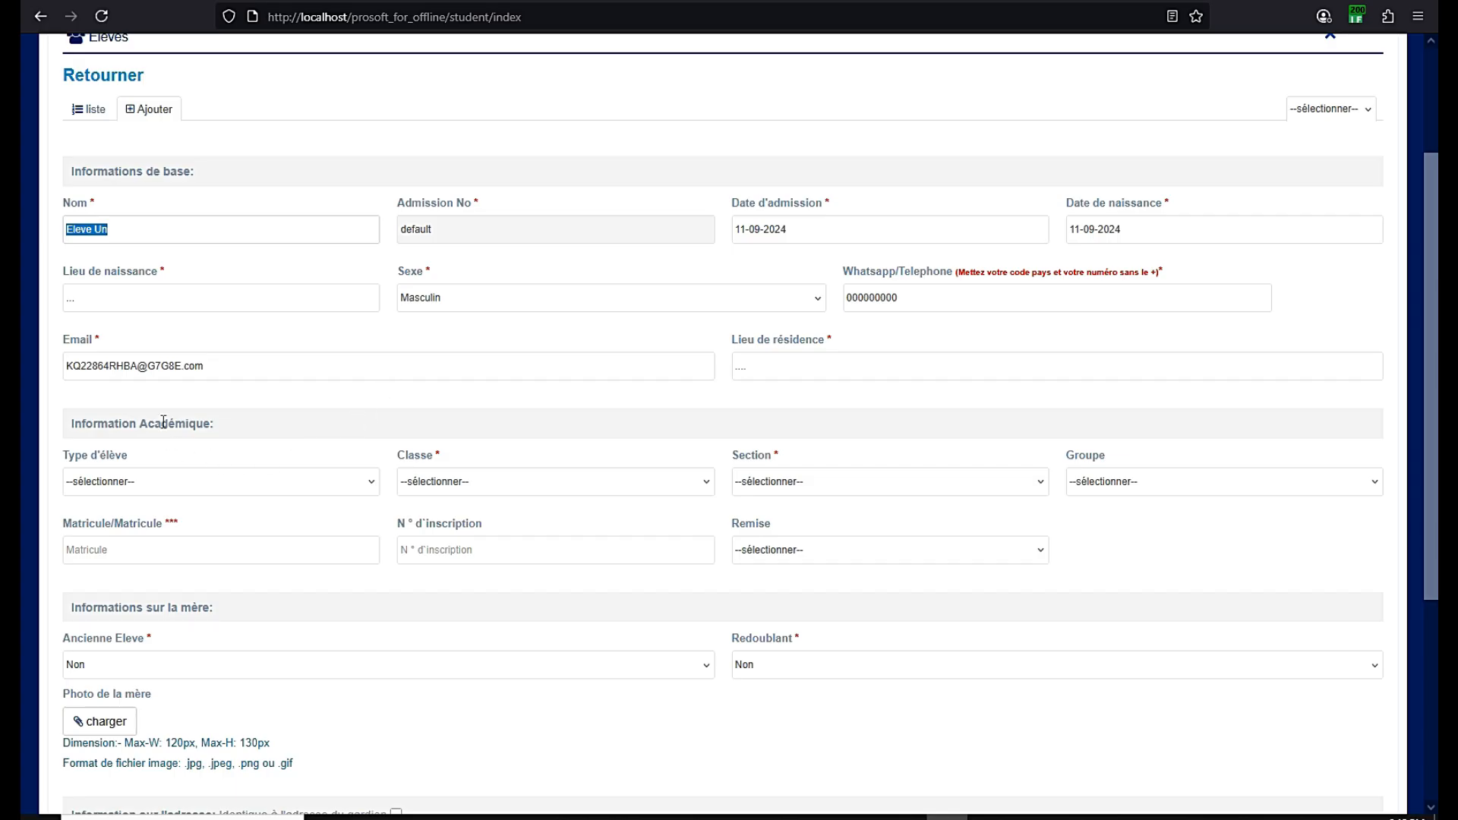
pyautogui.click(114, 555)
pyautogui.write('A2025AA')
# Place the student in class Sixieme, section A, and save the record
pyautogui.click(444, 483)
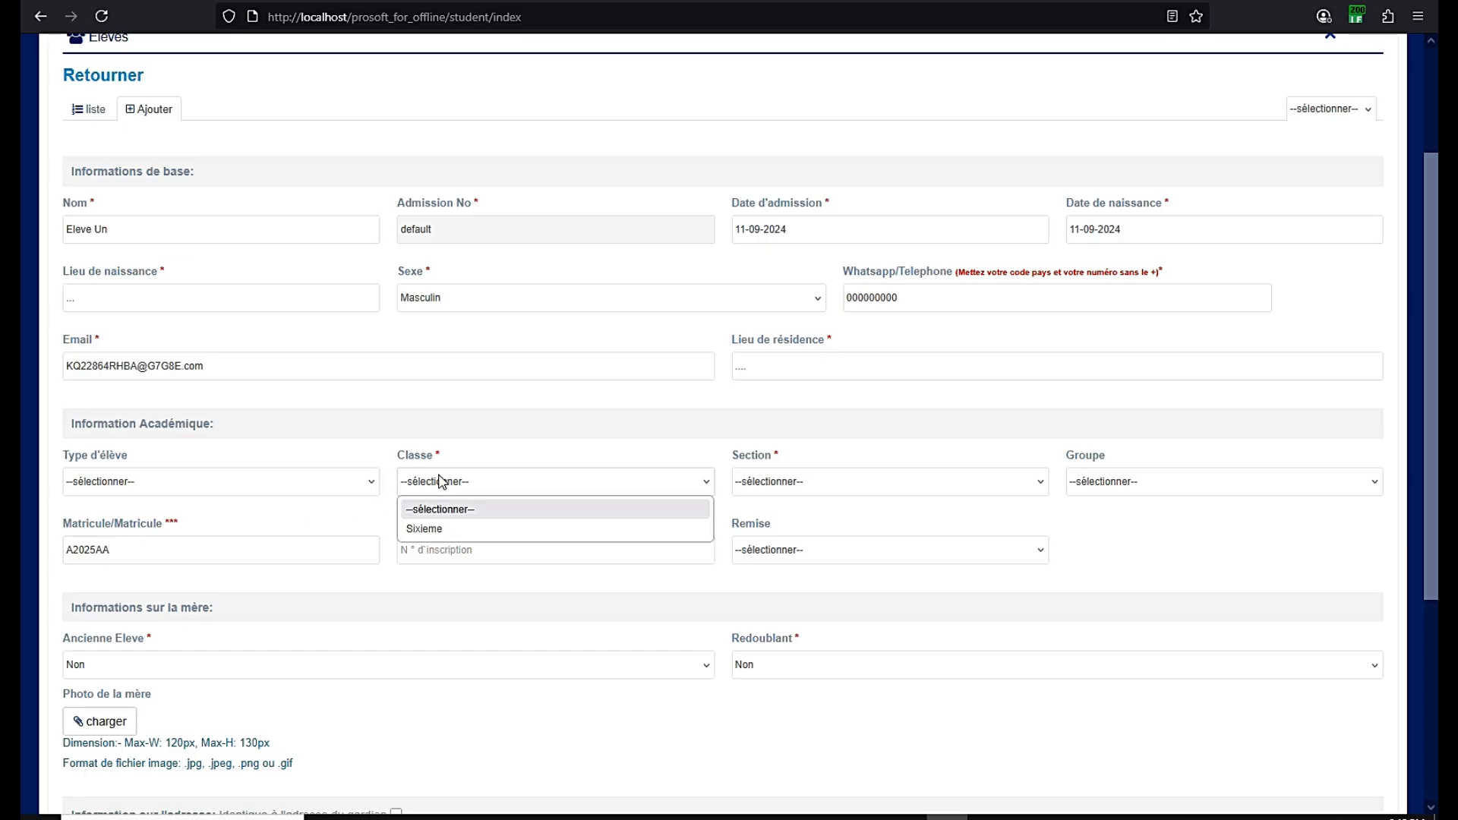
pyautogui.click(439, 532)
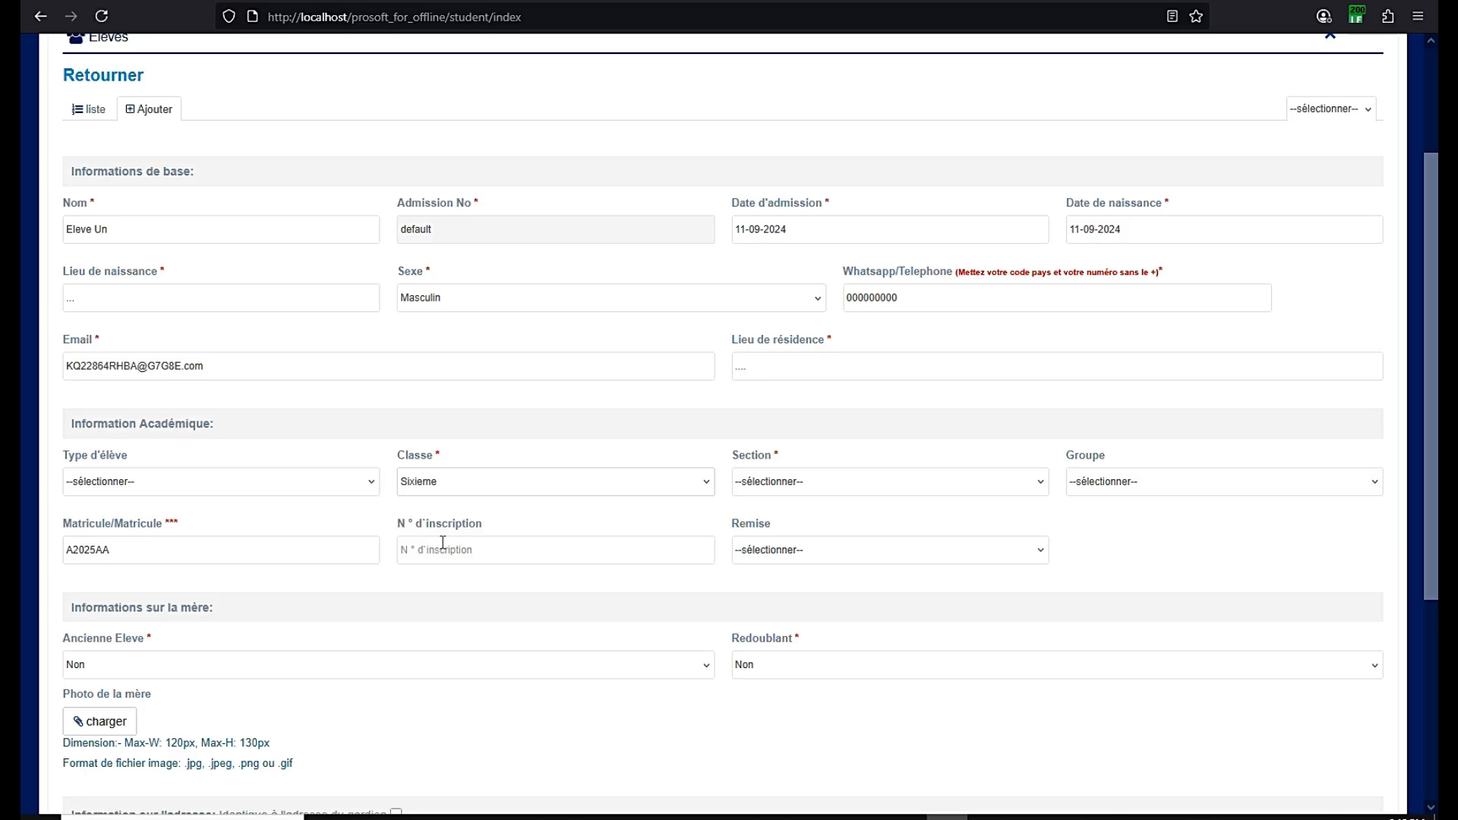
pyautogui.click(767, 484)
pyautogui.click(760, 524)
pyautogui.scroll(-5, 374, 374)
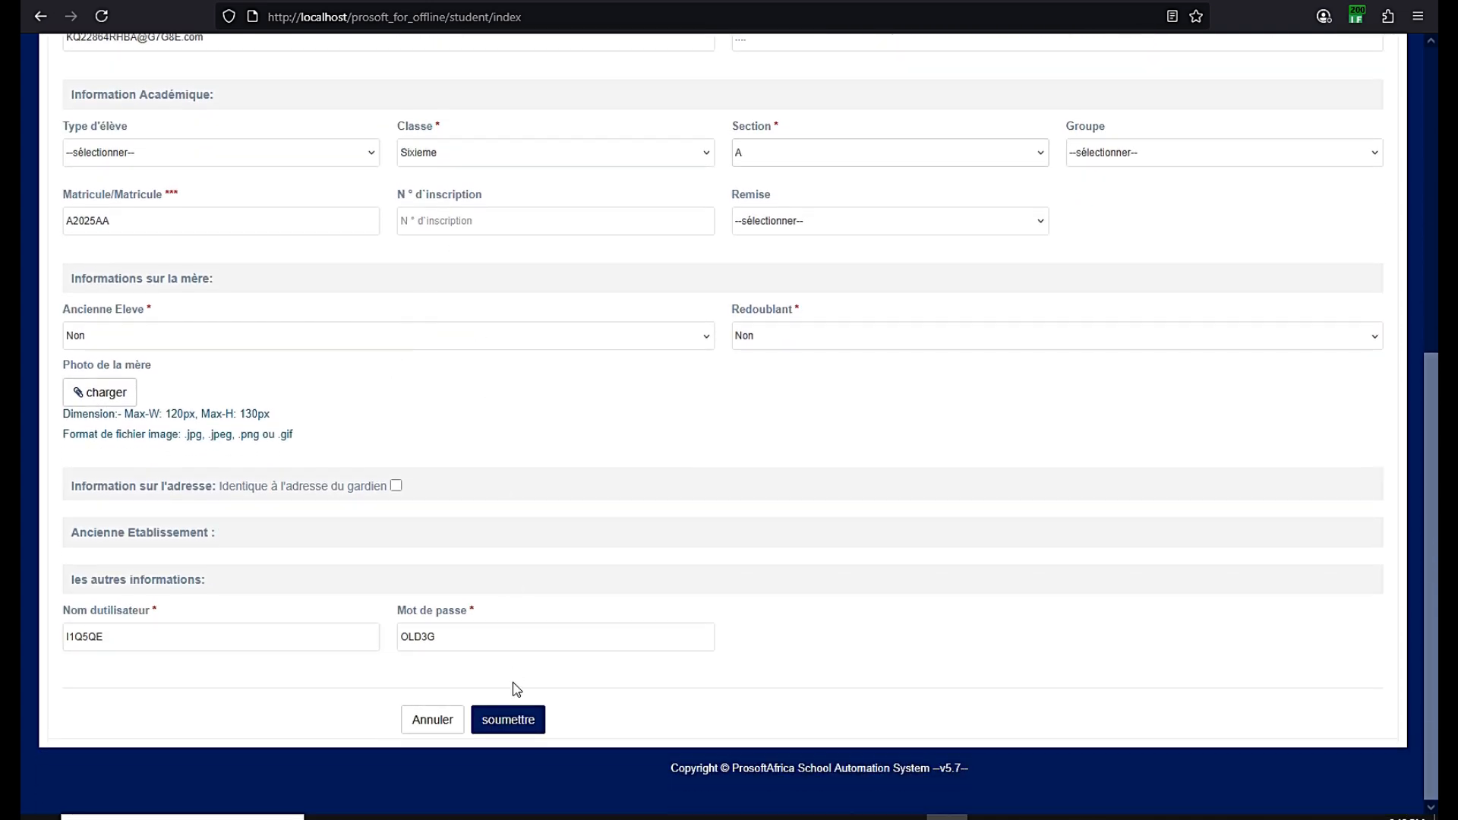
pyautogui.click(504, 727)
pyautogui.scroll(4, 638, 599)
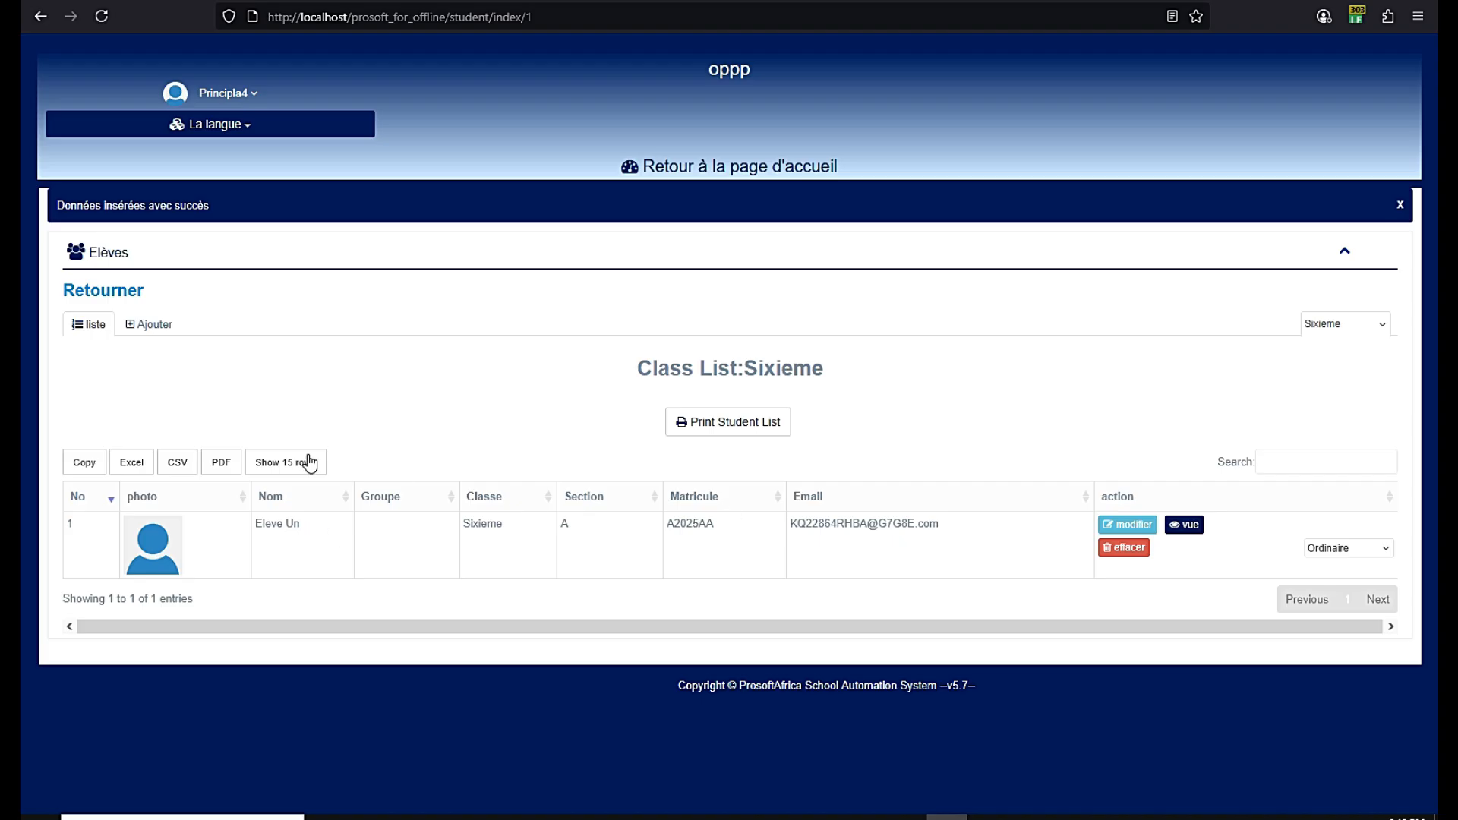
# Review the new student's details, then open a blank student form
pyautogui.click(1185, 526)
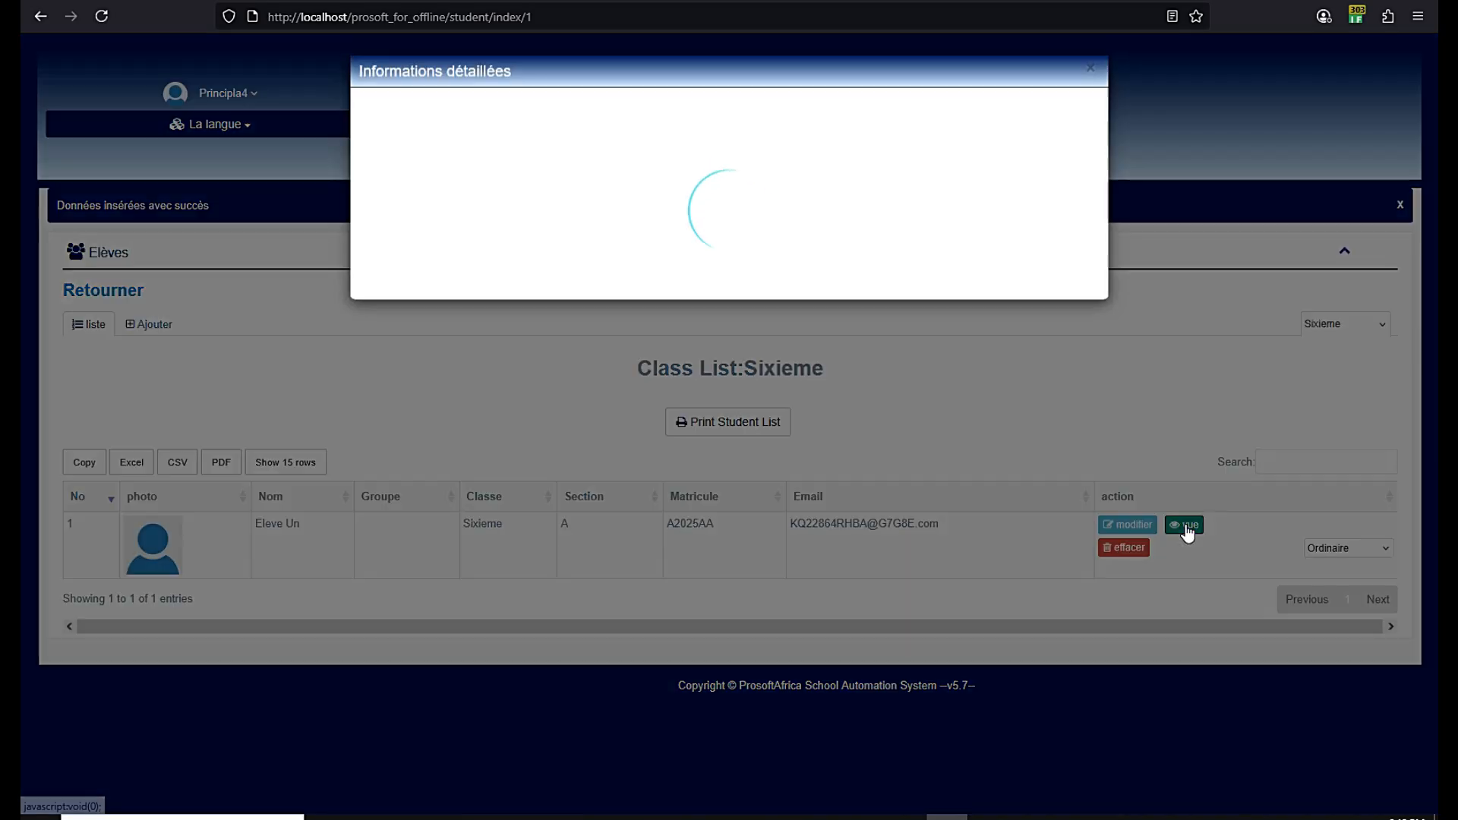
pyautogui.click(1089, 73)
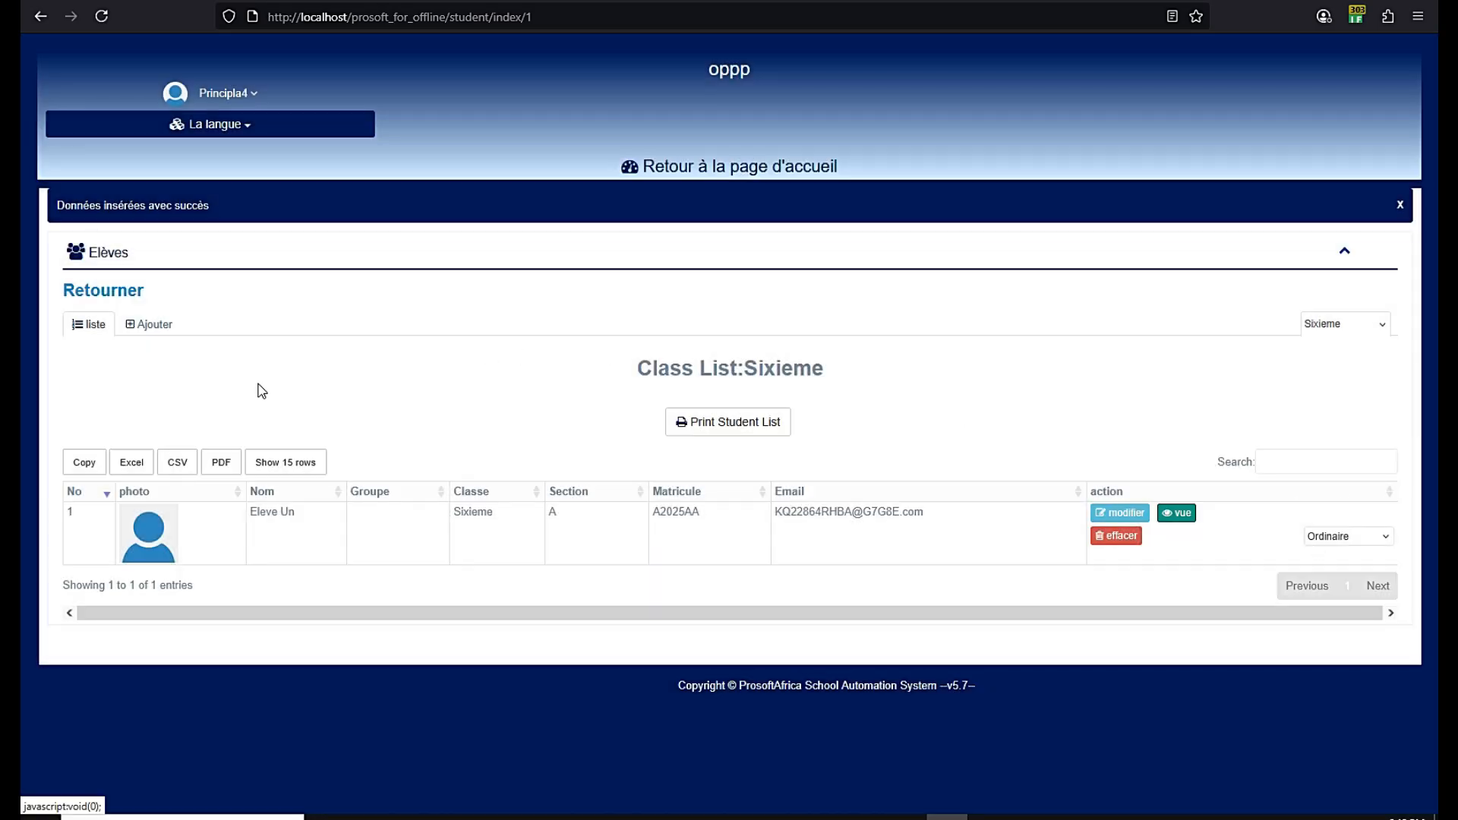
pyautogui.click(147, 328)
pyautogui.click(133, 410)
pyautogui.scroll(-1, 271, 384)
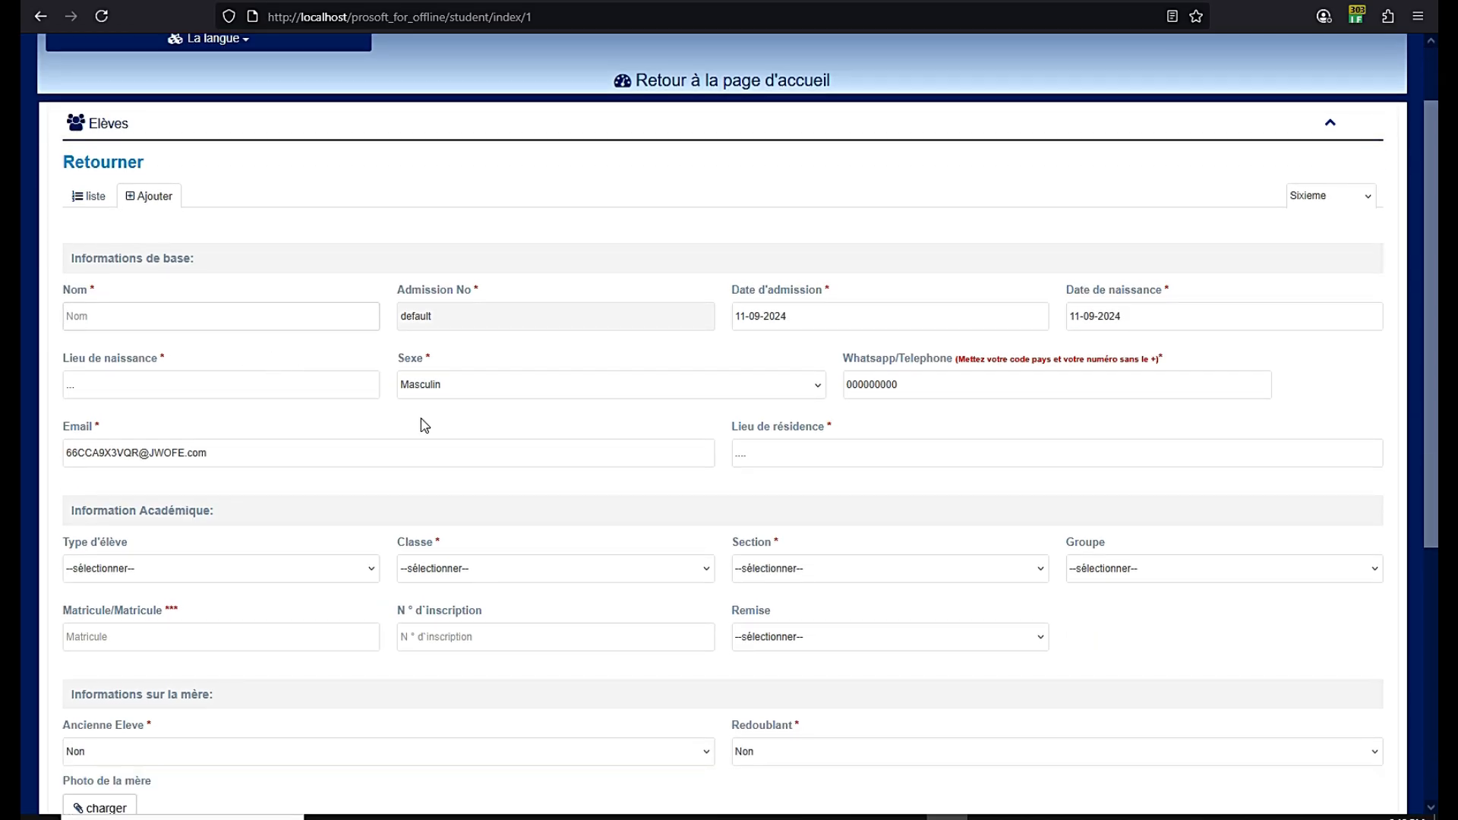
pyautogui.scroll(-2, 425, 424)
# Look through the class and section lists without choosing, then return to the dashboard
pyautogui.click(439, 400)
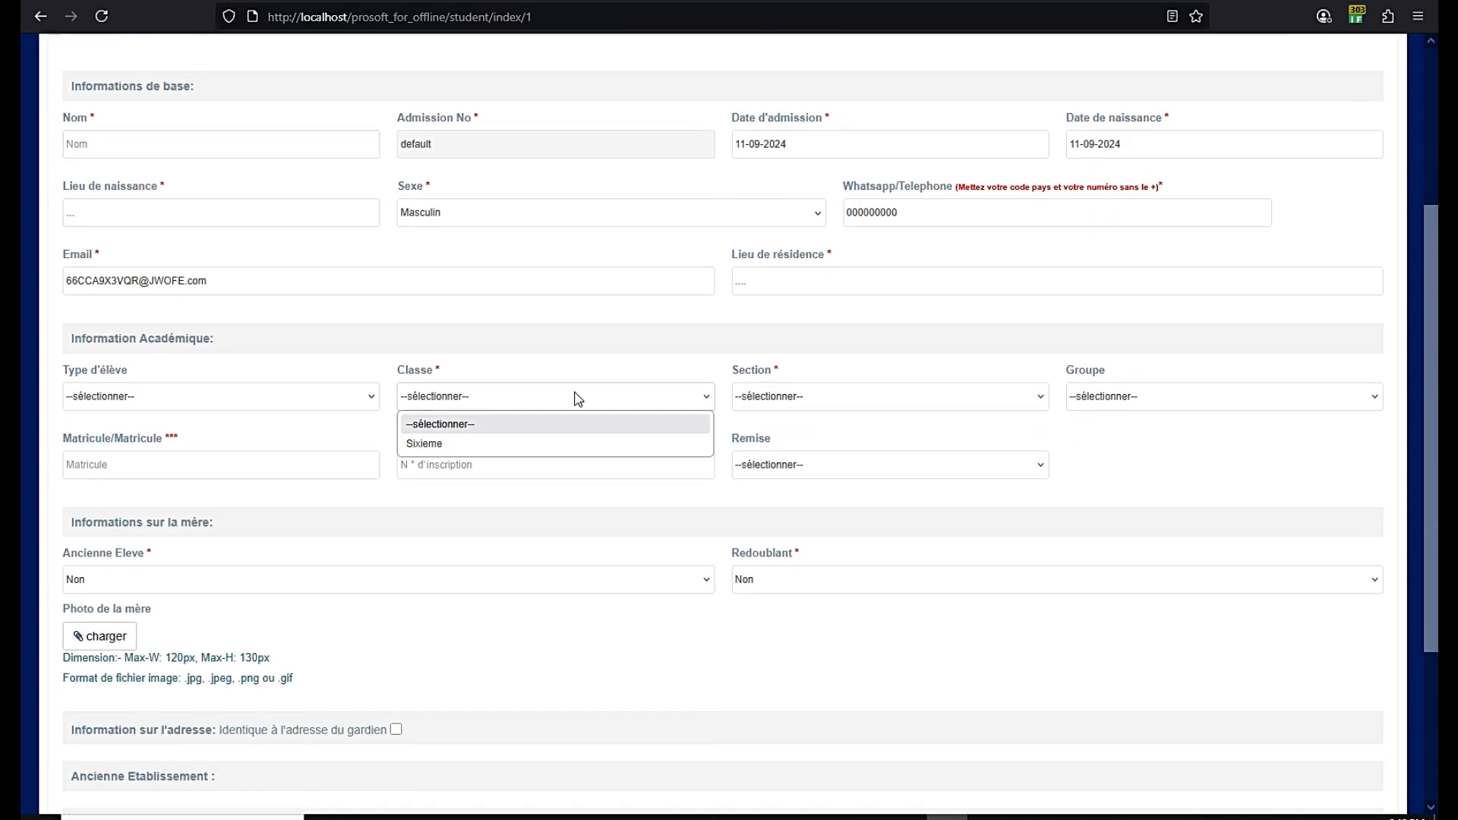
pyautogui.click(794, 397)
pyautogui.click(793, 397)
pyautogui.click(107, 460)
pyautogui.click(106, 460)
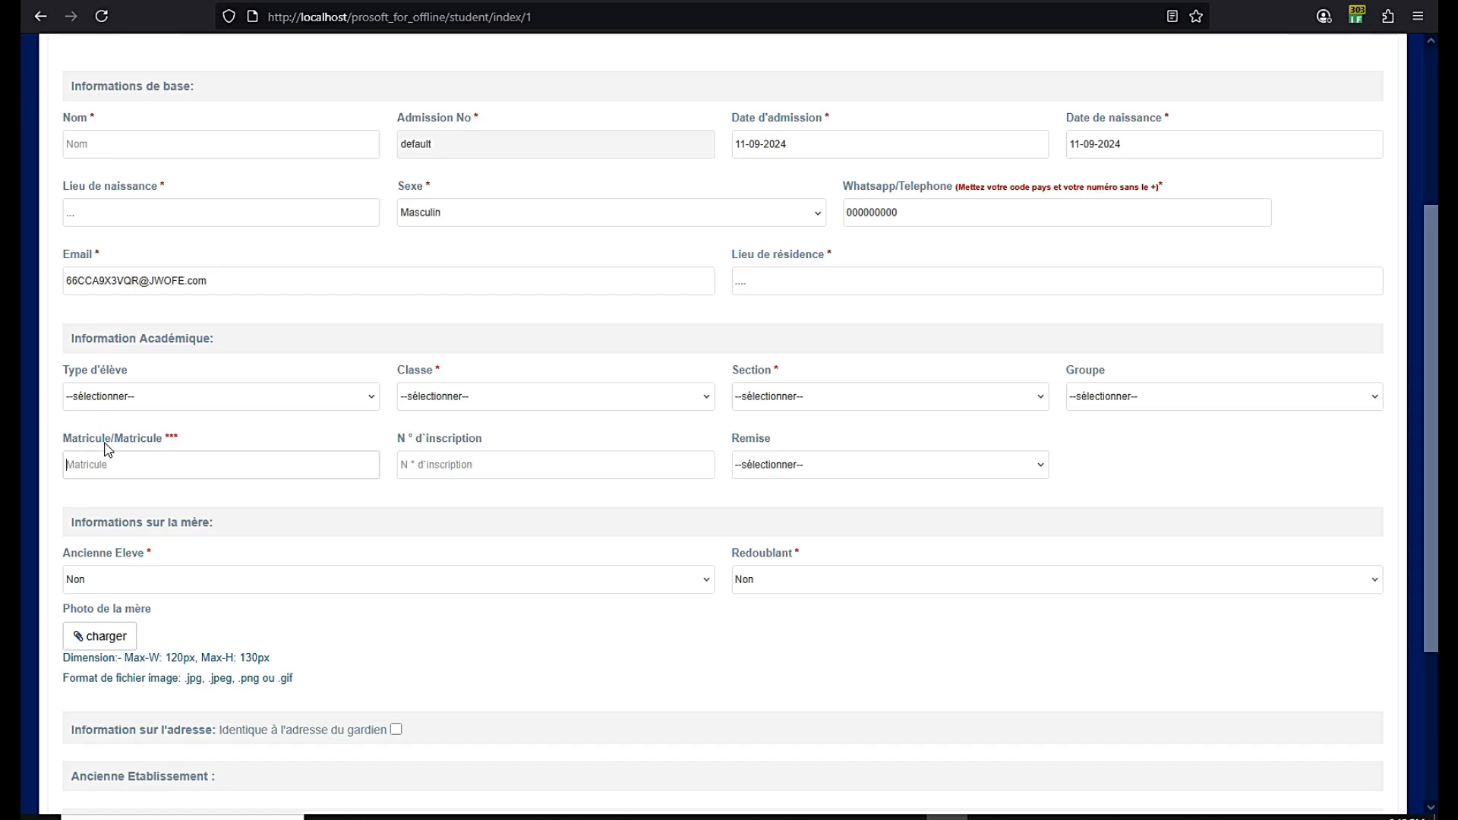
pyautogui.scroll(-3, 303, 458)
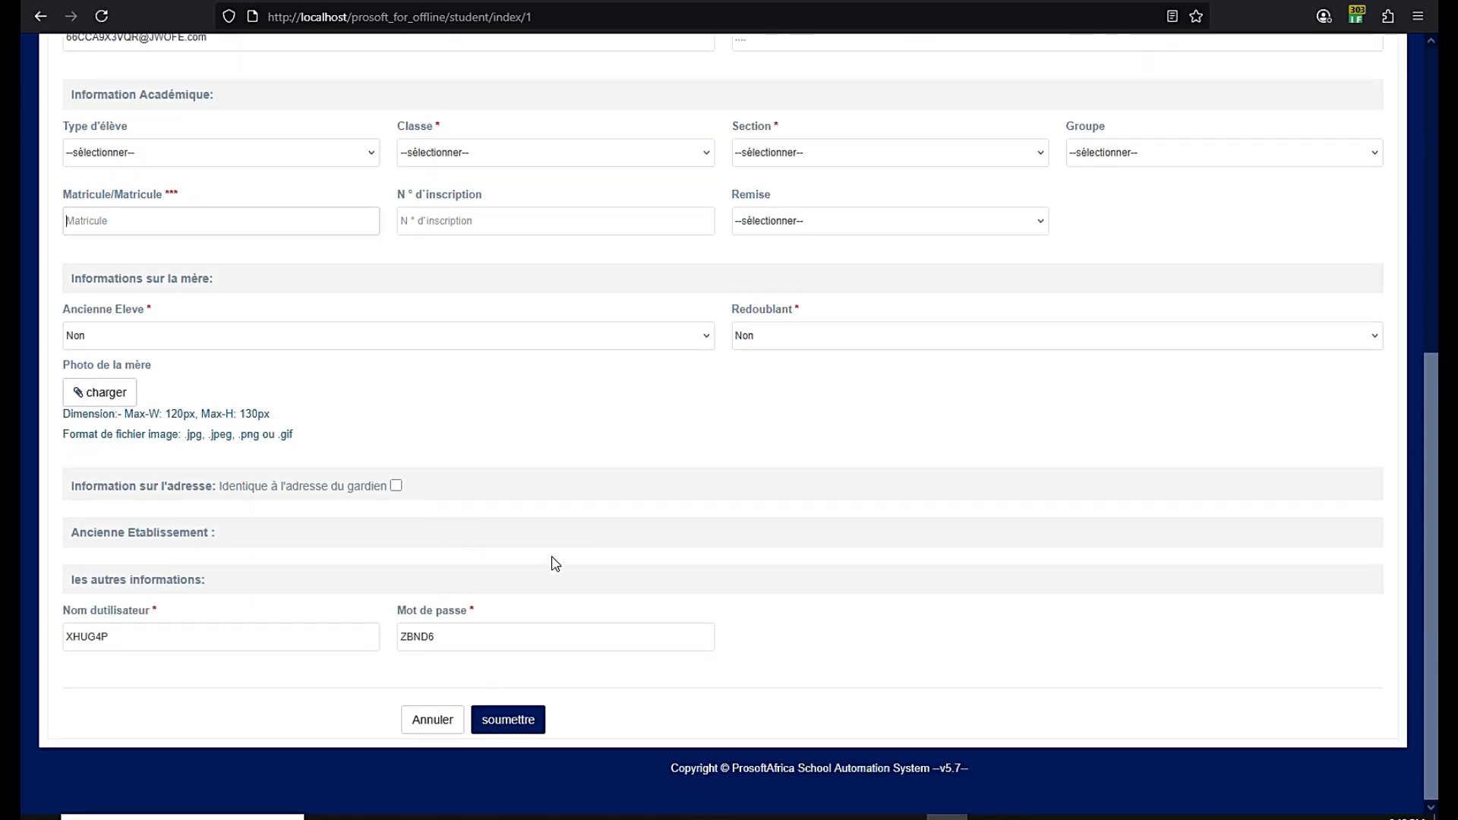
pyautogui.scroll(6, 555, 563)
pyautogui.click(687, 176)
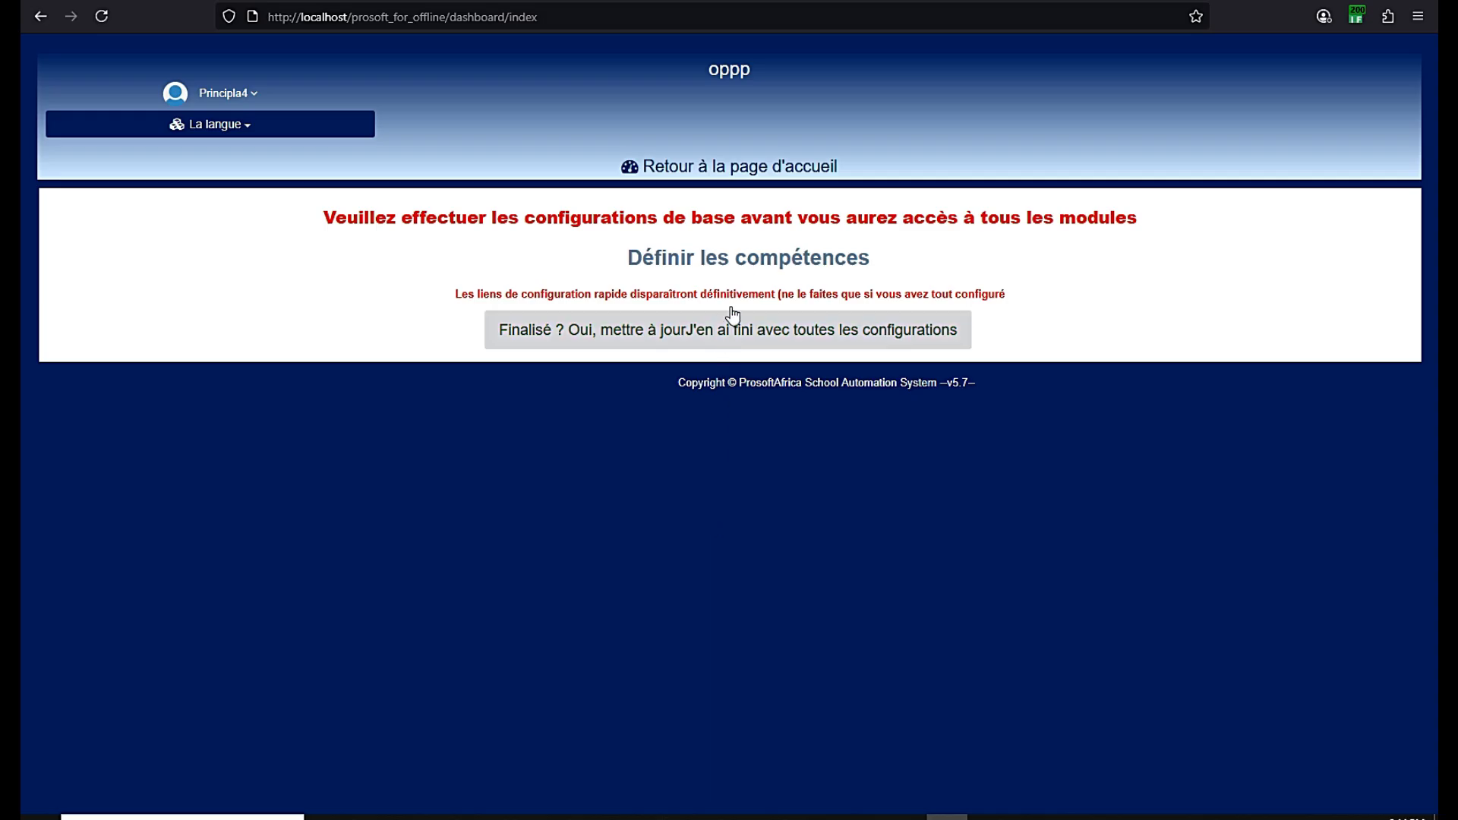
# Open the competency page and start a new competency named test
pyautogui.click(758, 263)
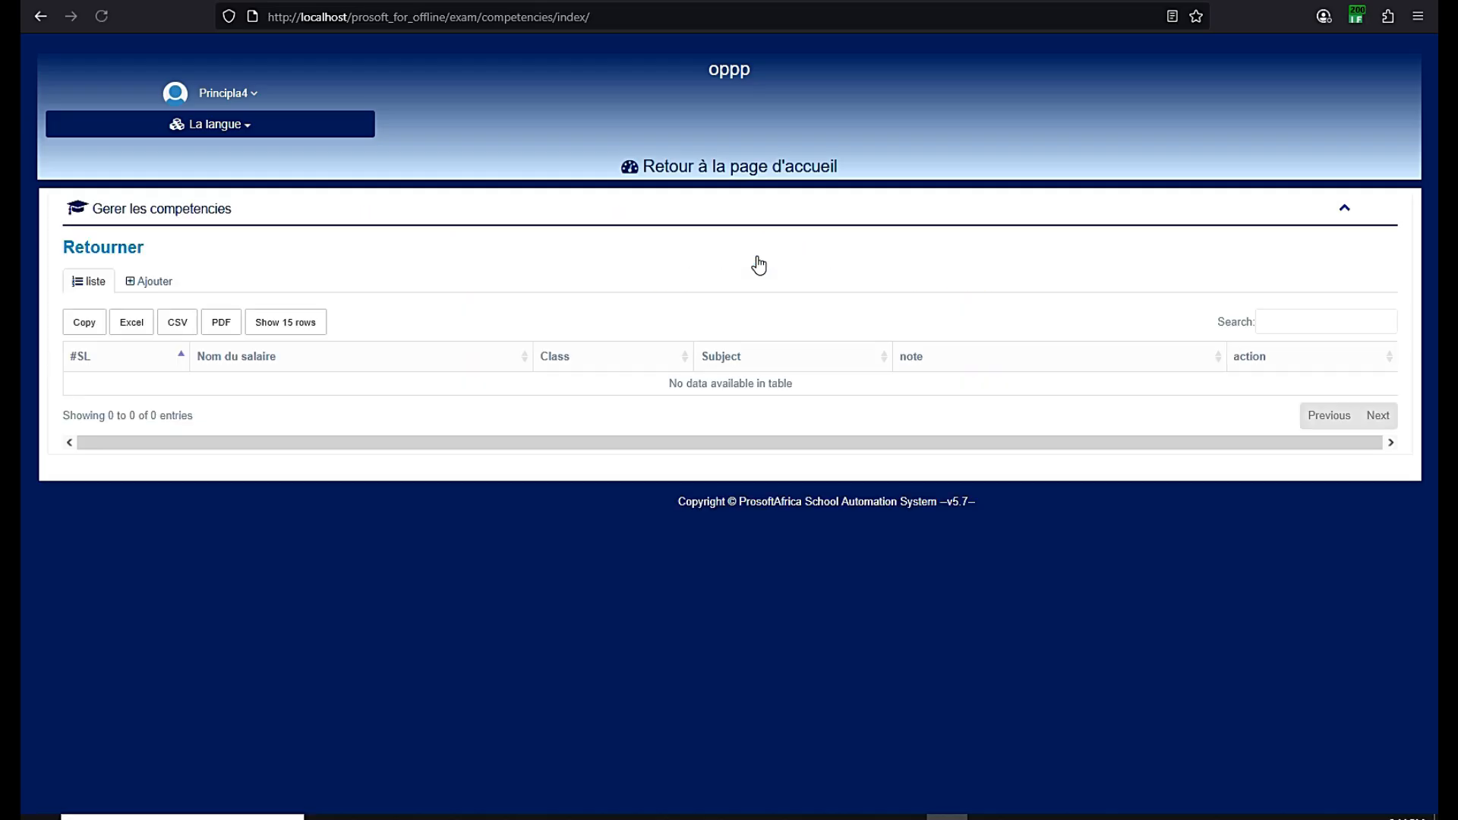
pyautogui.click(156, 286)
pyautogui.click(451, 338)
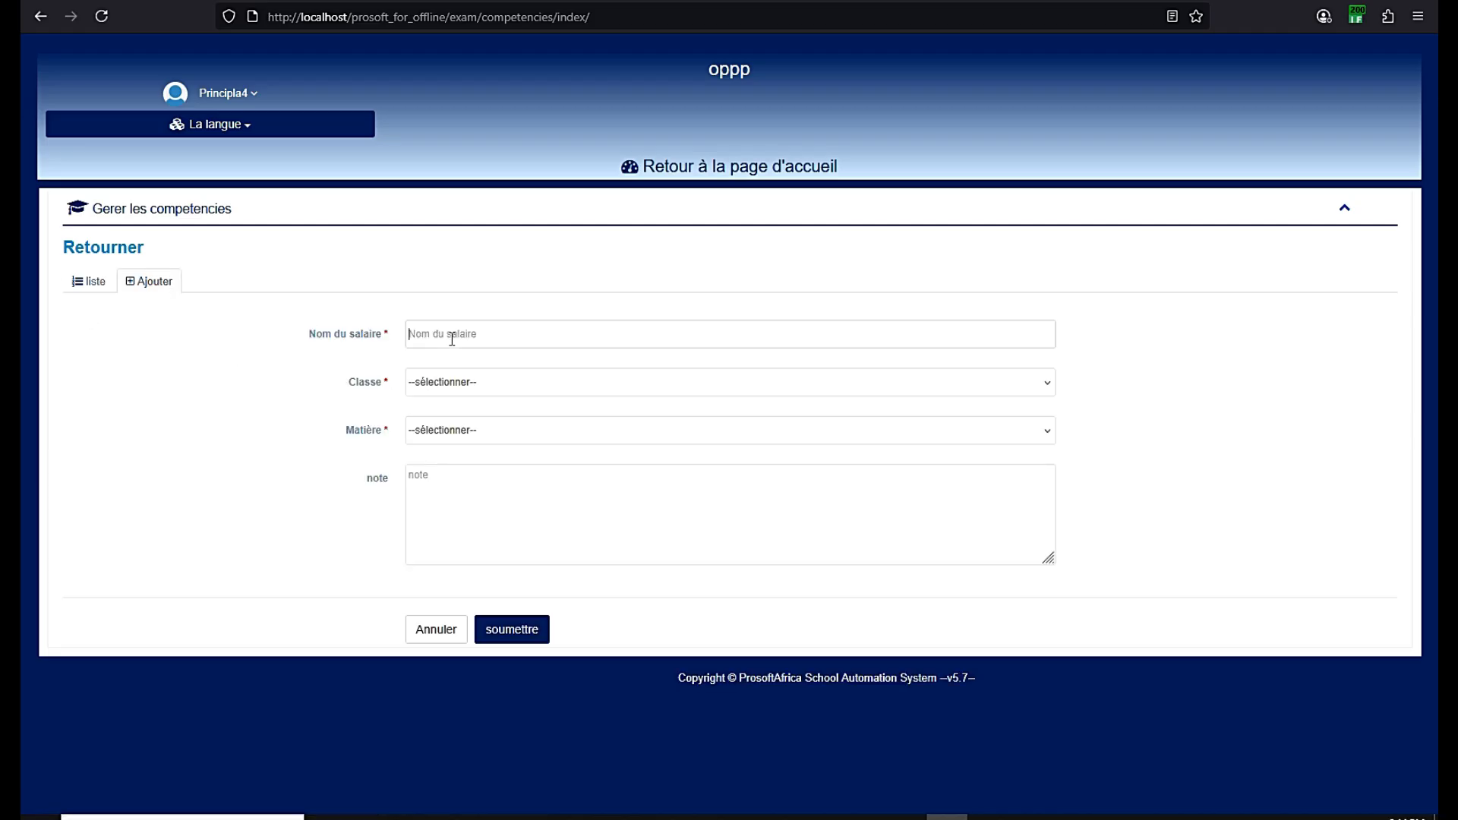
pyautogui.write('TEST')
pyautogui.press('BackSpace')
pyautogui.press('BackSpace')
pyautogui.press('BackSpace')
pyautogui.press('BackSpace')
pyautogui.write('test')
# Link the competency to Sixieme and Physique, save it, and return to the dashboard
pyautogui.click(463, 381)
pyautogui.click(446, 431)
pyautogui.click(435, 439)
pyautogui.click(431, 479)
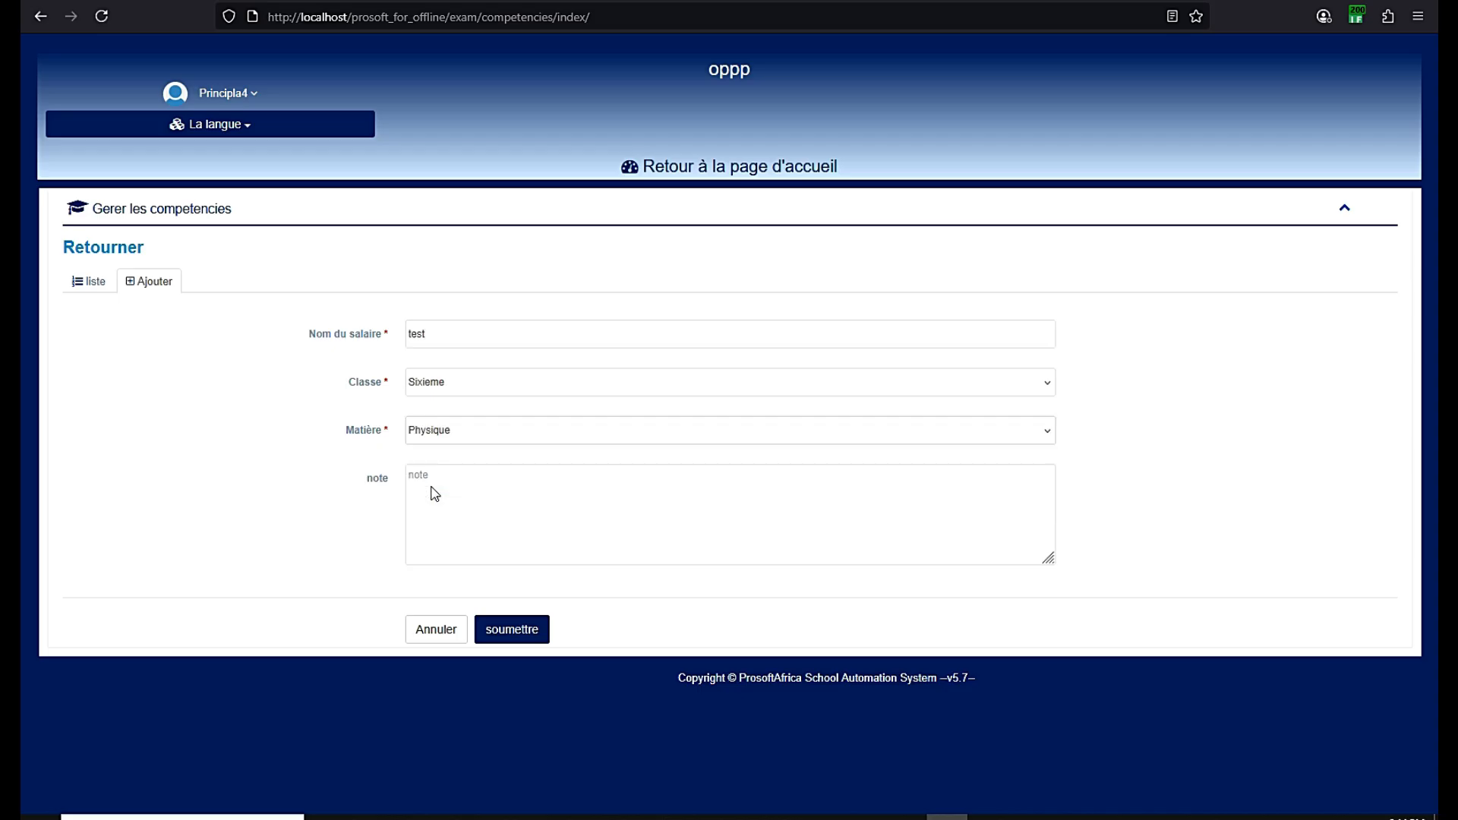
pyautogui.click(513, 630)
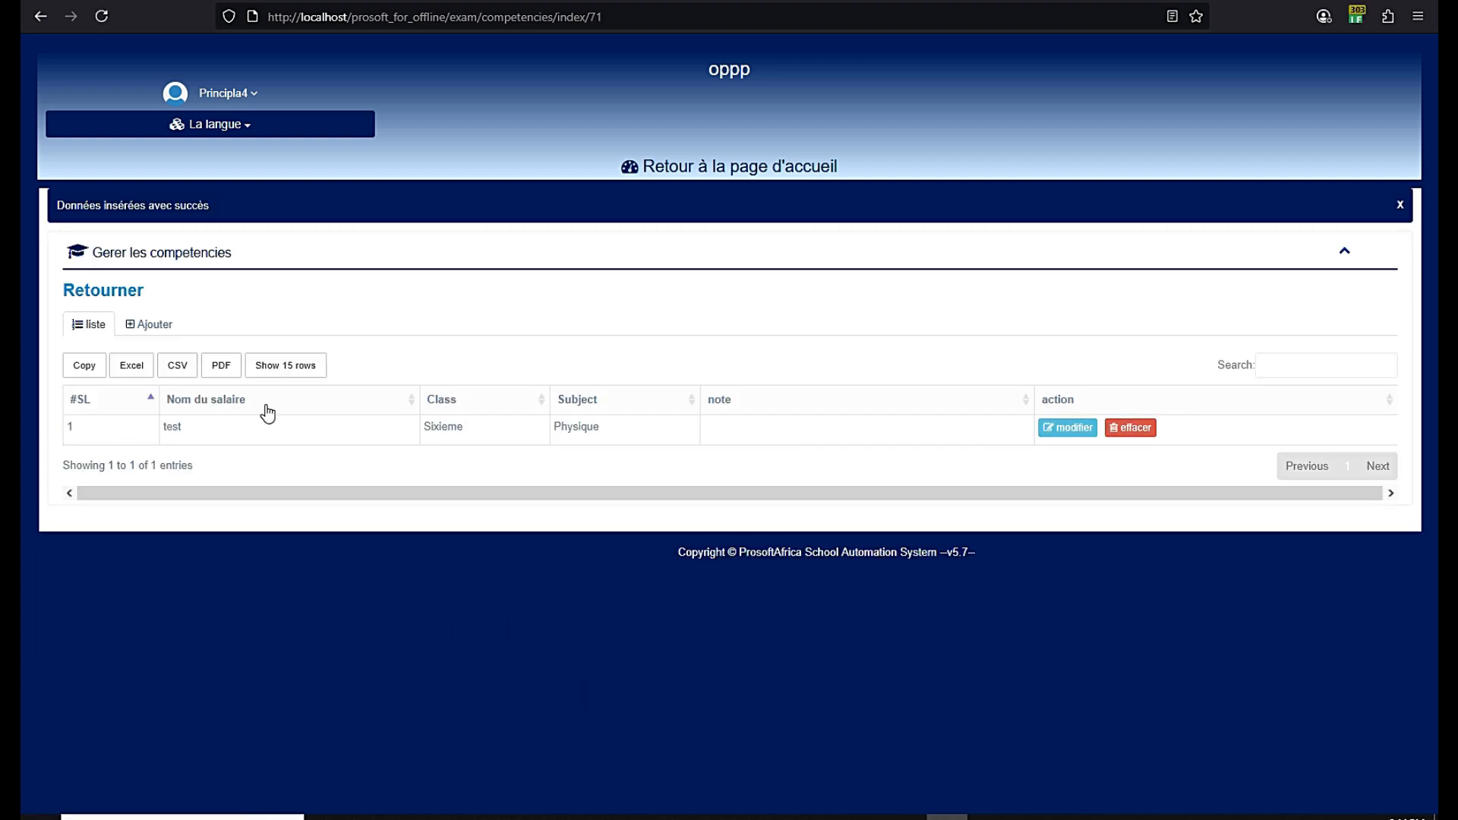
pyautogui.click(690, 165)
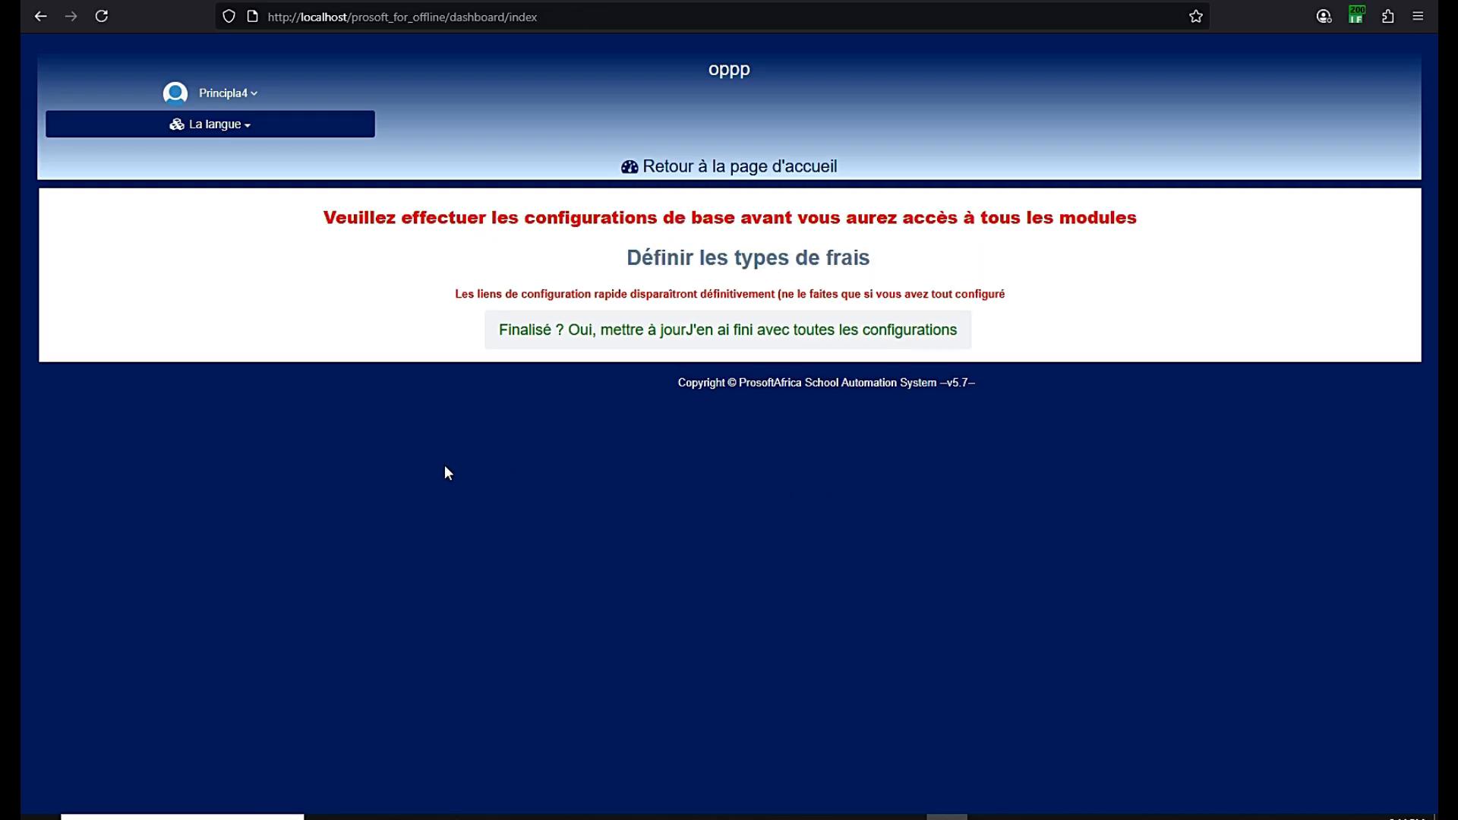
# Open the fee types page and start a Frais généraux fee titled Inscription
pyautogui.click(753, 261)
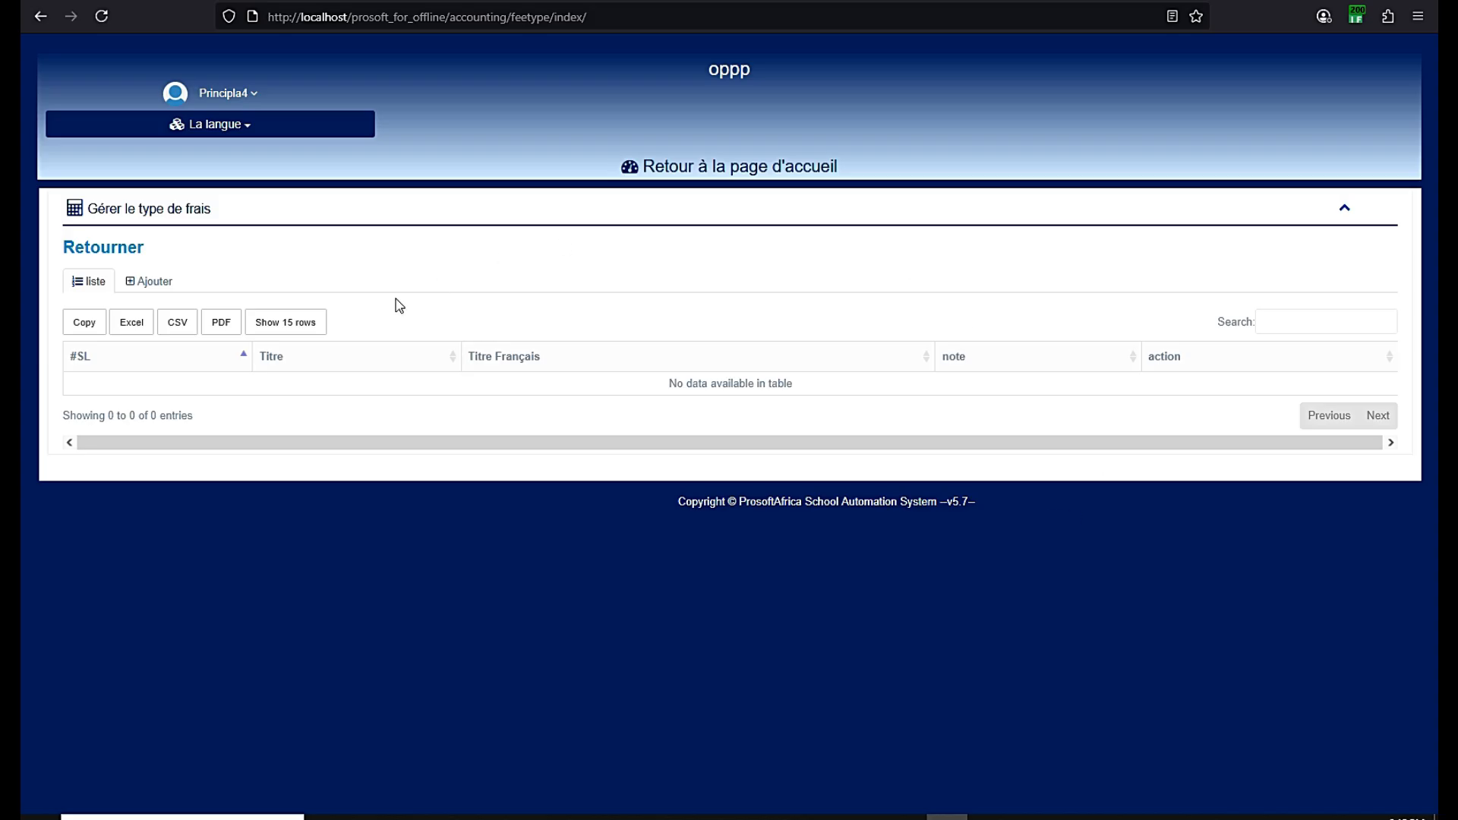
pyautogui.click(166, 287)
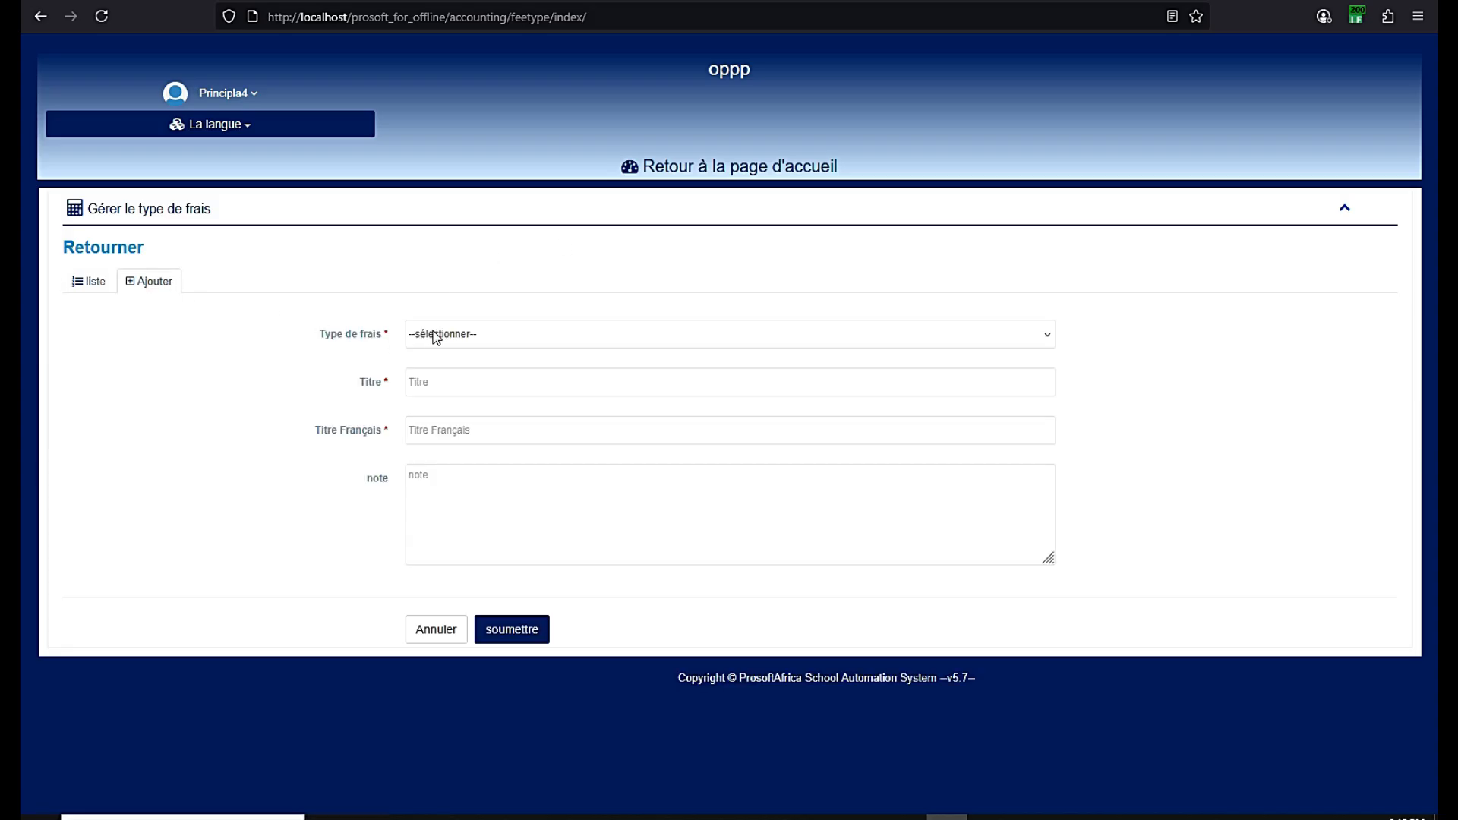
pyautogui.click(438, 337)
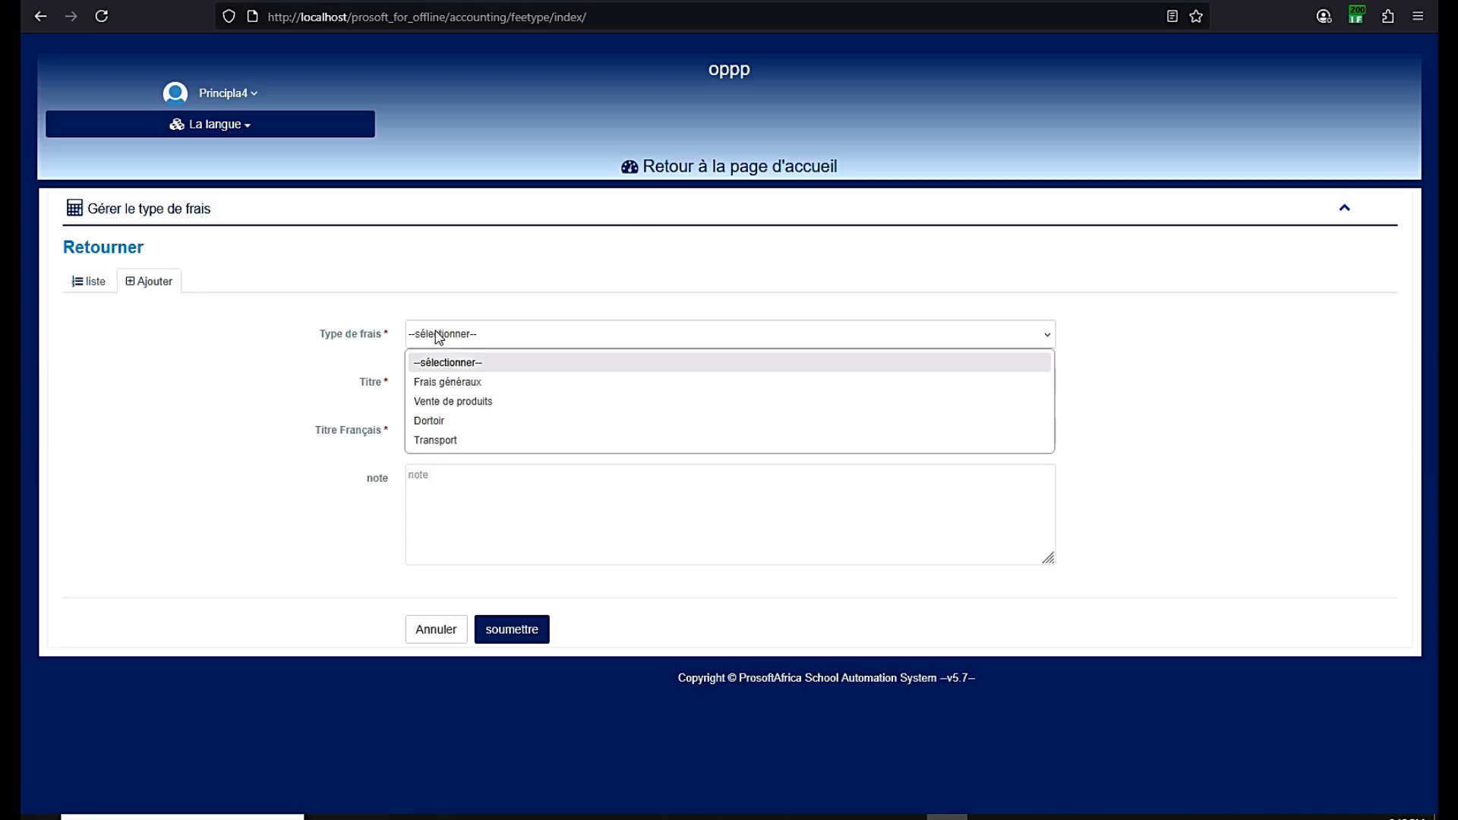
pyautogui.click(435, 381)
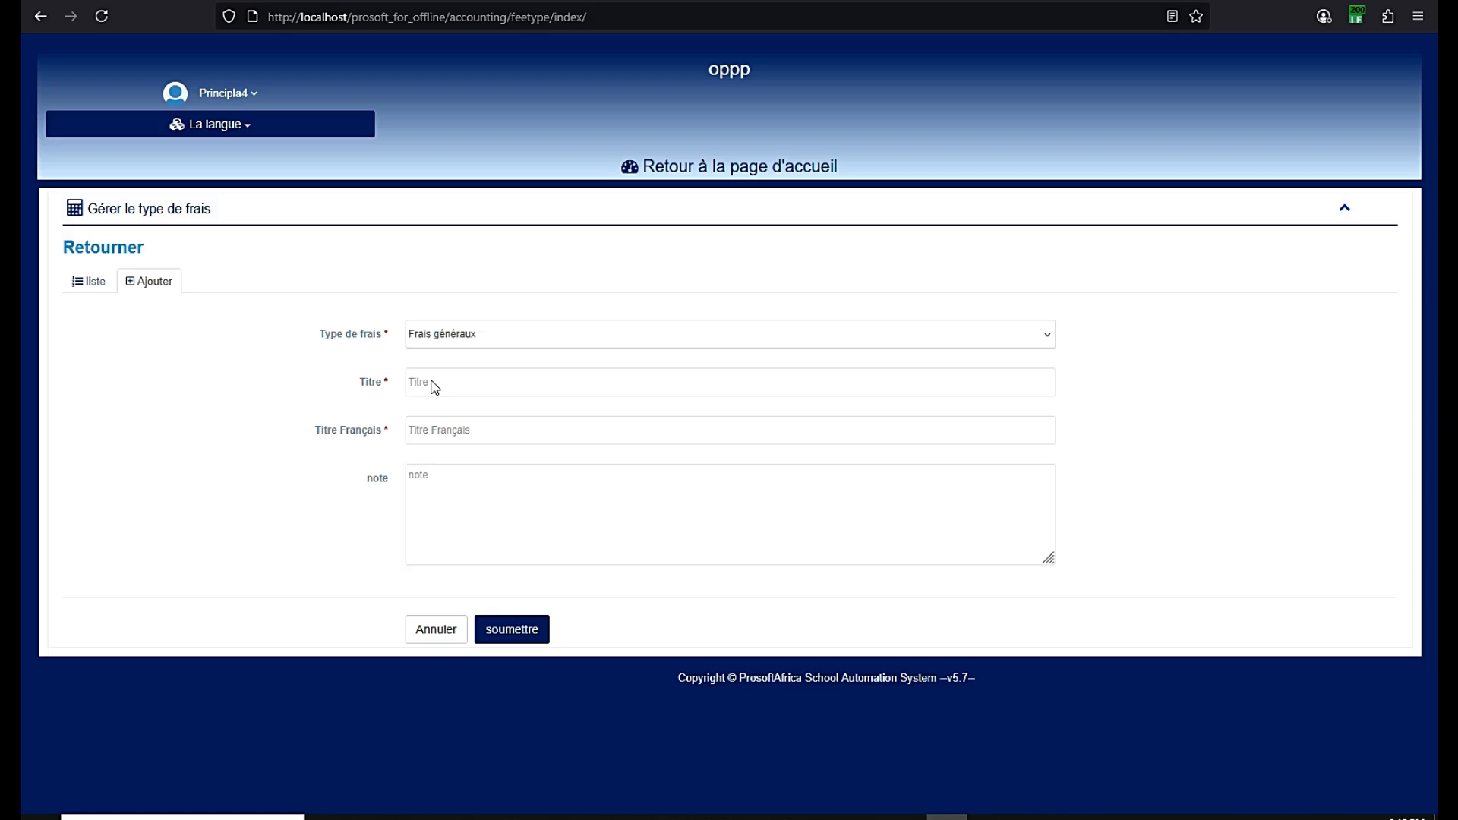
pyautogui.click(432, 381)
pyautogui.write('Inscriptip')
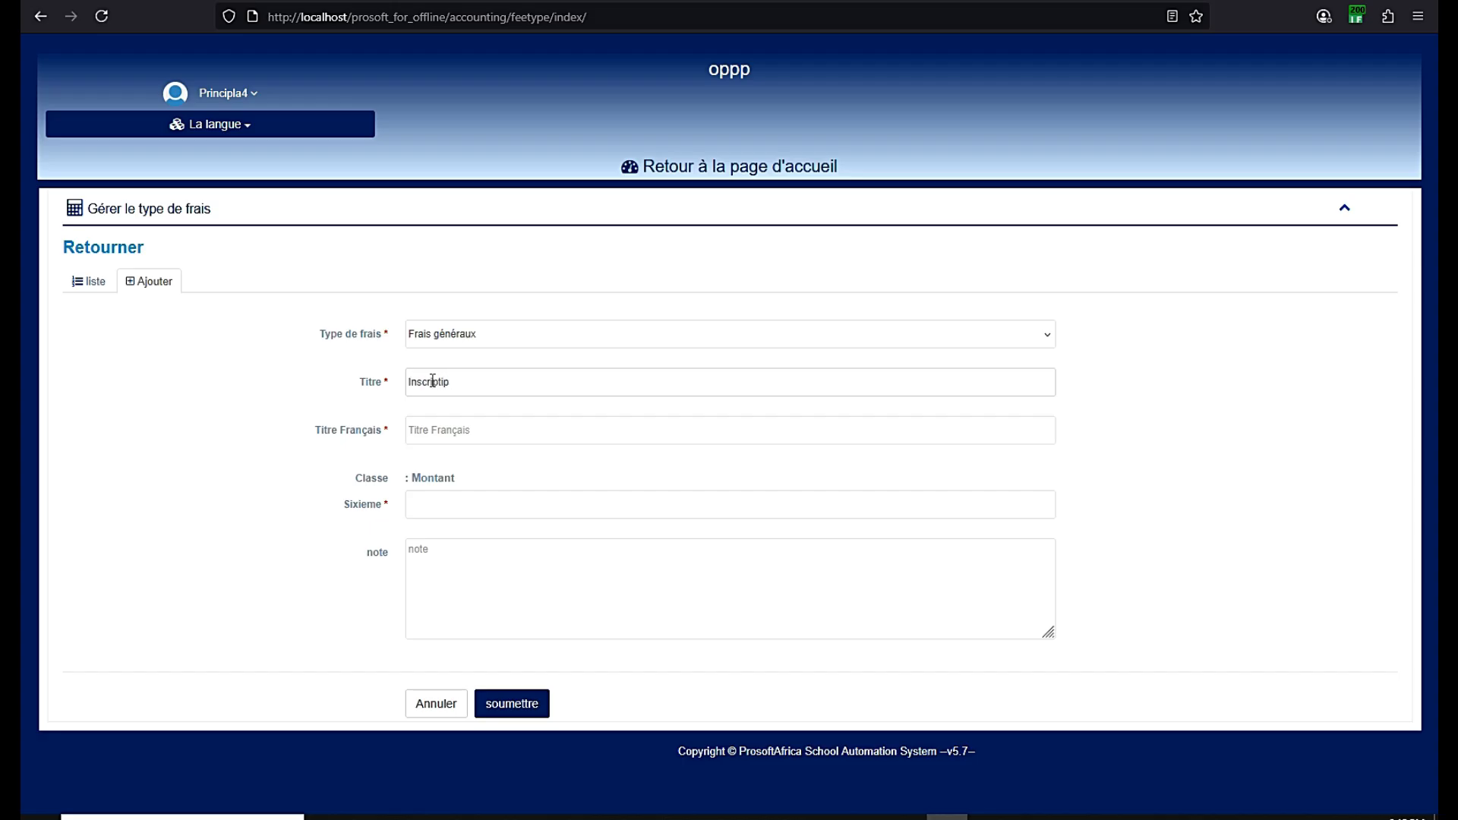
pyautogui.press('BackSpace')
pyautogui.write('on')
# Copy Inscription into the French title, set 15000 for Sixieme, and save
pyautogui.doubleClick(422, 385)
pyautogui.hotkey('ctrl', 'c')
pyautogui.click(428, 429)
pyautogui.hotkey('ctrl', 'v')
pyautogui.press('Tab')
pyautogui.click(429, 508)
pyautogui.click(434, 501)
pyautogui.write('15000')
pyautogui.click(521, 707)
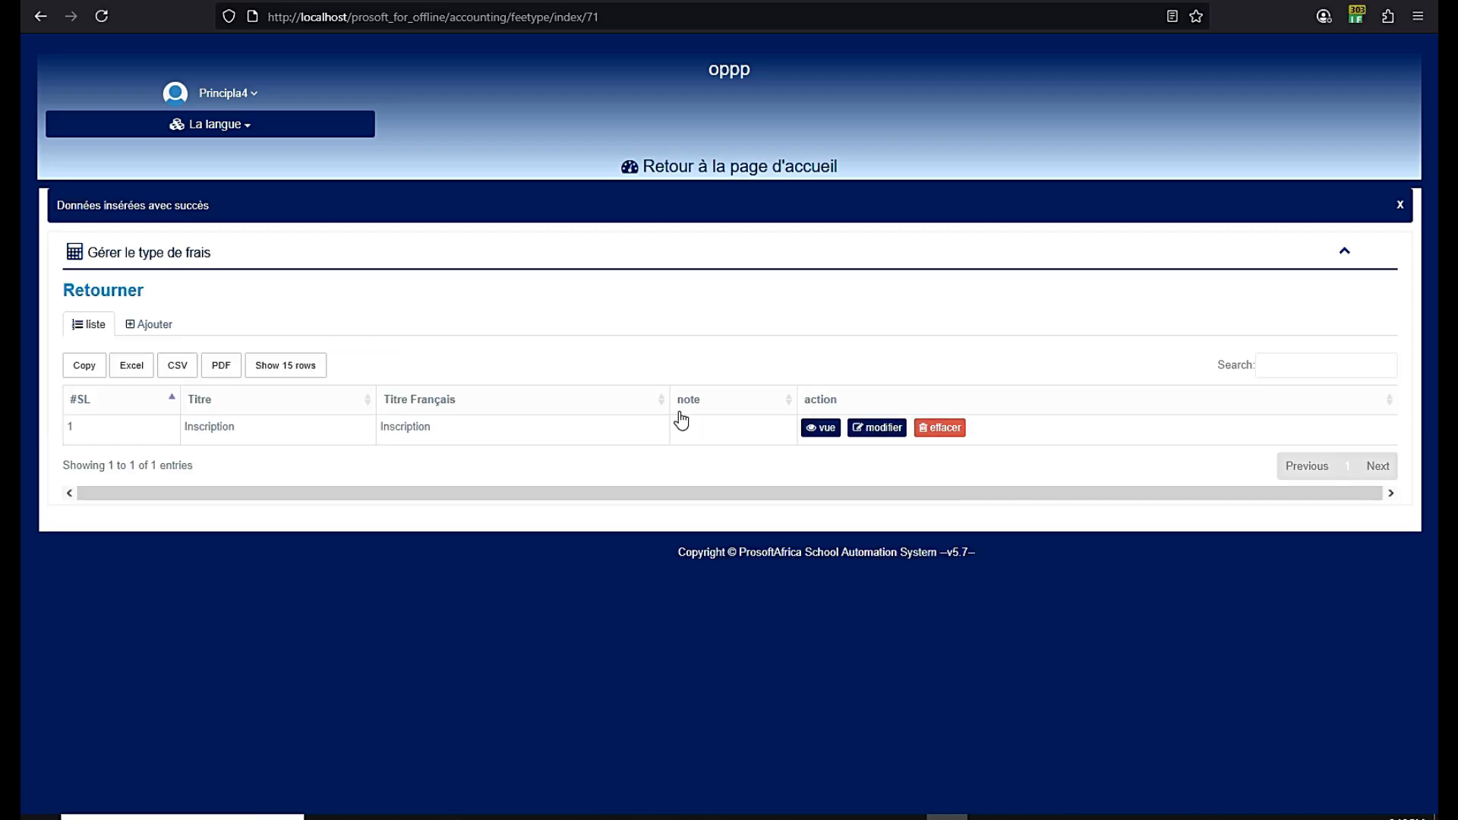
# Start a Frais généraux fee titled Premiere Tranche in both title fields
pyautogui.click(156, 327)
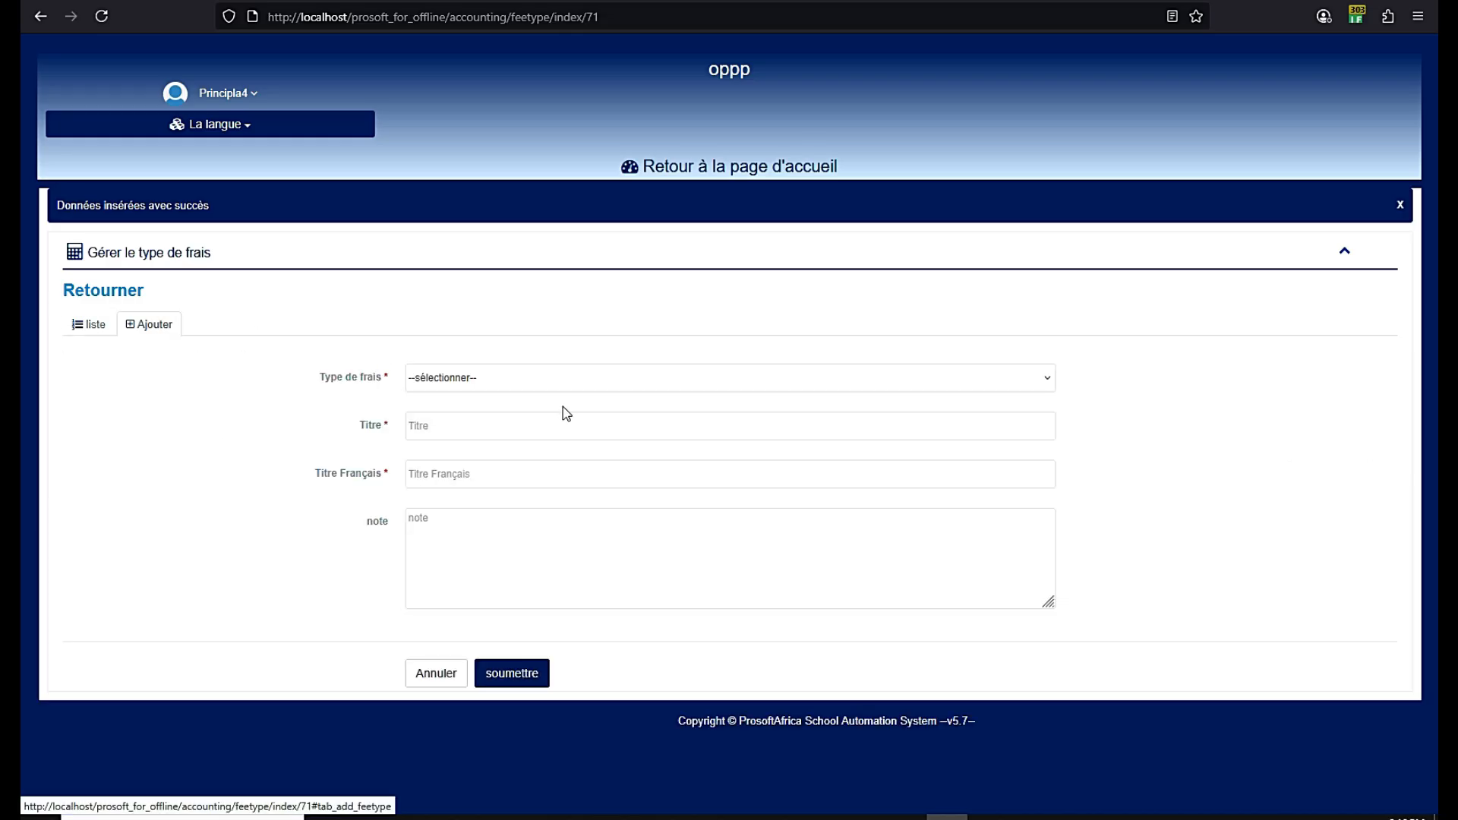
pyautogui.click(490, 379)
pyautogui.click(471, 423)
pyautogui.click(465, 428)
pyautogui.write('Premiere')
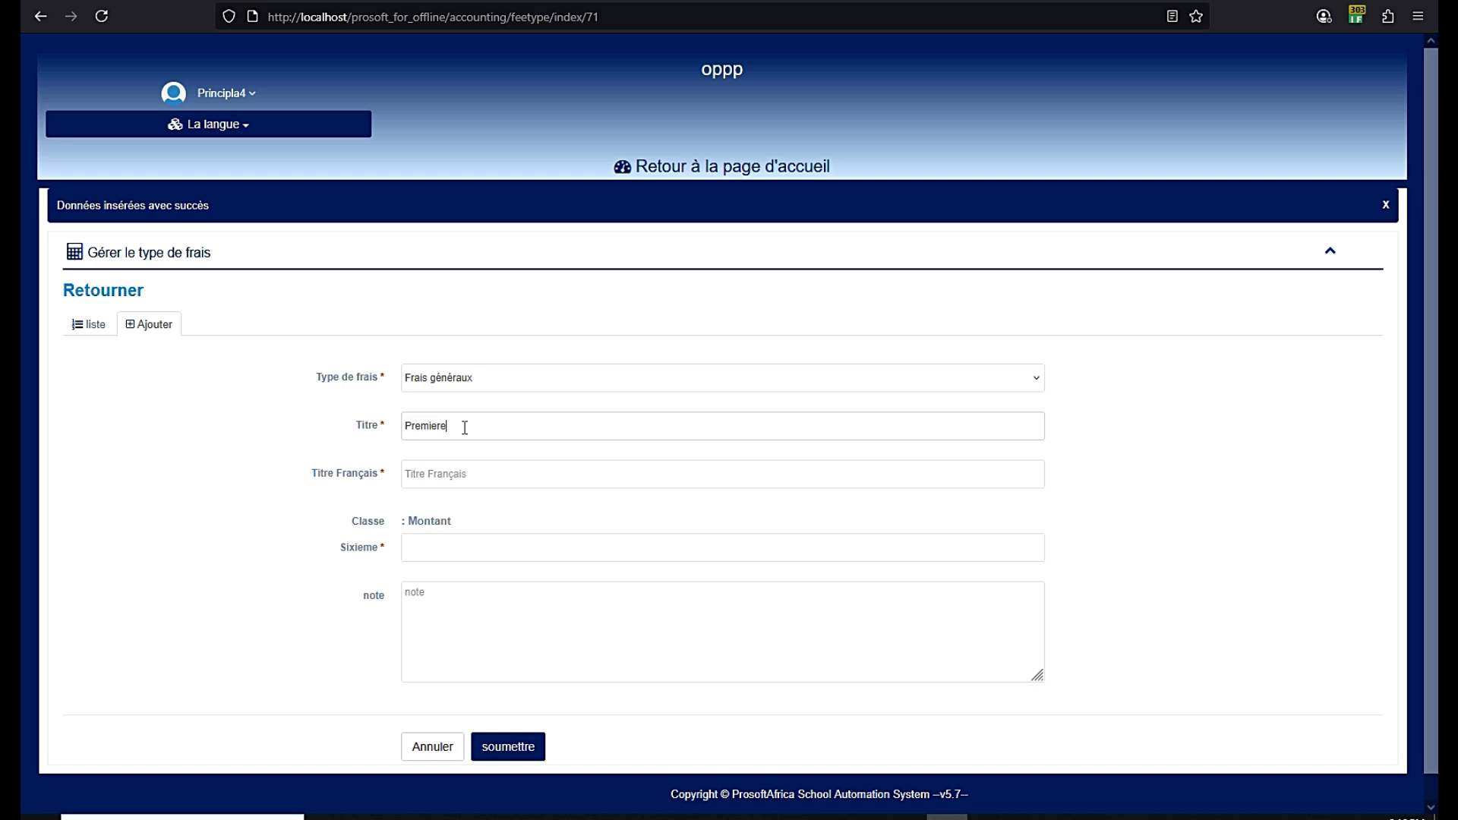
pyautogui.write(' Tranche')
pyautogui.tripleClick(459, 381)
pyautogui.click(463, 431)
pyautogui.hotkey('ctrl', 'v')
# Set 25000 for Sixieme, save the fee type, and return to the dashboard
pyautogui.click(417, 502)
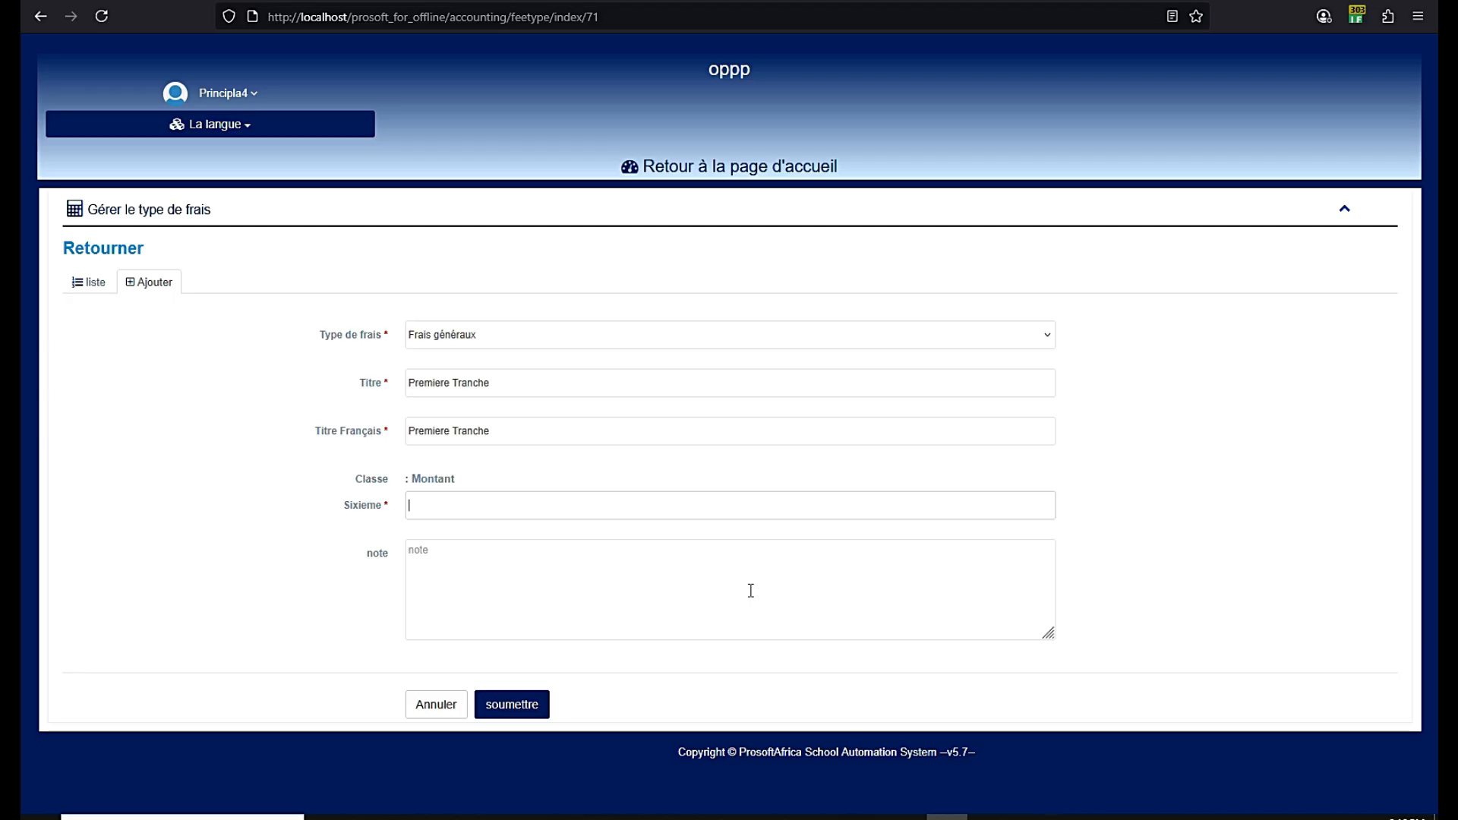
pyautogui.write('25000')
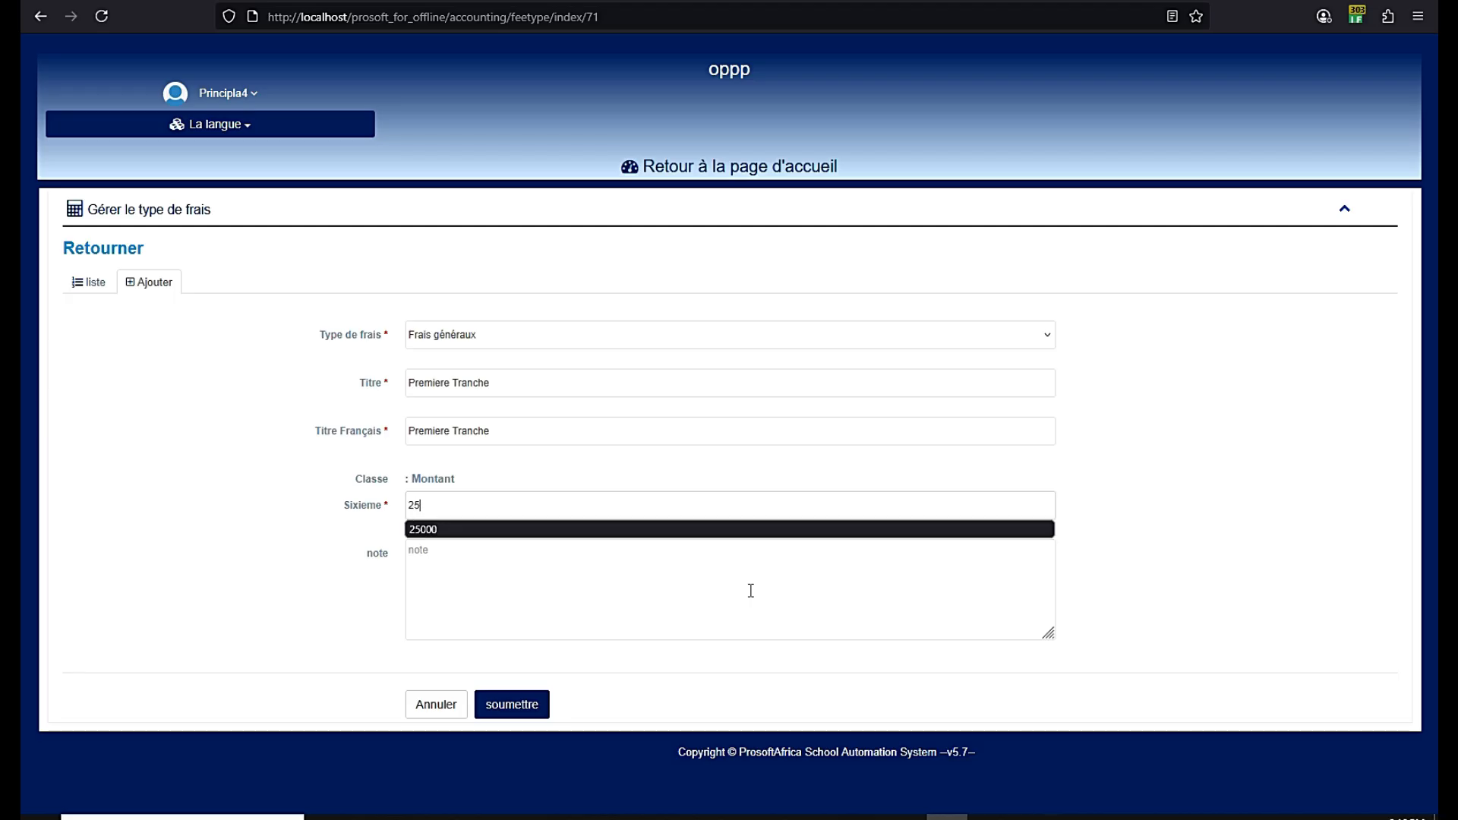
pyautogui.click(318, 553)
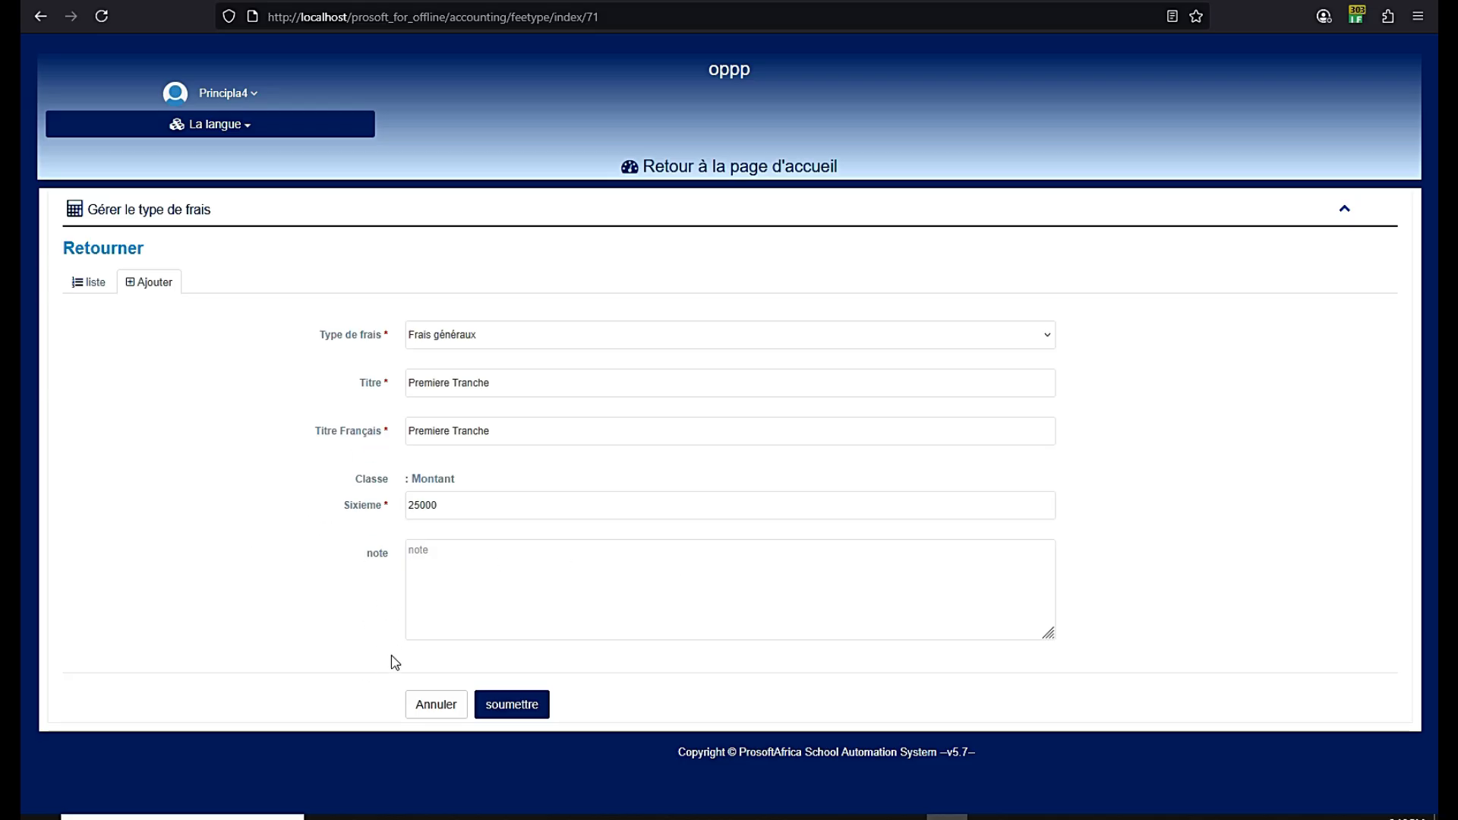
pyautogui.click(516, 710)
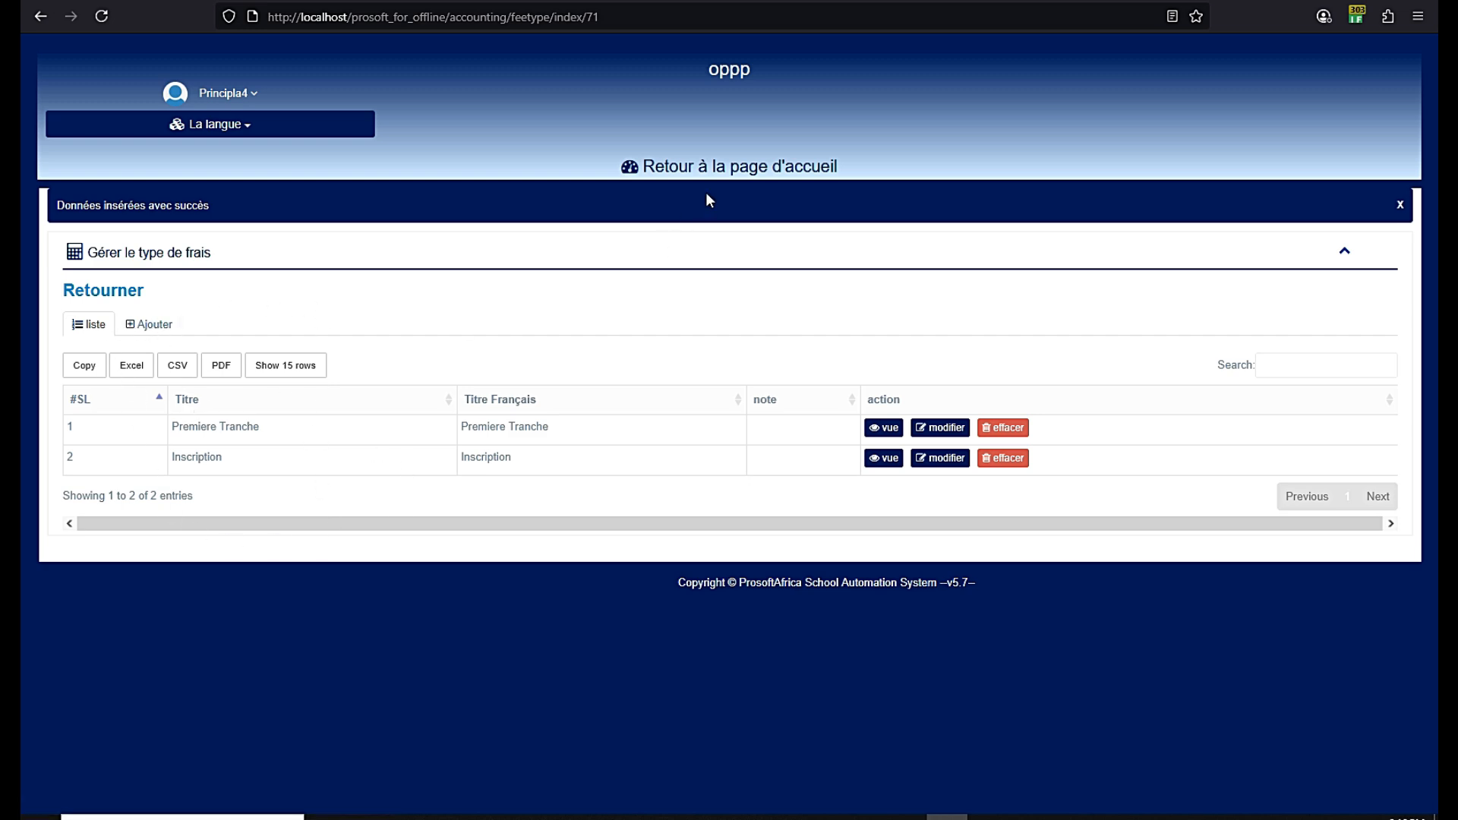
pyautogui.click(737, 175)
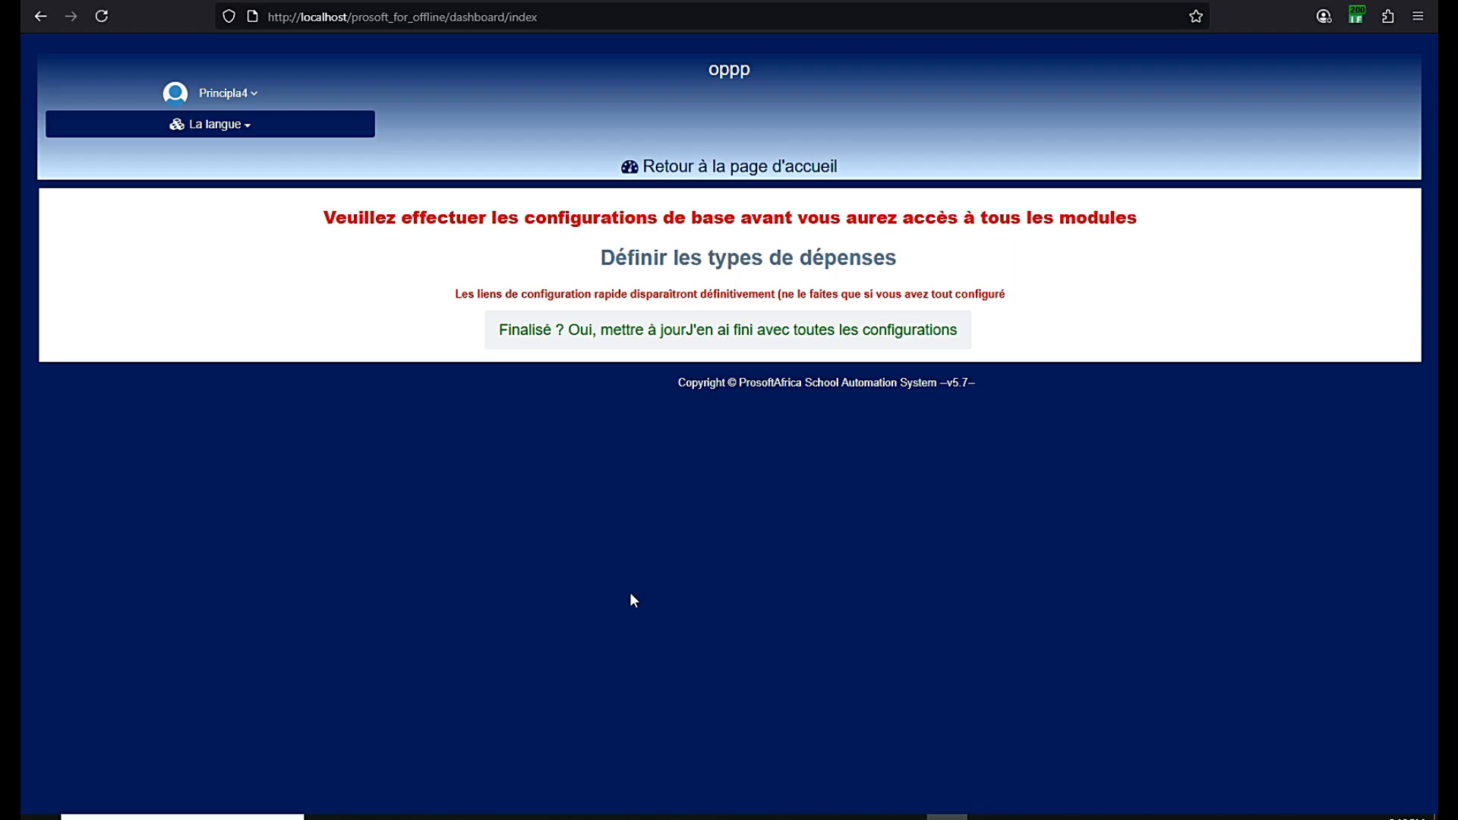
# Add the Salaire expense head on the expense types page
pyautogui.click(733, 262)
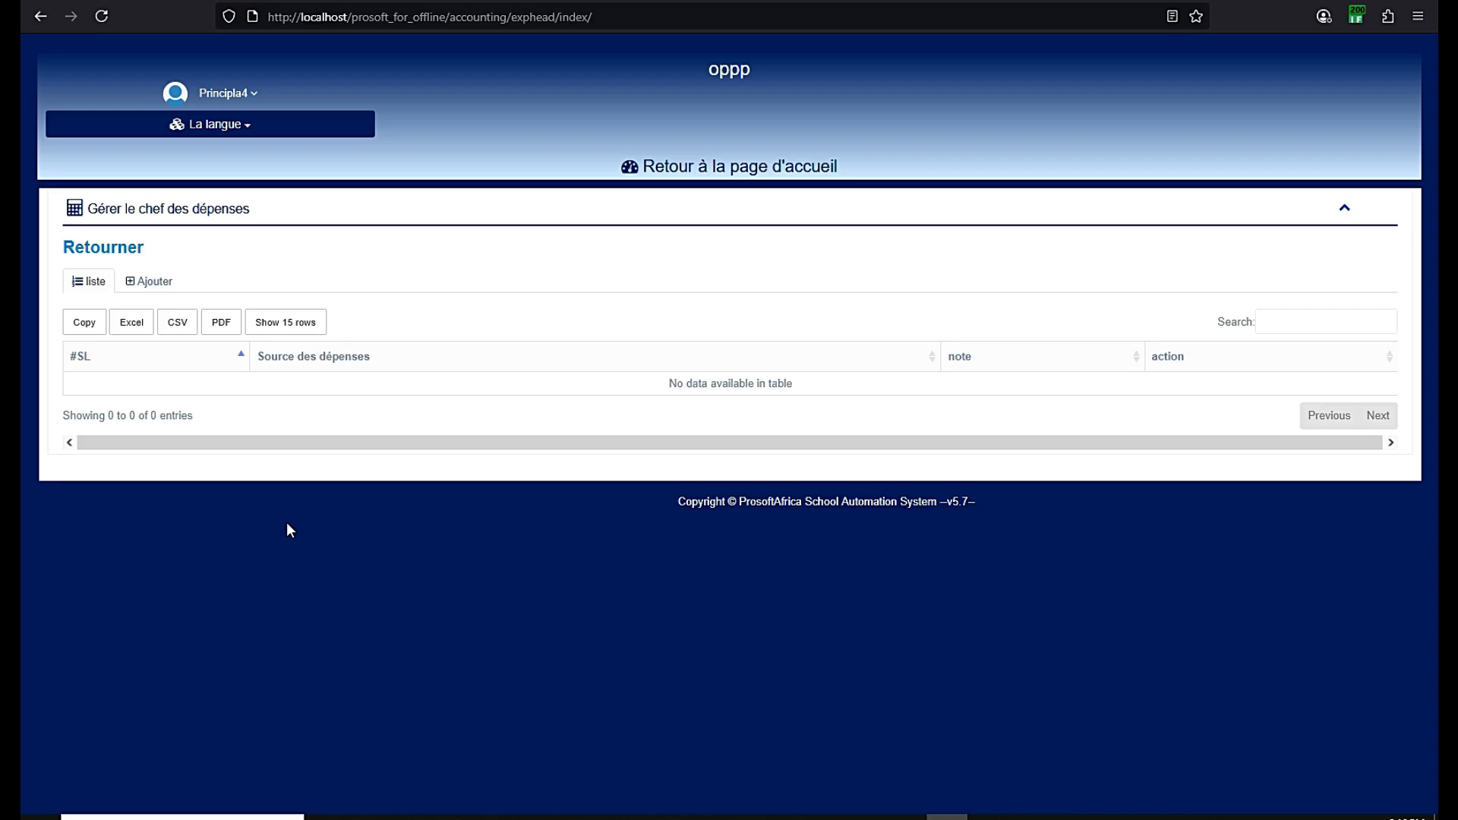
pyautogui.click(152, 281)
pyautogui.click(428, 337)
pyautogui.write('Salaire')
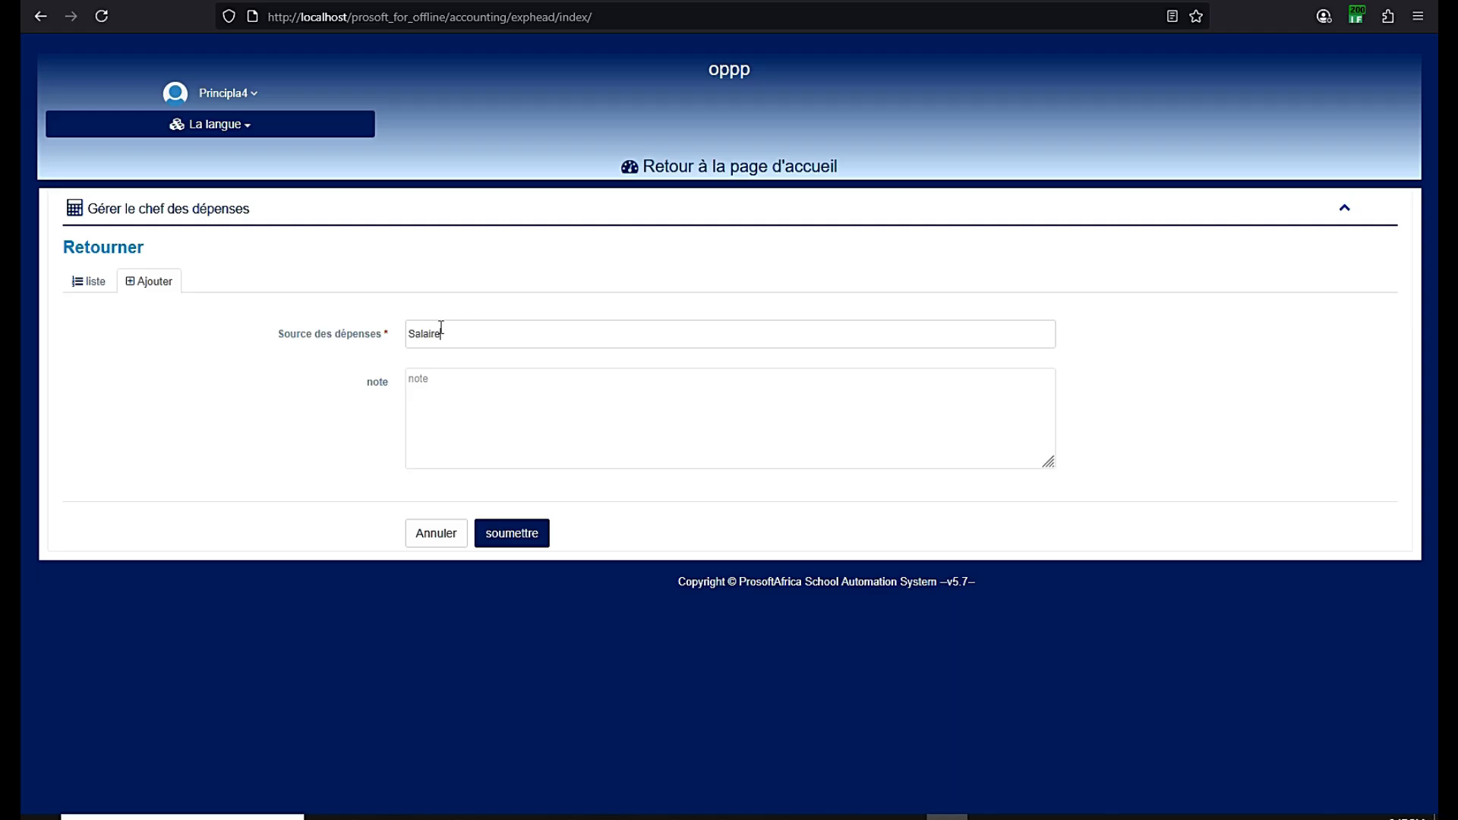
pyautogui.click(500, 529)
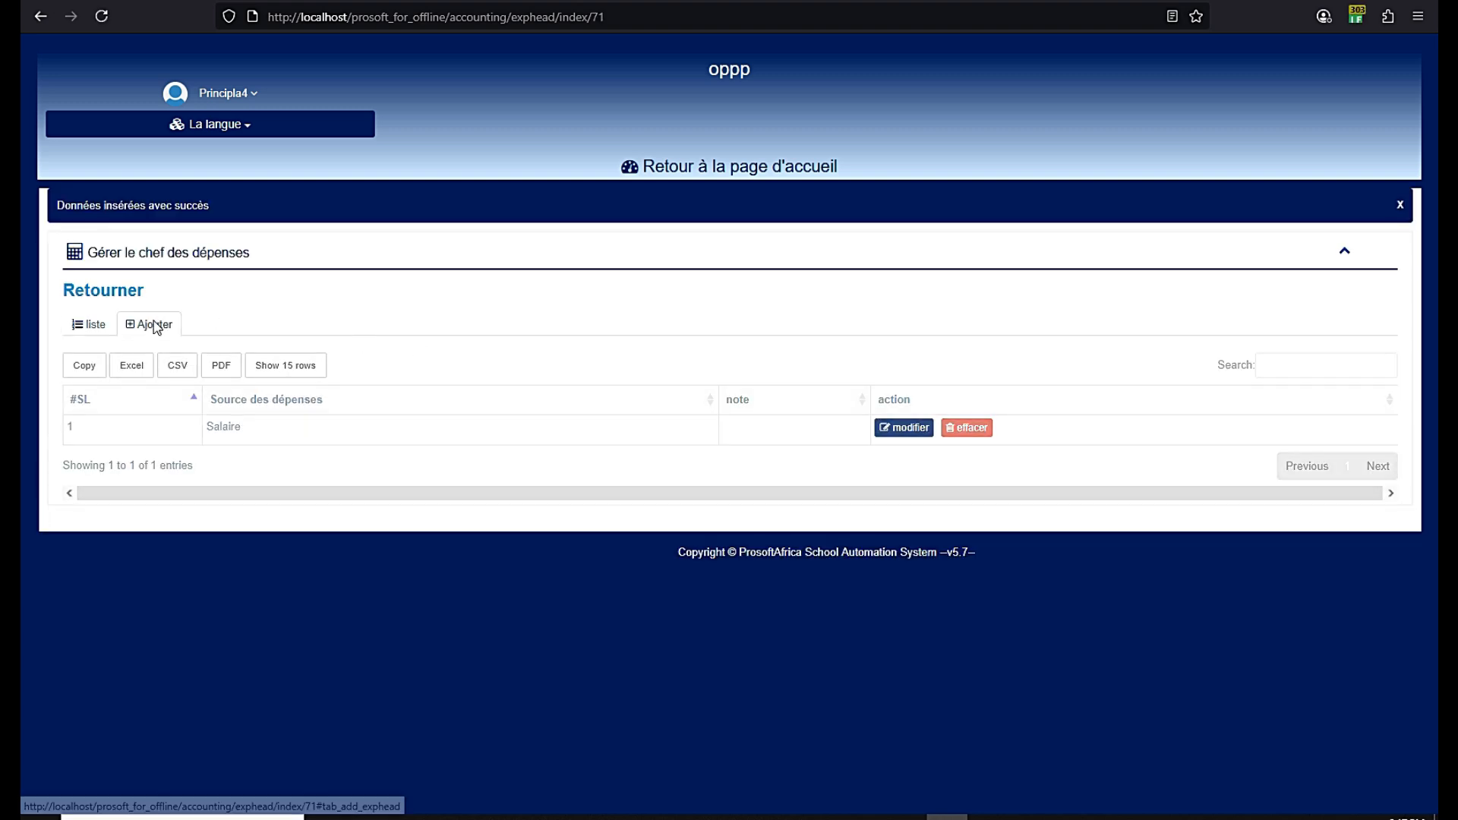
# Add the L`eau expense head and return to the home dashboard
pyautogui.click(149, 323)
pyautogui.click(457, 383)
pyautogui.write('L`eau')
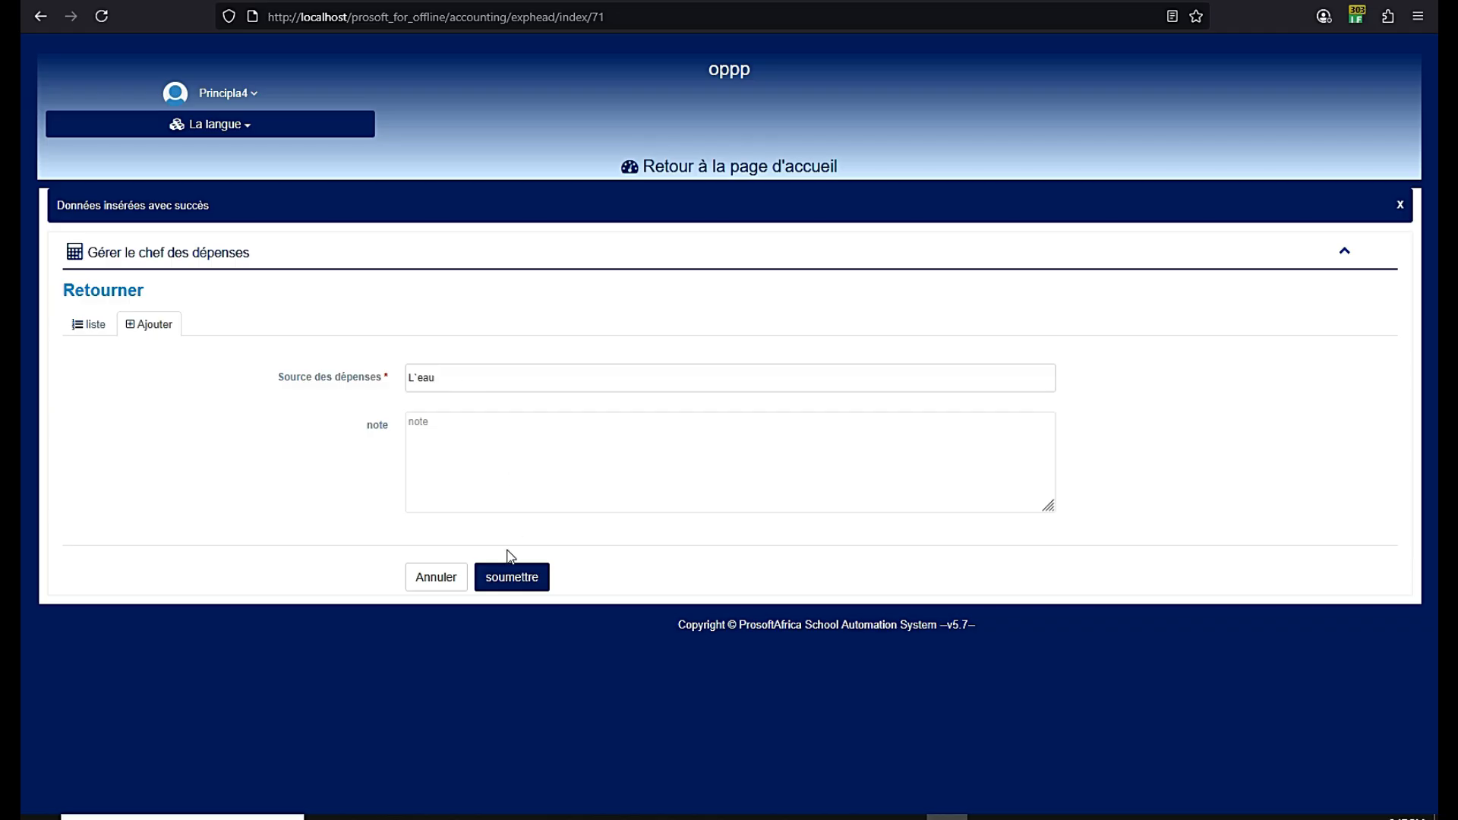
pyautogui.click(511, 577)
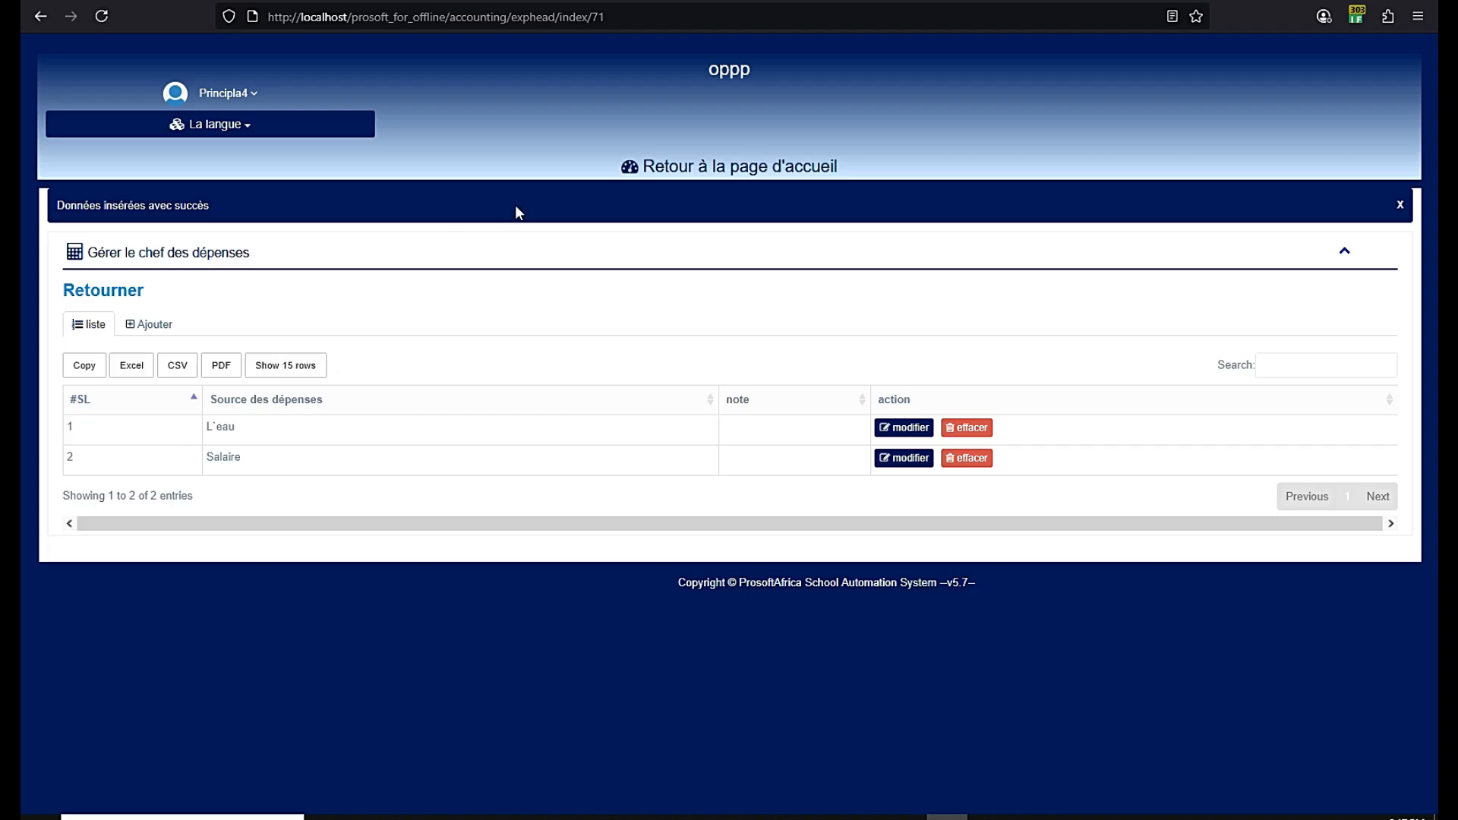
pyautogui.click(740, 169)
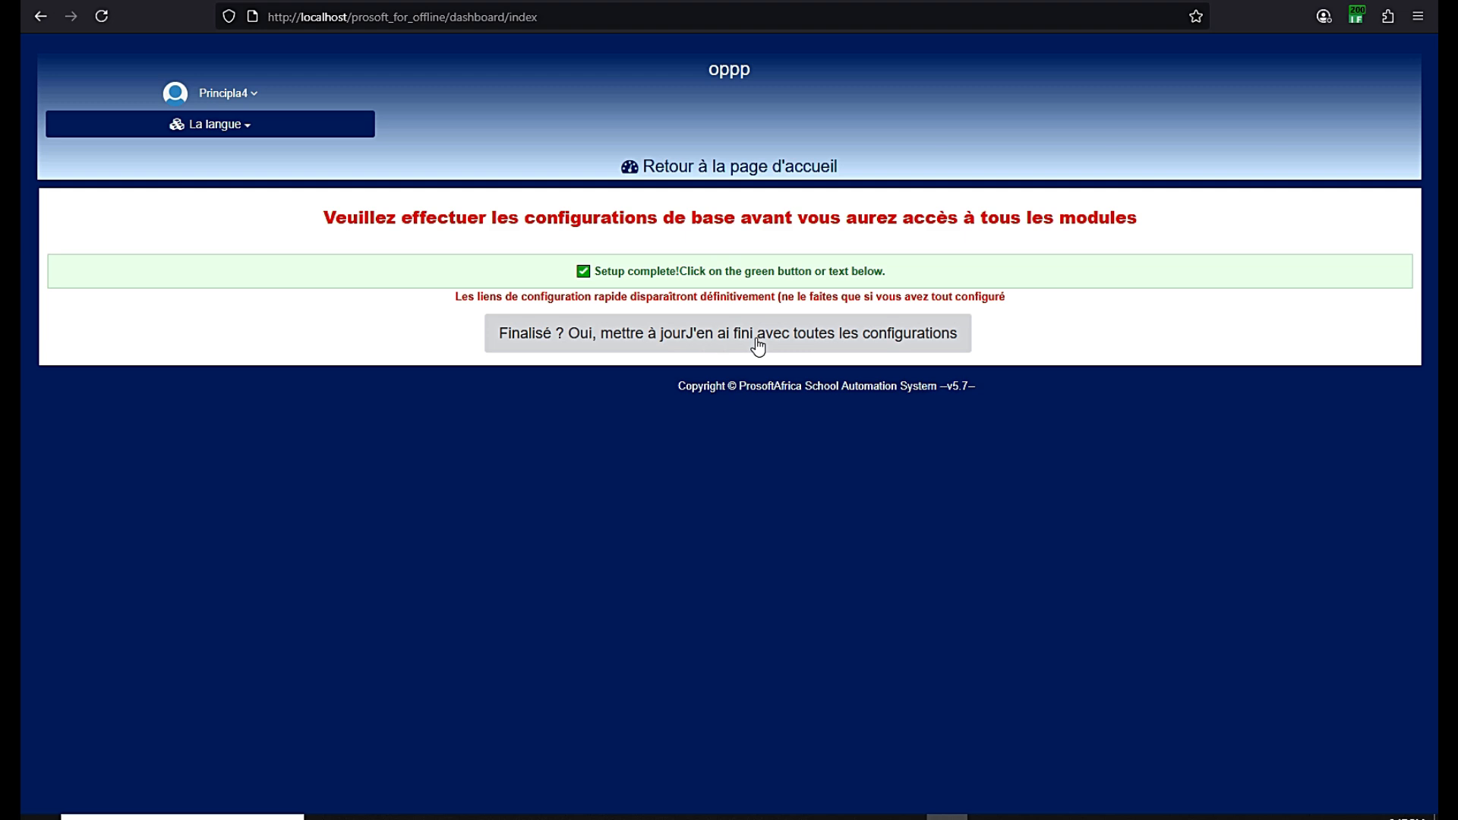
# Confirm 'Finalisé ? Oui, mettre à jour', then play and close the La langue intro video
pyautogui.click(717, 337)
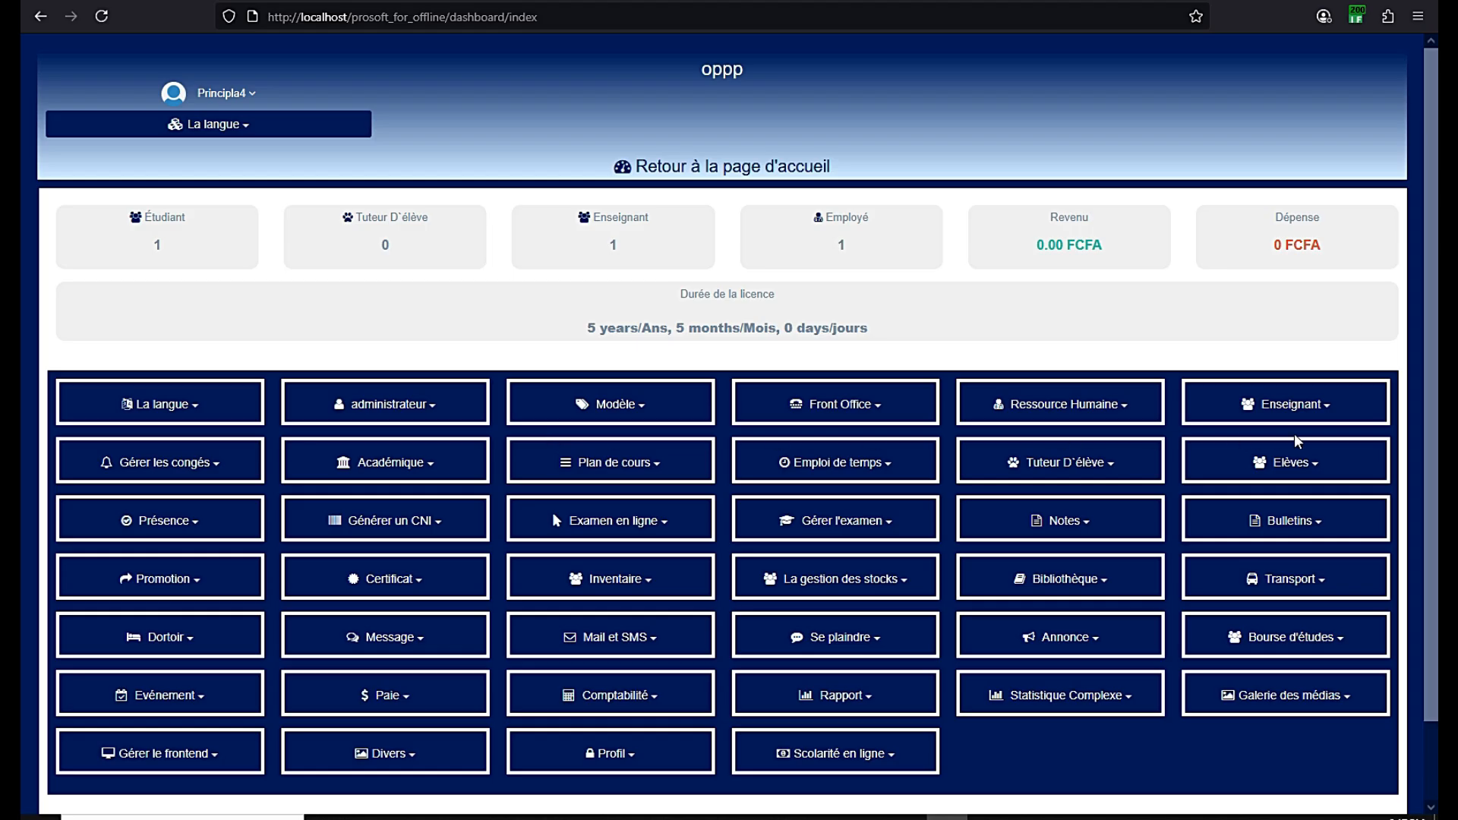
pyautogui.click(191, 410)
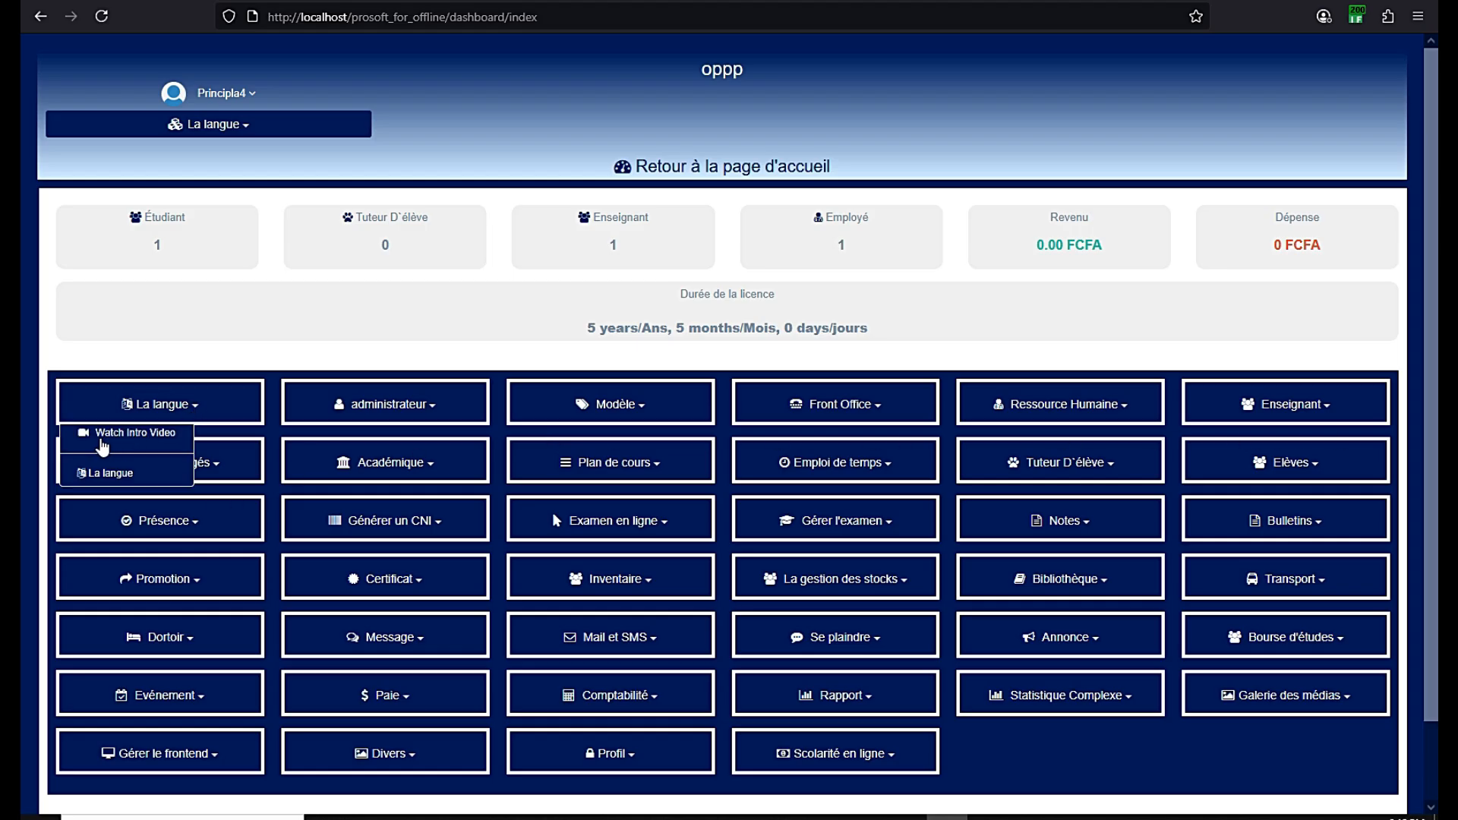
pyautogui.click(109, 436)
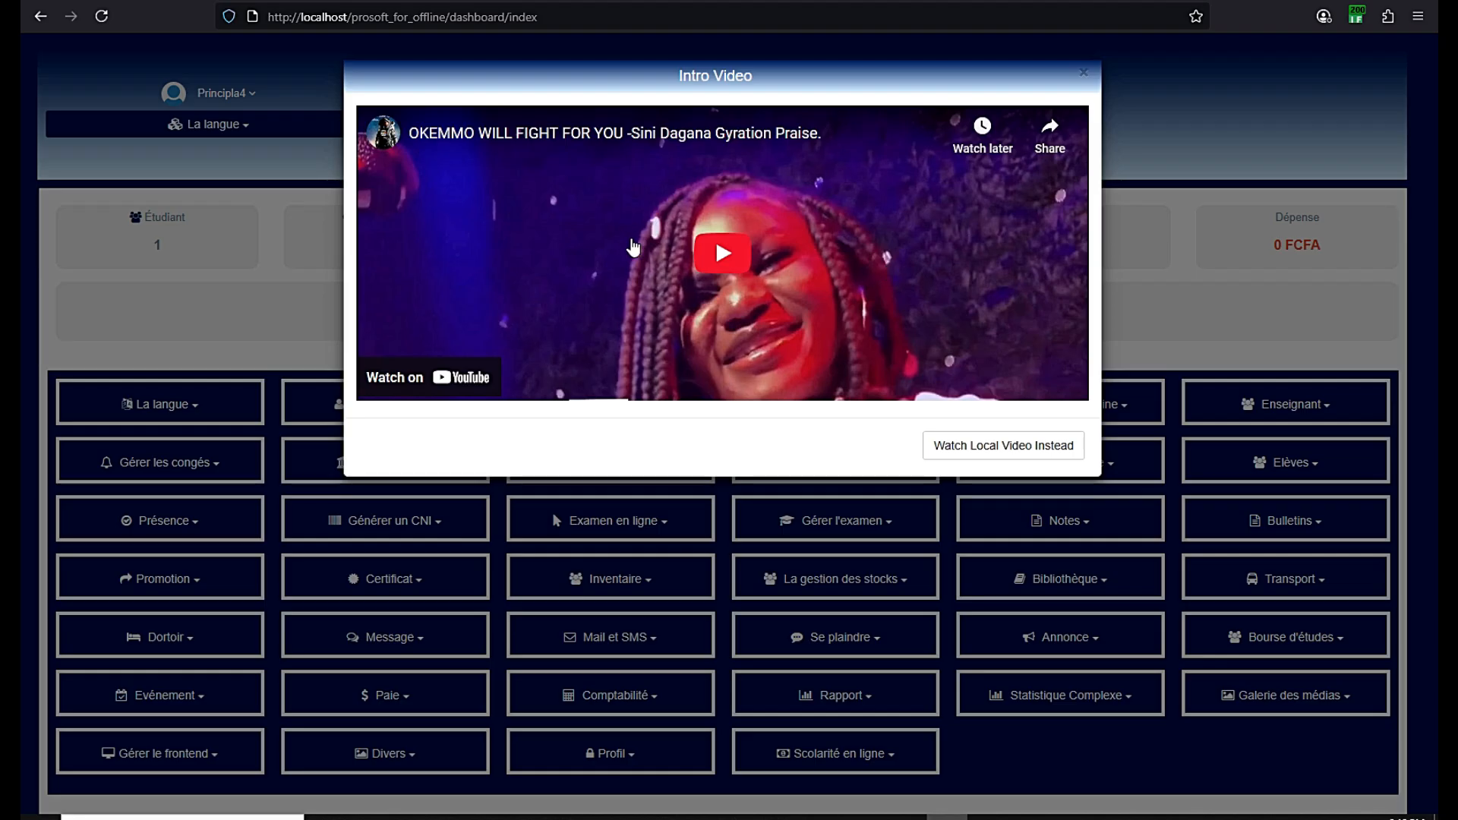
pyautogui.click(1084, 75)
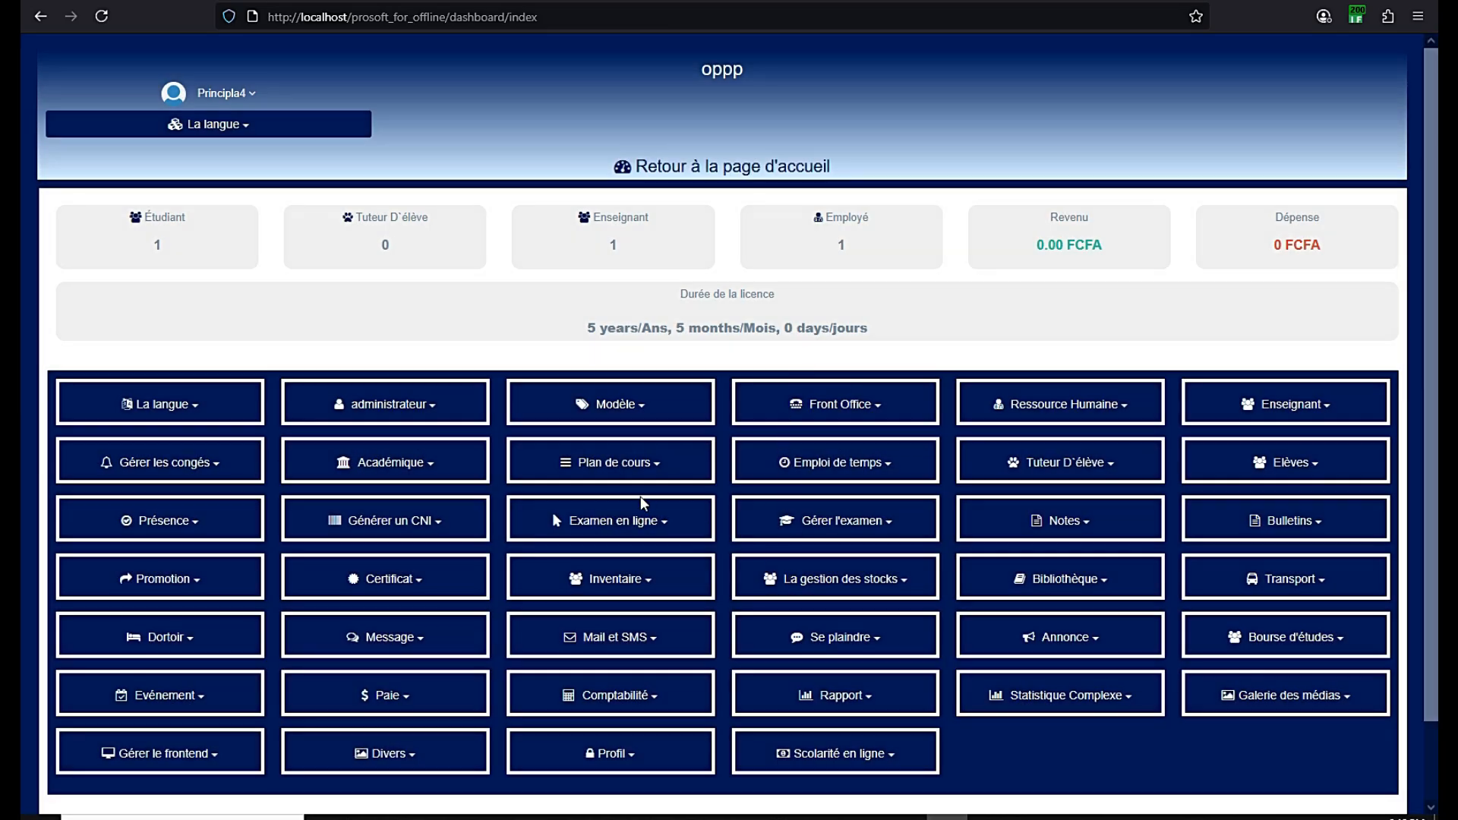
pyautogui.click(655, 468)
pyautogui.click(655, 468)
pyautogui.click(656, 467)
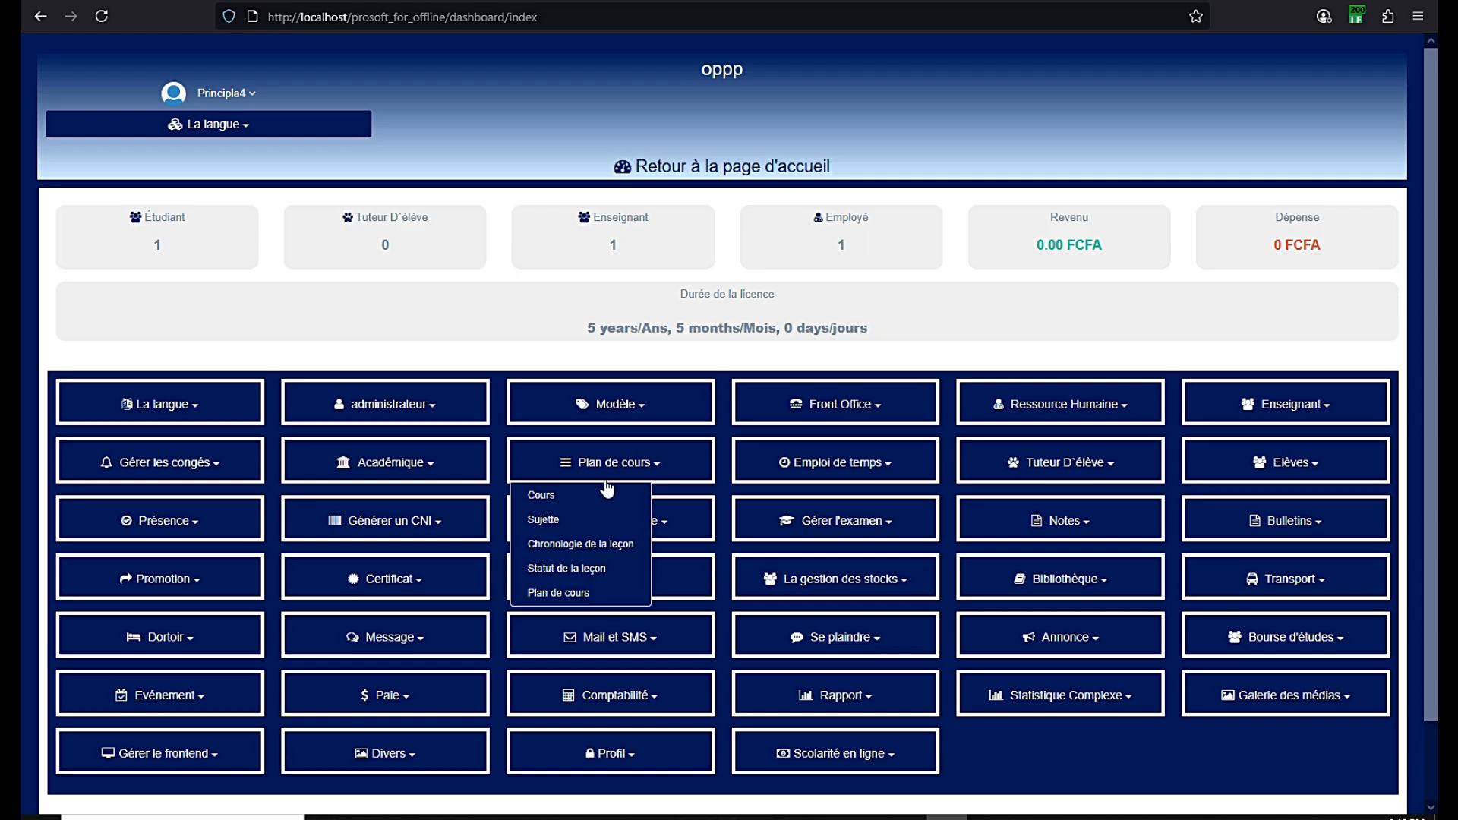
pyautogui.click(896, 469)
pyautogui.click(896, 469)
pyautogui.click(1118, 411)
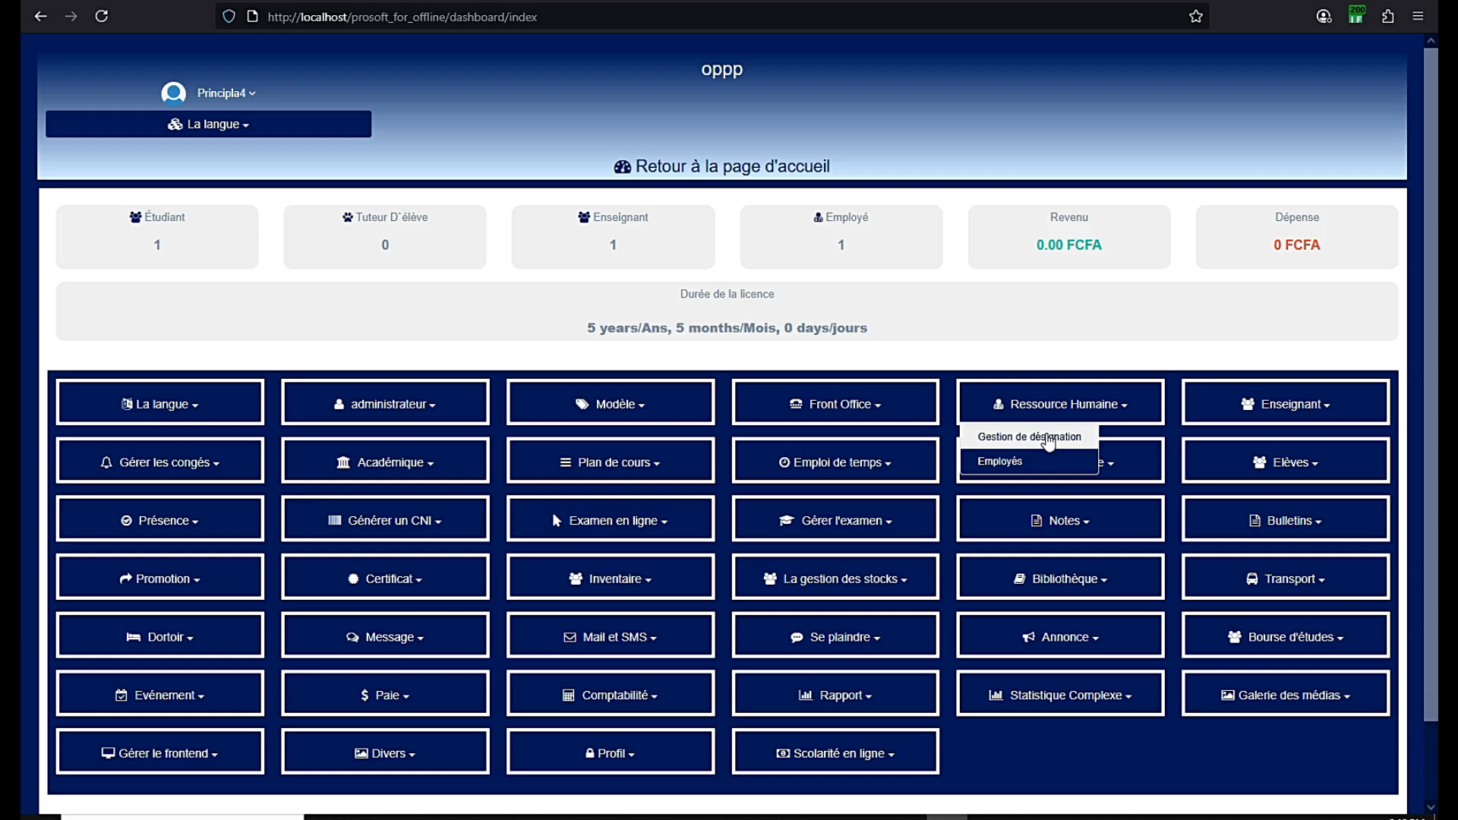
pyautogui.click(1118, 412)
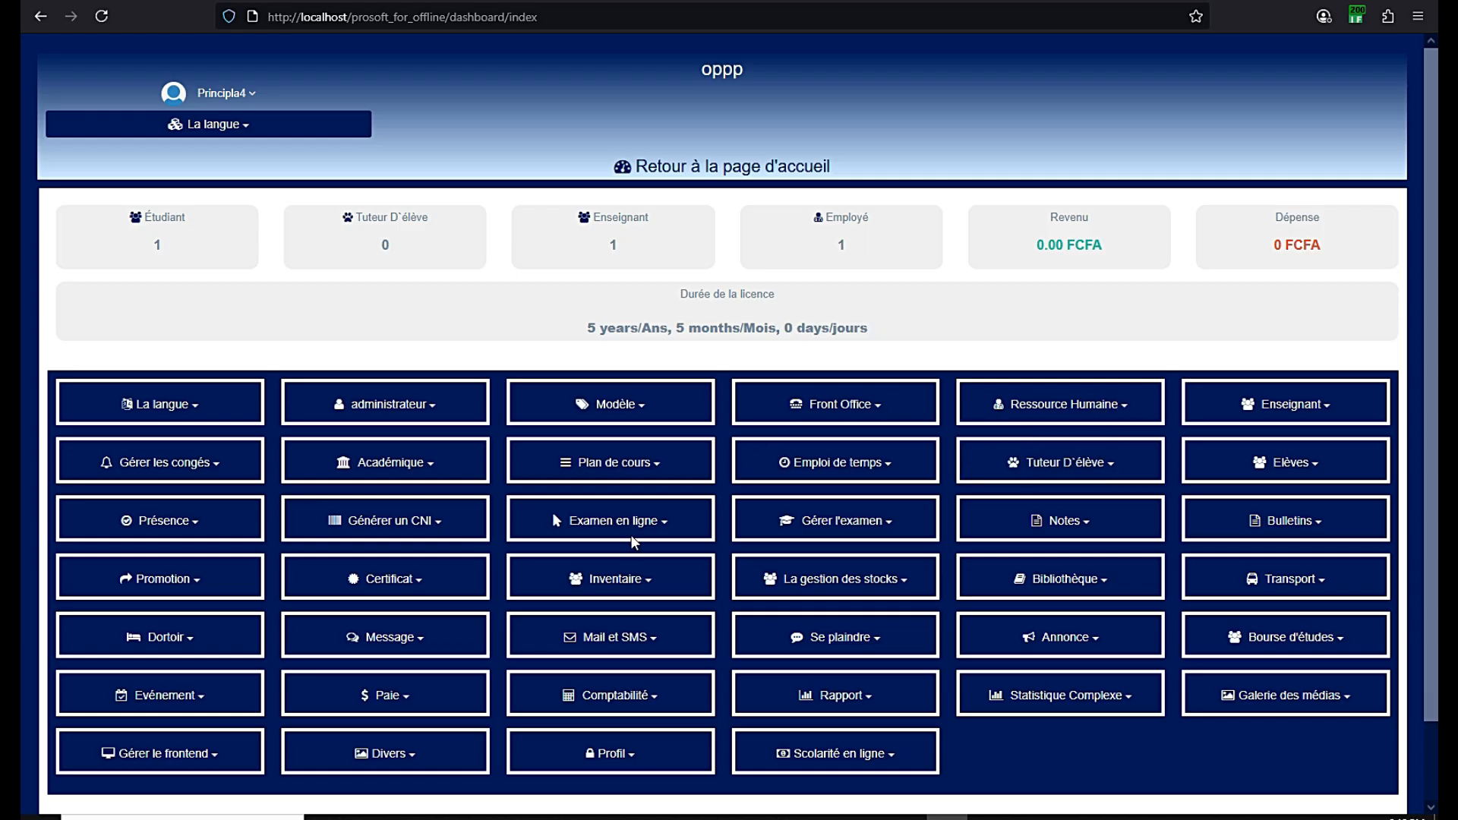
pyautogui.click(435, 410)
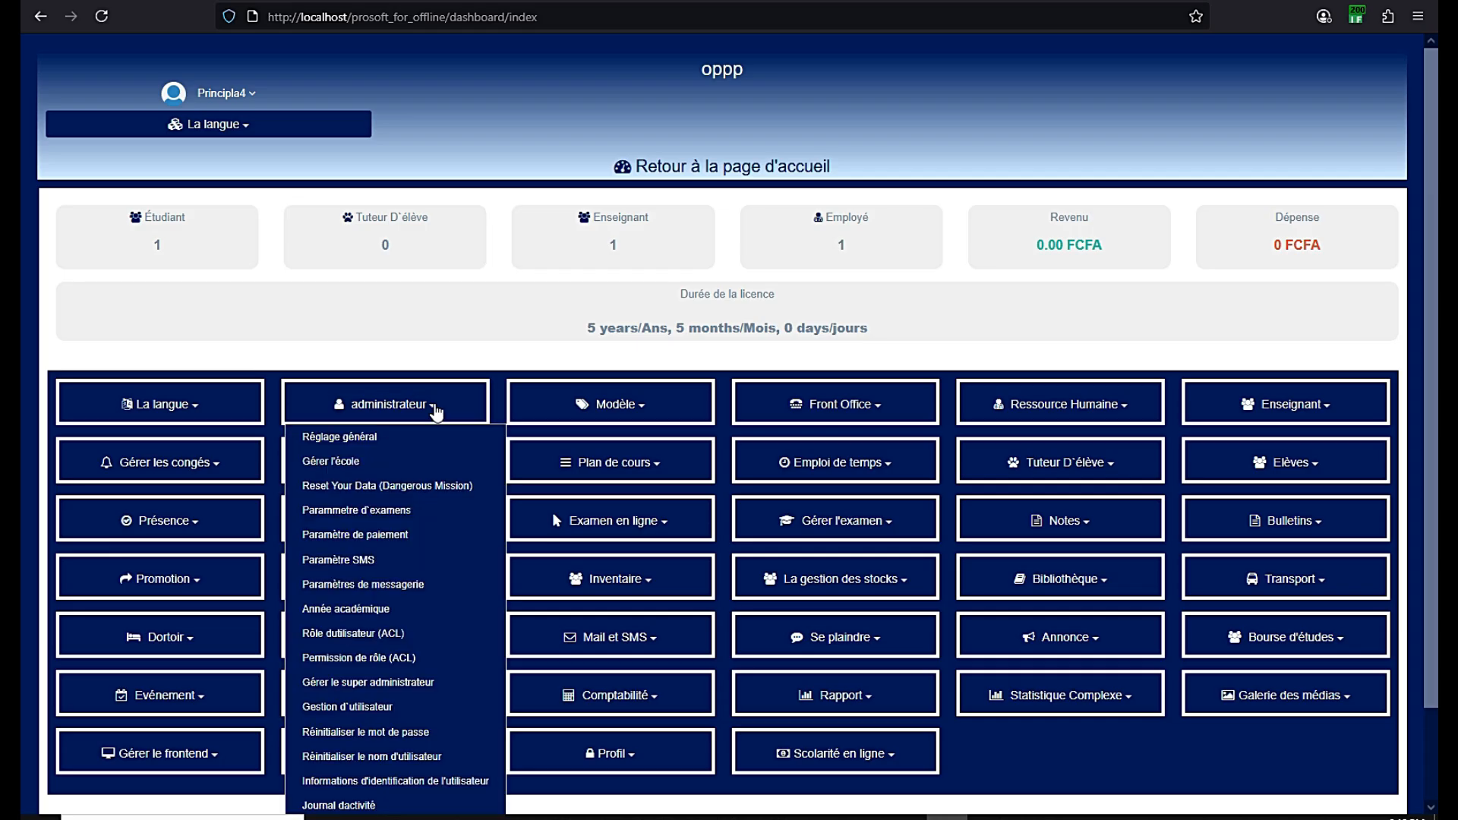
pyautogui.click(435, 410)
pyautogui.click(435, 410)
pyautogui.scroll(-3, 435, 410)
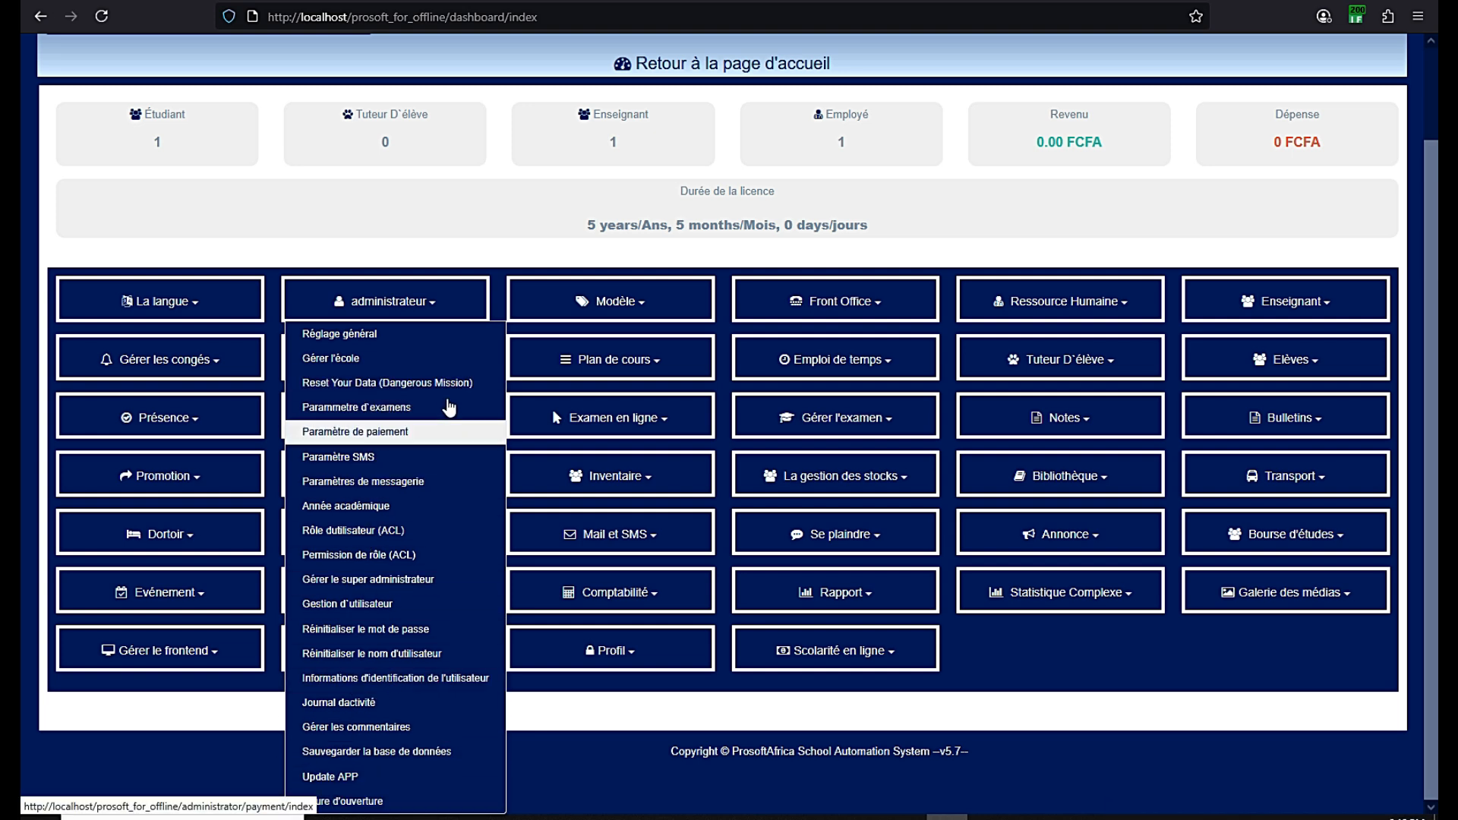
pyautogui.click(427, 303)
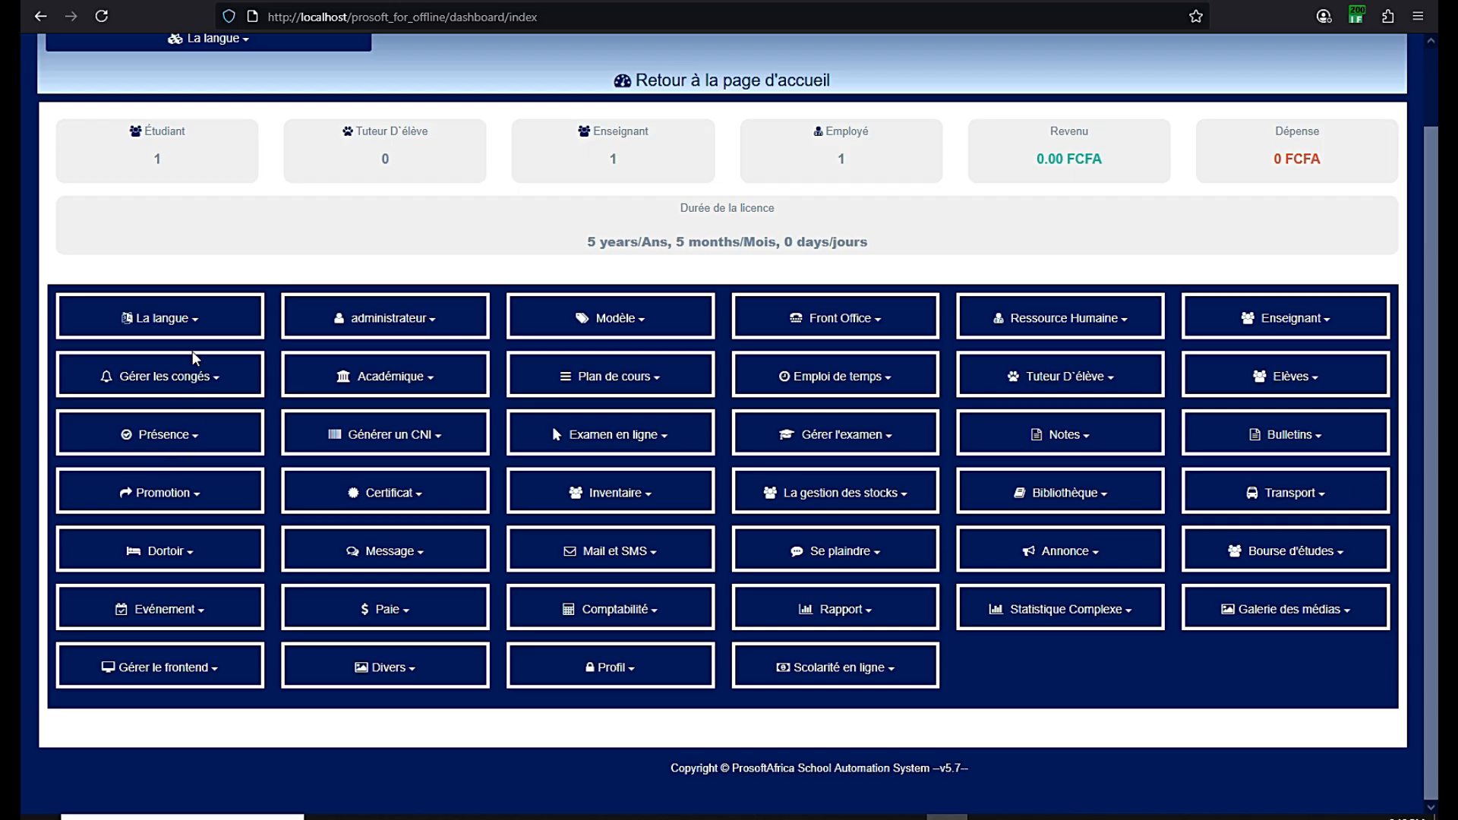
pyautogui.click(193, 329)
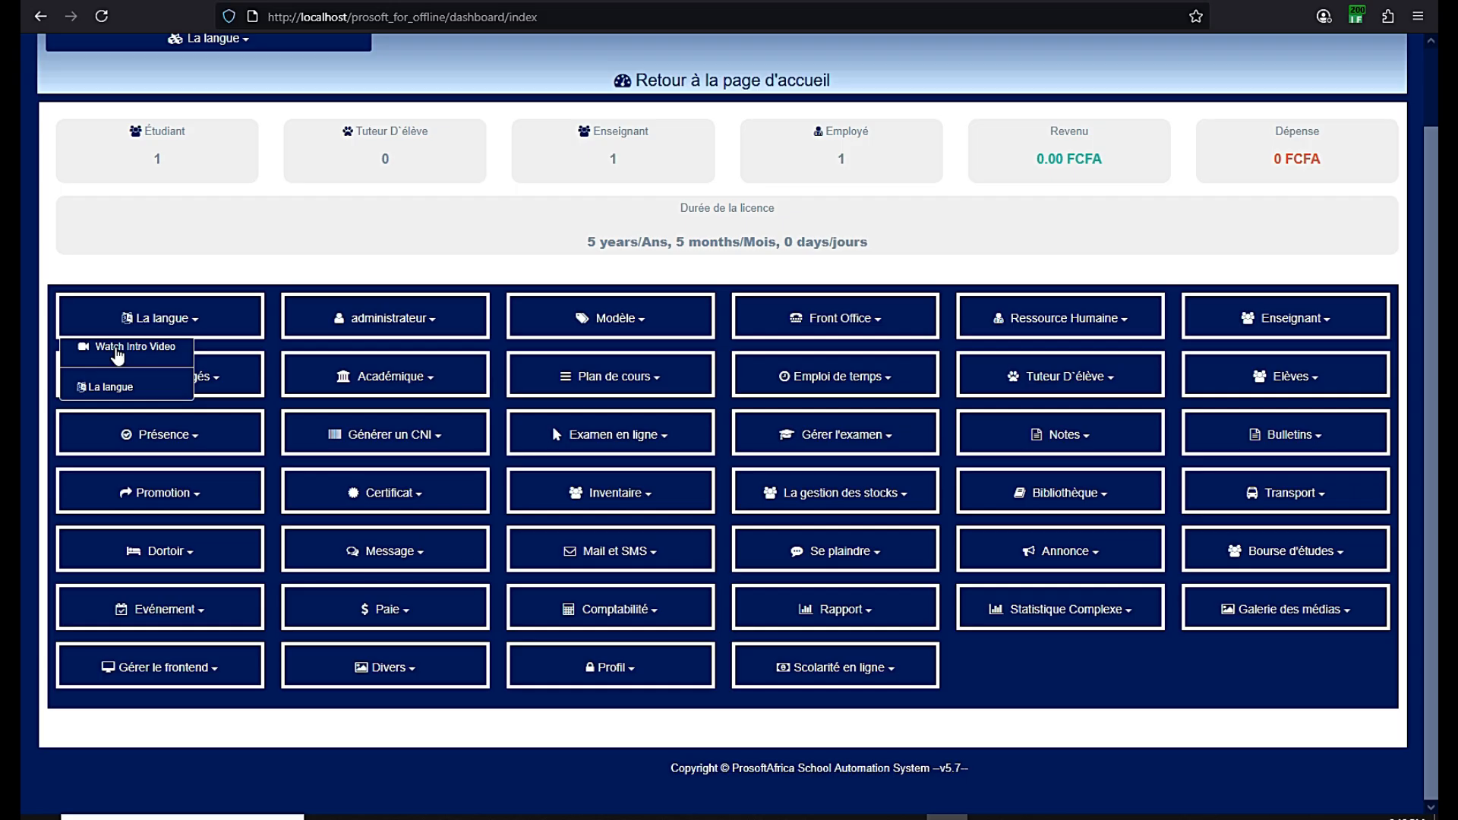
pyautogui.click(118, 351)
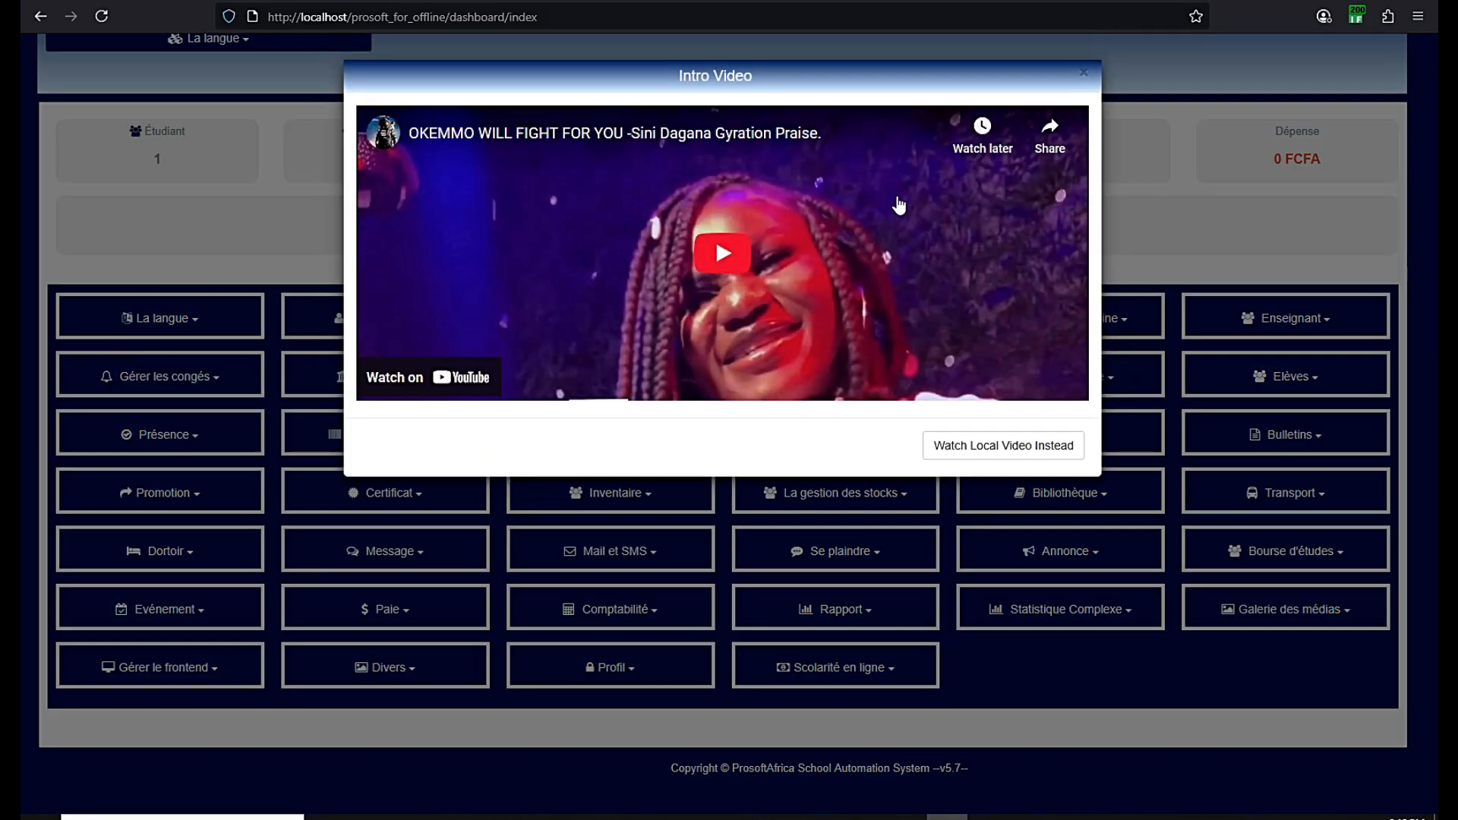
pyautogui.click(1083, 73)
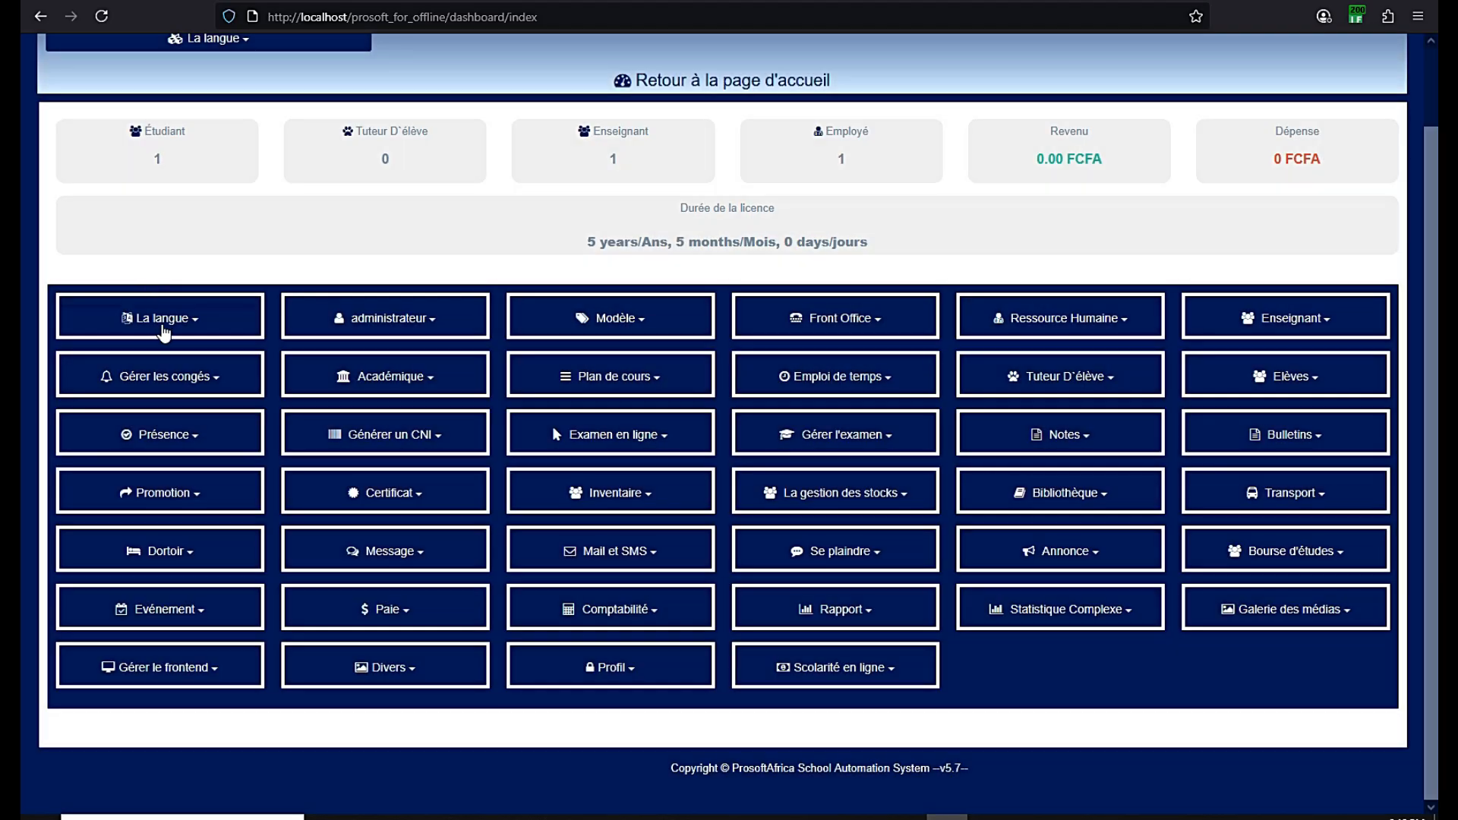
pyautogui.click(161, 327)
pyautogui.click(357, 267)
pyautogui.scroll(2, 1060, 524)
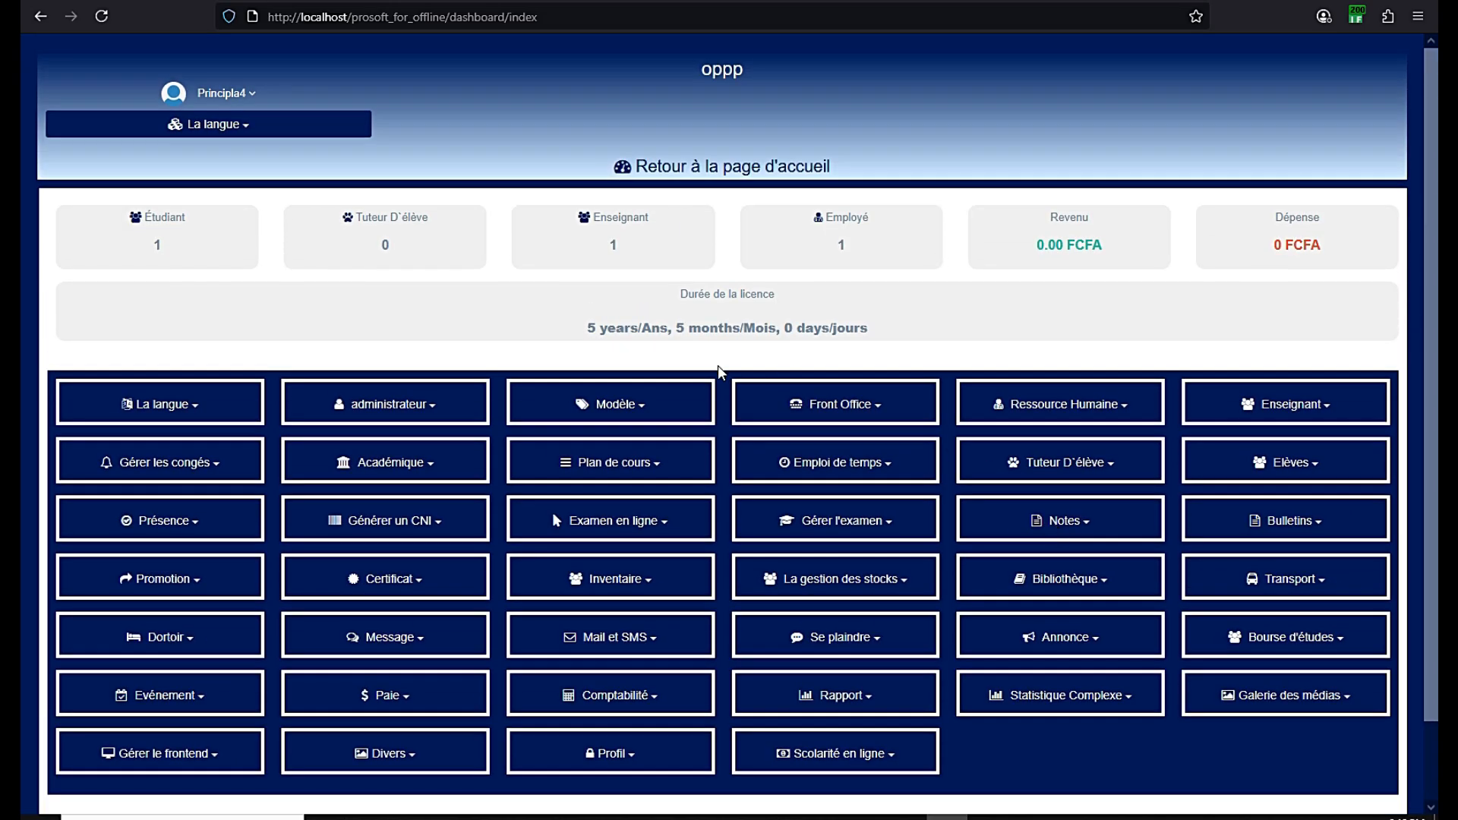
pyautogui.scroll(-2, 726, 380)
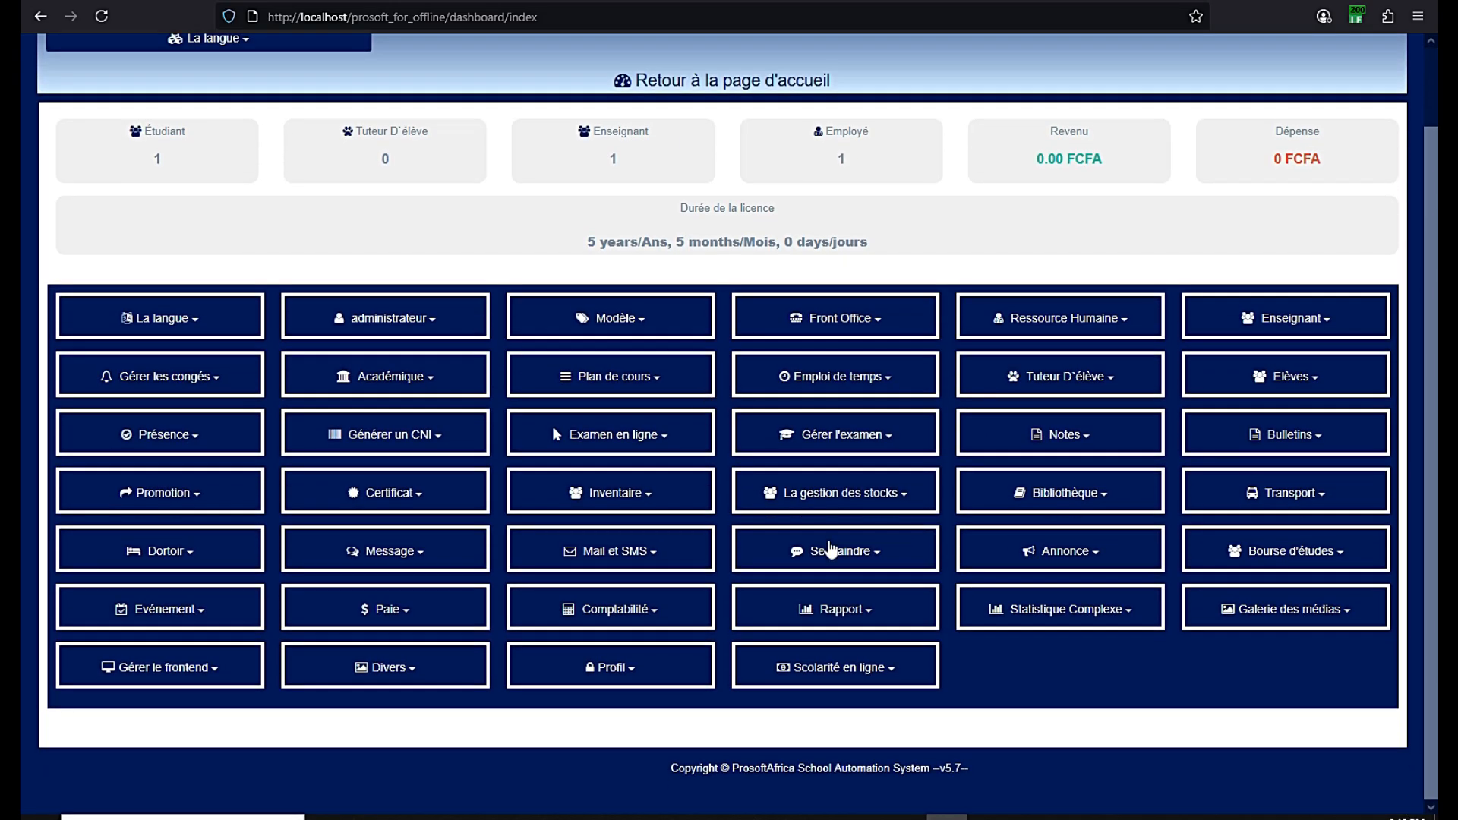